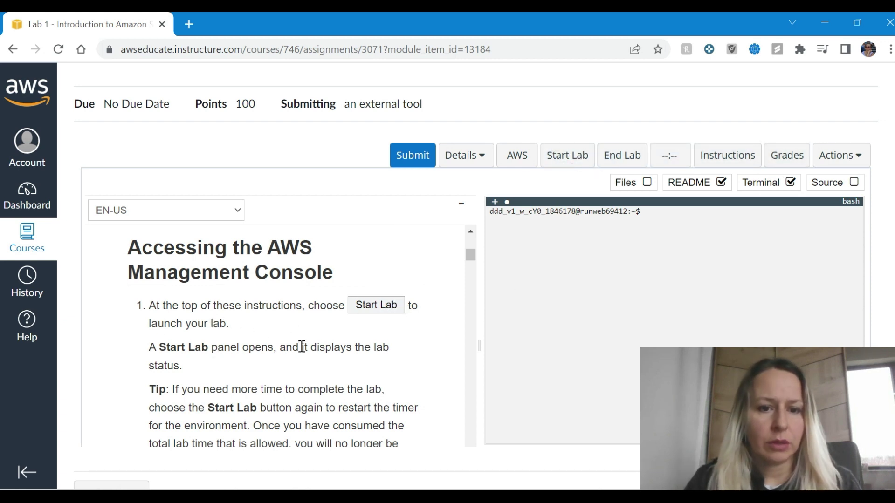
Read the console access instructions, start the lab, and close the Start Lab panel once the lab status is ready
scroll(366, 343, "down", 1)
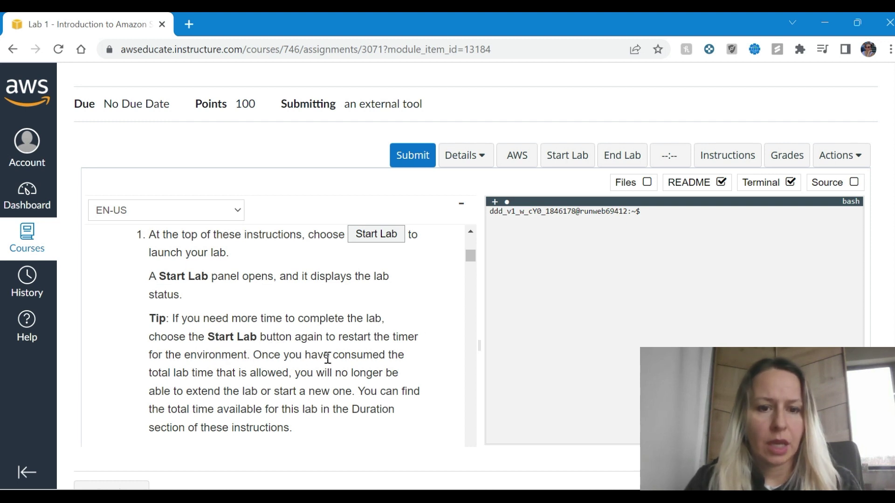
scroll(330, 359, "down", 3)
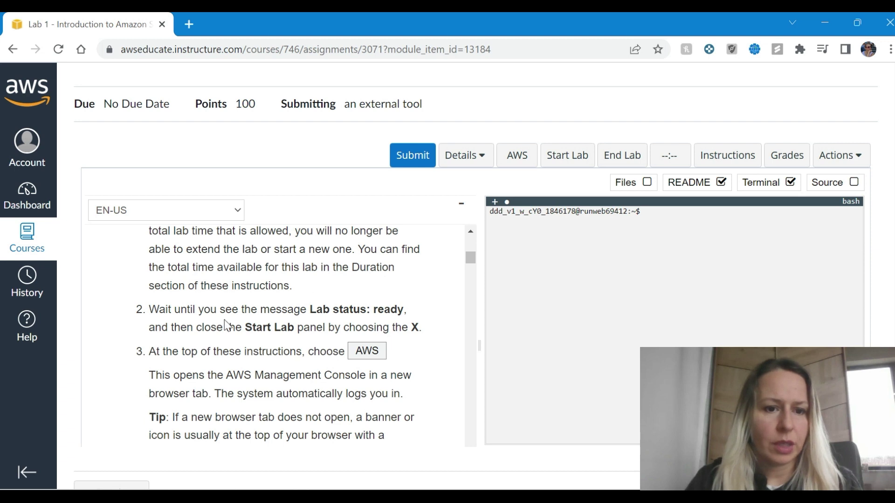
left_click(569, 162)
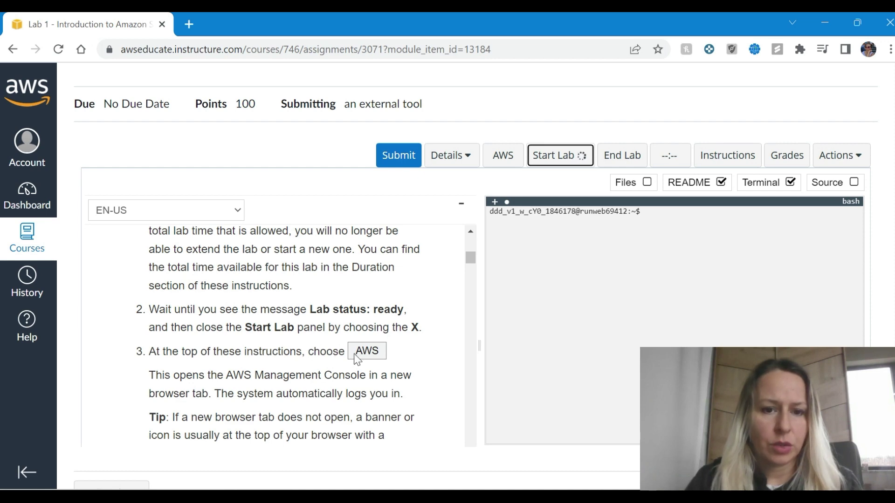
scroll(353, 353, "down", 1)
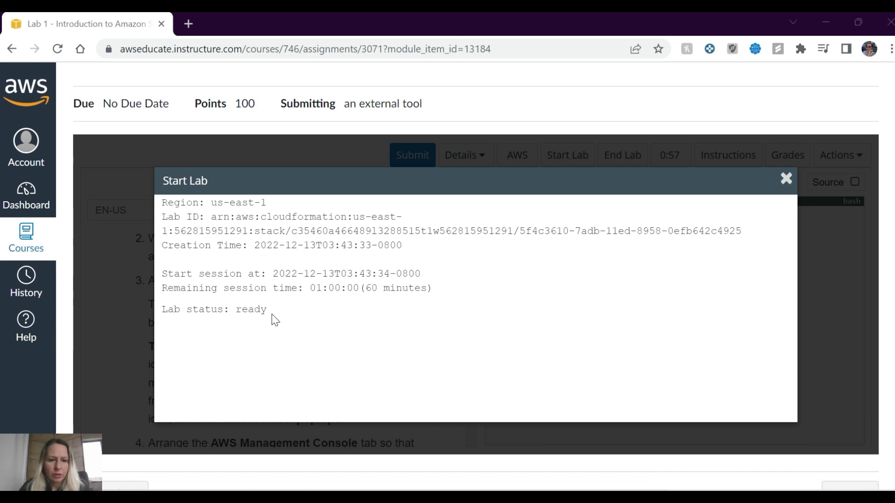
left_click(786, 179)
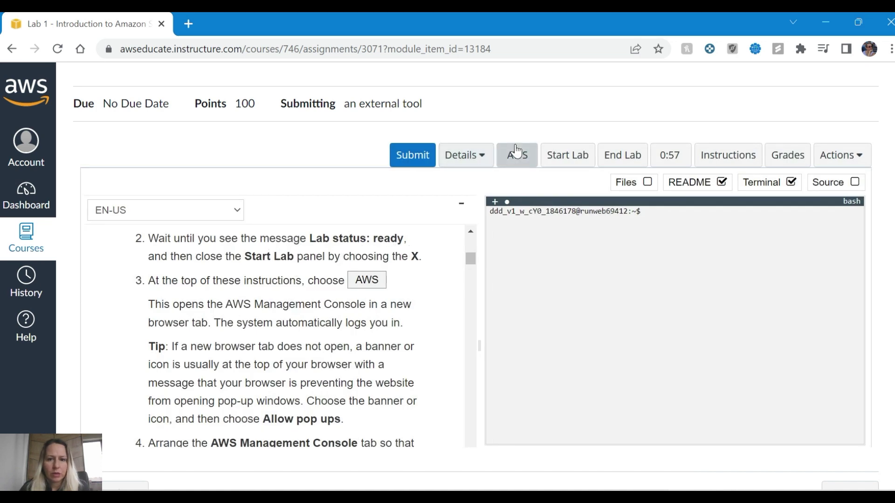
Open the AWS Management Console from the lab and move it into its own maximized browser window
left_click(522, 160)
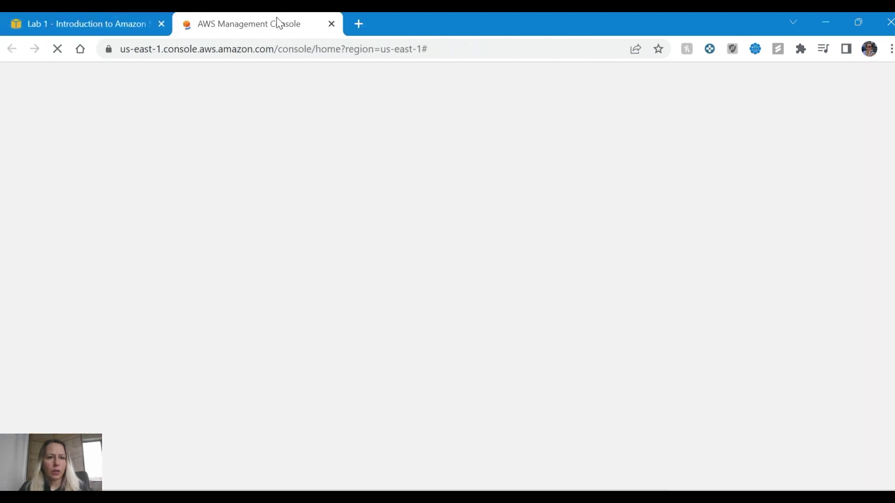
left_click_drag(284, 22, 276, 139)
double_click(275, 139)
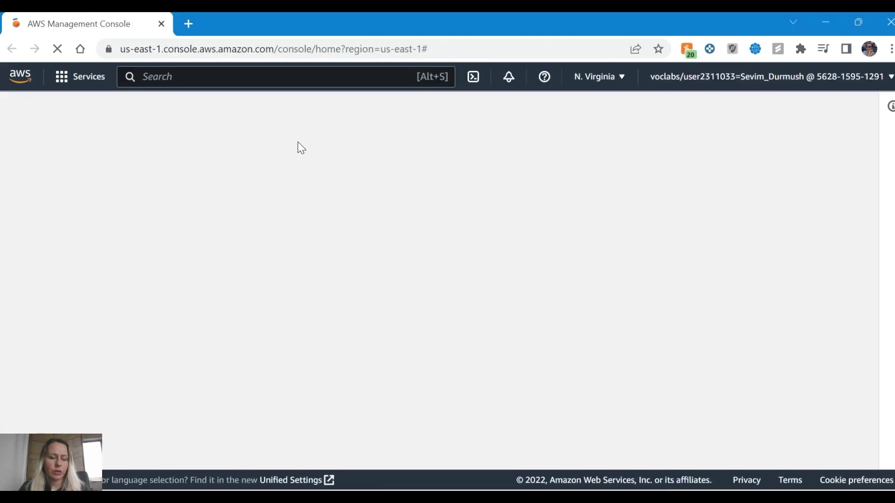
Return to the lab instructions and read Task 1 up to the steps for opening S3 and choosing Create bucket
key("alt+Tab")
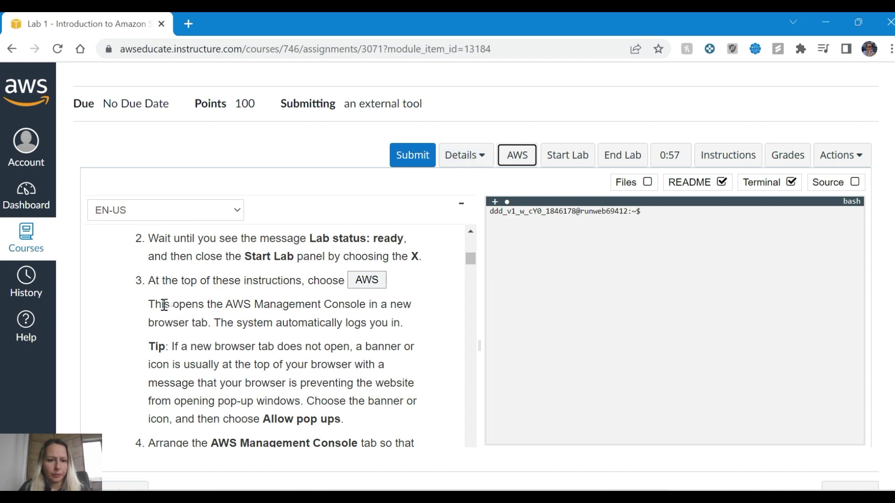
scroll(260, 337, "down", 3)
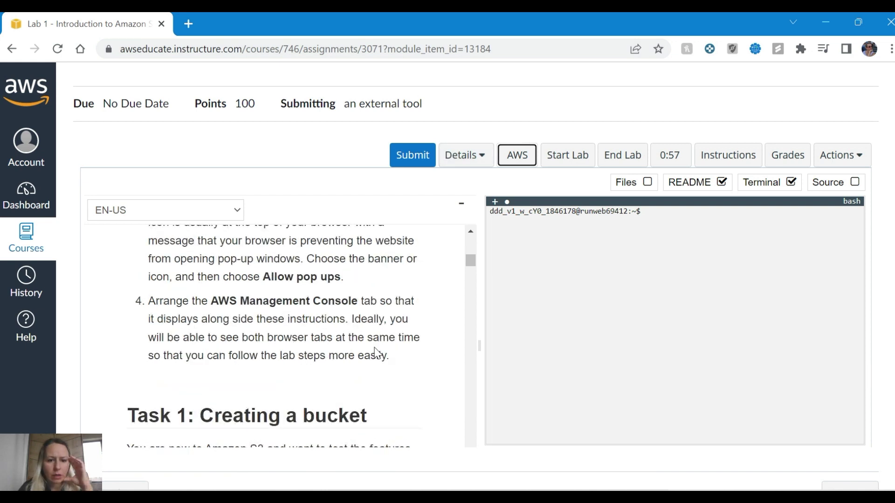
scroll(322, 313, "down", 2)
scroll(318, 319, "down", 2)
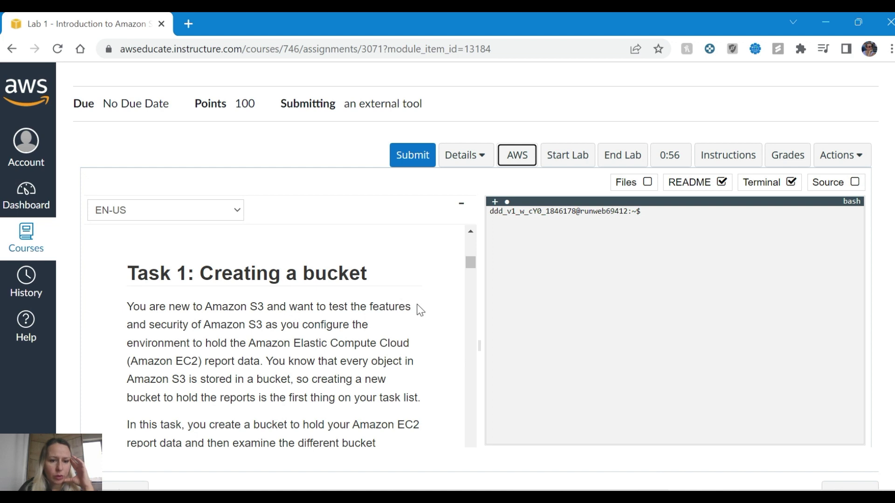
scroll(430, 327, "down", 1)
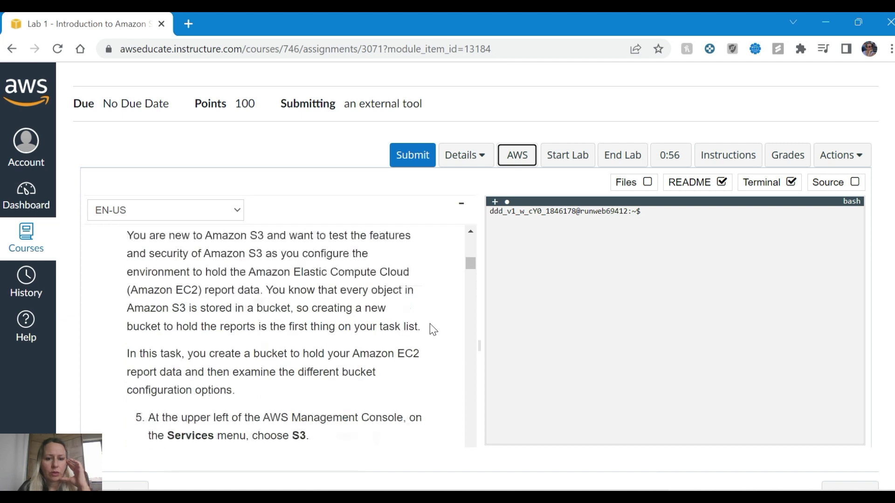
scroll(379, 323, "down", 1)
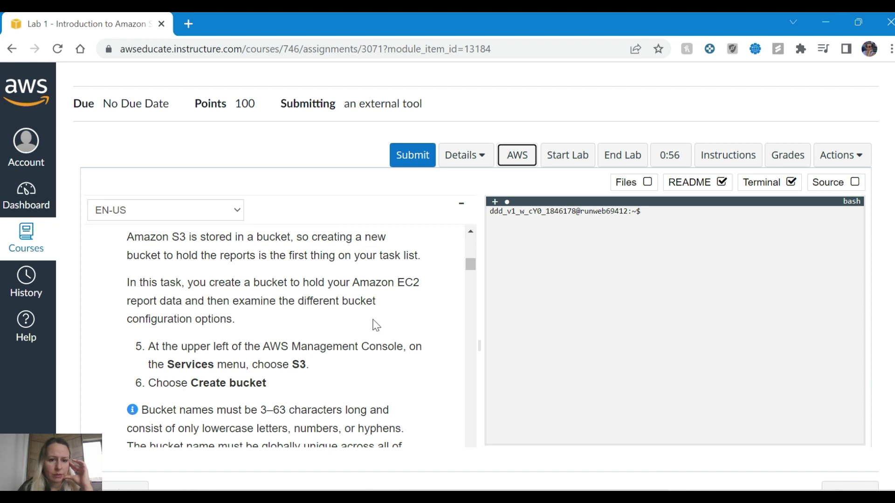
scroll(381, 320, "down", 1)
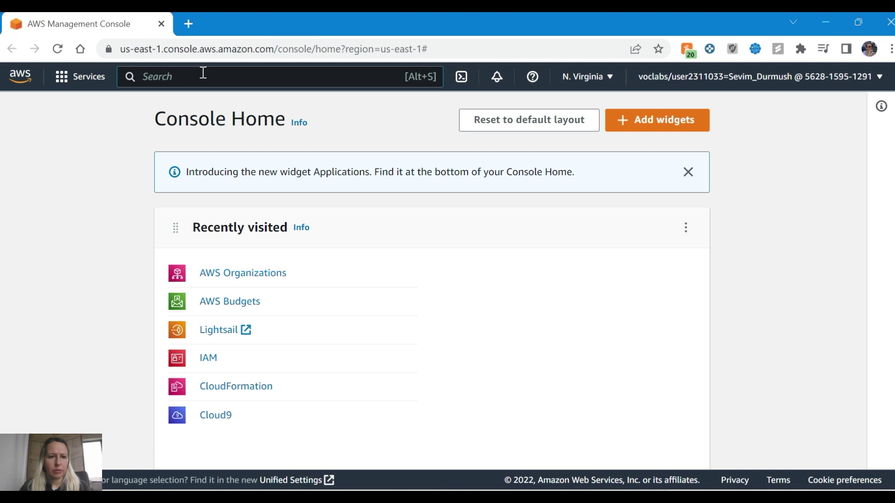
Search the AWS Management Console services for s3 and open the S3 service
left_click(69, 79)
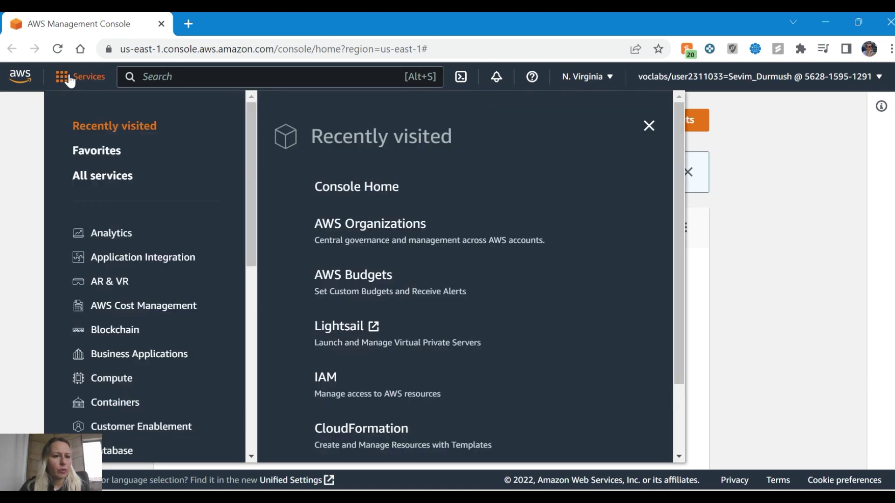
left_click(181, 76)
type("s3")
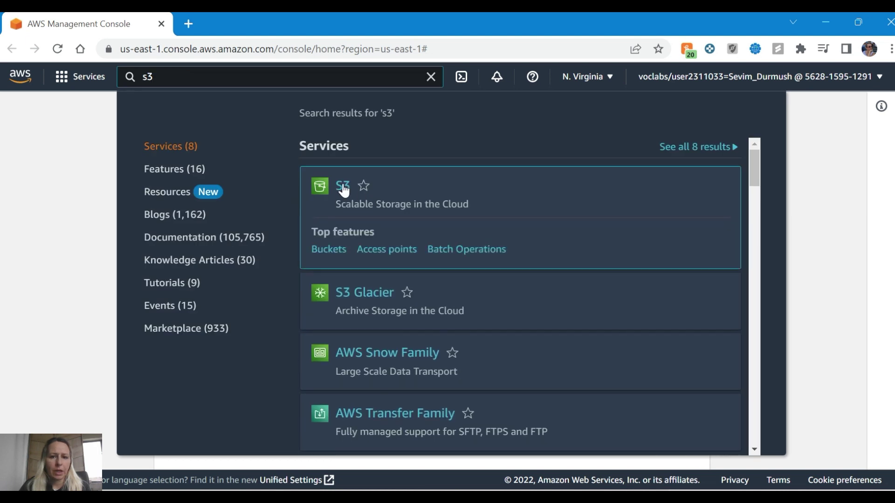
left_click(343, 186)
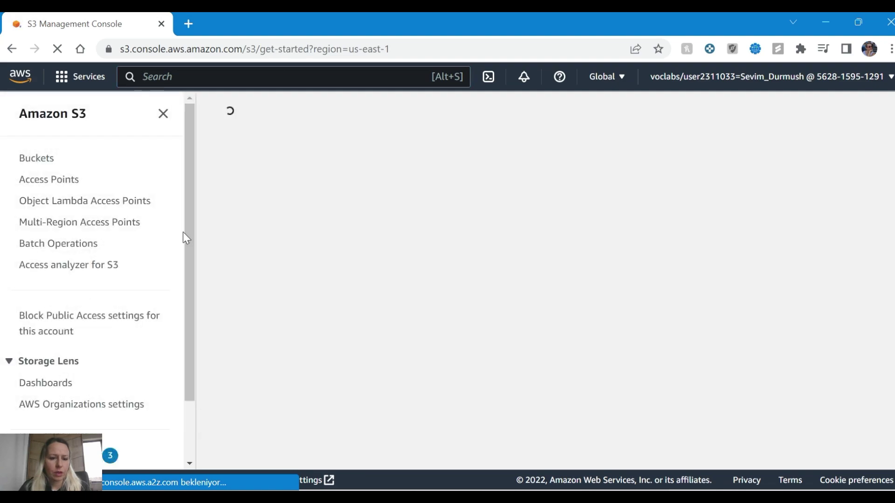
Start creating a new bucket in Amazon S3 and read the bucket naming rules in the lab instructions
key("alt+Tab")
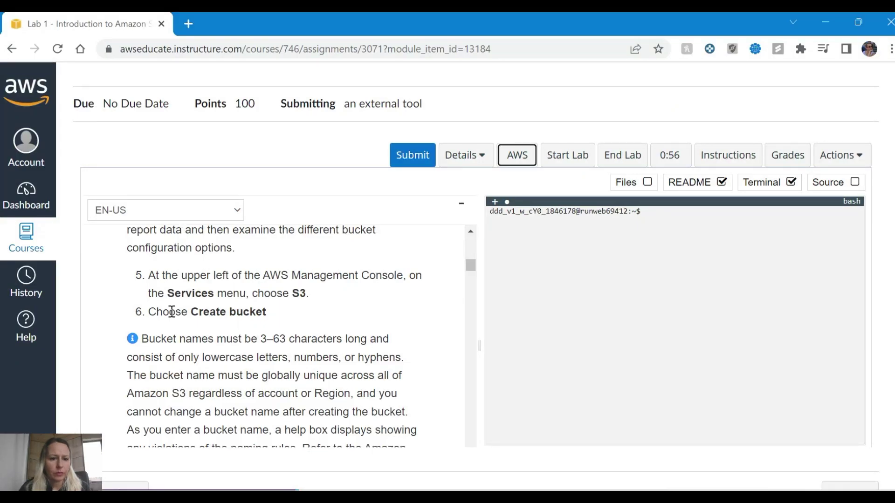
key("alt+Tab")
left_click(585, 240)
key("alt+Tab")
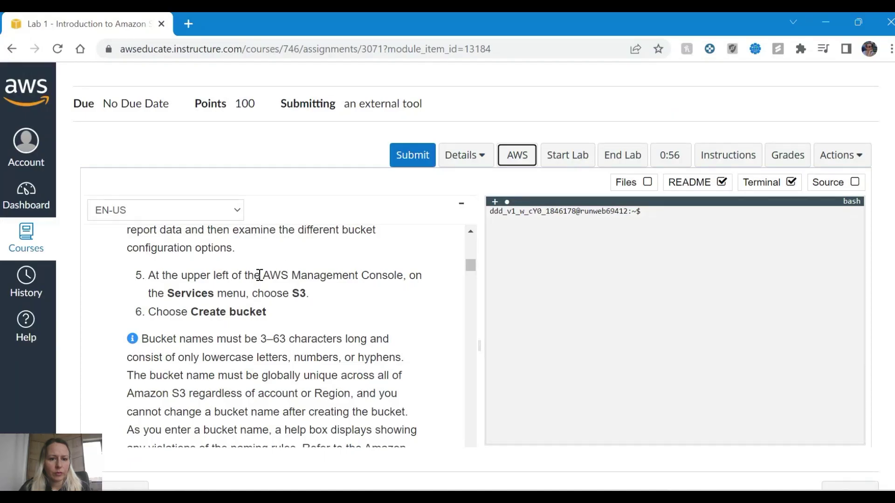
scroll(252, 305, "down", 2)
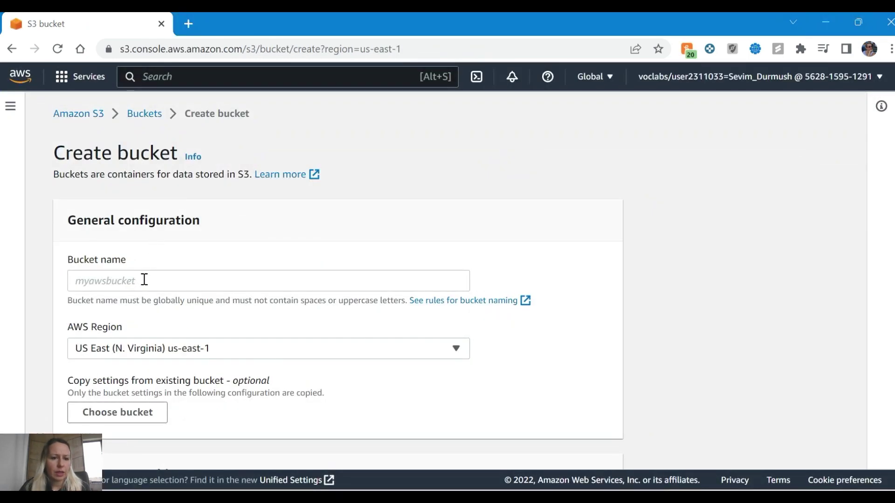
Enter EducateBucket1 as the bucket name in the general configuration
left_click(144, 280)
type("EDuc")
key("BackSpace")
key("BackSpace")
type("ducateBucket")
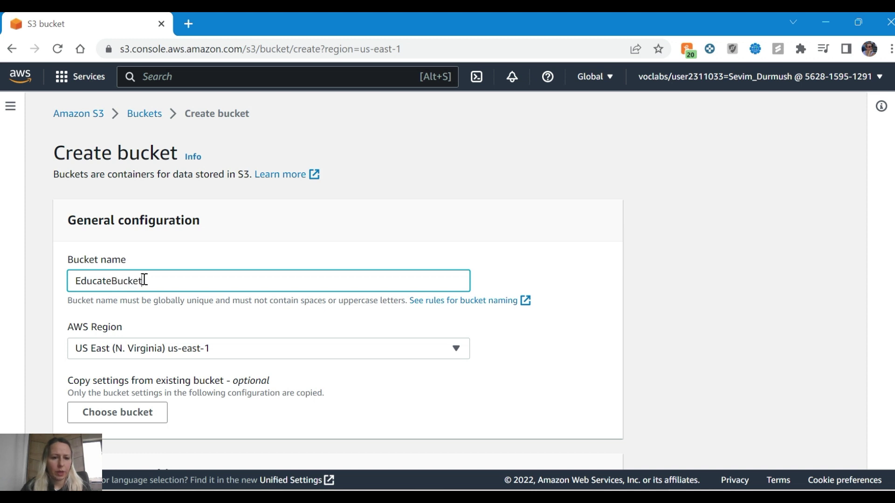
type("1")
Check step 7 of the lab instructions for the required bucket name format
key("alt+Tab")
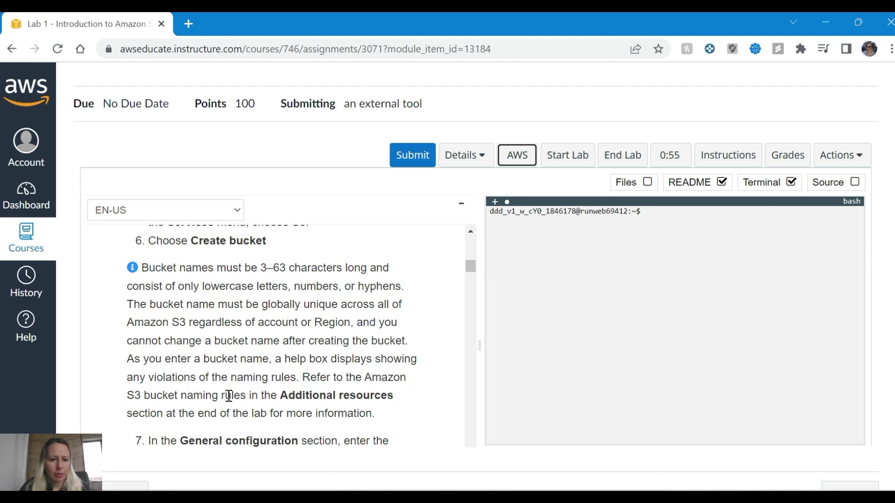
scroll(368, 388, "down", 3)
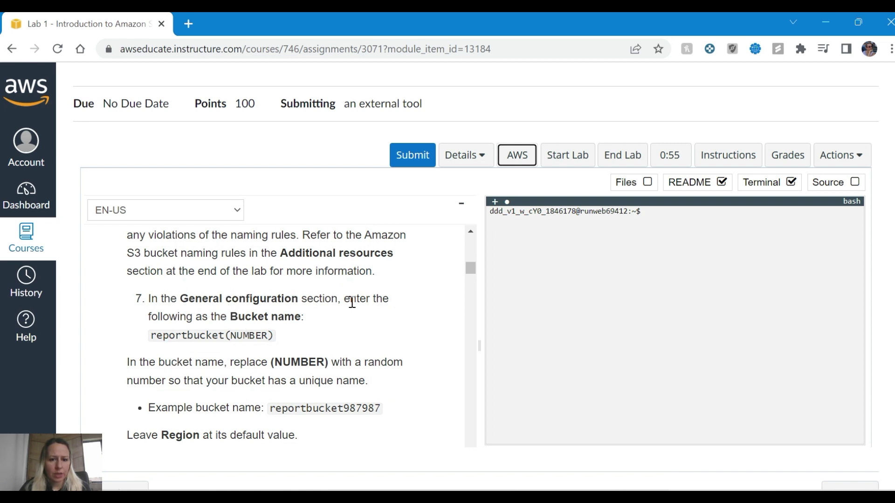
key("alt+Tab")
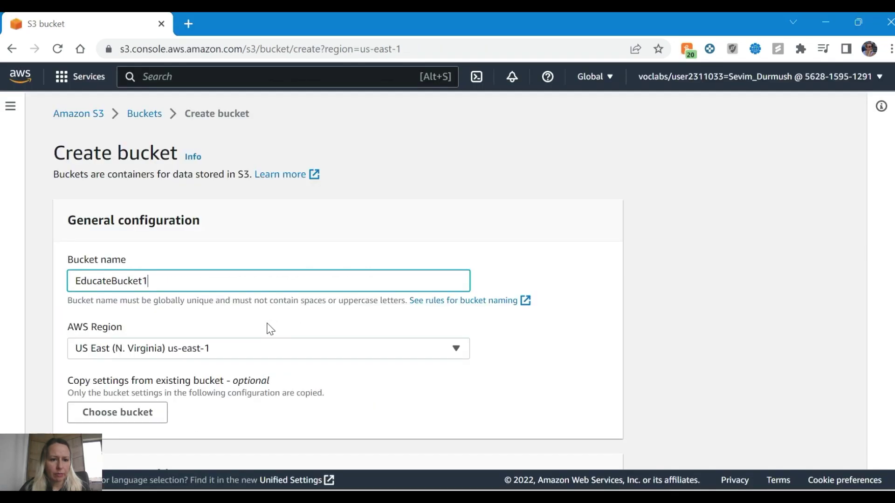
key("alt+Tab")
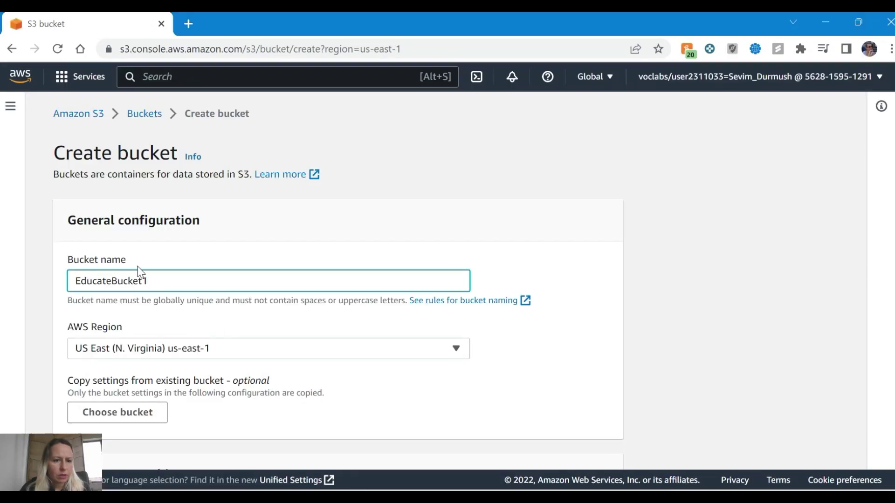
scroll(114, 275, "down", 2)
Replace the entered bucket name with reportbucket(NUMBER), copied from step 7 of the lab instructions
key("alt+Tab")
left_click_drag(275, 338, 153, 332)
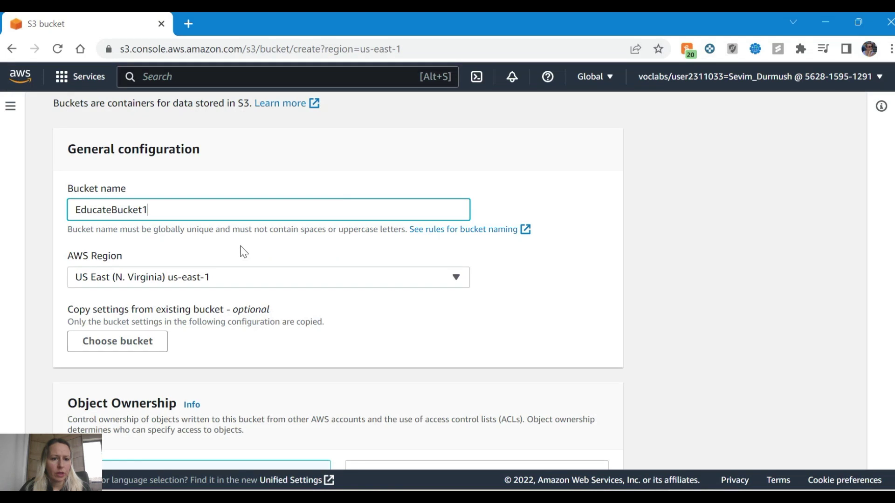
double_click(169, 209)
type("V")
key("BackSpace")
key("ctrl+v")
key("ctrl+a")
key("BackSpace")
key("alt+Tab")
left_click_drag(275, 335, 153, 338)
key("ctrl+c")
key("alt+Tab")
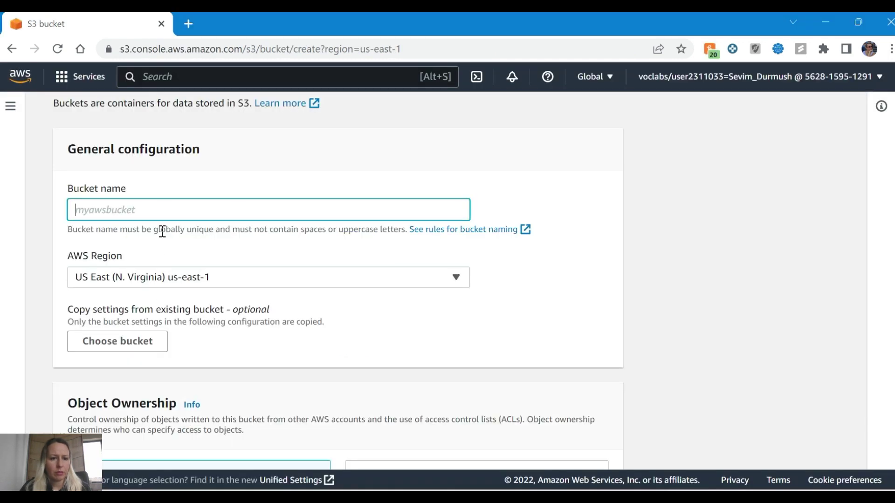
key("ctrl+v")
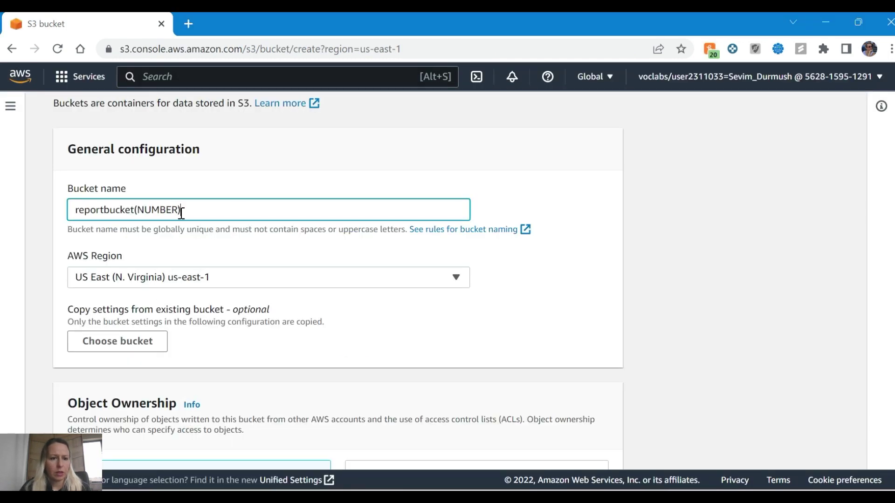
Replace the NUMBER placeholder in the bucket name with 111 so the name reads reportbucket(111)
key("Left")
key("BackSpace")
key("BackSpace")
key("BackSpace")
key("BackSpace")
key("BackSpace")
key("BackSpace")
type("1")
key("alt+Tab")
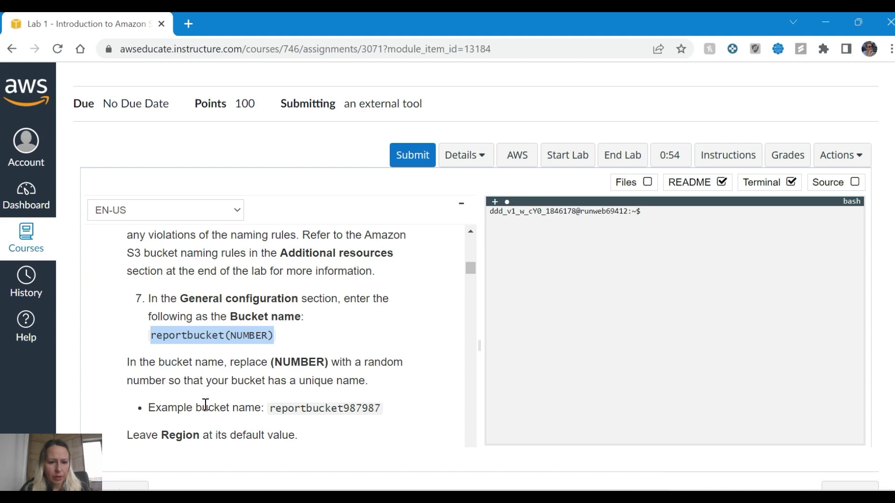
scroll(329, 398, "down", 2)
key("alt+Tab")
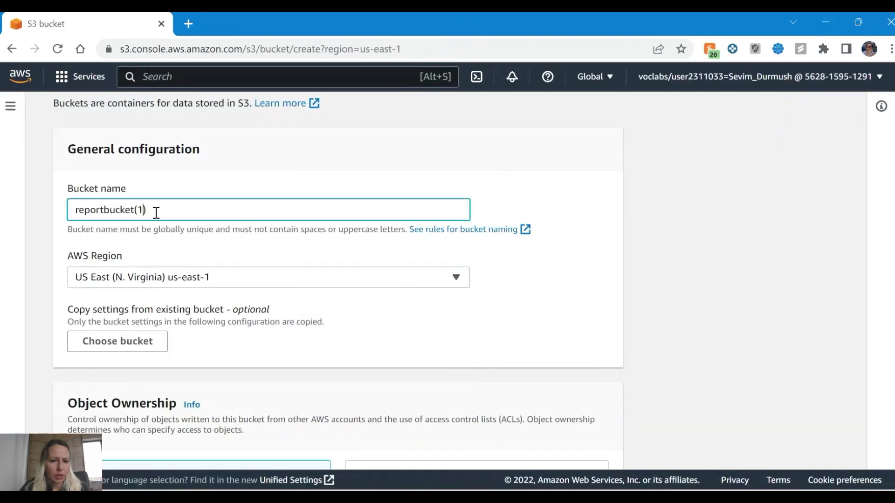
type("11")
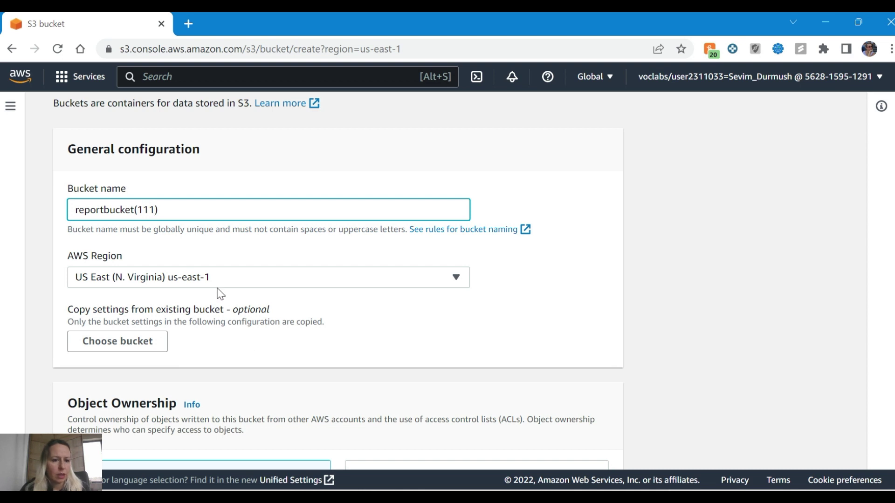
Read the lab instructions on the Region setting and step 8, then return to the bucket creation form
key("alt+Tab")
scroll(242, 355, "down", 3)
scroll(152, 299, "up", 2)
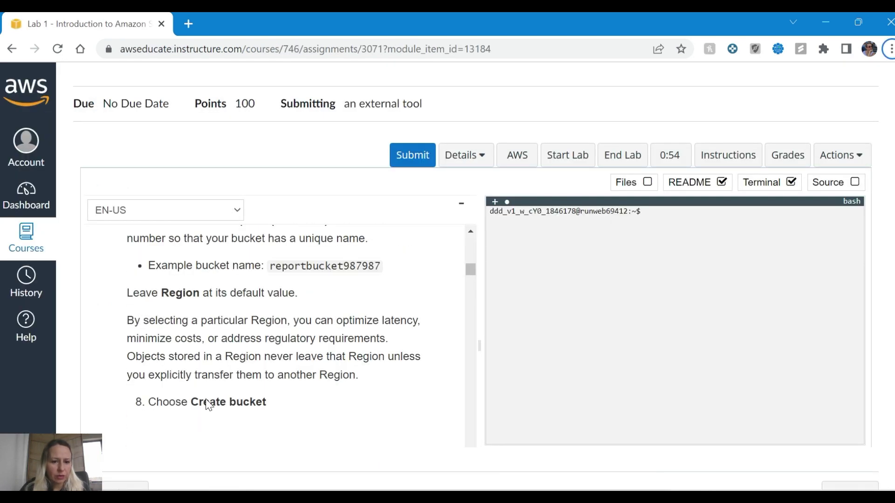
scroll(210, 396, "down", 3)
key("alt+Tab")
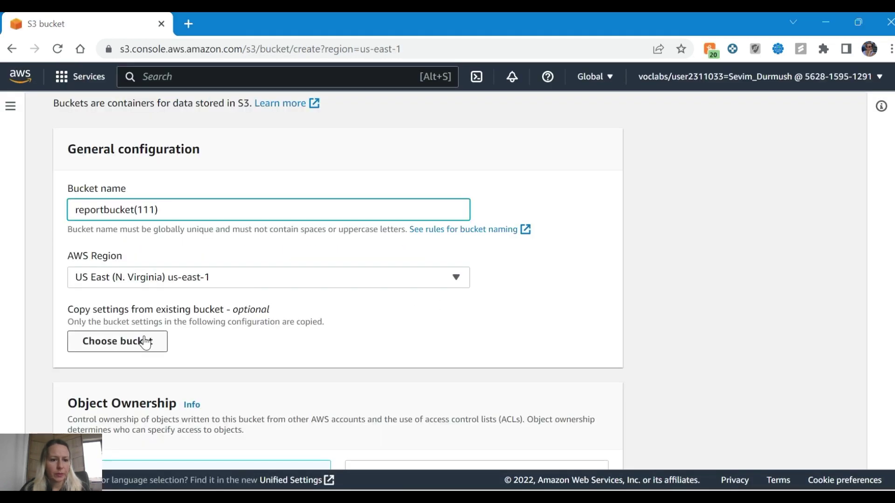
Open the list of existing buckets available for copying settings and go to its name search
left_click(140, 347)
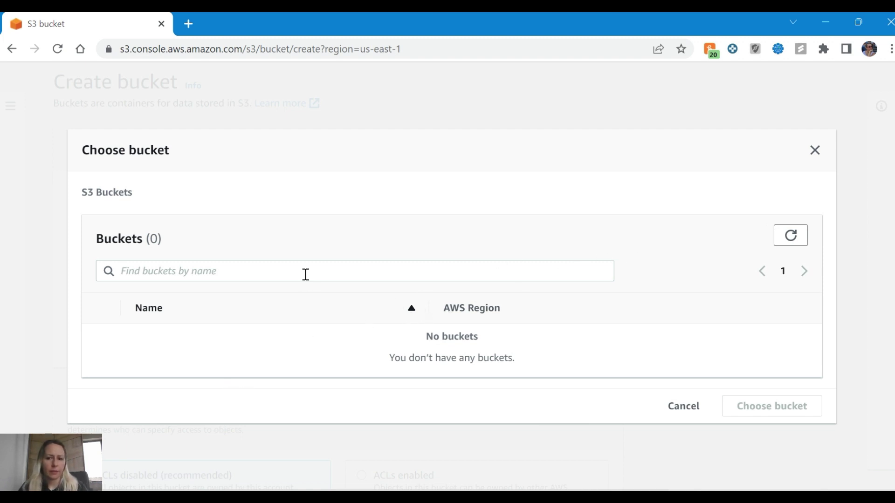
left_click(213, 266)
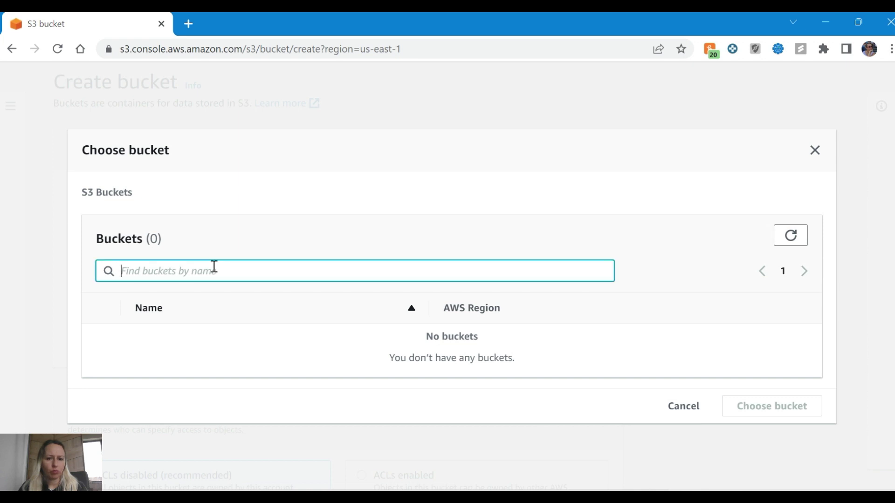
Read Task 2 of the lab instructions on uploading an object, through step 11
key("alt+Tab")
scroll(226, 302, "down", 2)
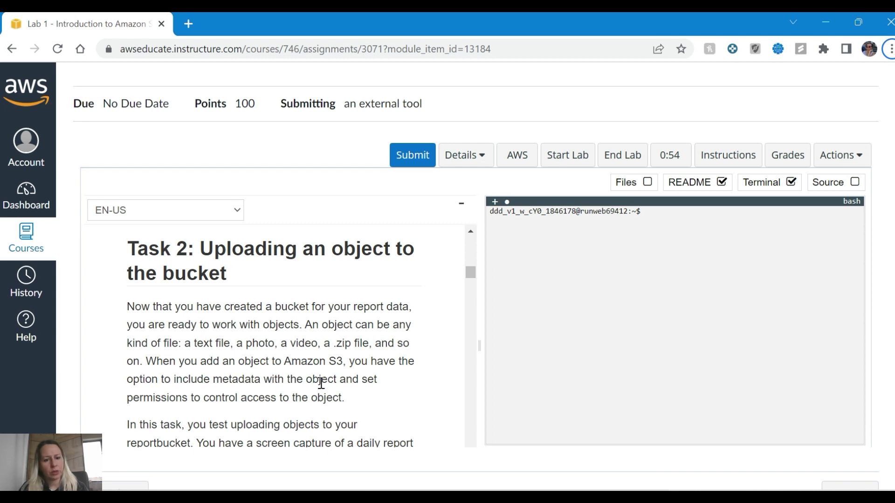
scroll(351, 395, "down", 2)
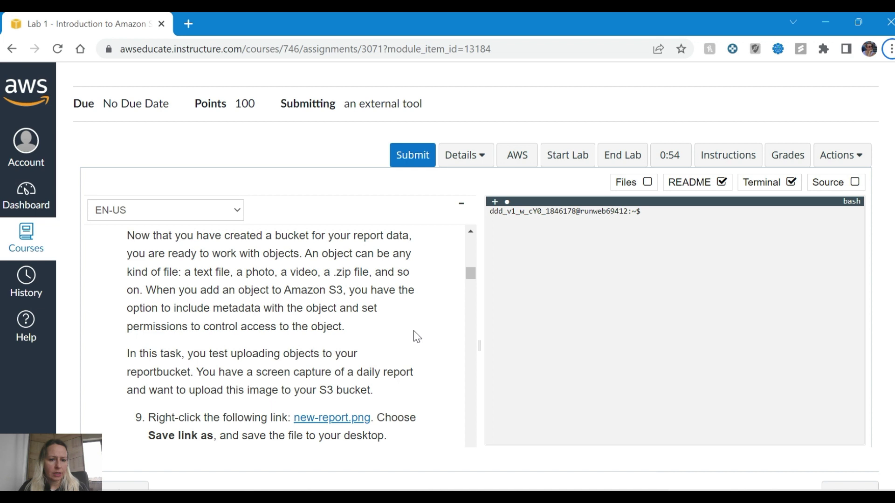
scroll(412, 316, "down", 2)
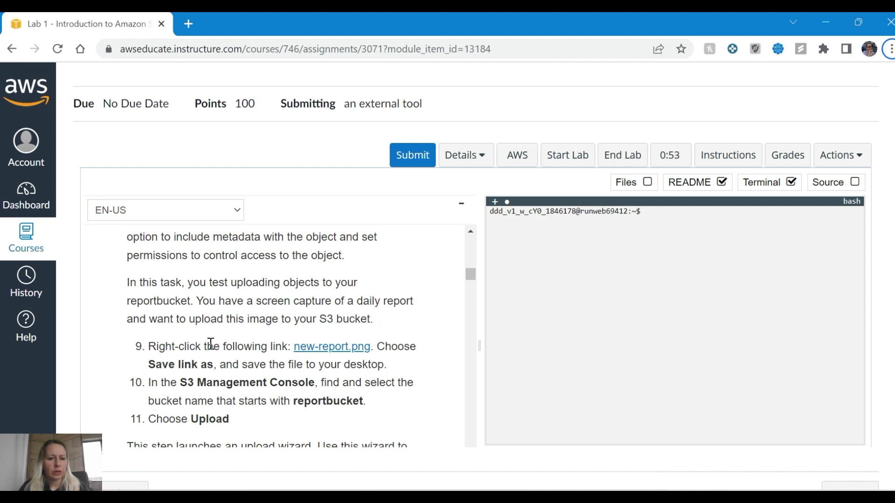
View the new-report.png image linked in step 9 in a new tab, then return to the lab instructions
right_click(344, 350)
left_click(404, 219)
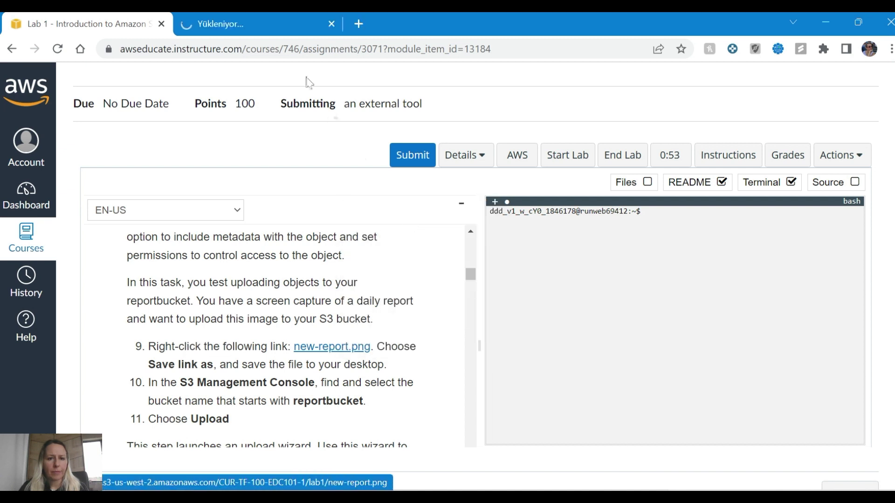
left_click(252, 24)
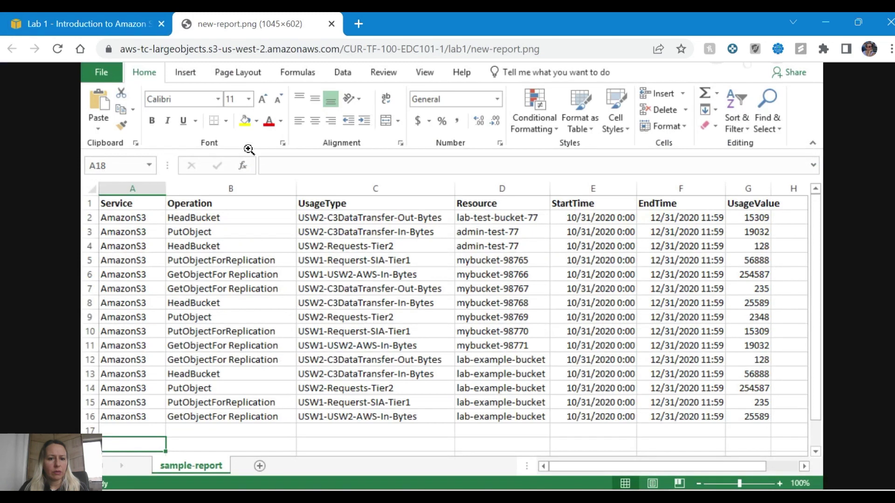
left_click(320, 220)
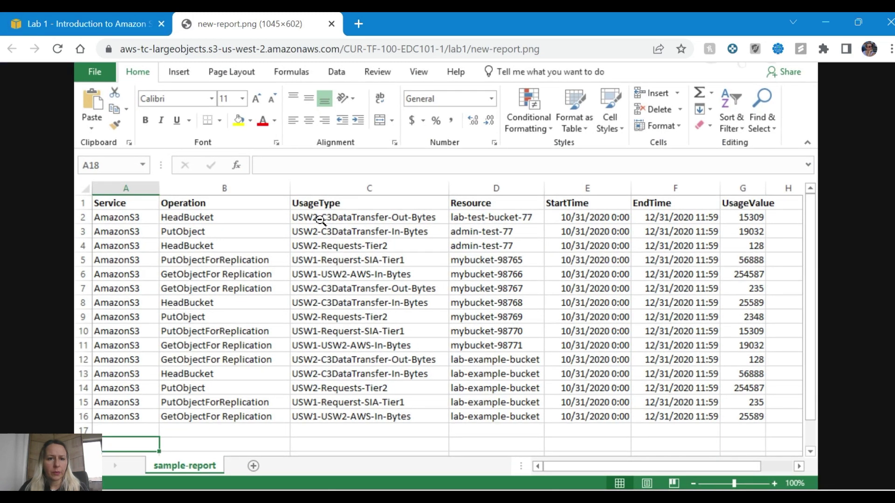
left_click(120, 24)
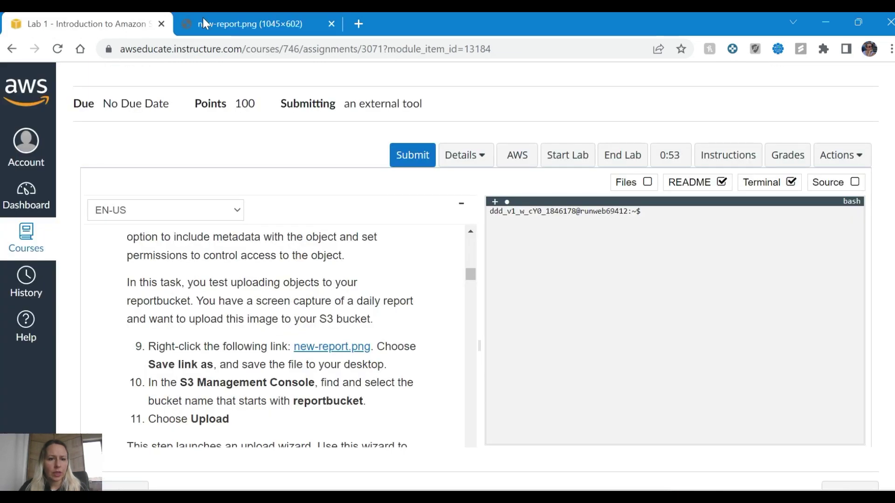
Save the linked new-report.png file from step 9 to the computer under its default name
right_click(347, 348)
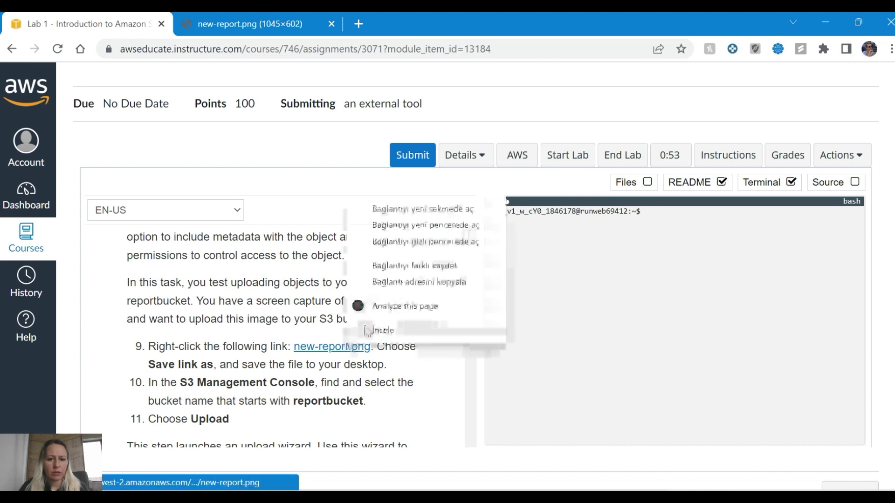
left_click(429, 265)
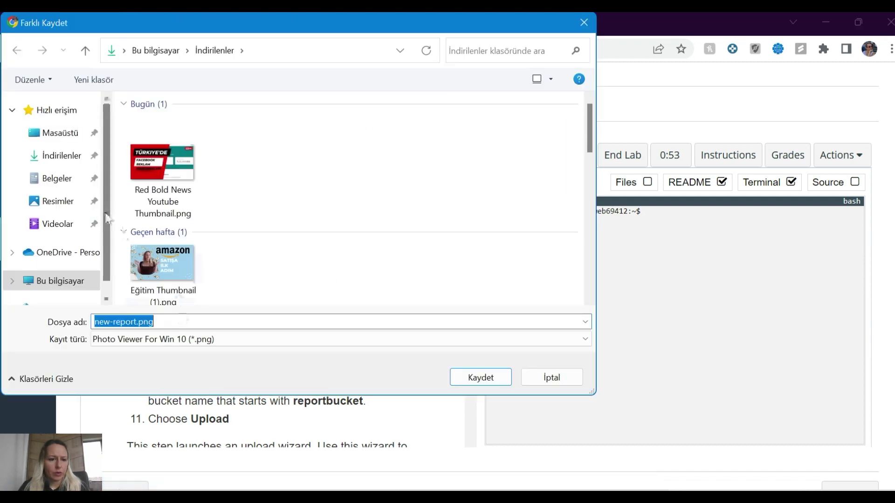
left_click(454, 375)
Recheck steps 8 to 11 of the lab instructions and return to the bucket creation form
scroll(348, 312, "down", 1)
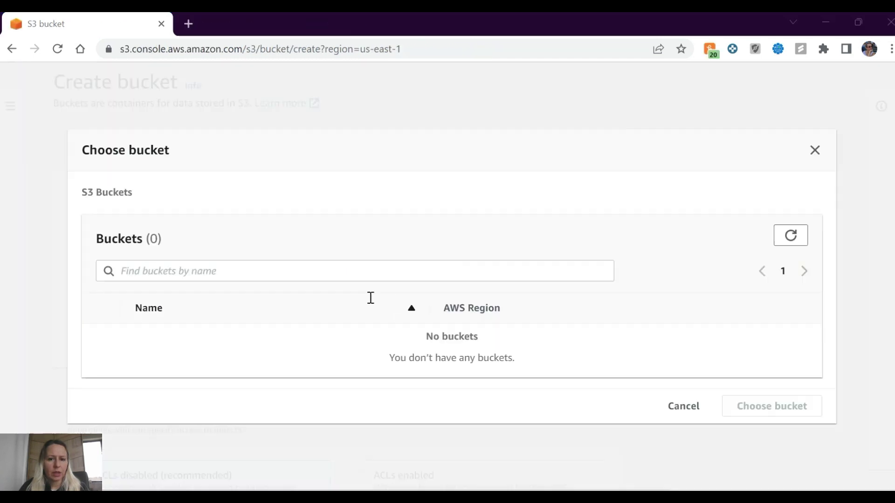
left_click(575, 271)
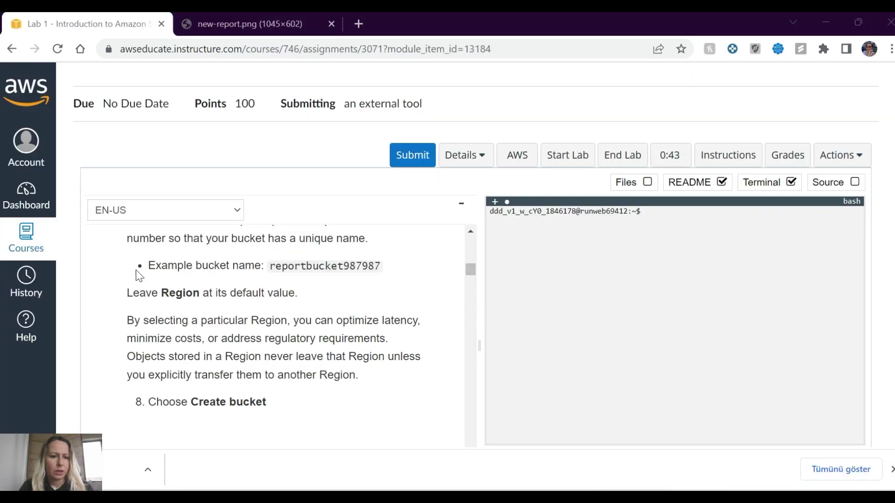
scroll(264, 314, "down", 5)
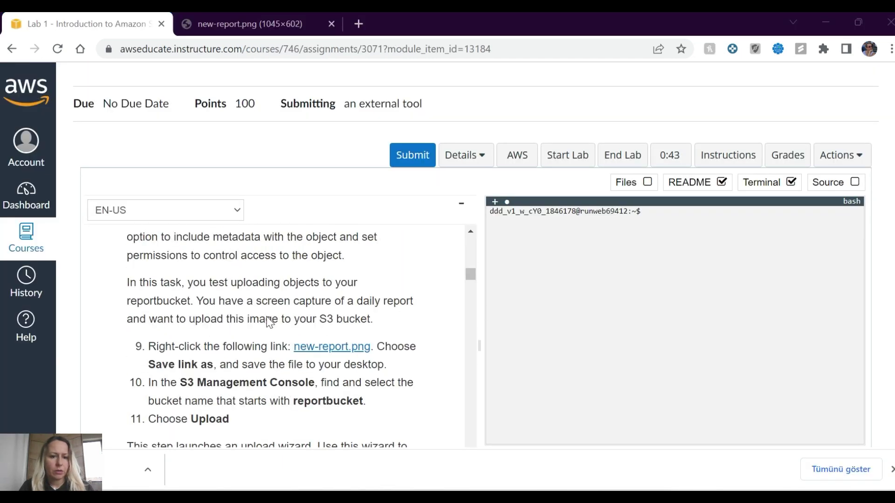
scroll(269, 321, "up", 6)
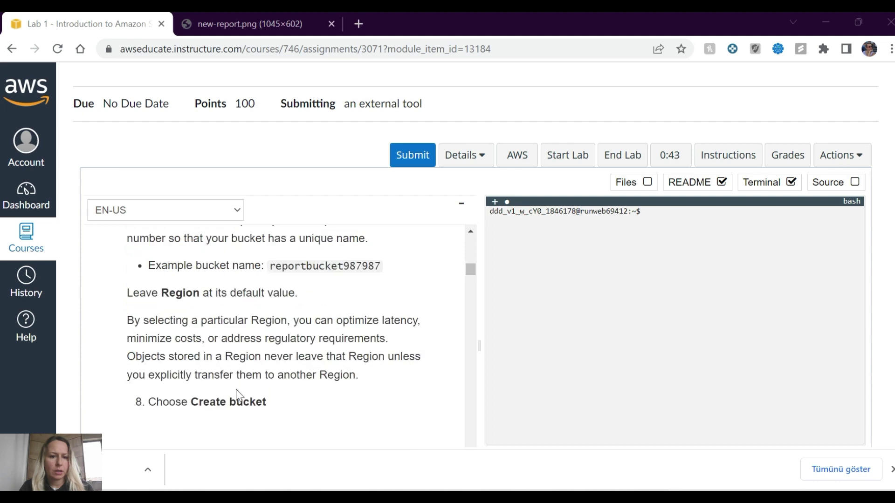
scroll(237, 394, "down", 2)
key("alt+Tab")
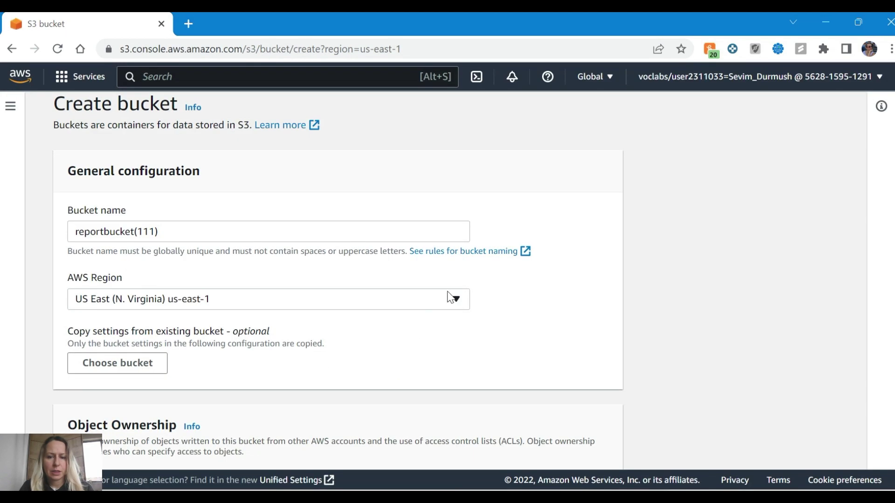
Review the remaining default bucket settings and try to create the bucket named reportbucket(111)
scroll(484, 277, "down", 5)
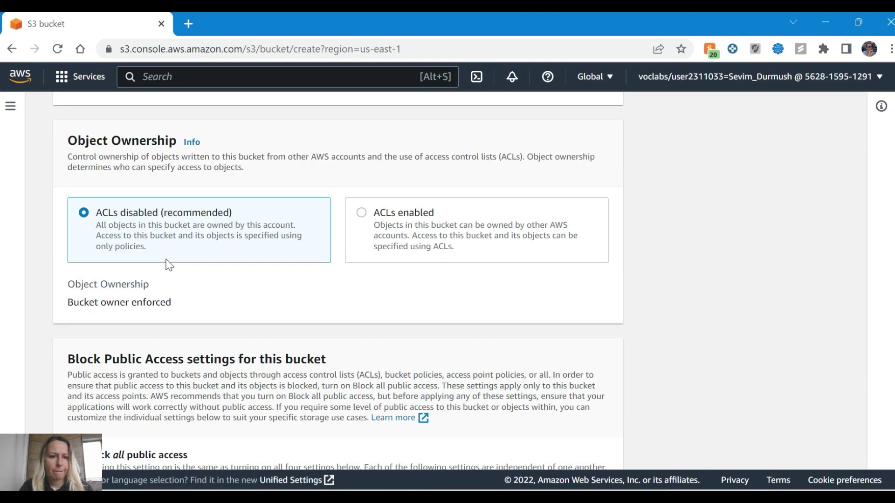
scroll(172, 261, "down", 10)
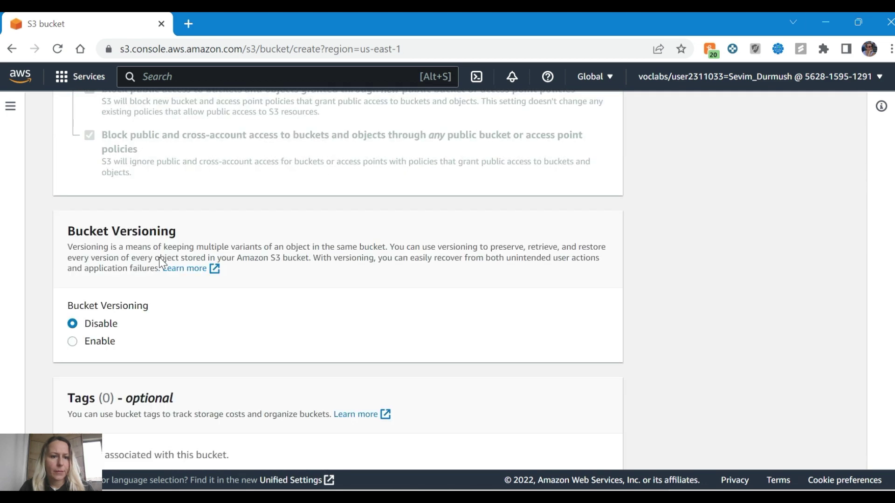
scroll(159, 257, "down", 6)
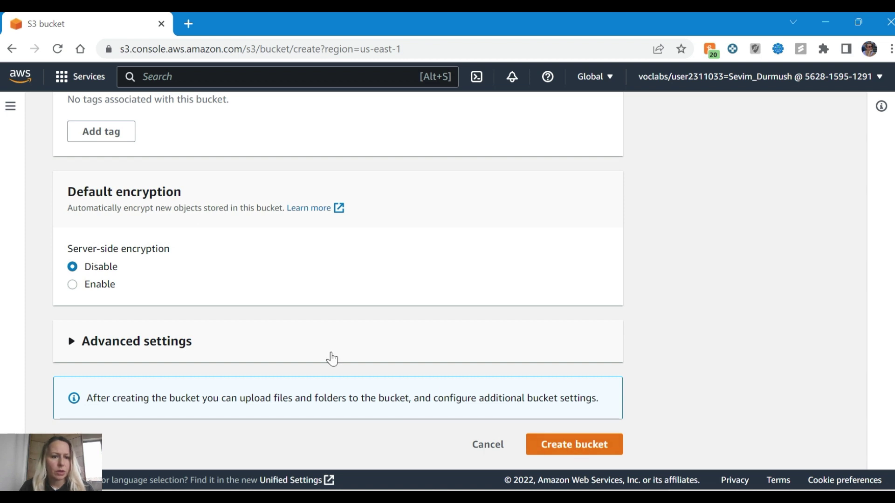
left_click(551, 437)
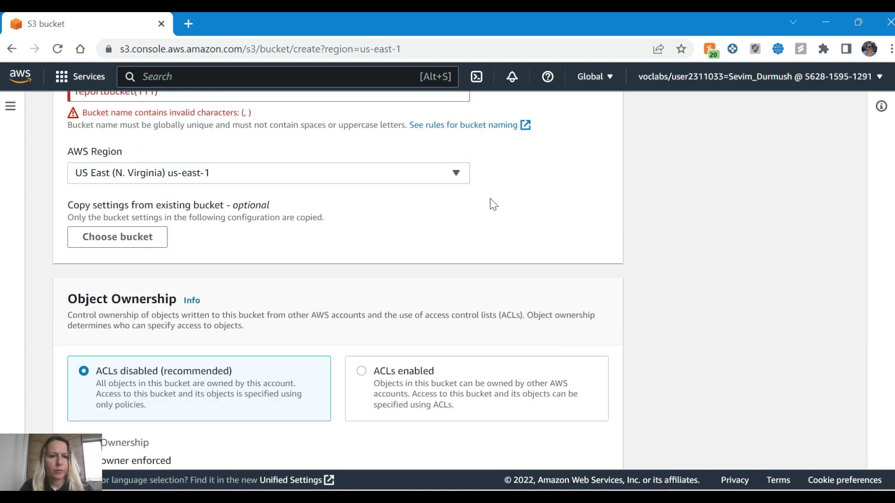
Remove the parentheses so the bucket name reads reportbucket111 and try to create the bucket
scroll(80, 192, "up", 1)
left_click(201, 166)
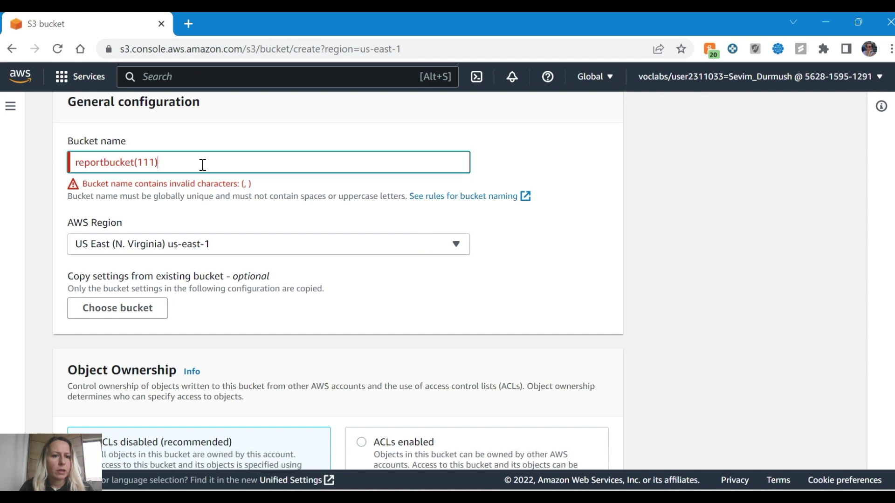
left_click(137, 163)
key("BackSpace")
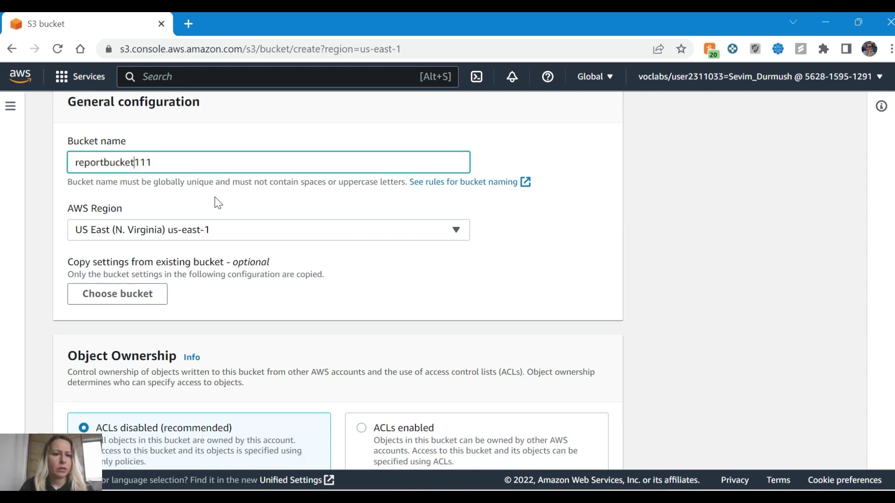
scroll(370, 335, "down", 15)
left_click(581, 448)
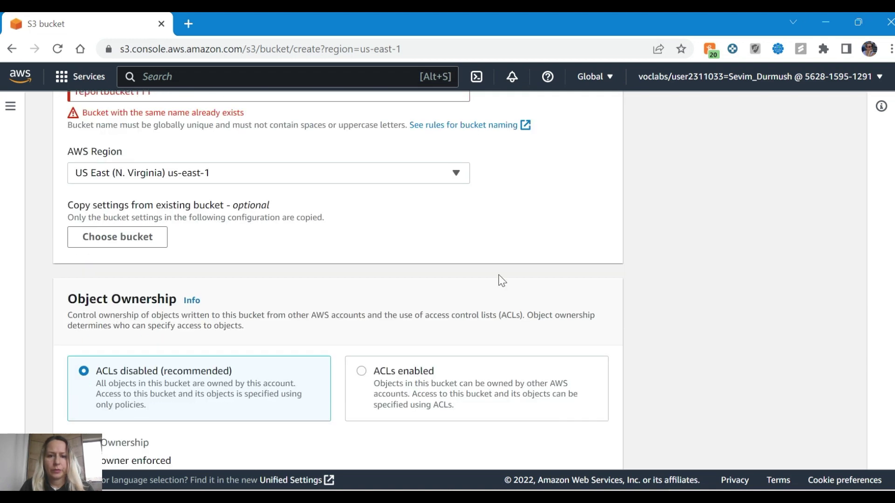
Change the bucket name to reportbucket123456 and try to create the bucket again
scroll(482, 232, "up", 2)
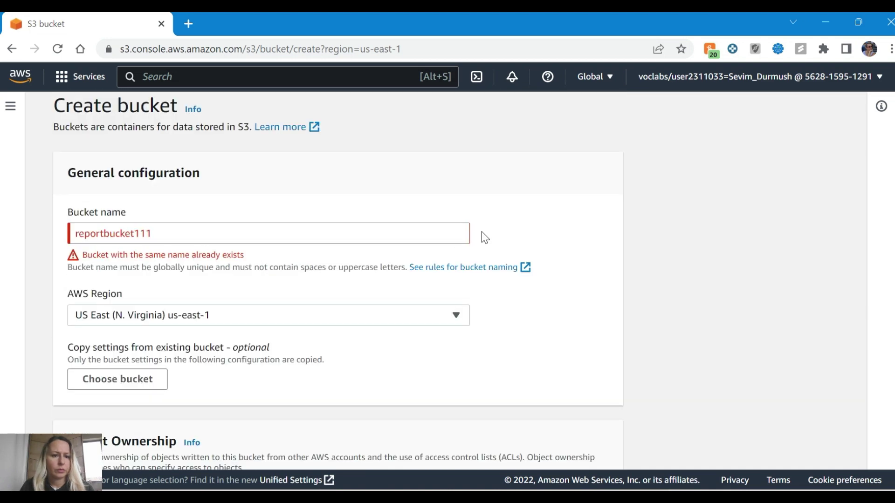
left_click(221, 231)
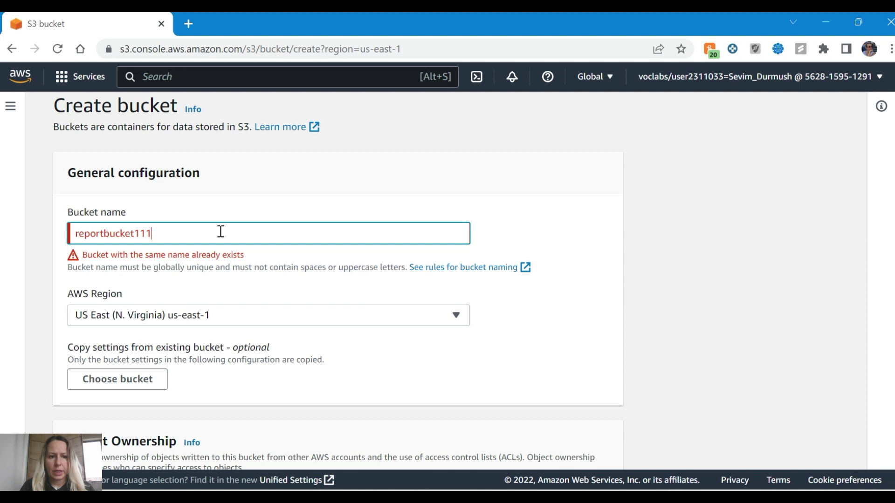
key("BackSpace")
key("BackSpace")
key("BackSpace")
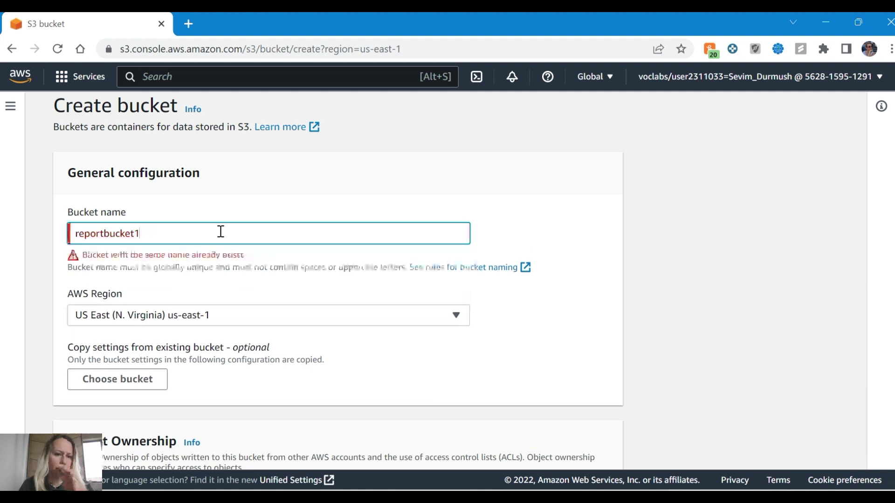
type("123456")
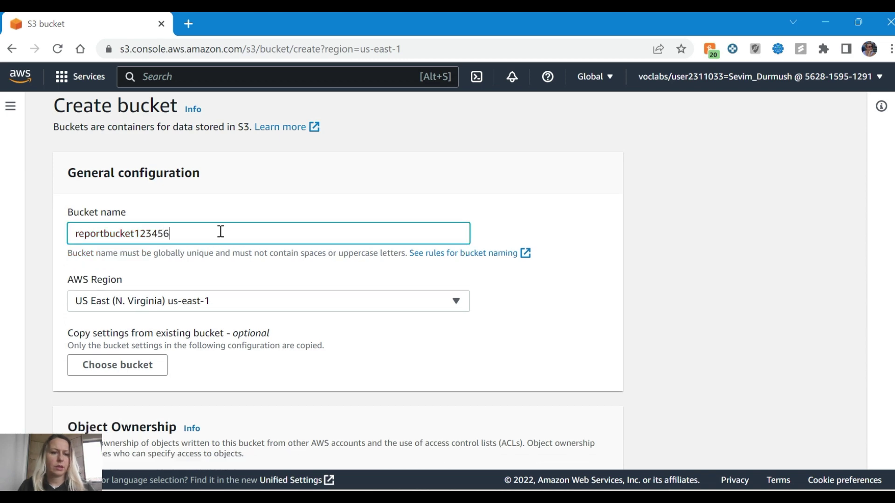
scroll(483, 345, "down", 8)
key("Return")
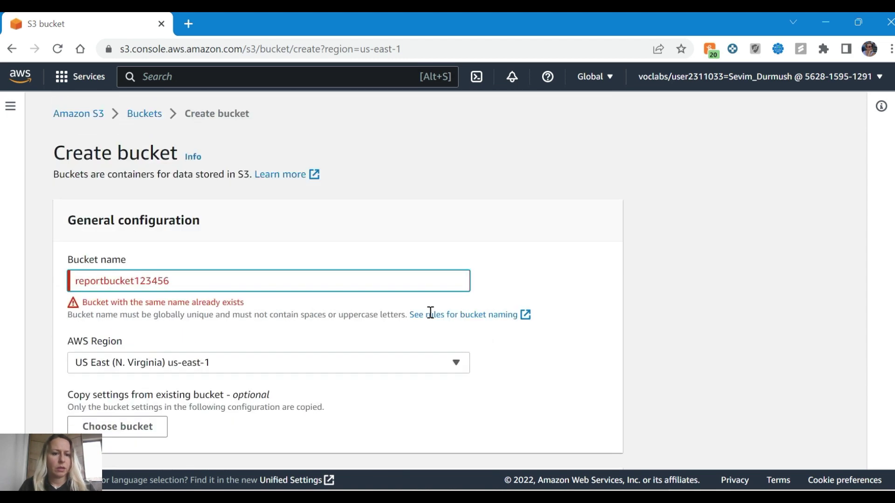
Replace the number at the end of the bucket name with S333 so it reads reportbucketS333
key("BackSpace")
key("BackSpace")
key("BackSpace")
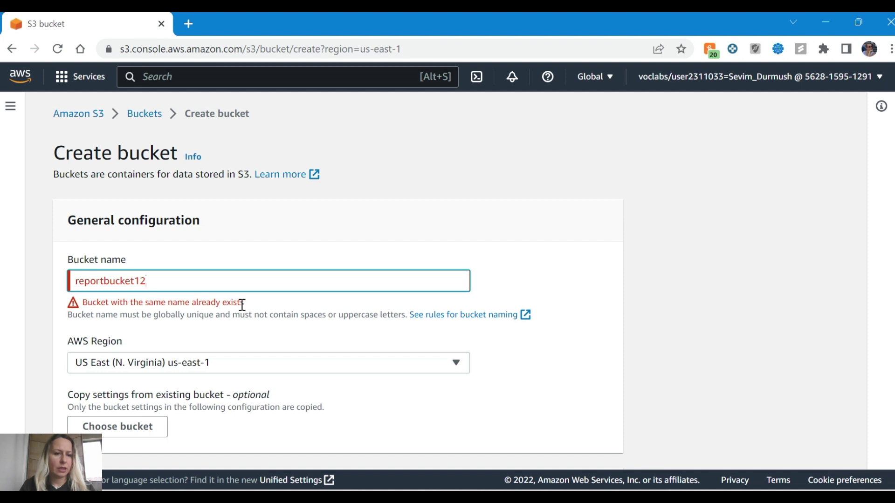
key("BackSpace")
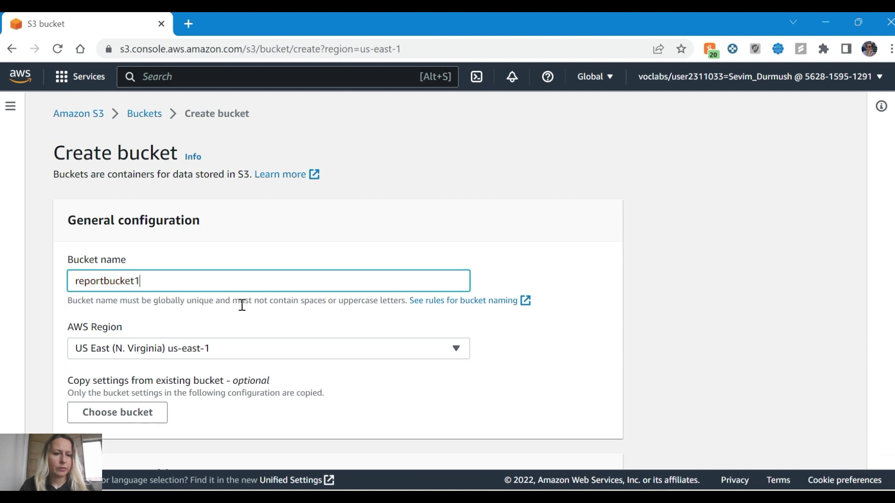
type("S")
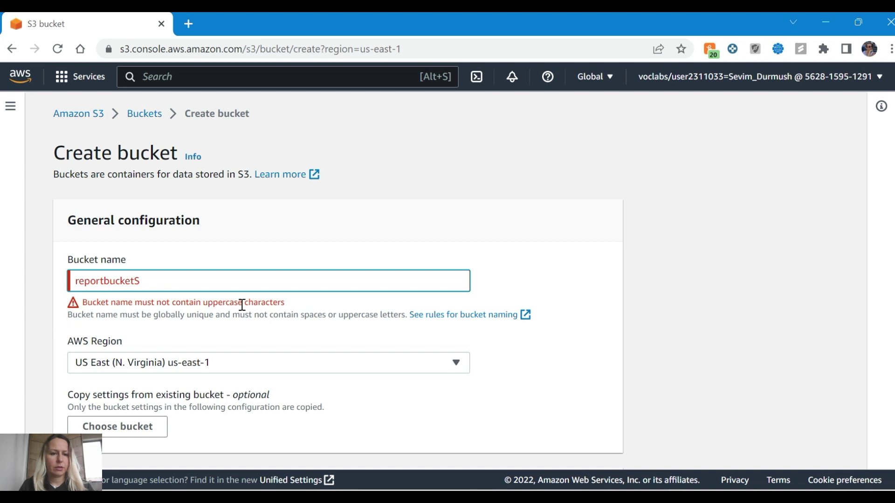
type("3333")
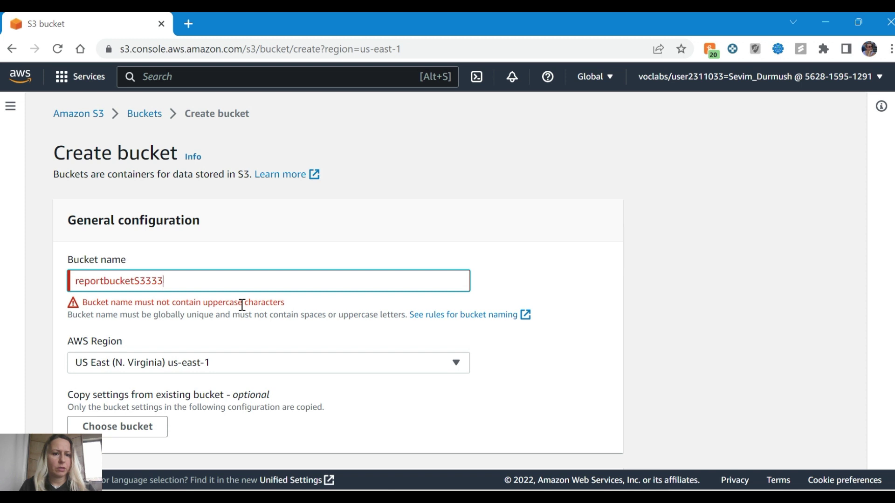
key("BackSpace")
key("BackSpace")
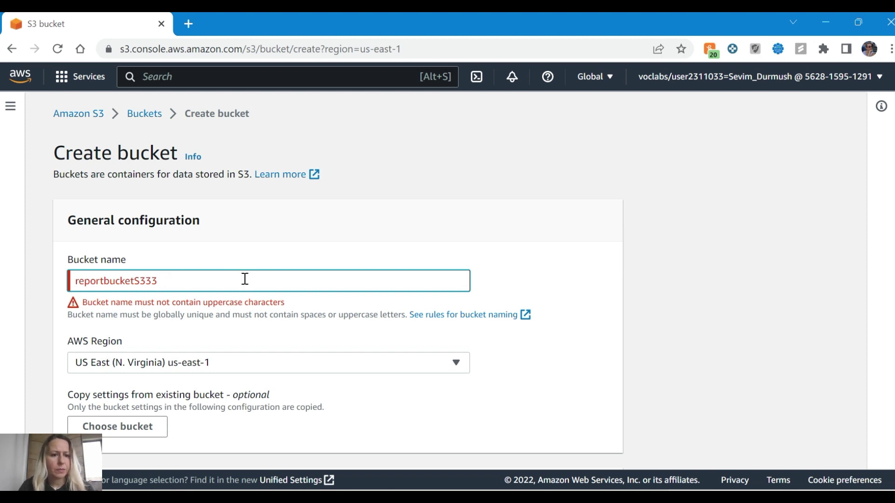
Change the uppercase S in the bucket name to lowercase so it reads reportbuckets333
left_click(514, 277)
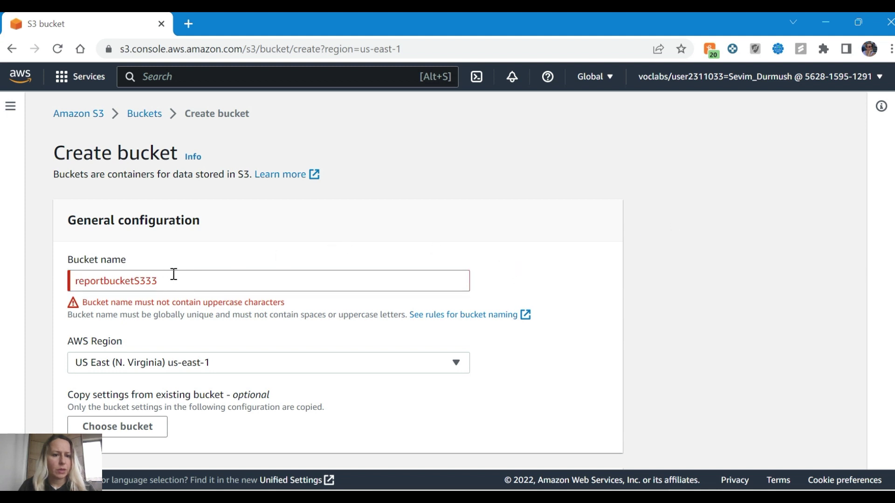
left_click(140, 280)
key("BackSpace")
type("s")
left_click(217, 258)
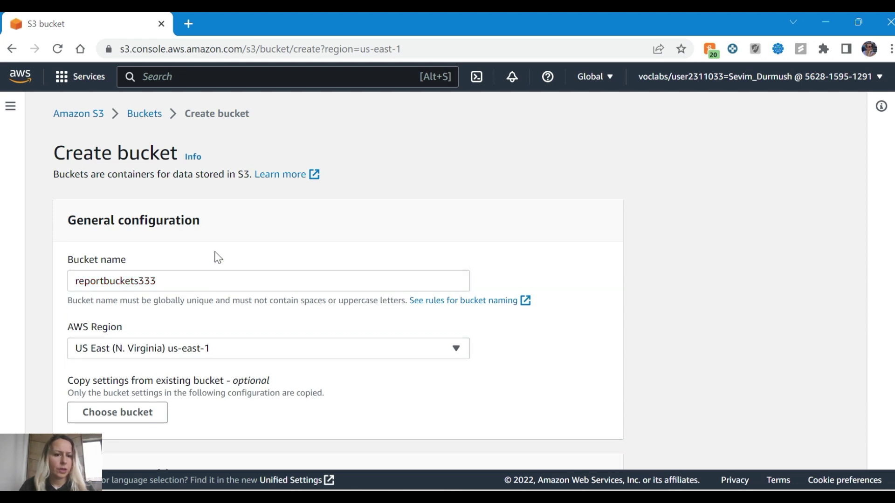
Create the reportbuckets333 bucket with the remaining settings left at their defaults
scroll(217, 258, "down", 20)
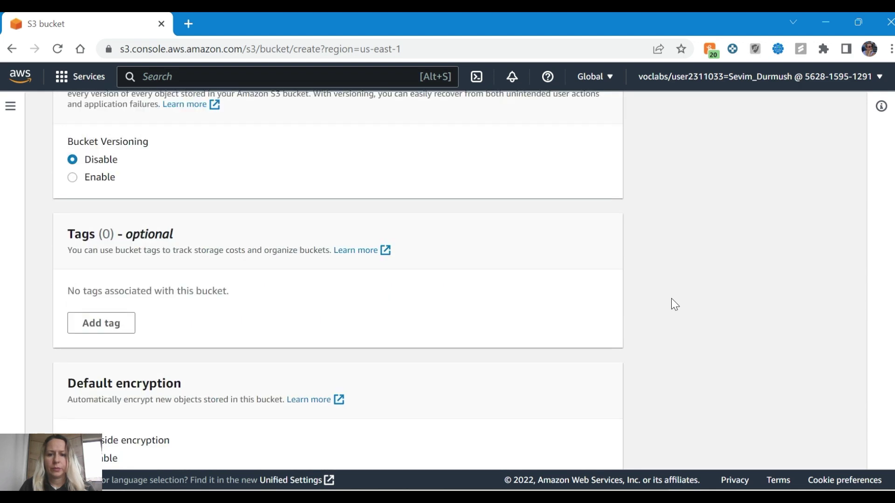
left_click(537, 449)
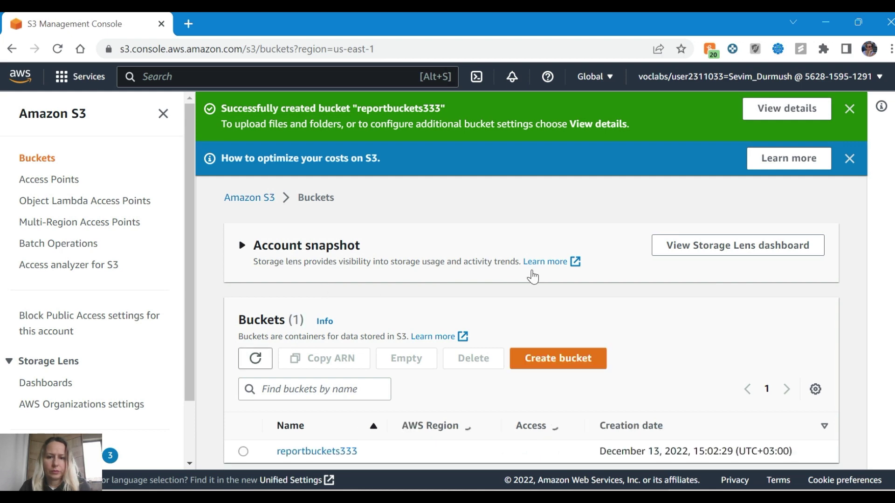
scroll(533, 275, "down", 1)
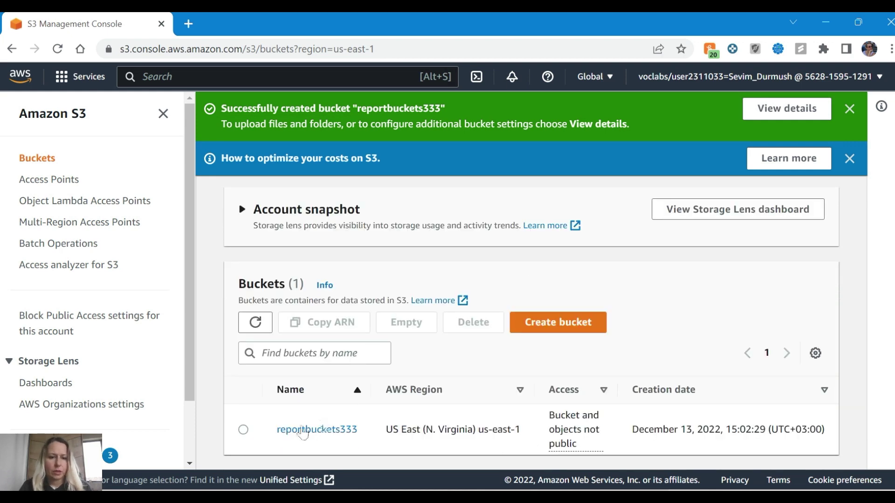
Read the Task 2 lab instructions on uploading an object to the bucket, then return to the S3 console
key("alt+Tab")
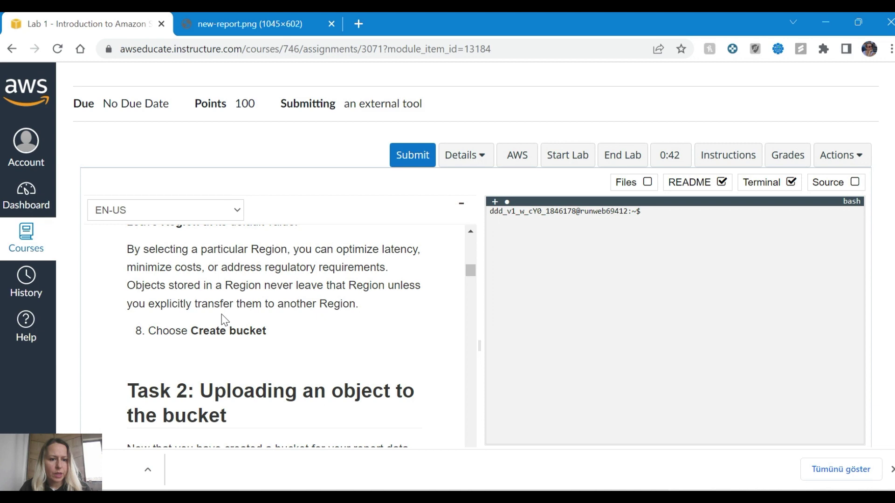
scroll(220, 312, "down", 3)
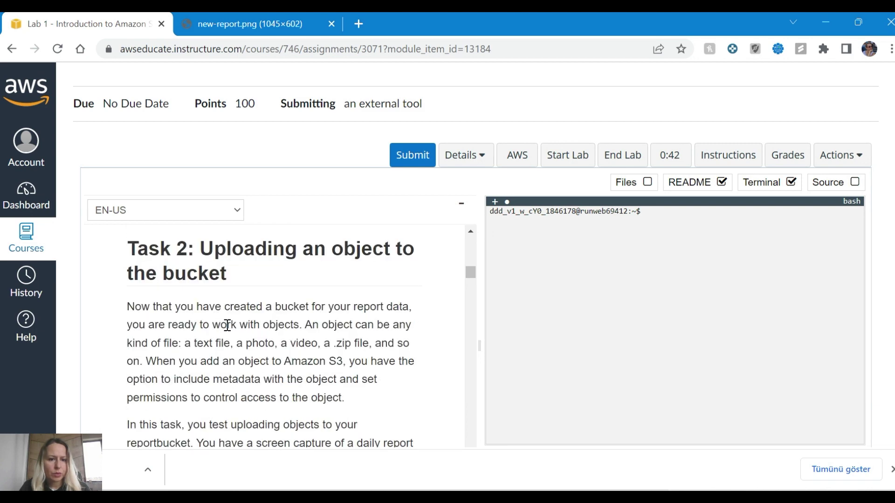
scroll(227, 324, "down", 2)
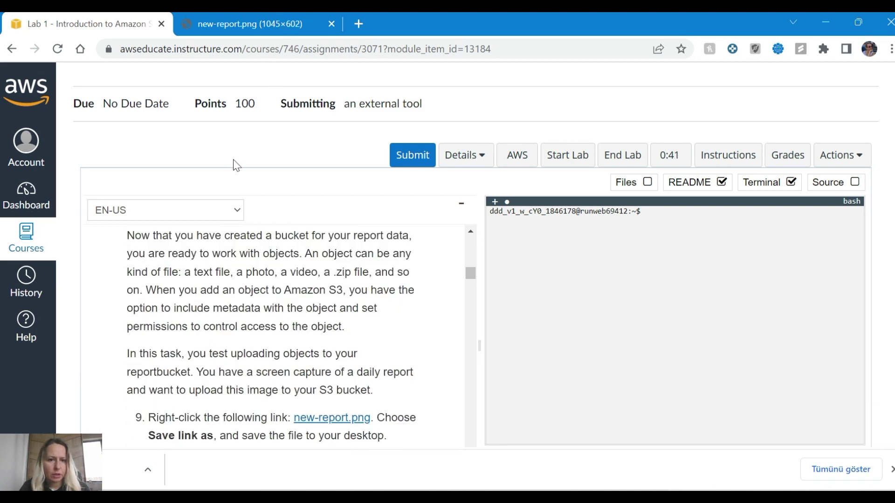
key("alt+Tab")
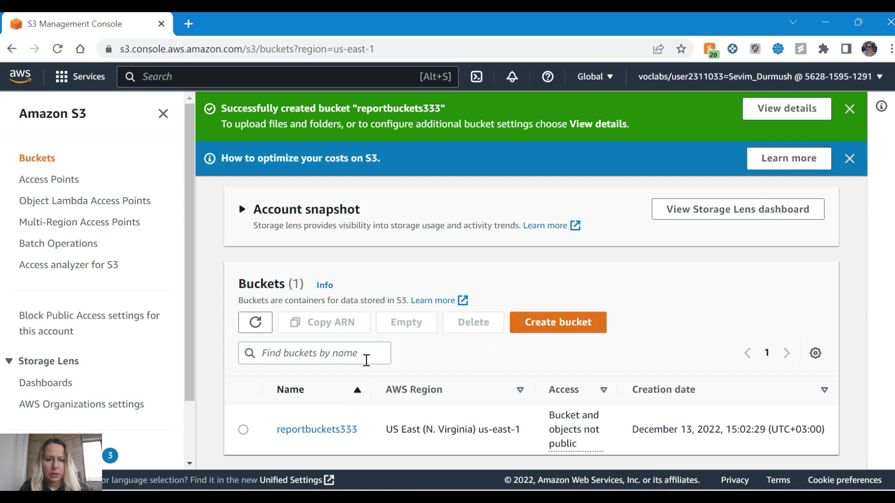
key("alt+Tab")
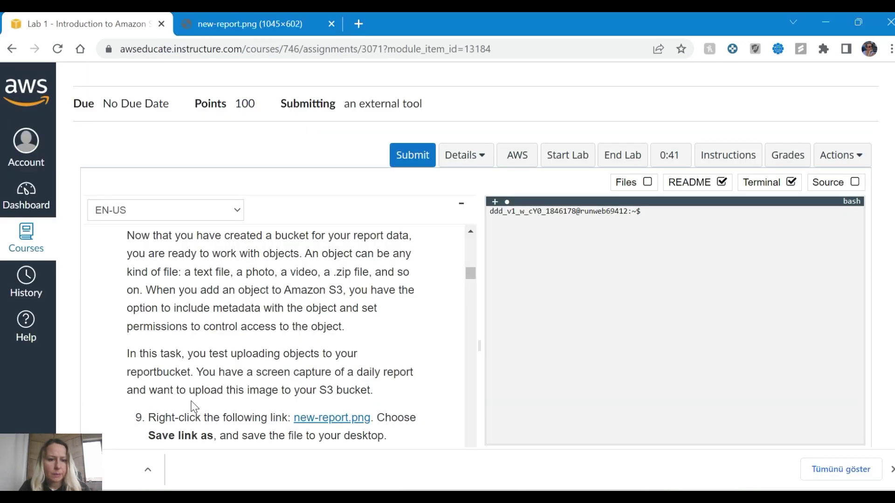
scroll(306, 410, "down", 5)
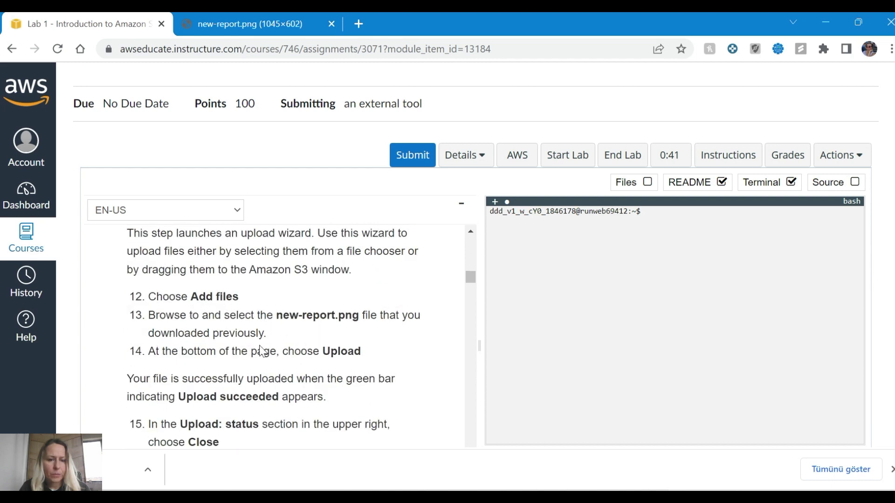
key("alt+Tab")
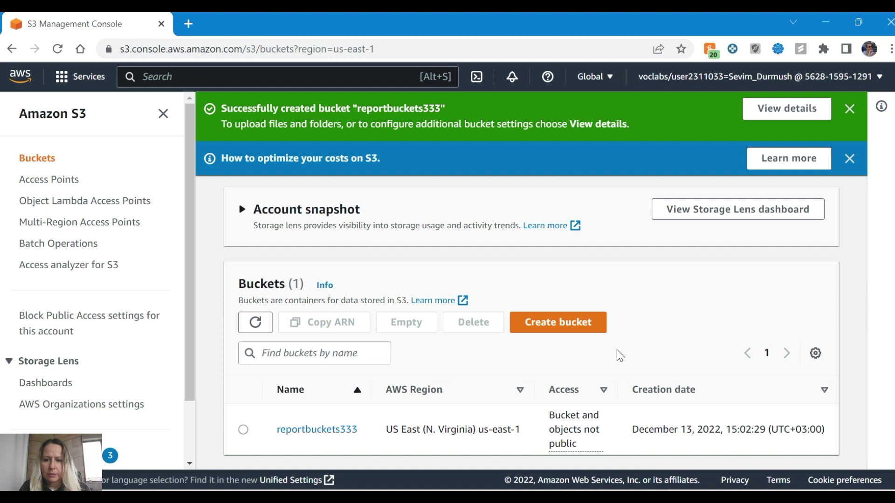
Select the reportbuckets333 bucket and dismiss the bucket creation and cost optimization banners
left_click(244, 430)
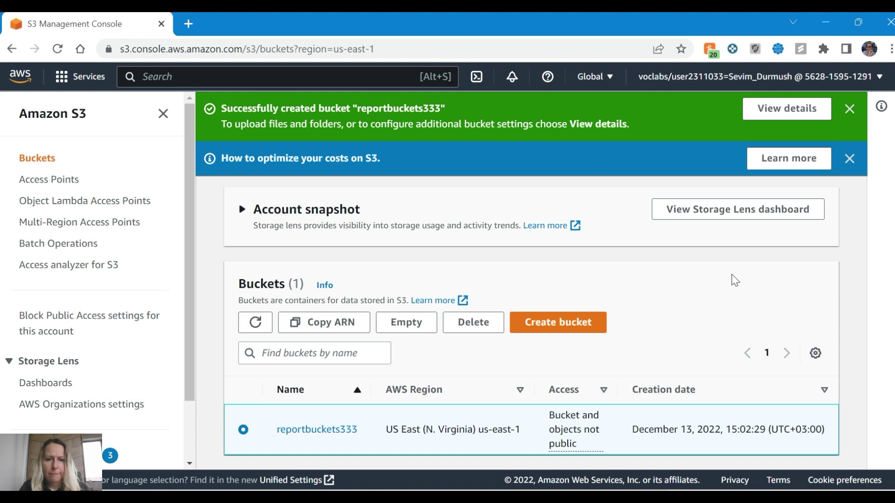
left_click(850, 109)
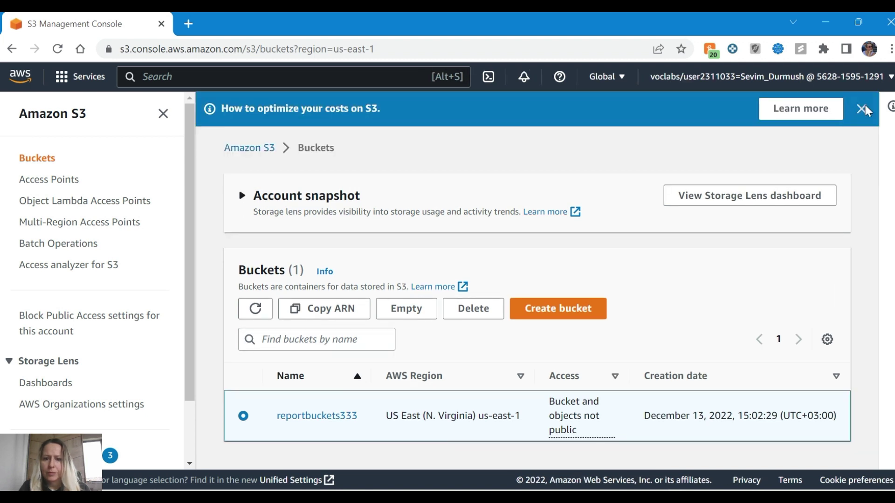
left_click(858, 110)
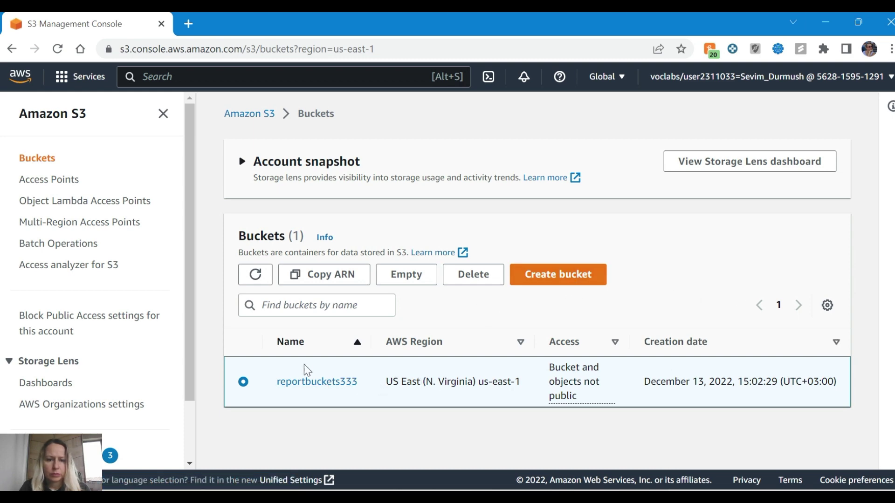
Check the lab's upload instructions and open the reportbuckets333 bucket in the S3 console
key("alt+Tab")
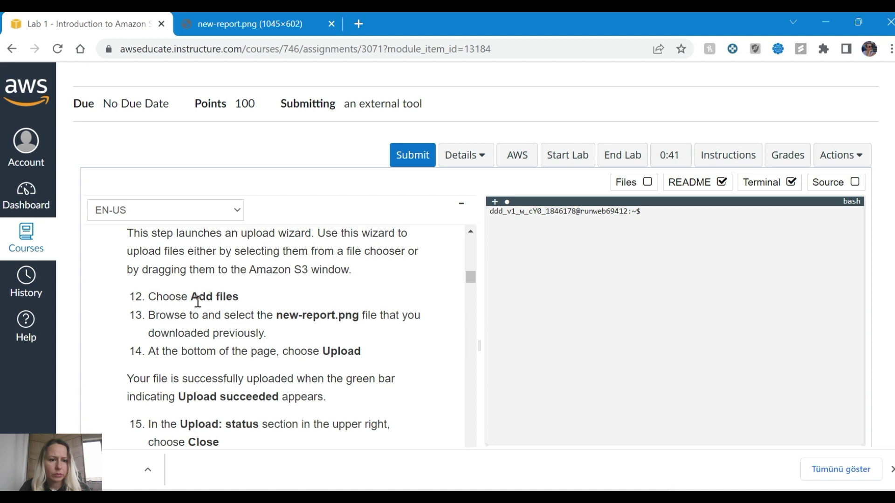
scroll(163, 312, "up", 1)
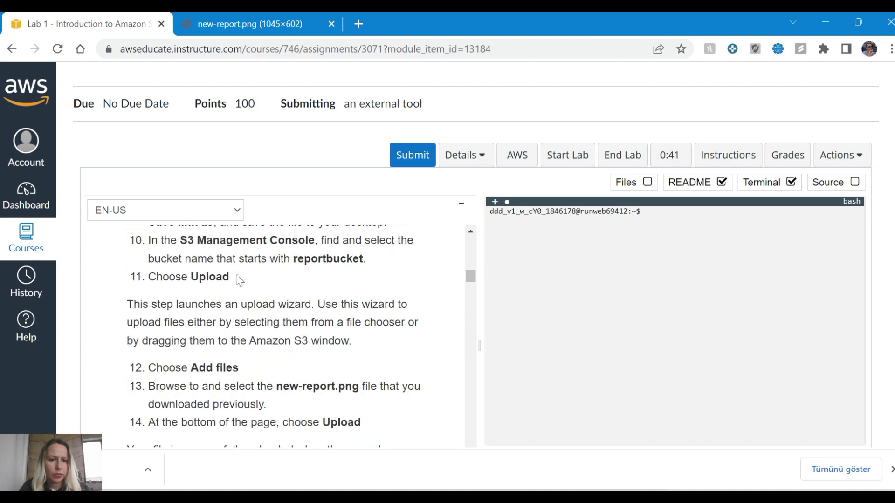
key("alt+Tab")
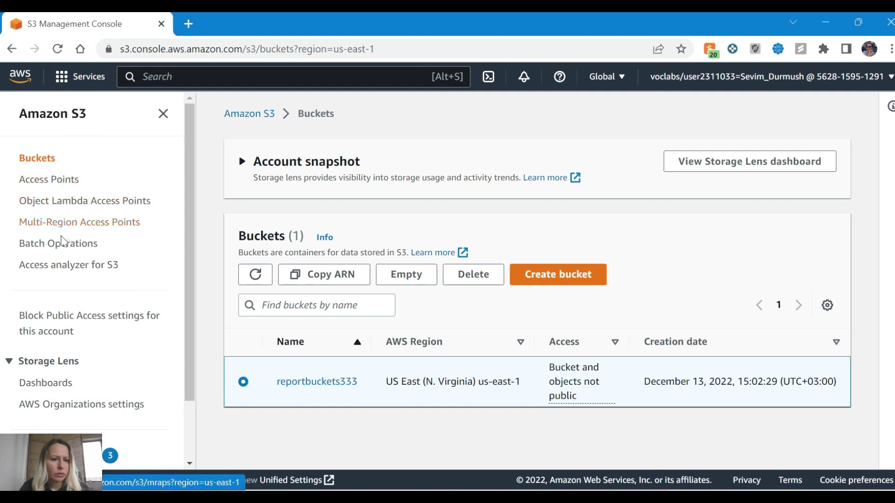
key("alt+Tab")
key("alt+Tab")
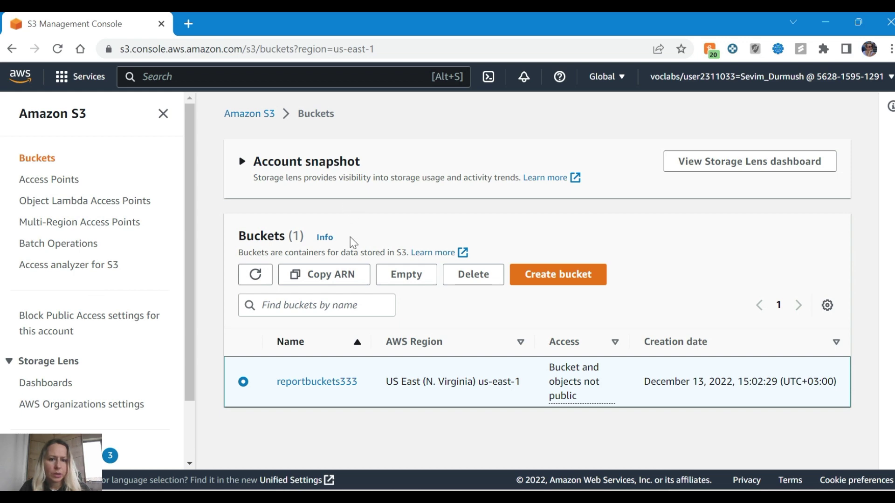
left_click(322, 383)
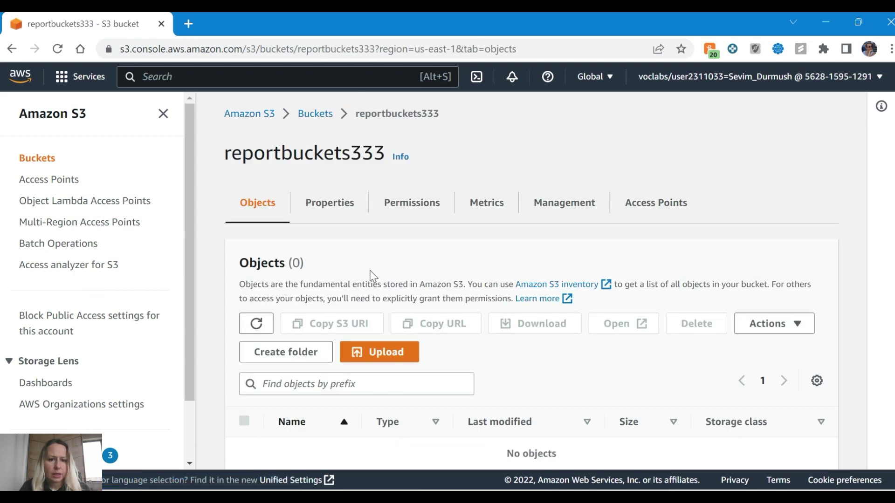
scroll(392, 356, "down", 2)
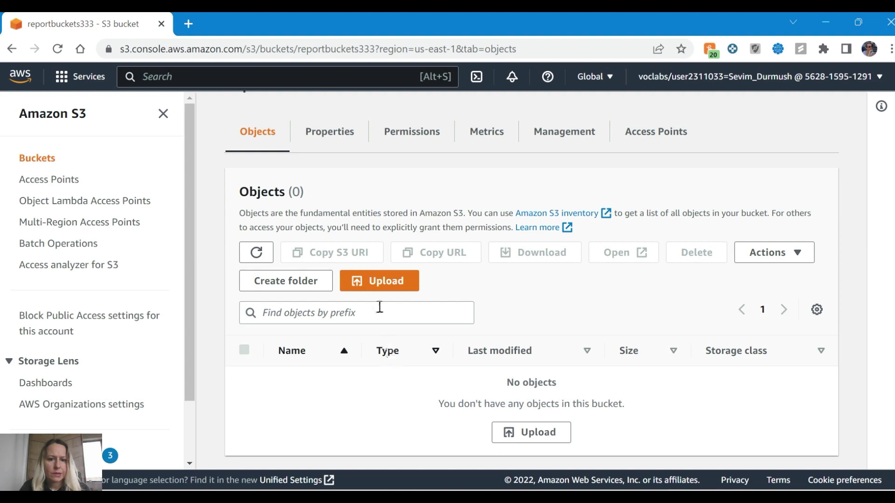
Start an upload to reportbuckets333 and add new-report.png from the İndirilenler (Downloads) folder
key("alt+Tab")
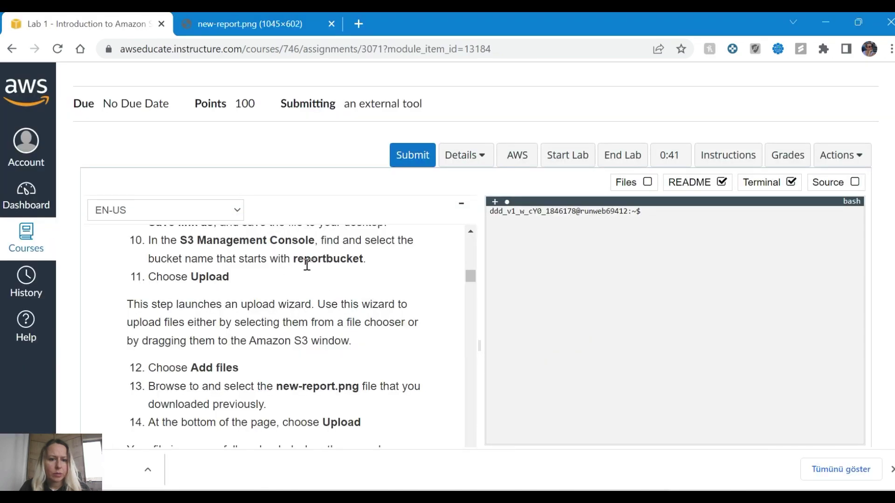
key("alt+Tab")
left_click(368, 282)
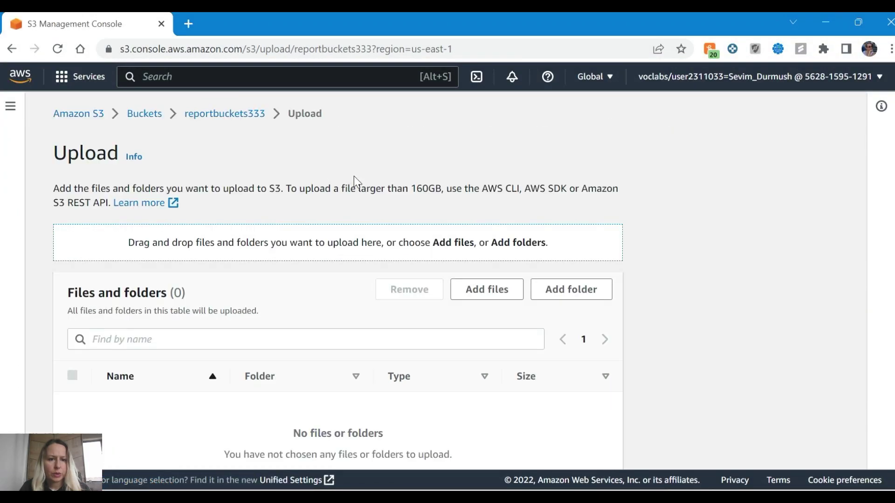
left_click(510, 299)
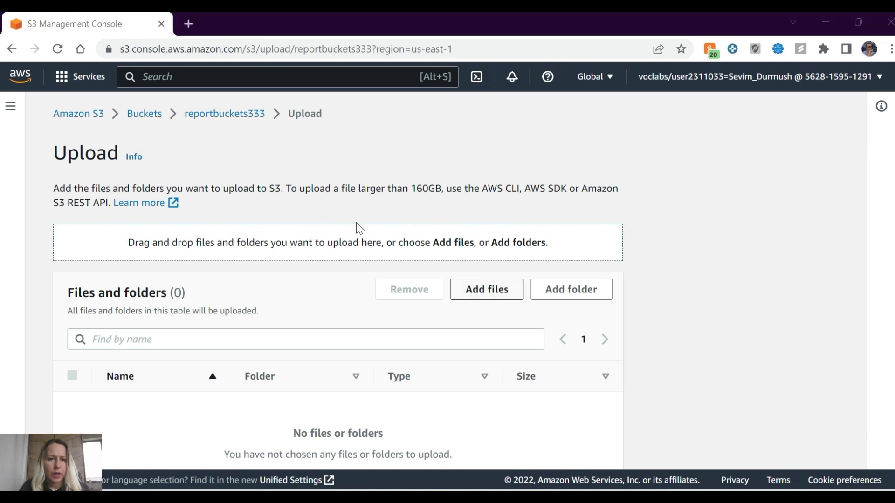
left_click(162, 164)
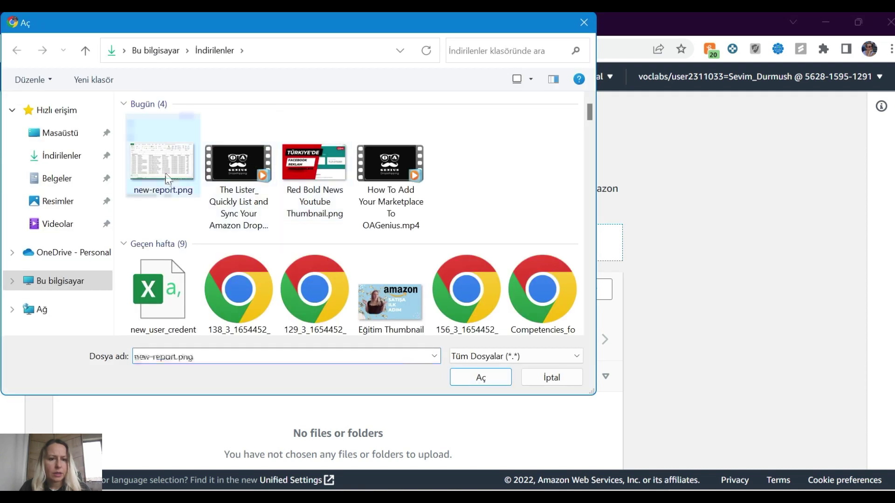
left_click(480, 377)
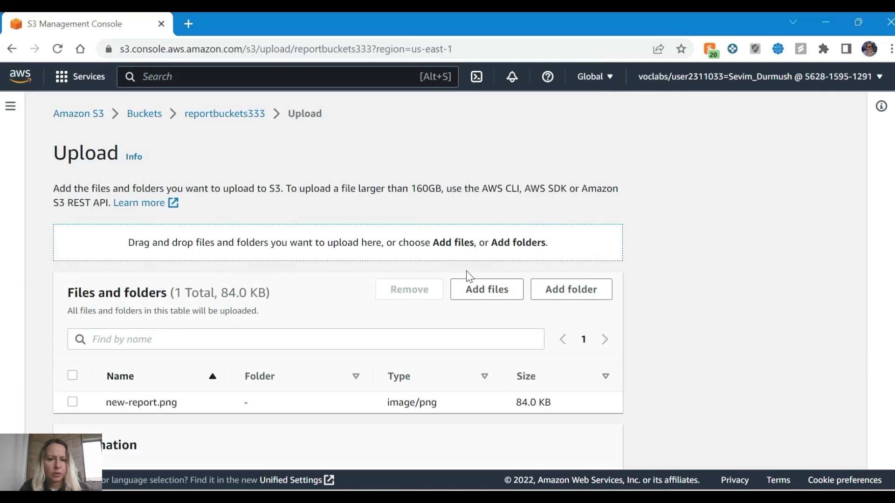
Check the next lab instruction and upload the added new-report.png file to the bucket
scroll(463, 271, "down", 3)
scroll(657, 255, "down", 2)
key("alt+Tab")
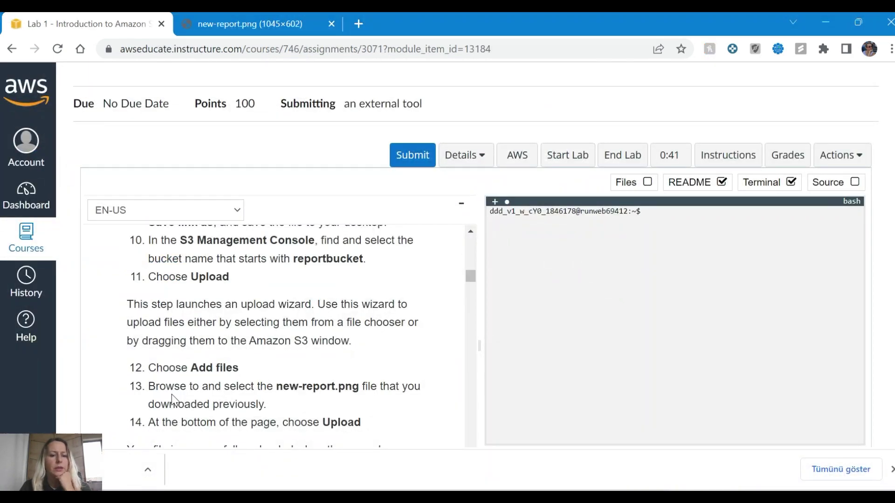
scroll(398, 388, "down", 2)
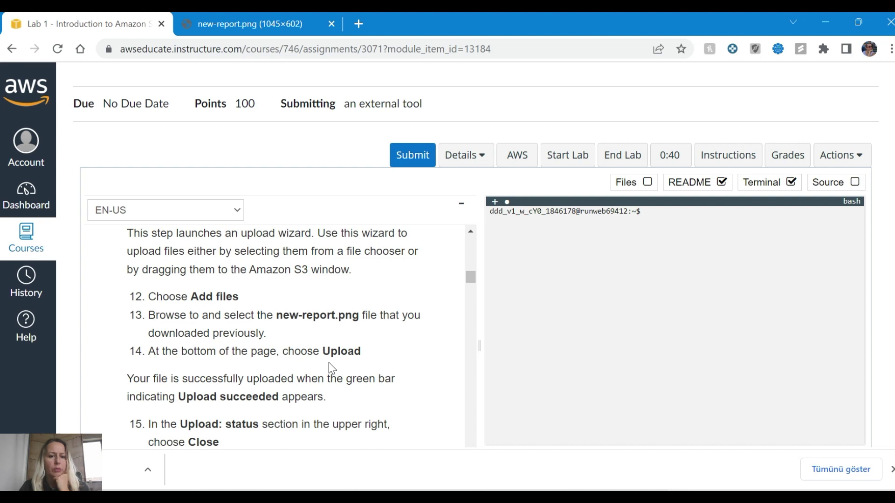
key("alt+Tab")
left_click(593, 443)
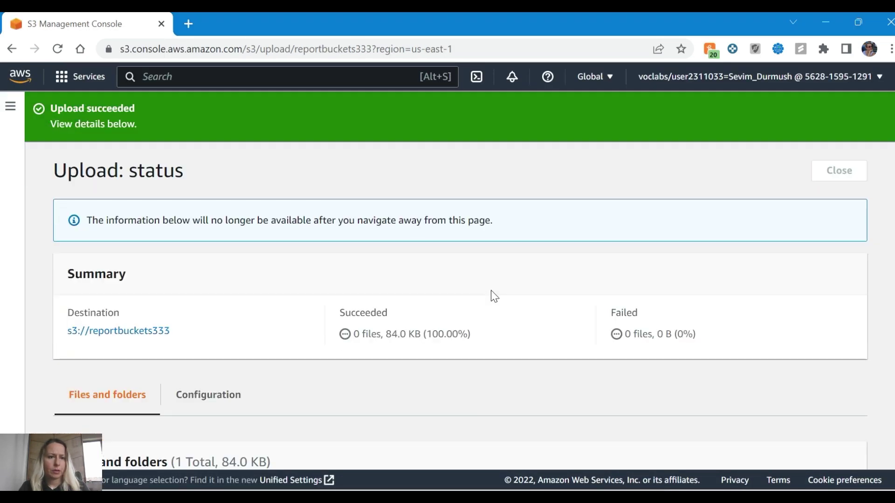
Check lab instruction 15 and close the upload status page in the S3 console
key("alt+Tab")
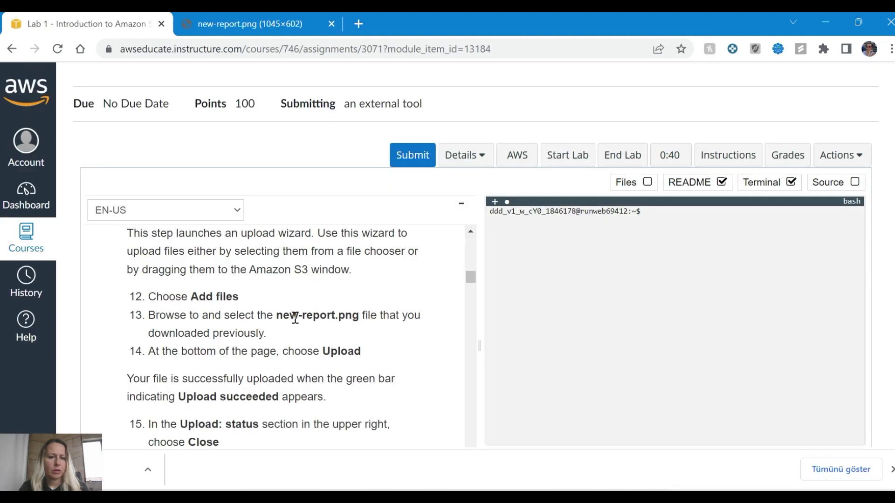
scroll(294, 321, "down", 2)
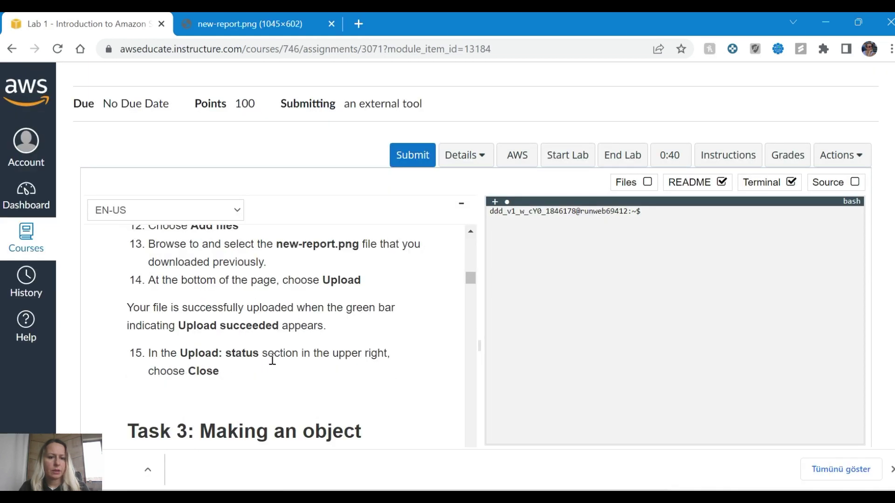
key("alt+Tab")
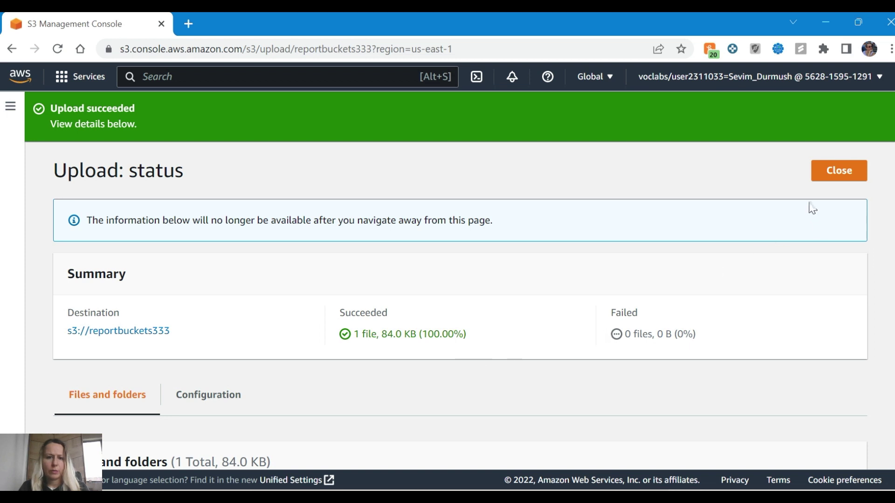
left_click(832, 173)
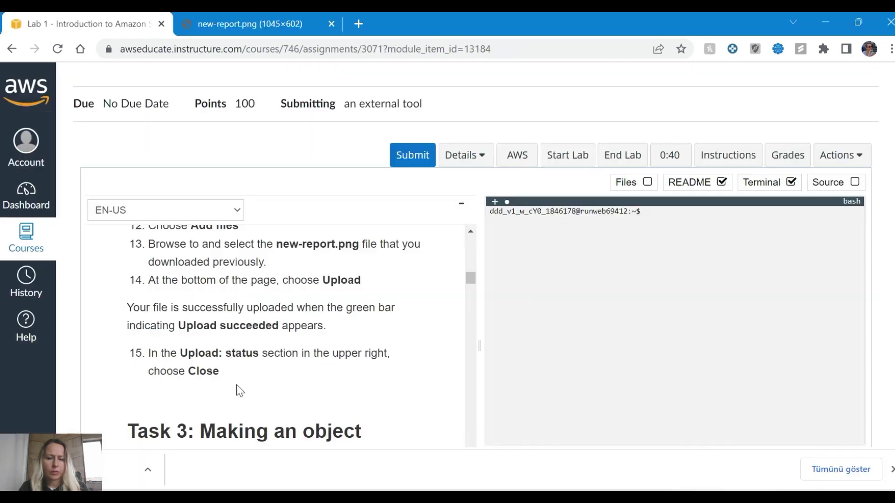
Read the lab's Task 3 instructions through number 16 and select the new-report.png object in the reportbuckets333 bucket
key("alt+Tab")
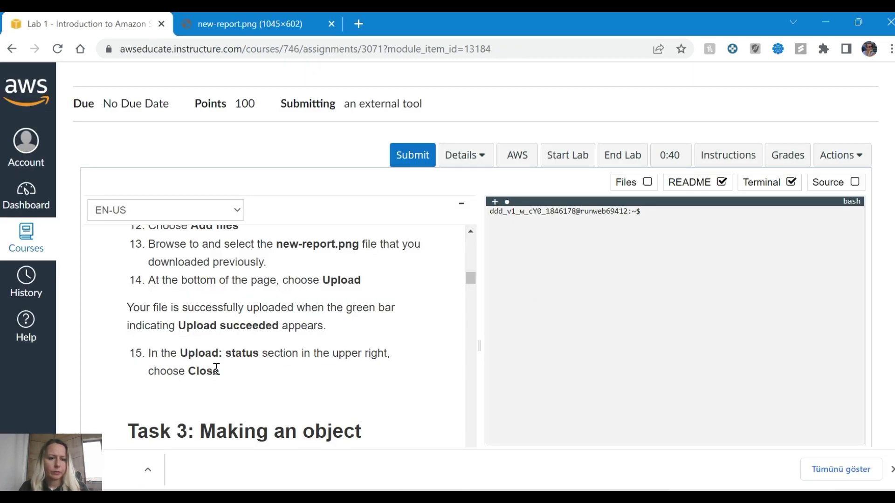
scroll(217, 368, "down", 3)
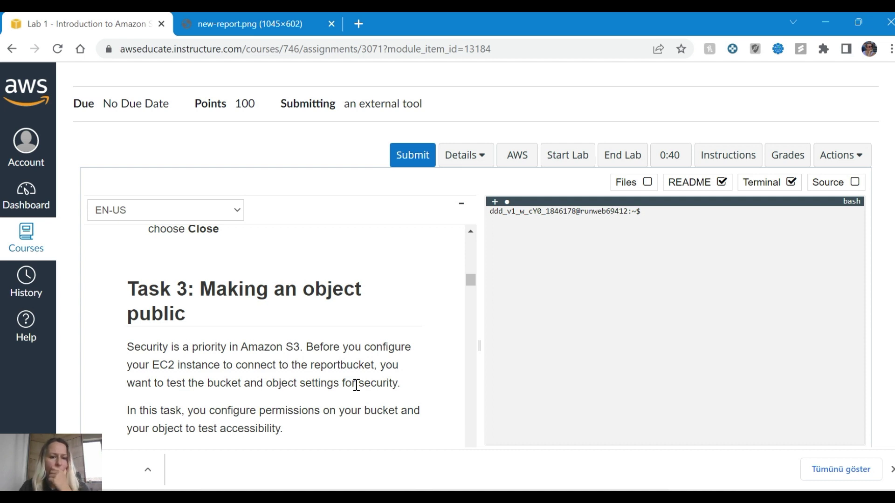
scroll(356, 385, "down", 1)
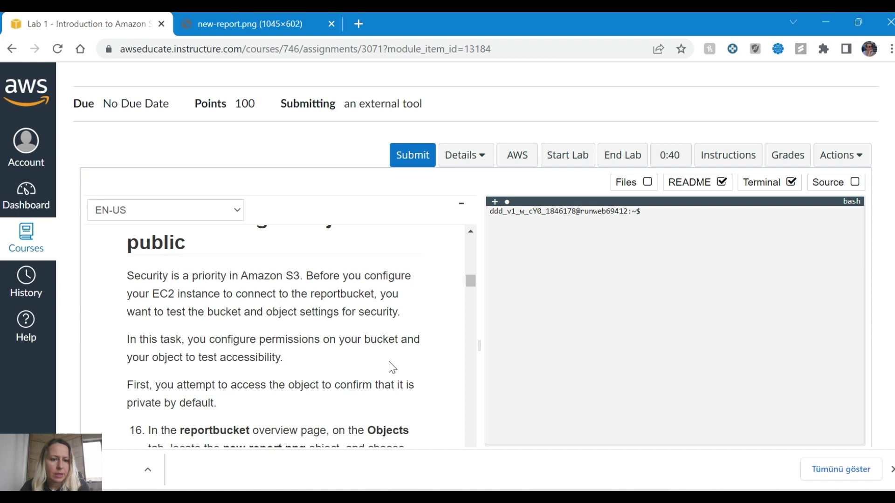
scroll(393, 368, "down", 2)
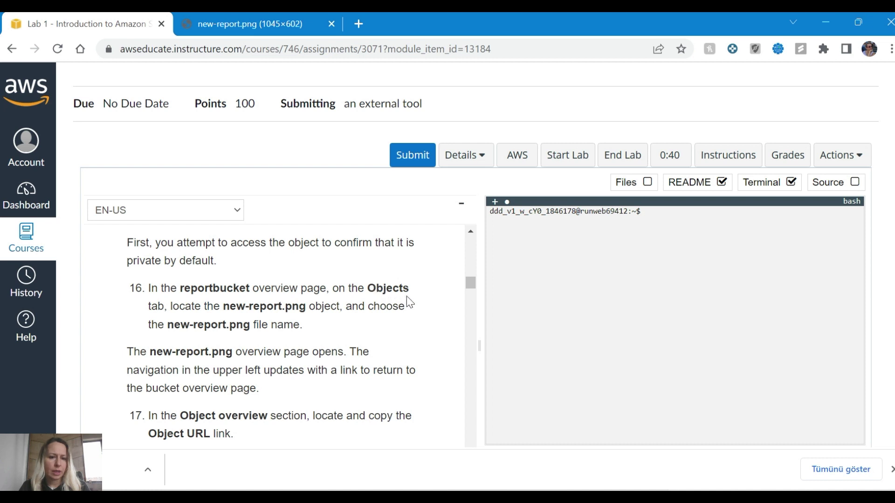
key("alt+Tab")
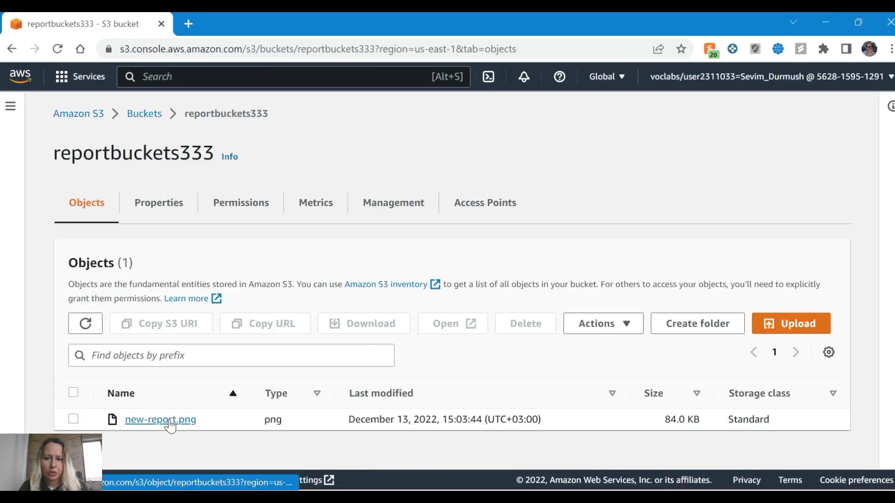
key("alt+Tab")
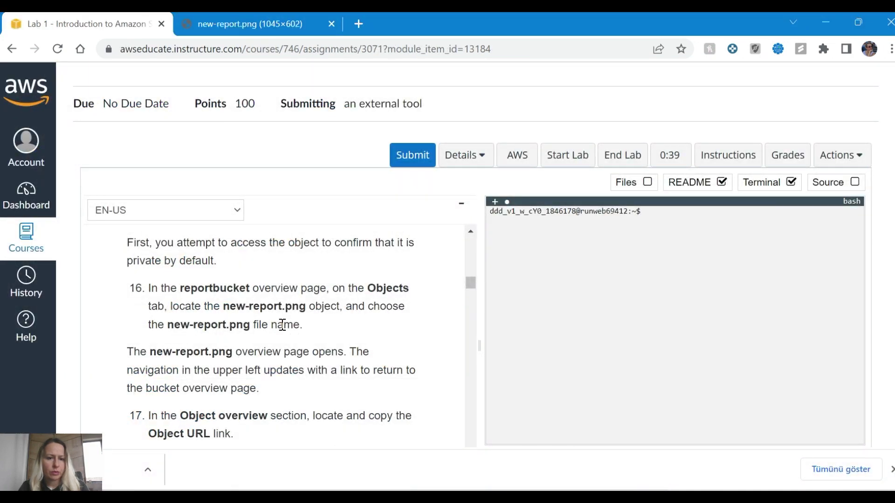
key("alt+Tab")
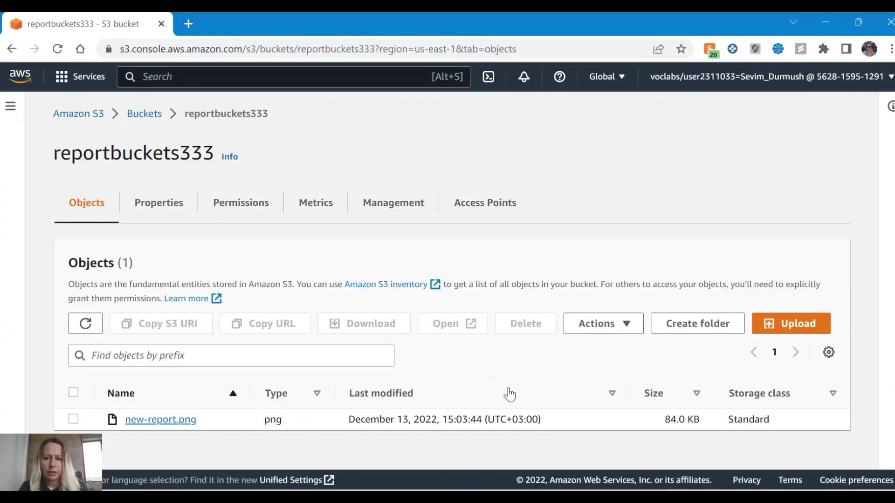
left_click(74, 420)
Check lab instruction 17 and open the new-report.png object's overview page in the S3 console
key("alt+Tab")
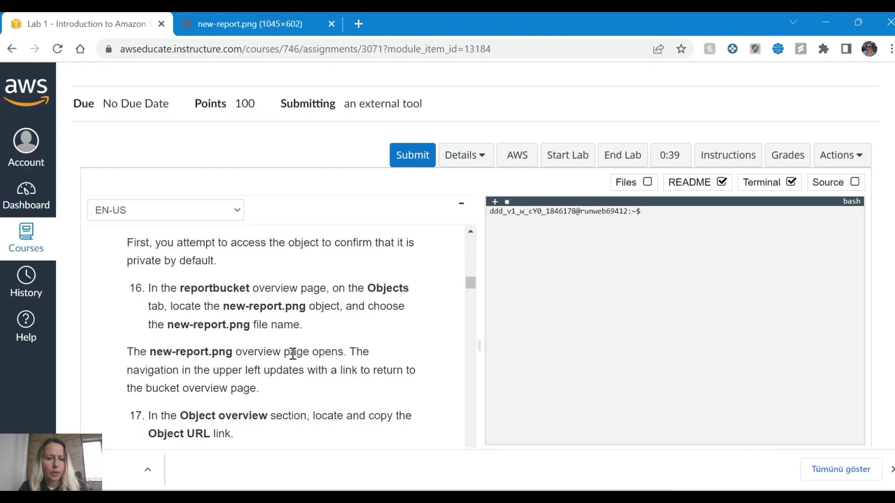
scroll(292, 356, "down", 2)
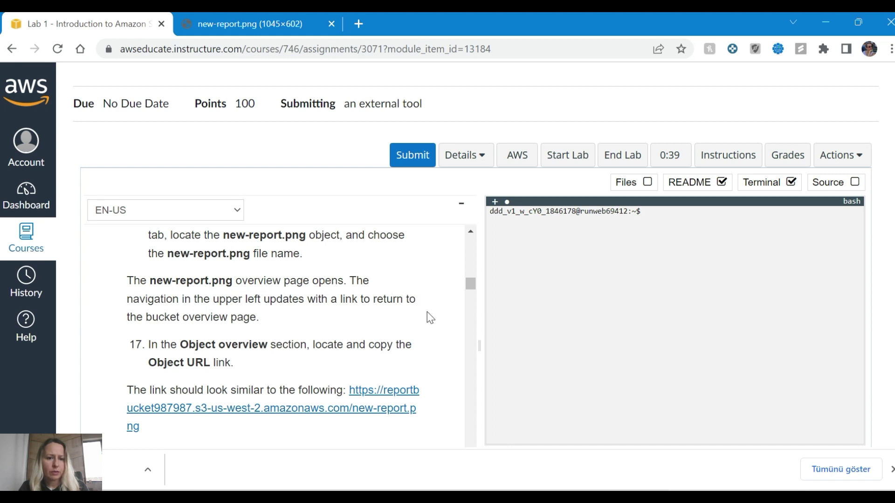
key("alt+Tab")
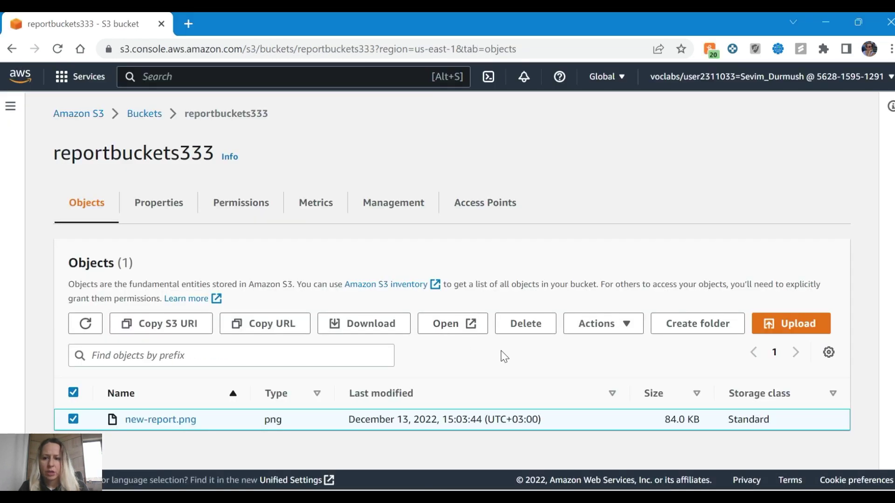
left_click(161, 420)
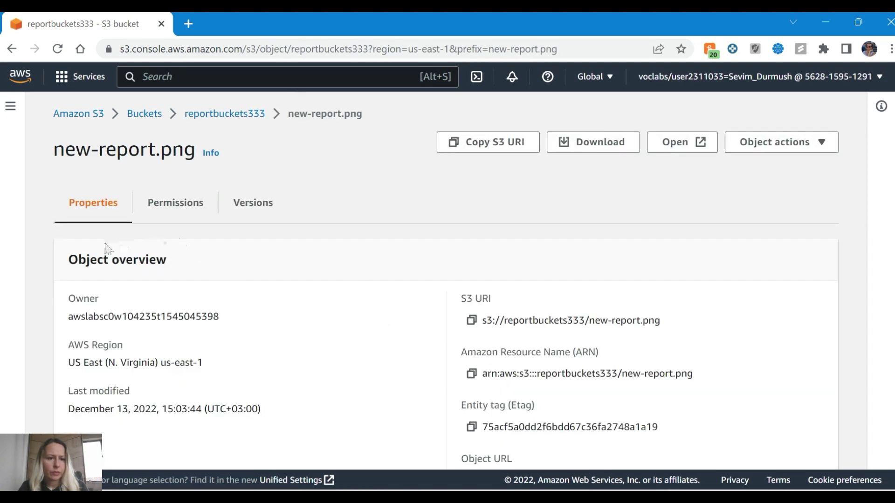
Recheck lab instruction 17 and copy the Object URL of new-report.png from its Object overview
key("alt+Tab")
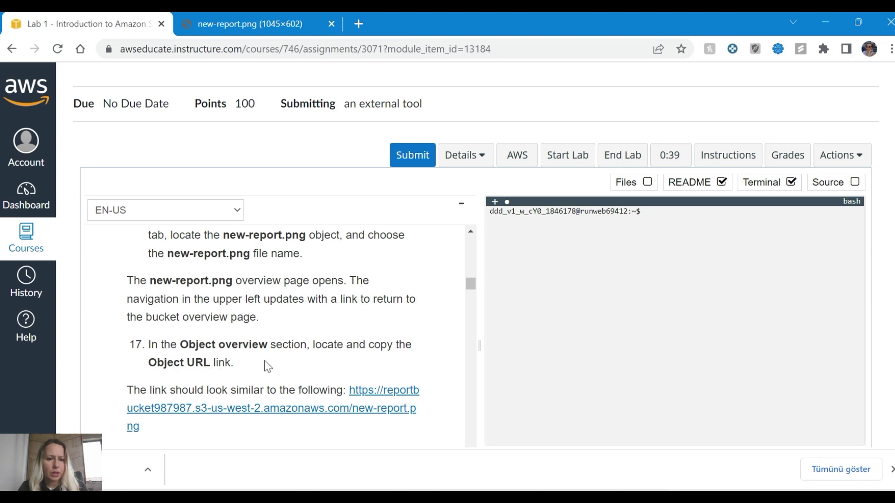
key("alt+Tab")
scroll(315, 348, "down", 2)
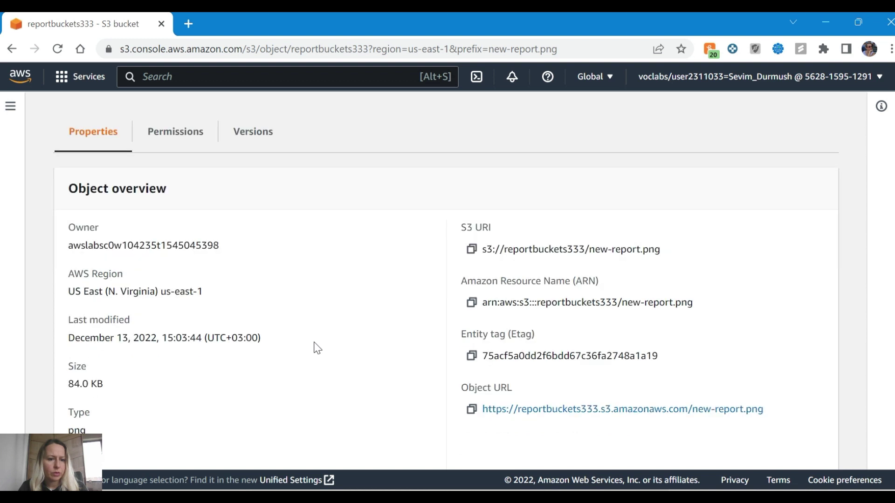
scroll(320, 349, "down", 2)
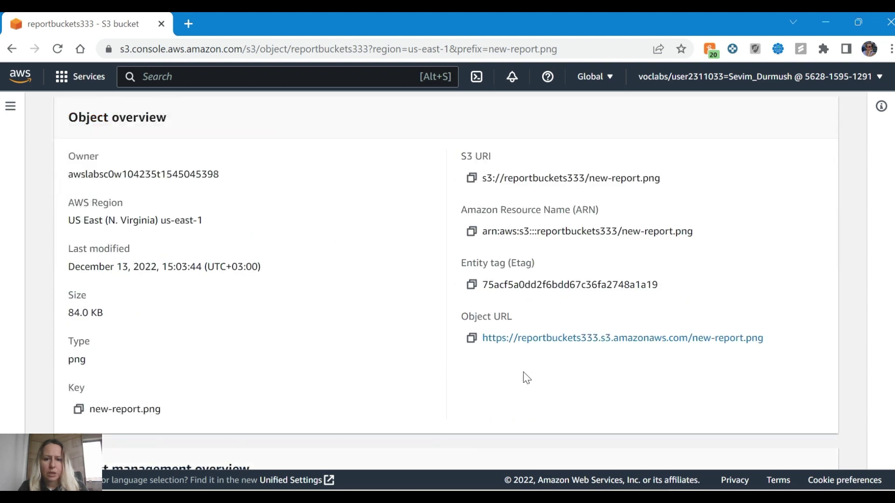
left_click(469, 339)
Check lab instruction 18 and load the copied new-report.png object URL in a new browser tab
key("alt+Tab")
scroll(272, 360, "down", 2)
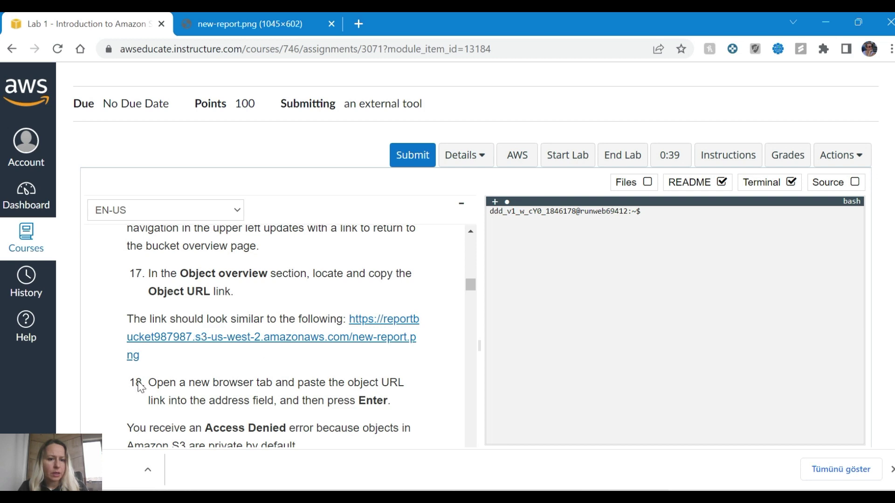
key("alt+Tab")
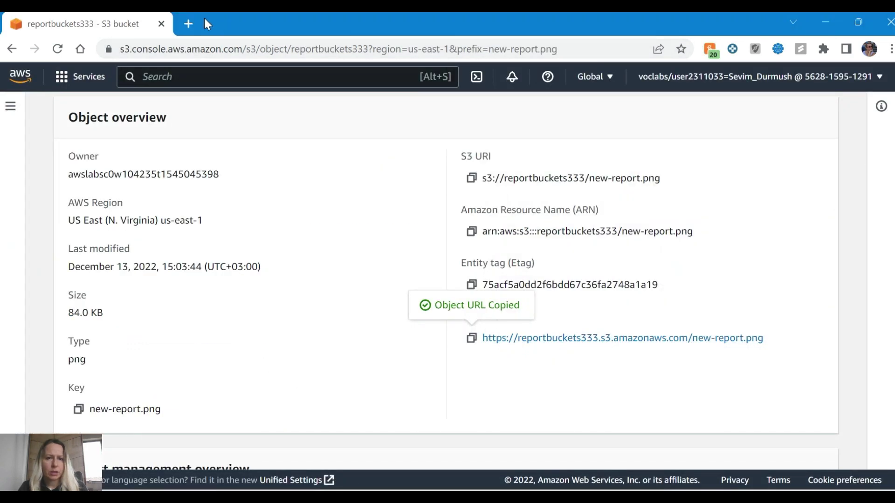
left_click(189, 22)
key("ctrl+v")
key("Return")
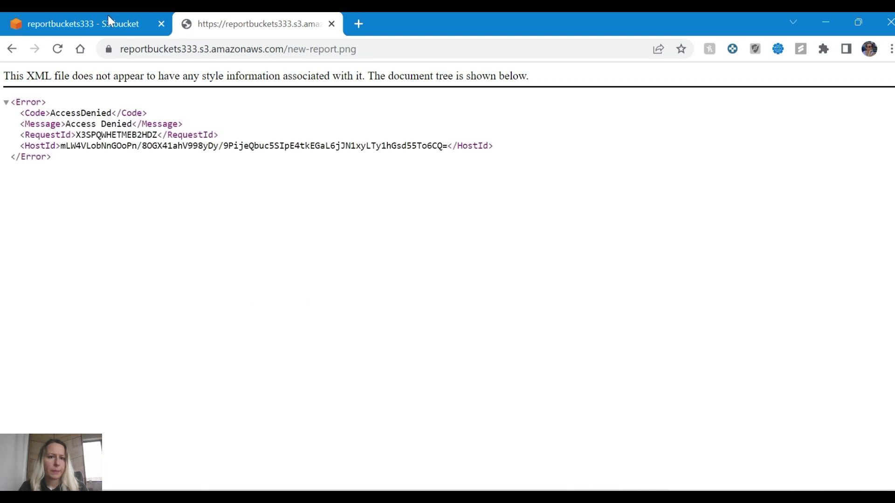
Compare the object URL's response with the lab text, read instructions 19 to 21, and return to the new-report.png page in the S3 console
key("alt+Tab")
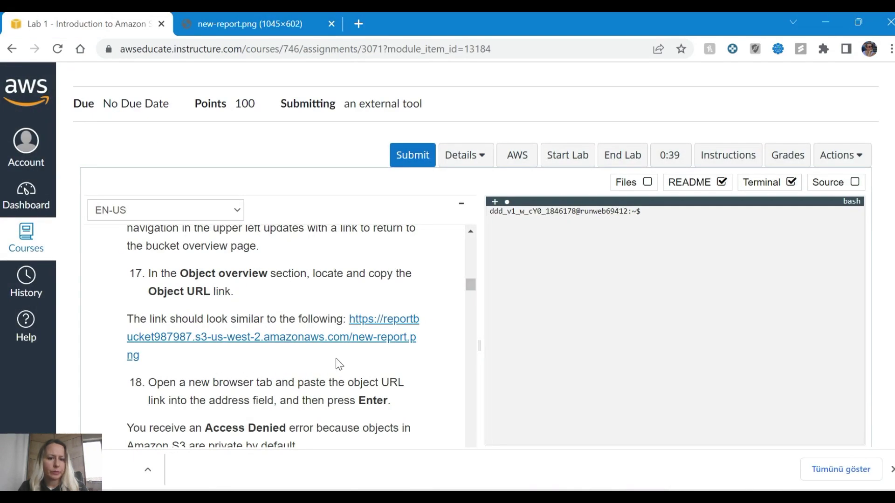
scroll(339, 364, "down", 3)
key("alt+Tab")
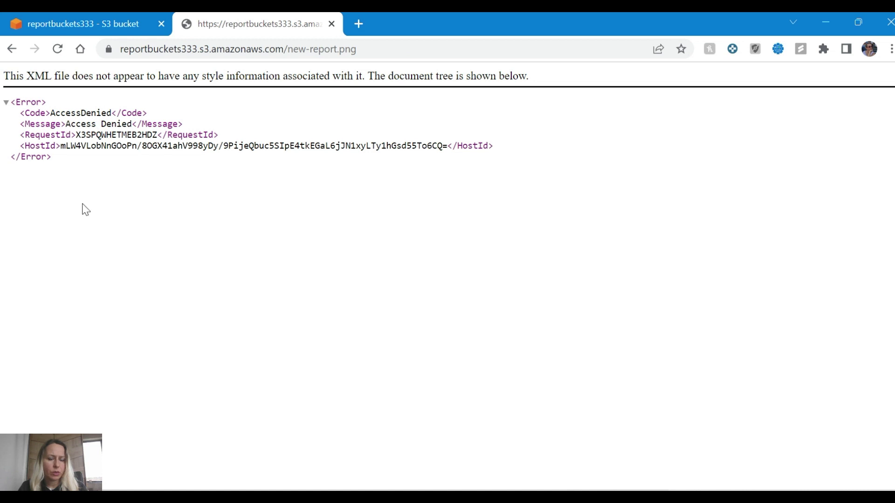
key("alt+Tab")
scroll(190, 372, "down", 2)
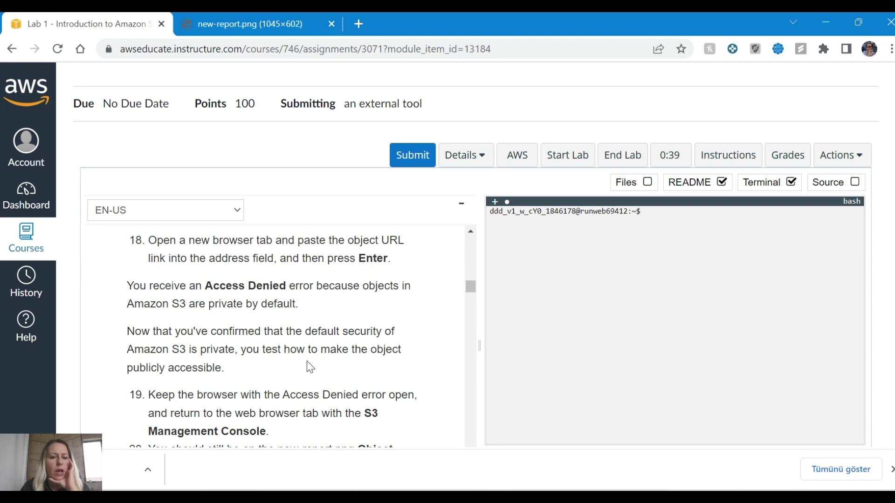
scroll(307, 366, "down", 2)
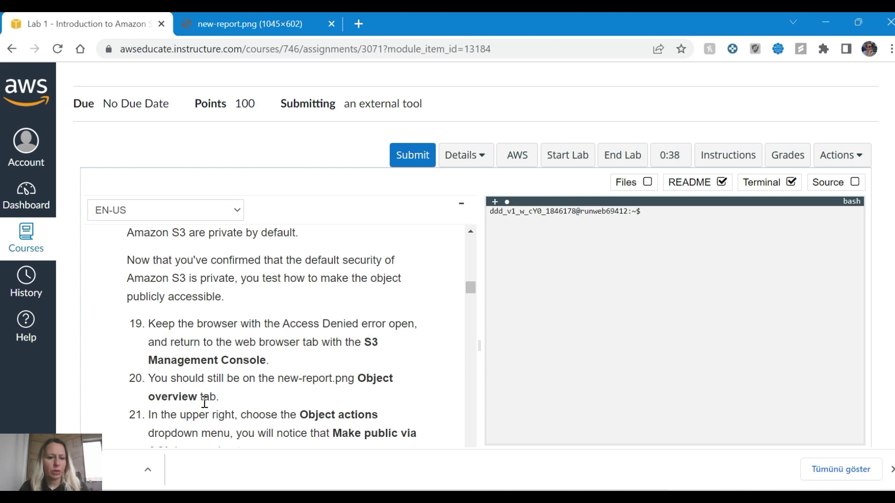
key("alt+Tab")
left_click(90, 26)
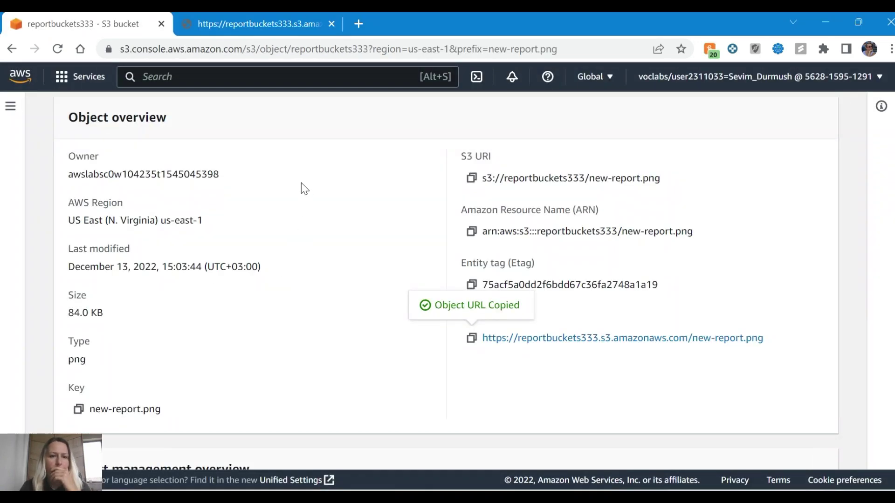
Go to the Amazon S3 home page and reopen the reportbuckets333 bucket from the bucket list
scroll(306, 234, "up", 3)
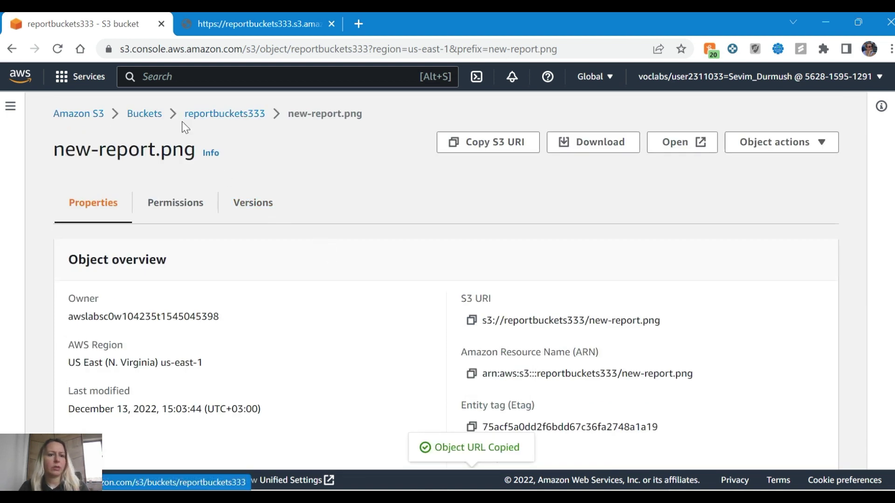
left_click(79, 115)
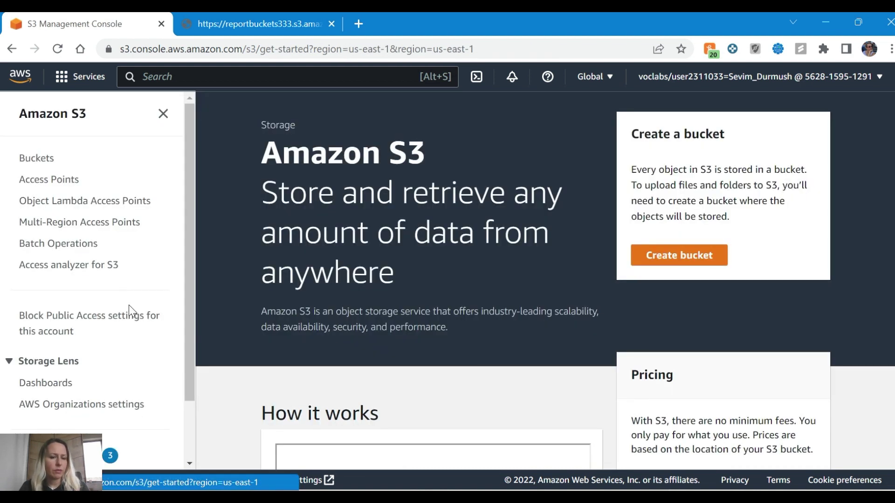
key("alt+Tab")
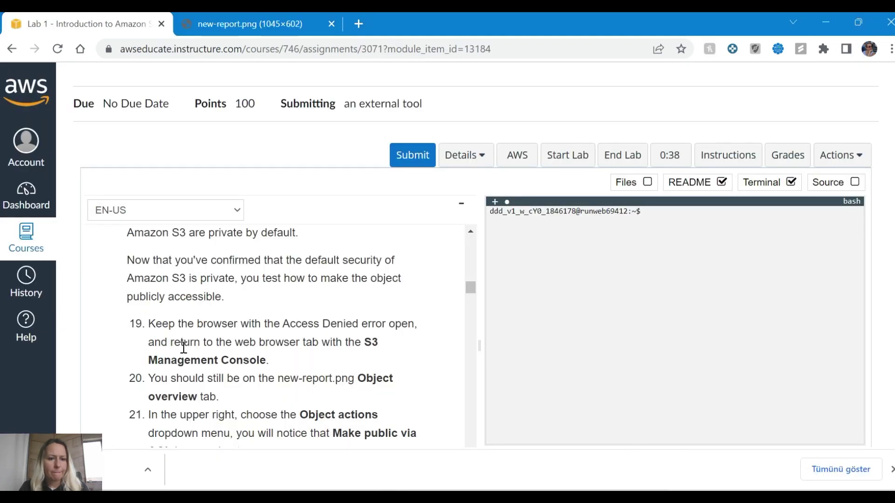
key("alt+Tab")
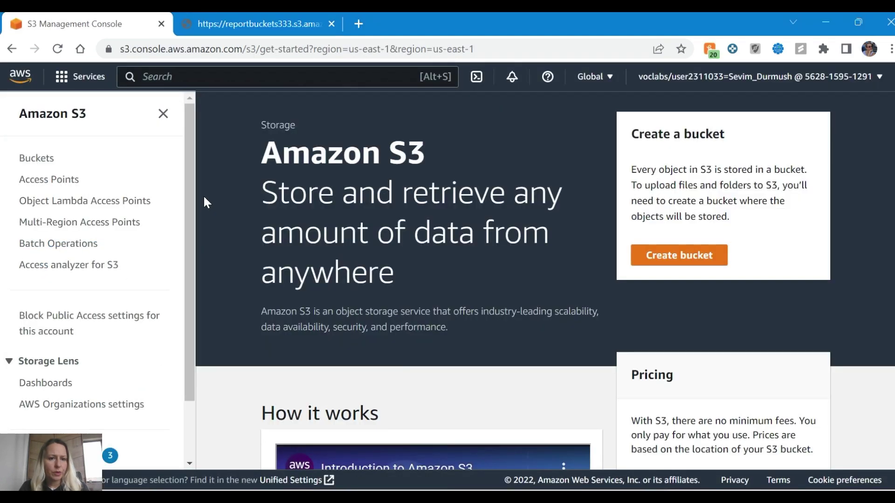
scroll(46, 253, "down", 6)
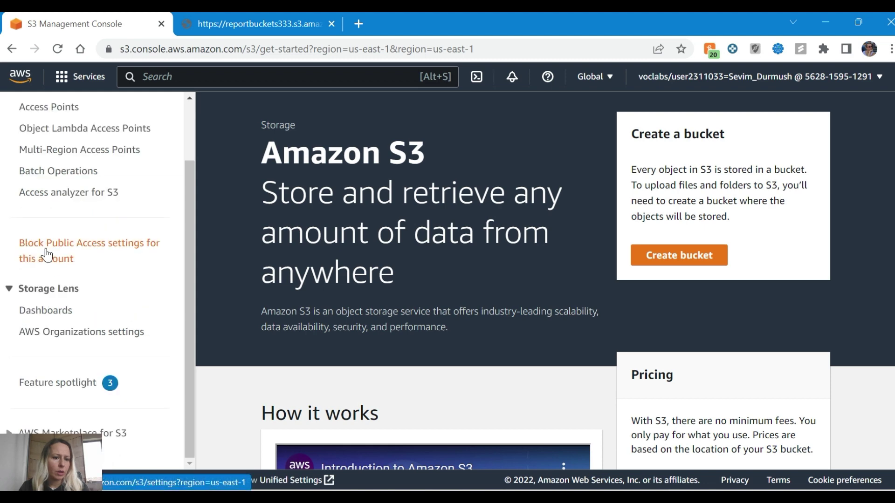
scroll(114, 395, "up", 2)
scroll(407, 278, "up", 5)
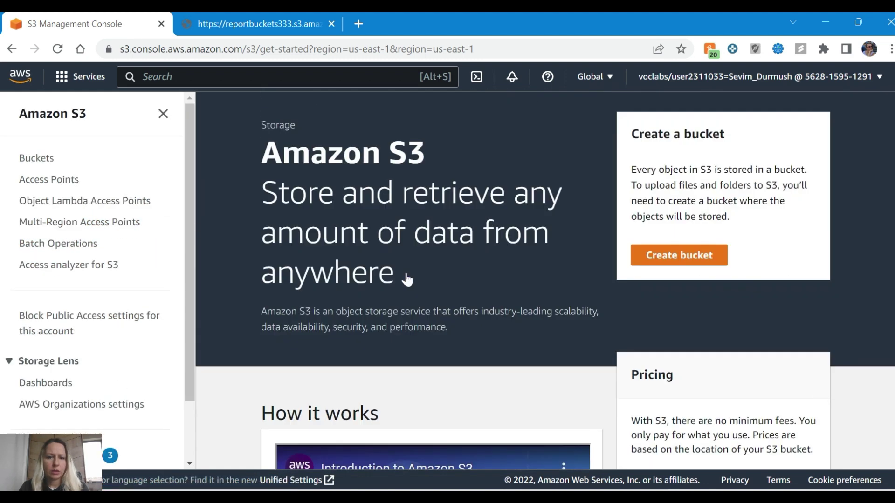
left_click(53, 159)
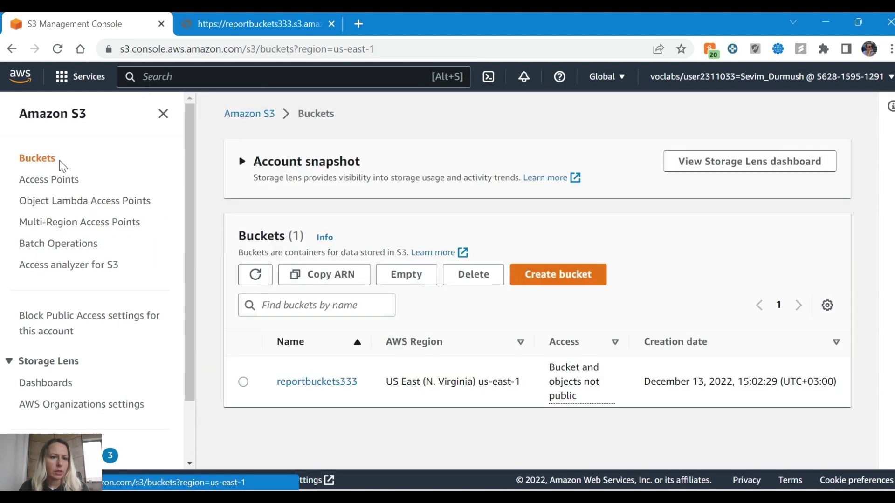
left_click(311, 385)
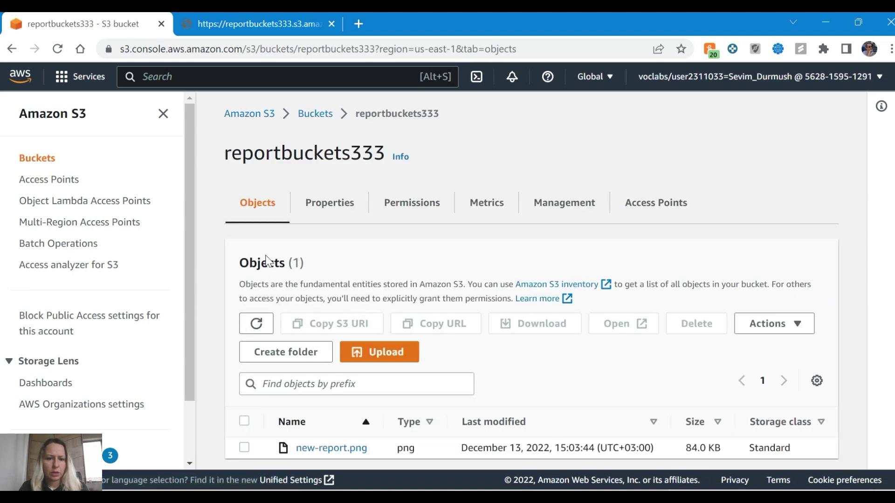
Read lab instructions 19 to 22, select new-report.png in reportbuckets333, and display the actions available for it
key("alt+Tab")
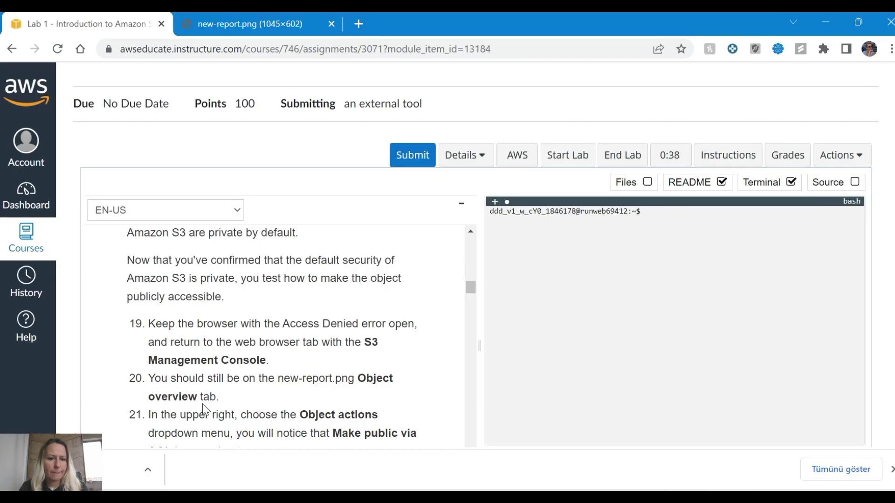
key("alt+Tab")
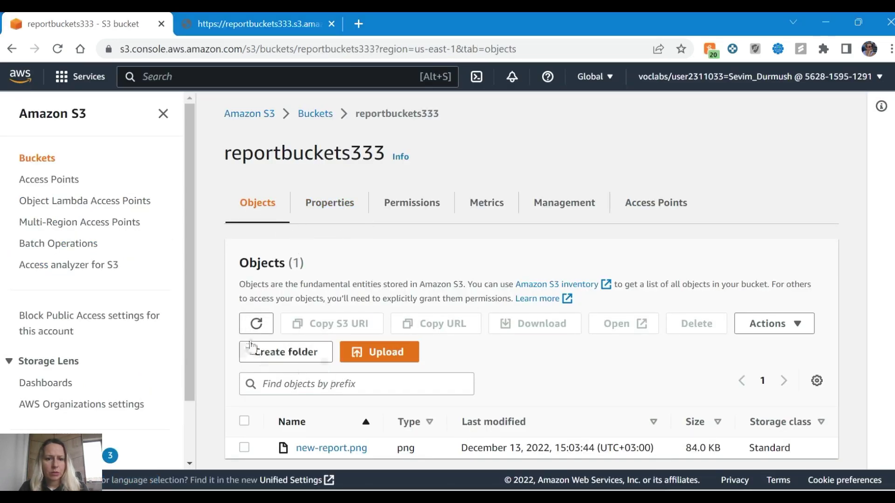
key("alt+Tab")
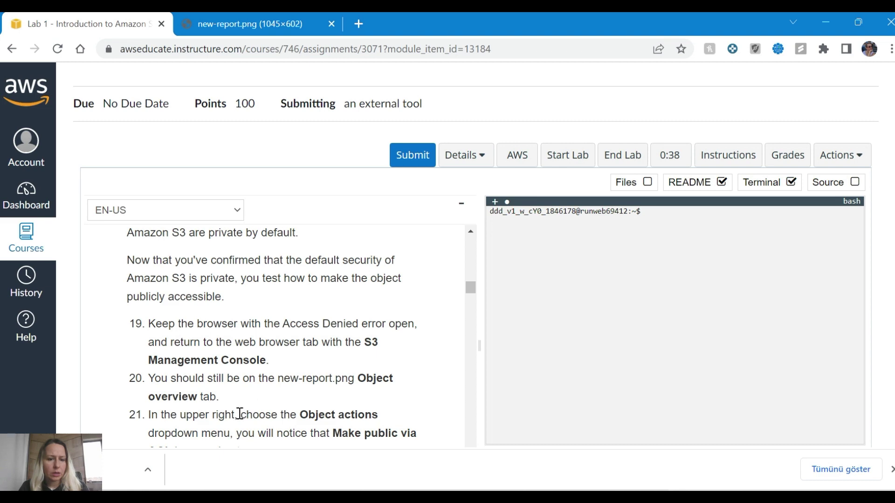
scroll(199, 412, "down", 1)
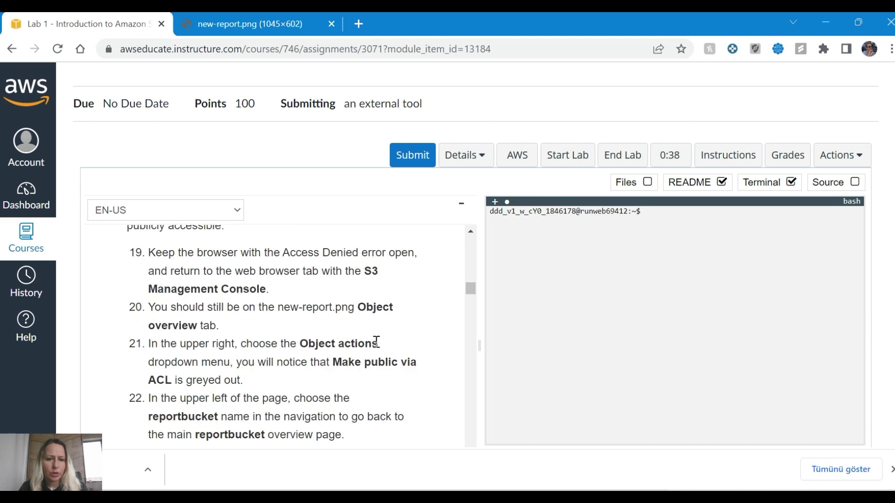
key("alt+Tab")
left_click(800, 327)
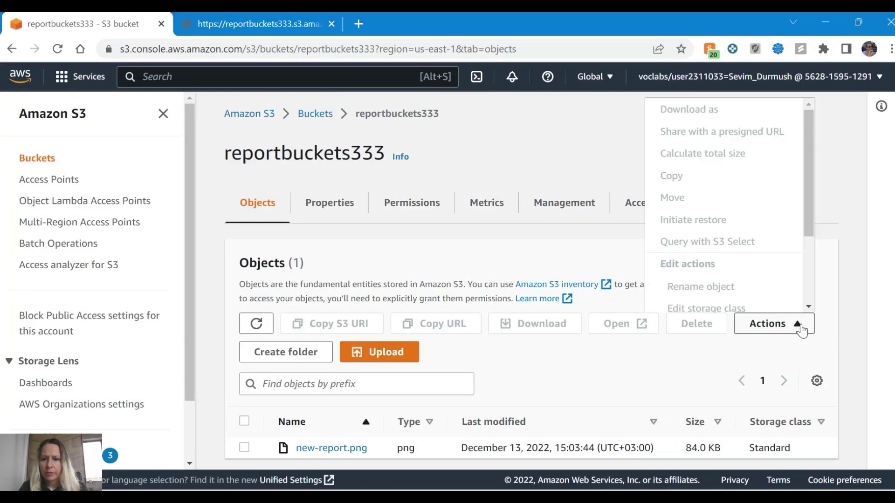
left_click(800, 327)
left_click(244, 447)
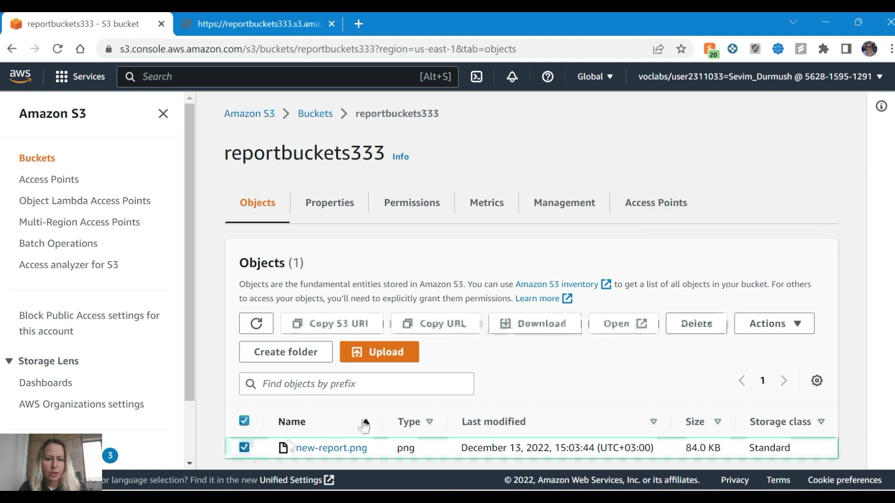
left_click(806, 326)
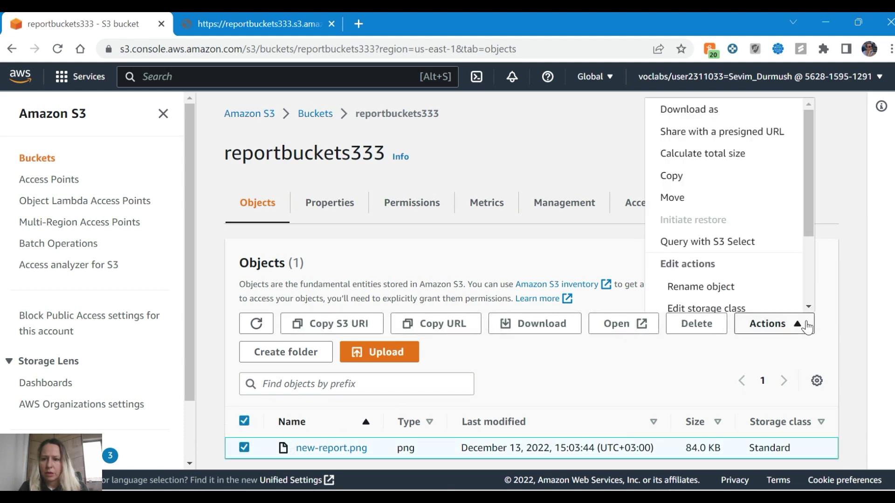
Compare the actions list for new-report.png with lab instruction 21, looking for the Make public using ACL option, and close the list
key("alt+Tab")
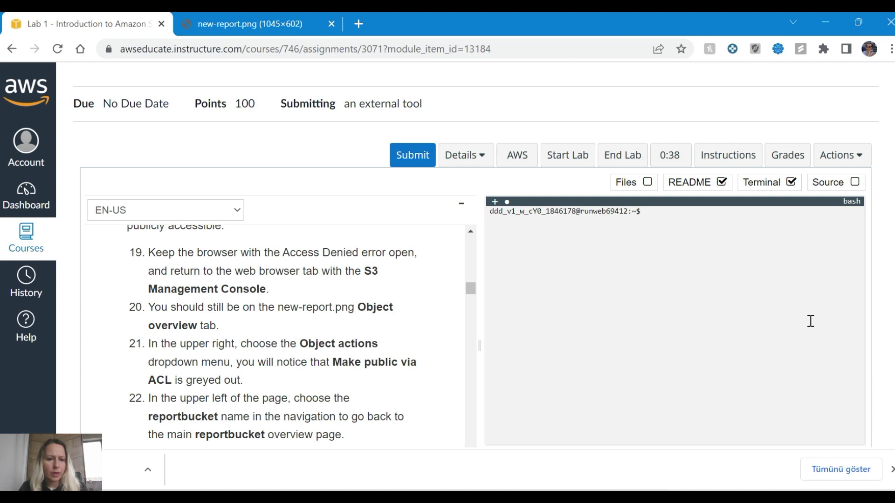
key("alt+Tab")
scroll(789, 261, "down", 3)
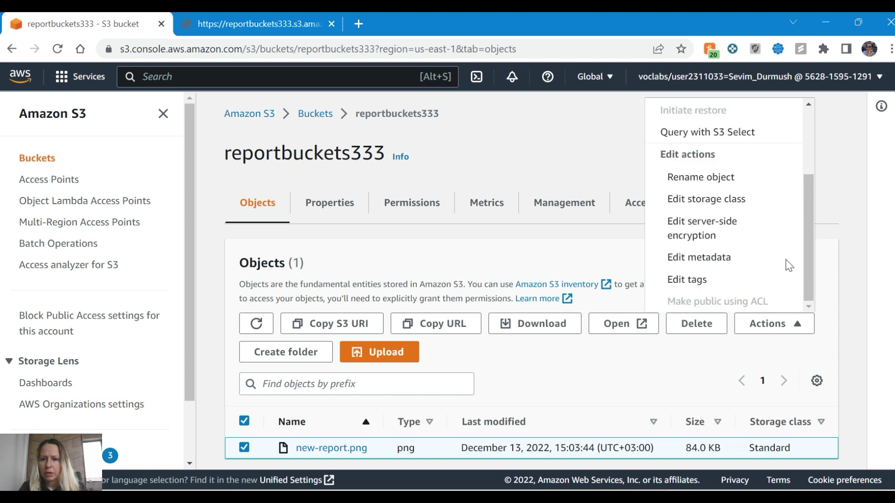
scroll(789, 265, "up", 2)
scroll(787, 266, "down", 2)
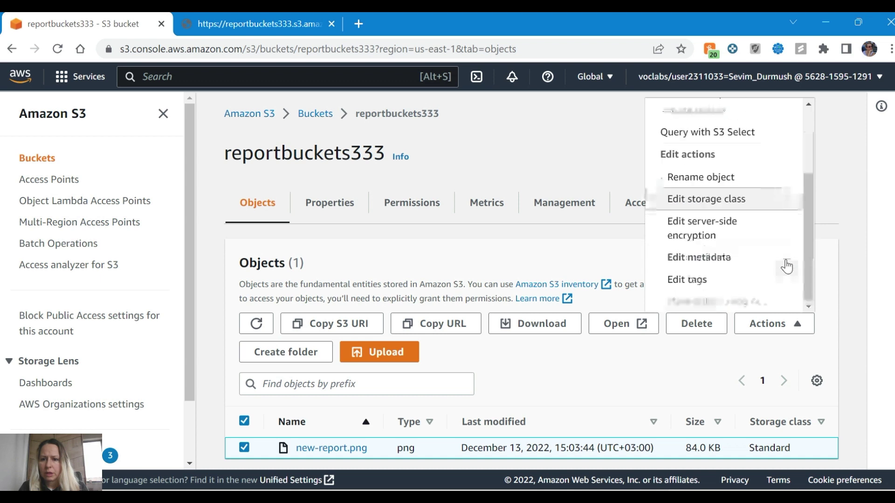
scroll(787, 266, "up", 2)
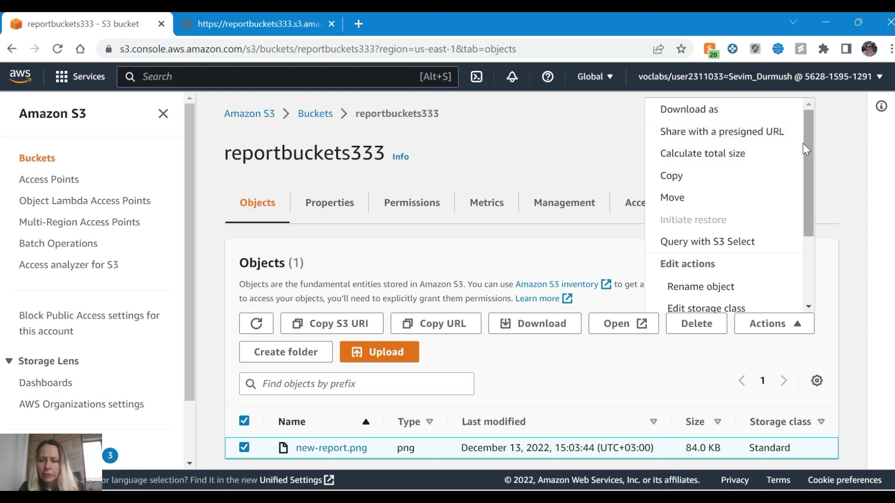
key("alt+Tab")
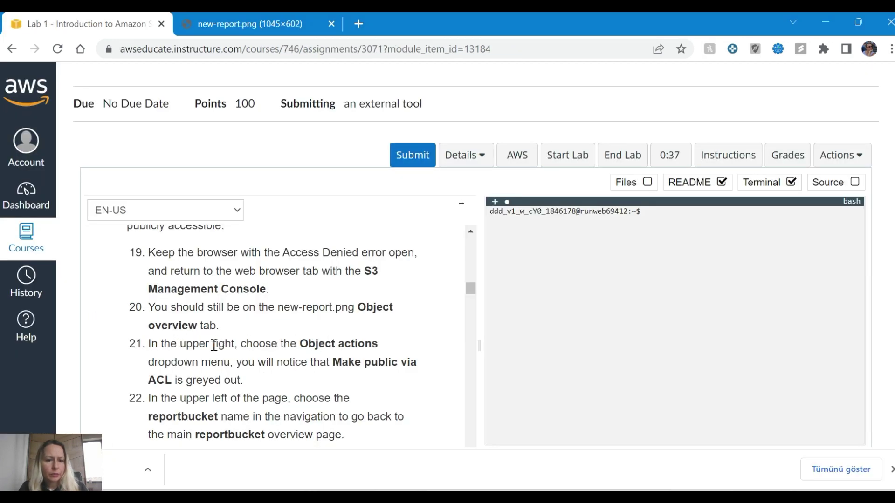
key("alt+Tab")
left_click(497, 257)
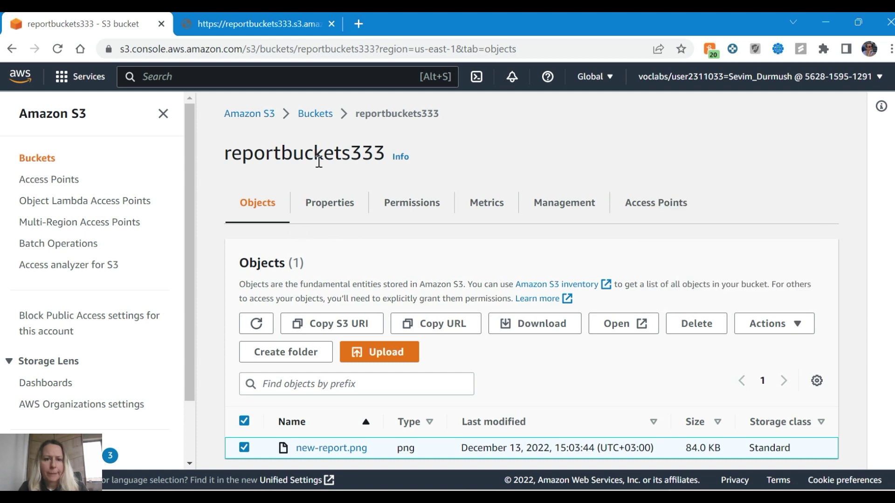
Return to the bucket list, sort it by creation date with reportbuckets333 selected, and view the list's display preferences
left_click(314, 113)
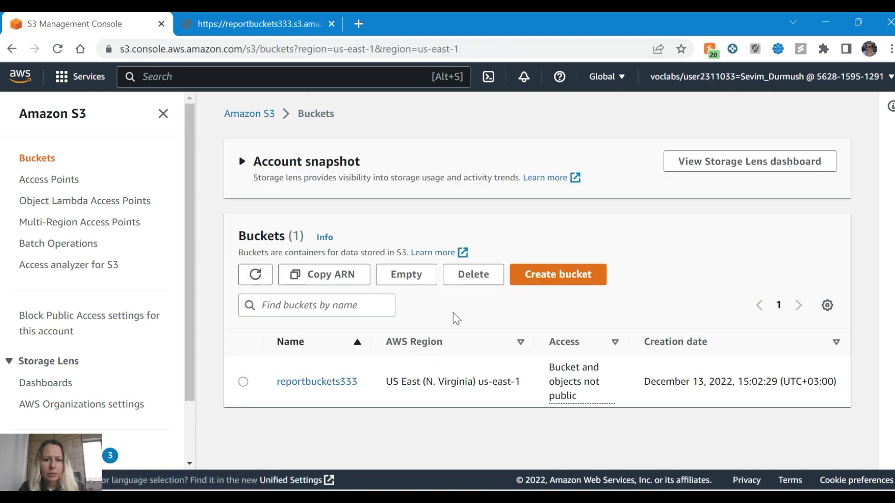
left_click(244, 384)
left_click(835, 345)
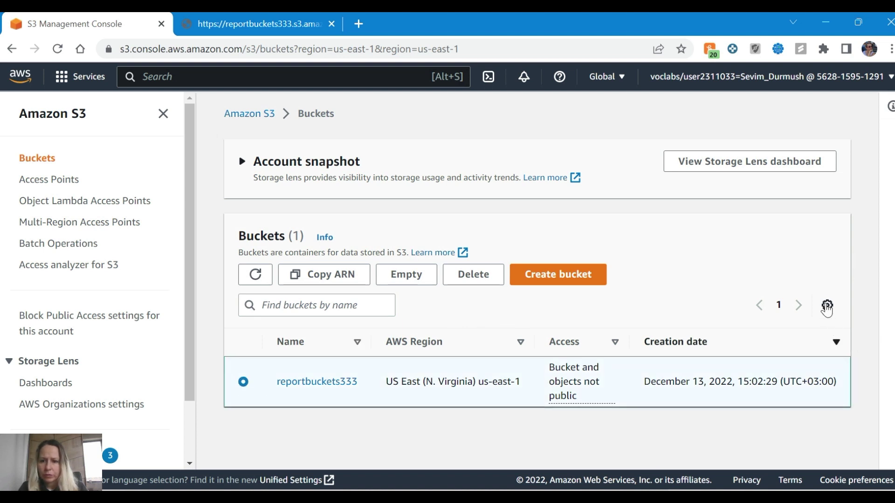
left_click(825, 305)
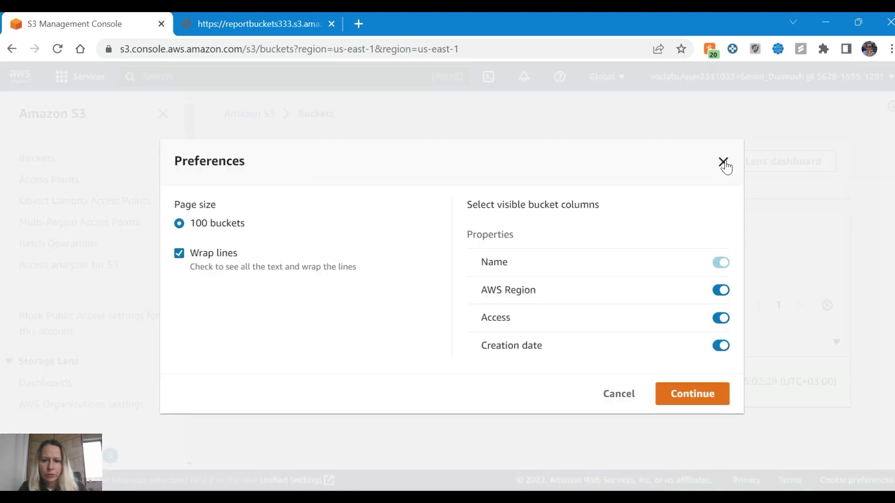
left_click(724, 163)
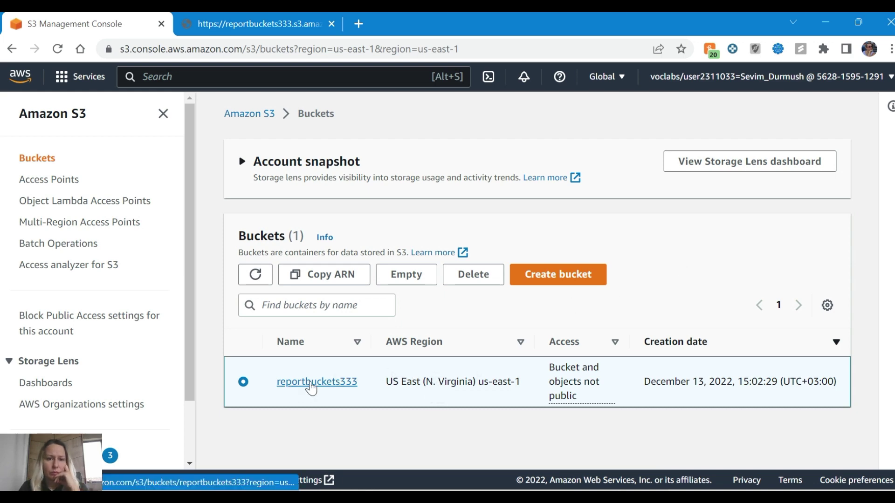
Reopen the reportbuckets333 bucket and go to the new-report.png object page
left_click(311, 384)
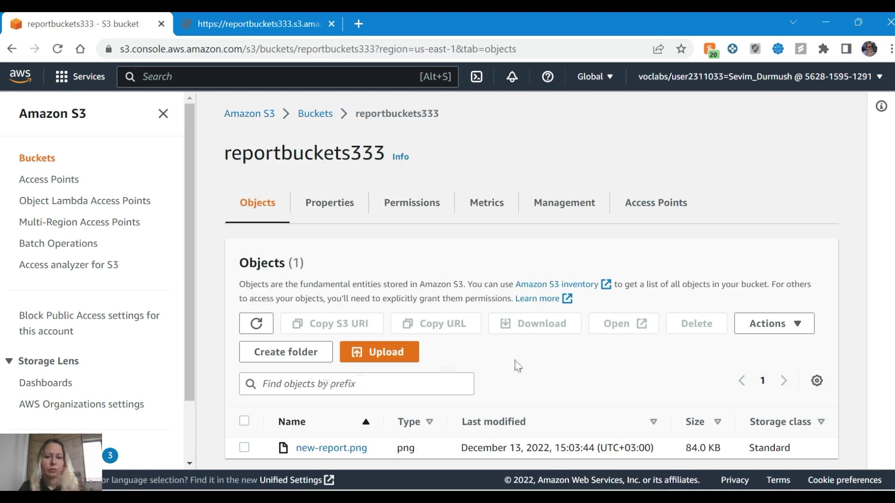
scroll(536, 366, "down", 1)
left_click(347, 431)
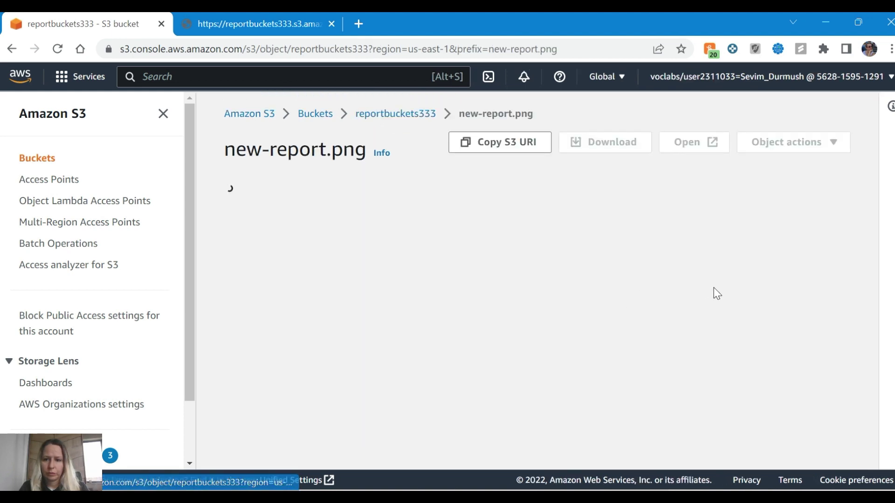
Recheck lab instruction 21 and look for Make public using ACL among the object actions of new-report.png
key("alt+Tab")
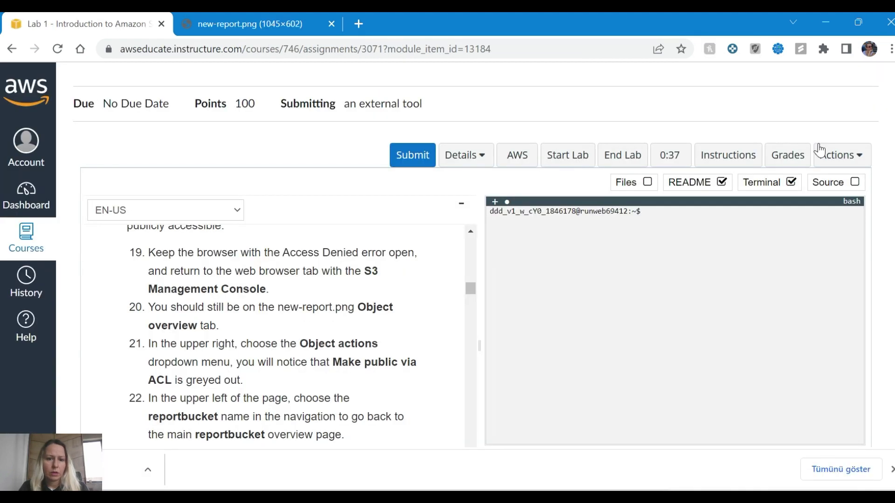
key("alt+Tab")
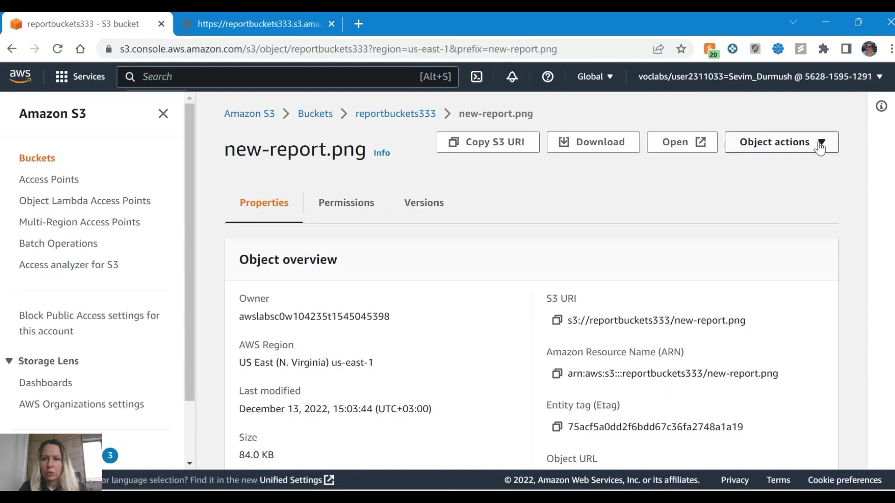
left_click(820, 148)
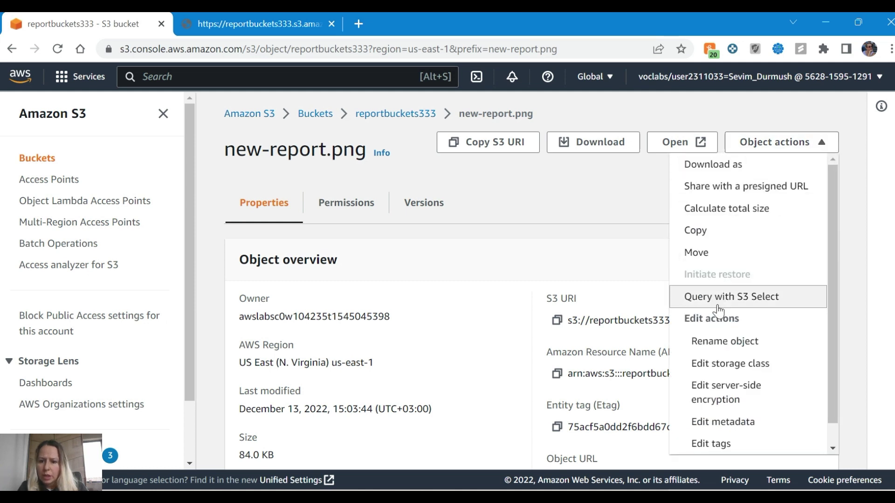
scroll(724, 364, "down", 1)
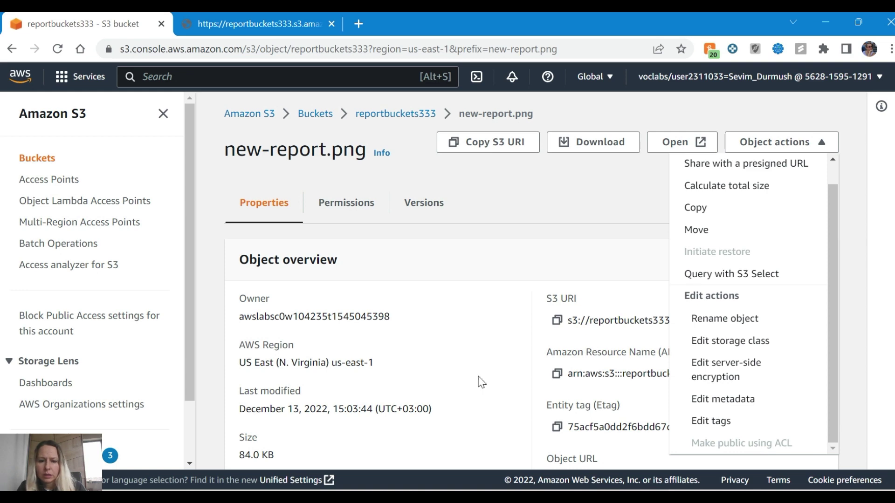
Read lab instructions 22 and 23, return to the reportbuckets333 overview, and show the bucket's permissions
key("alt+Tab")
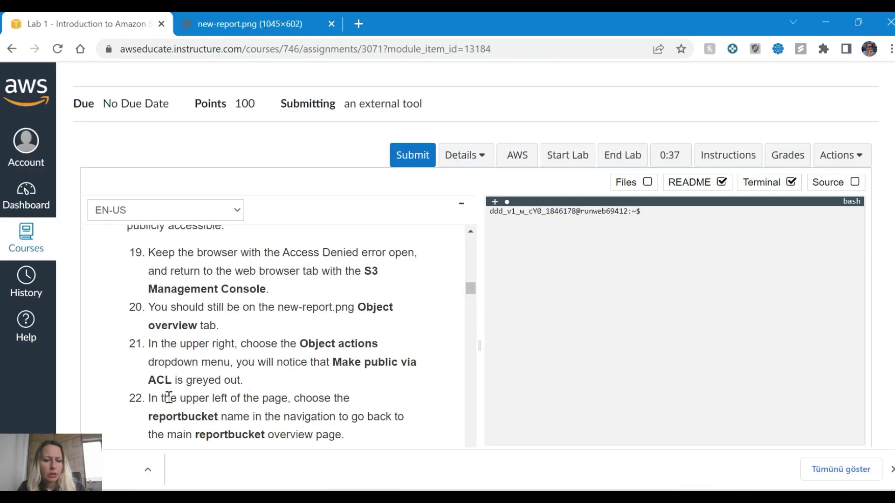
scroll(161, 396, "down", 1)
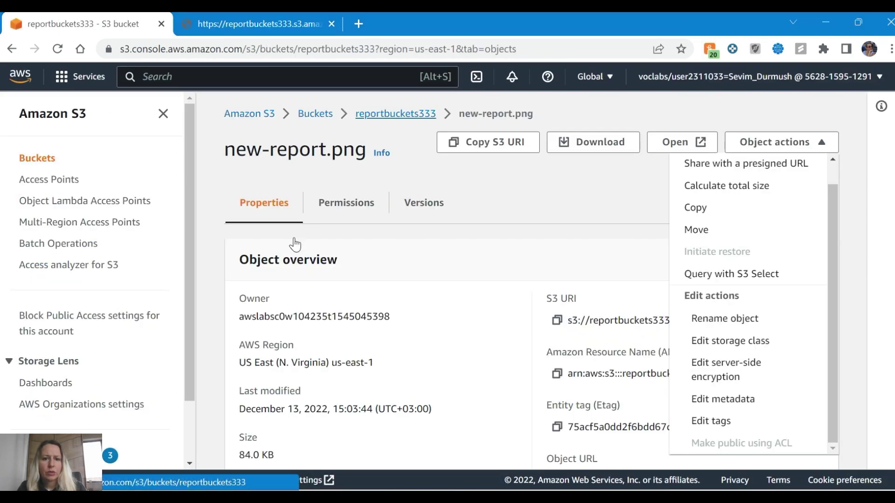
left_click(412, 202)
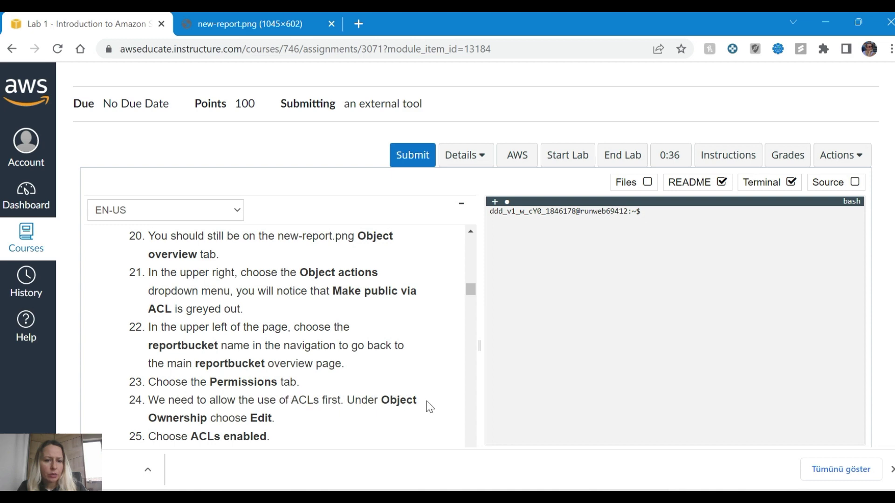
Find the Object Ownership section in the permissions of reportbuckets333, check lab instruction 24, and open the section for editing
key("alt+Tab")
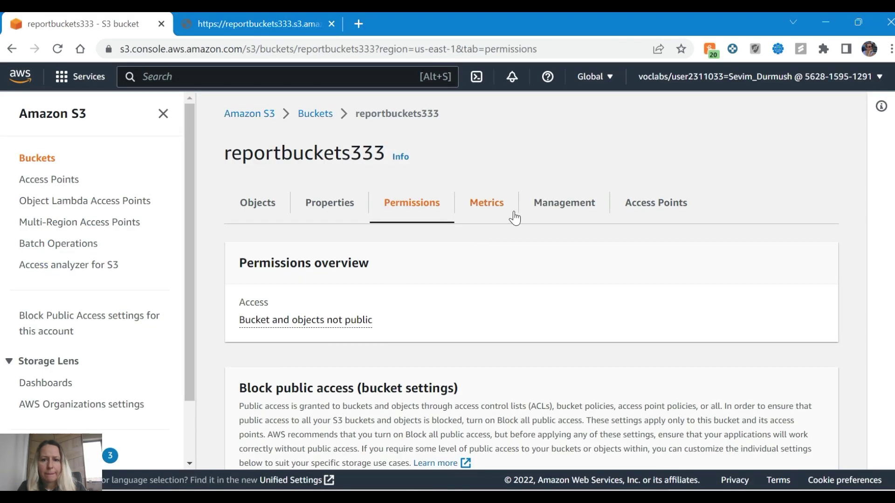
scroll(396, 268, "down", 4)
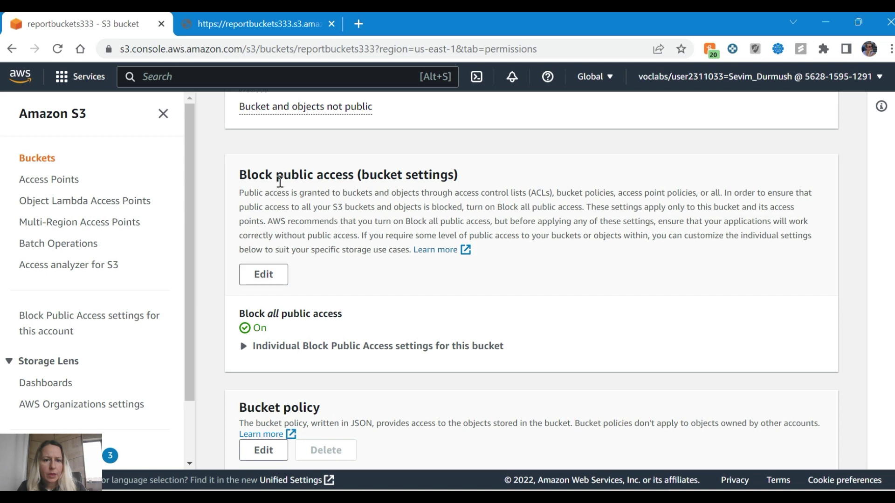
scroll(268, 319, "down", 8)
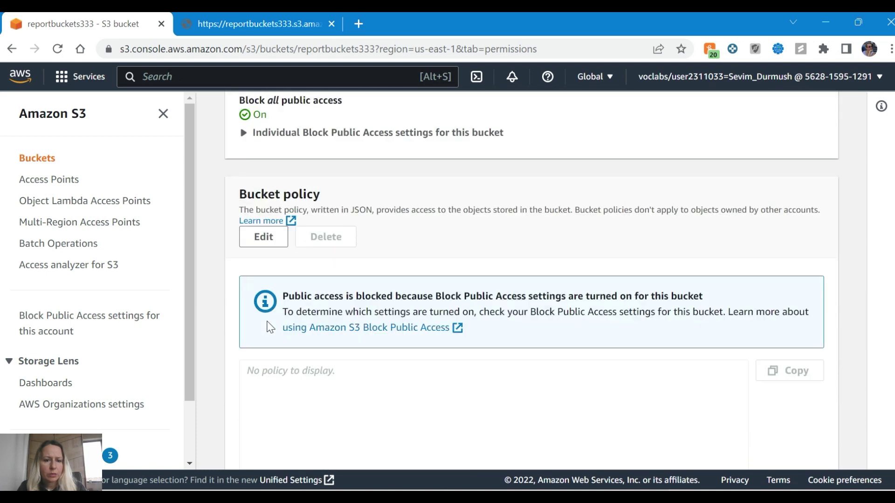
scroll(269, 324, "down", 3)
key("alt+Tab")
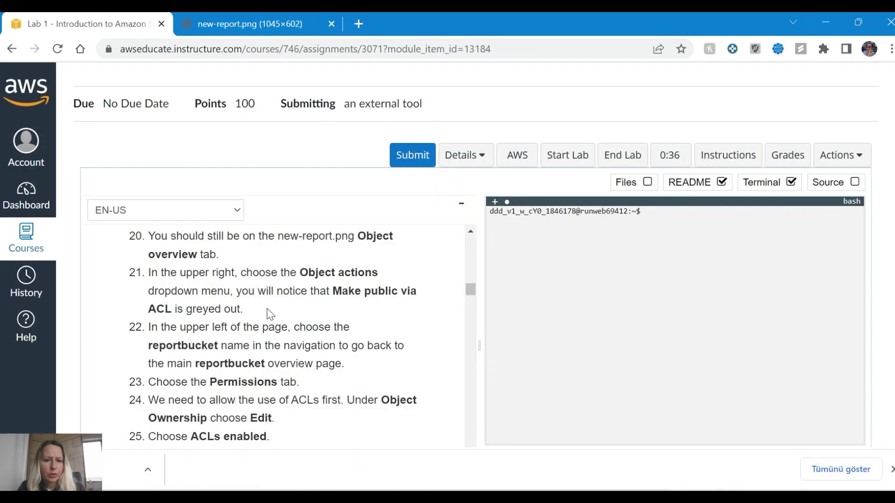
key("alt+Tab")
left_click(264, 253)
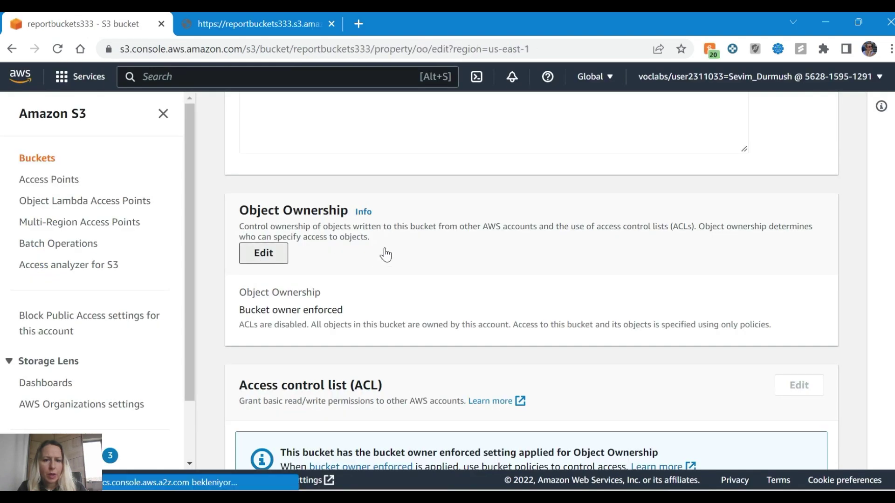
Check lab instruction 25, set Object Ownership of reportbuckets333 to ACLs enabled, and acknowledge that ACLs will be restored
key("alt+Tab")
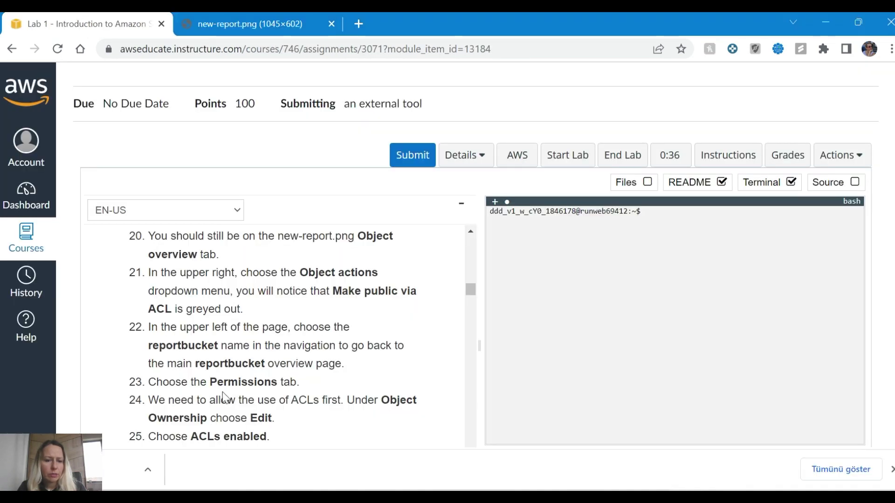
key("alt+Tab")
left_click(533, 279)
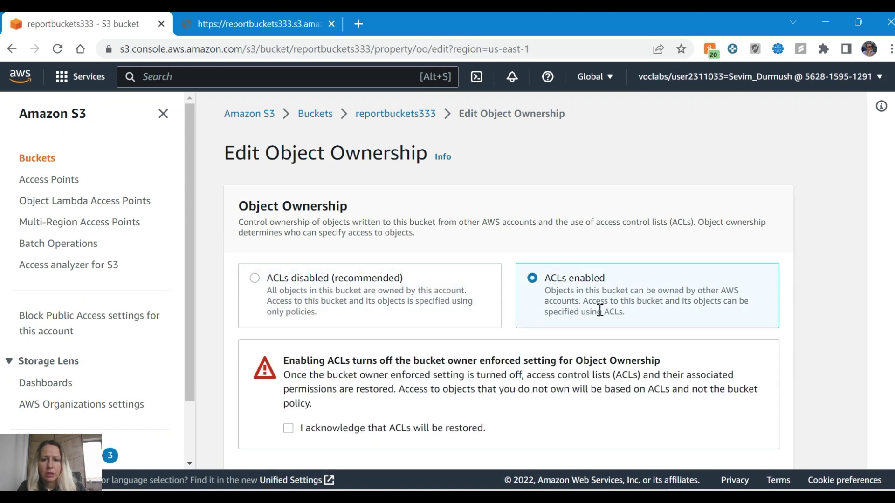
scroll(601, 310, "down", 3)
key("alt+Tab")
key("Escape")
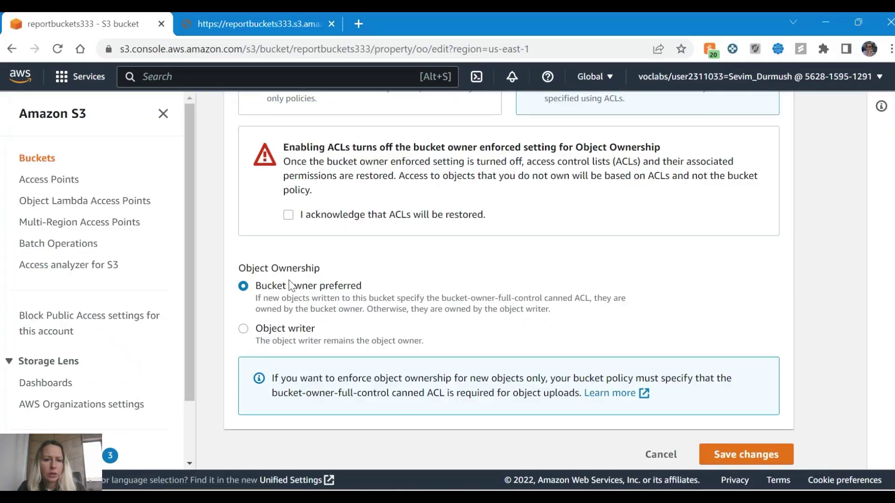
left_click(289, 216)
Check lab instructions 26 to 28 and save the Object Ownership changes with Bucket owner preferred
key("alt+Tab")
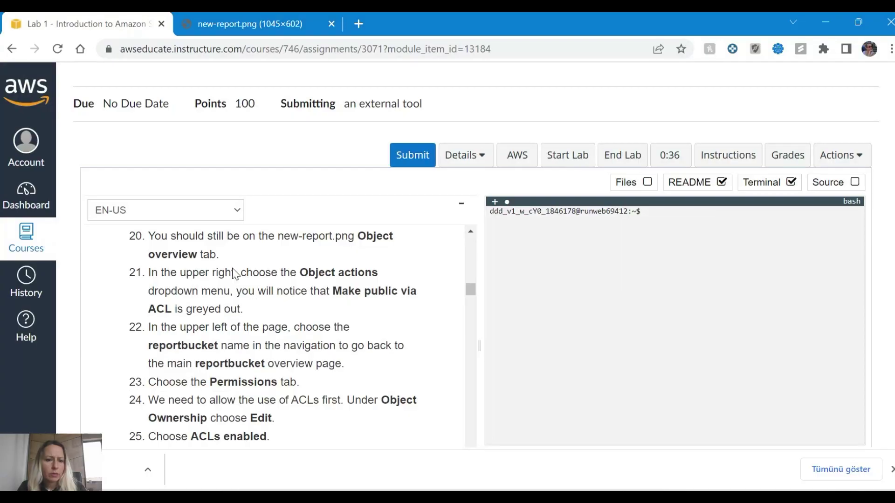
scroll(207, 347, "down", 3)
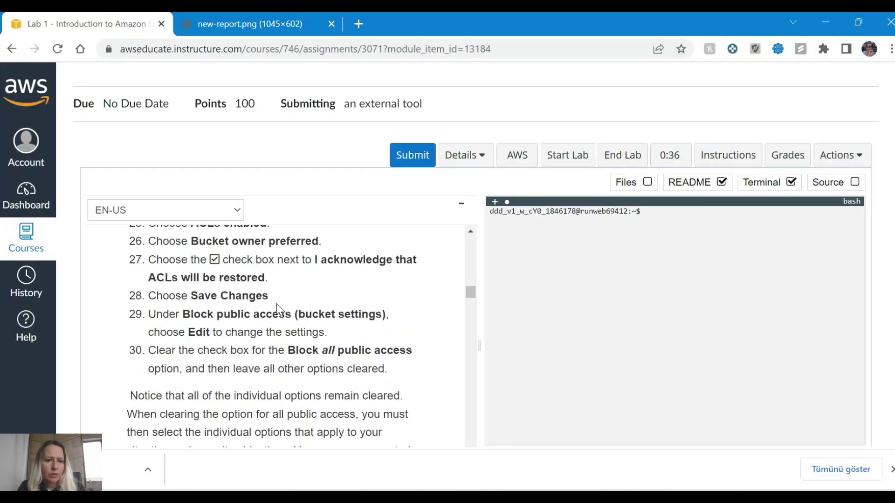
key("alt+Tab")
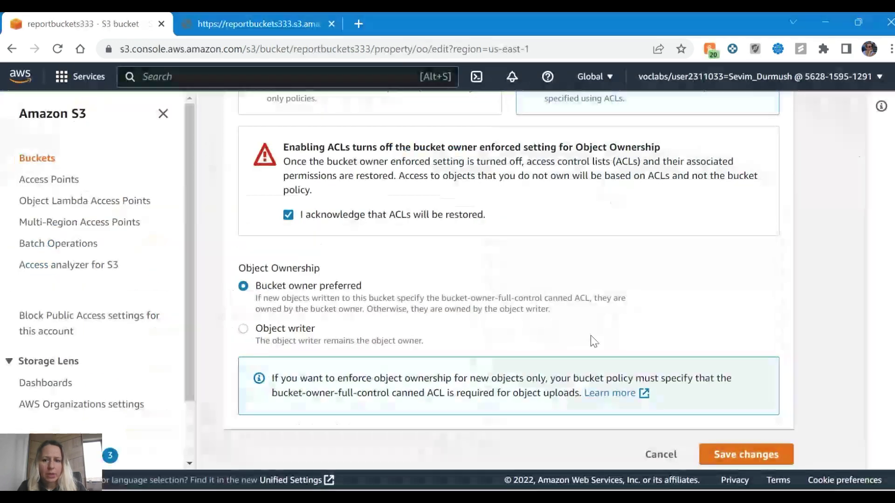
left_click(741, 456)
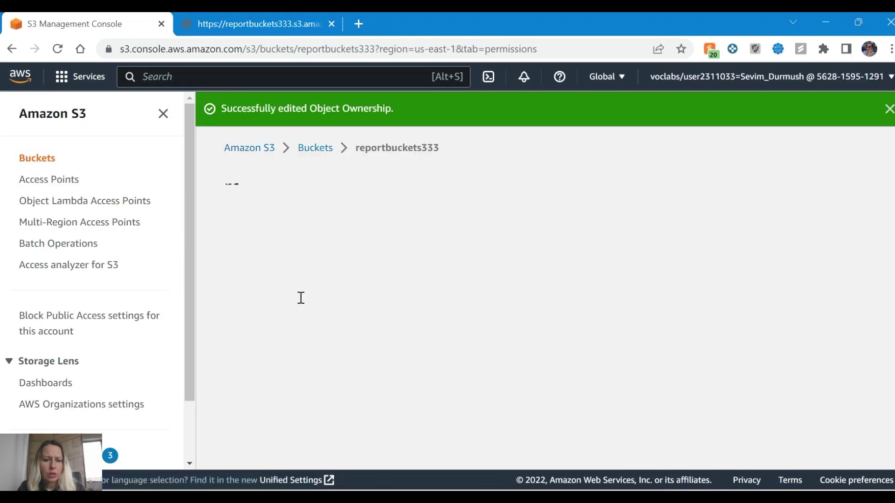
Read lab instructions 29 and 30, and open the Block public access (bucket settings) of reportbuckets333 for editing
key("alt+Tab")
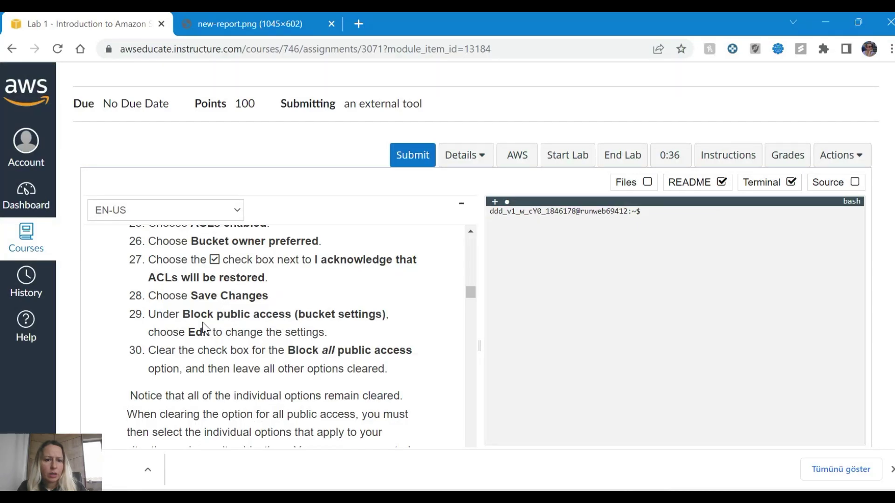
key("alt+Tab")
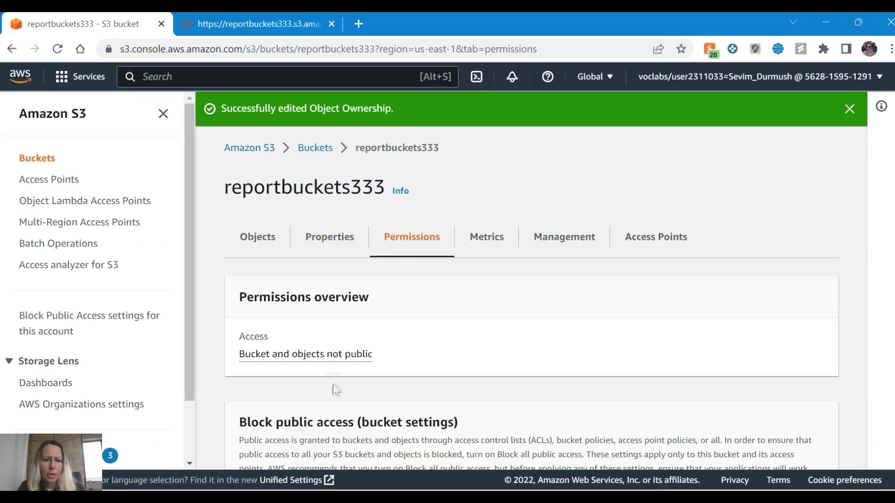
scroll(335, 391, "down", 1)
scroll(358, 364, "down", 2)
key("alt+Tab")
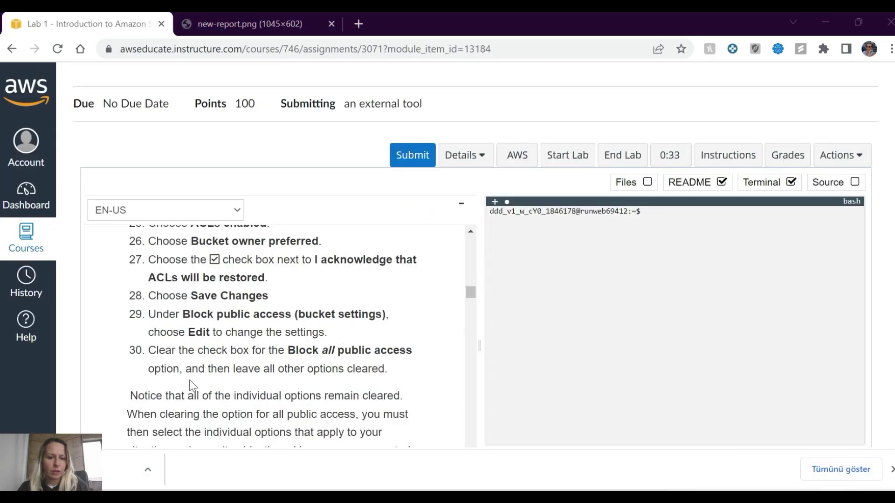
key("alt+Tab")
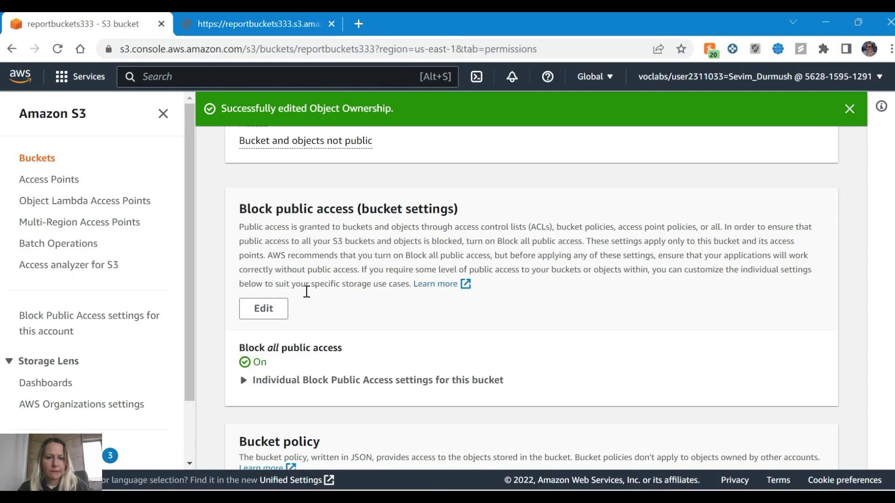
left_click(278, 311)
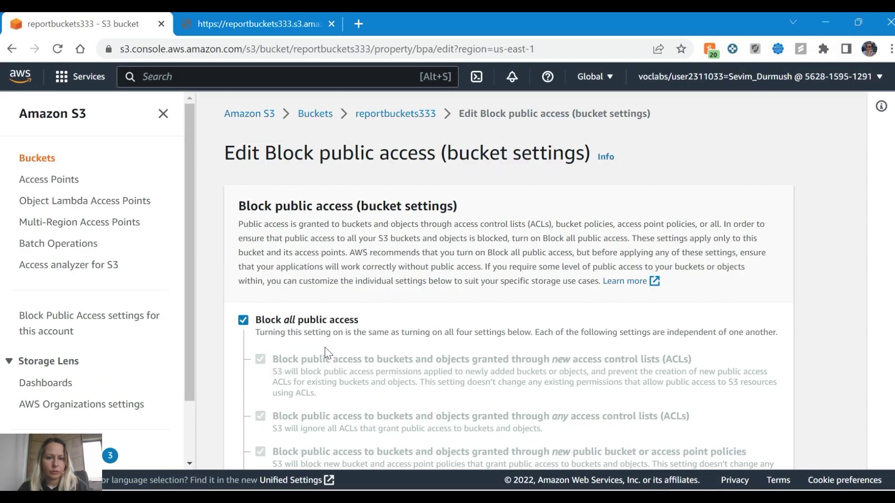
Clear Block all public access, leave the individual options cleared as in lab instruction 30, and submit the changes
scroll(327, 356, "down", 3)
left_click(244, 183)
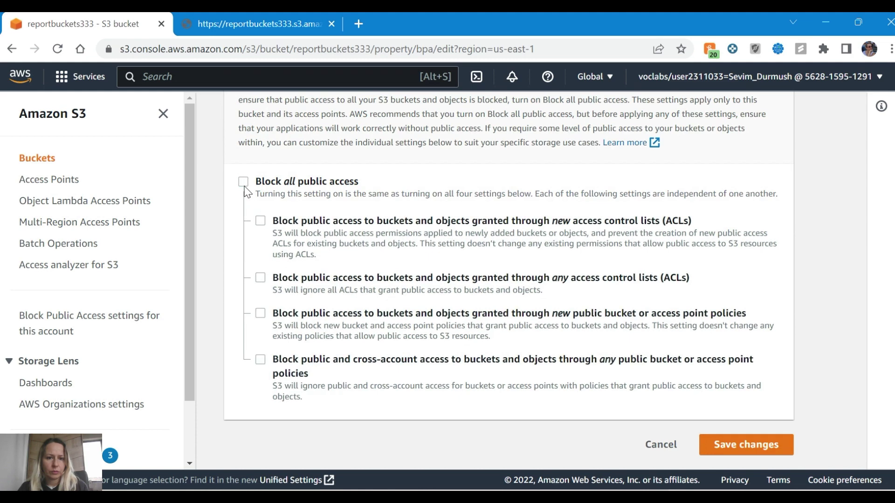
key("alt+Tab")
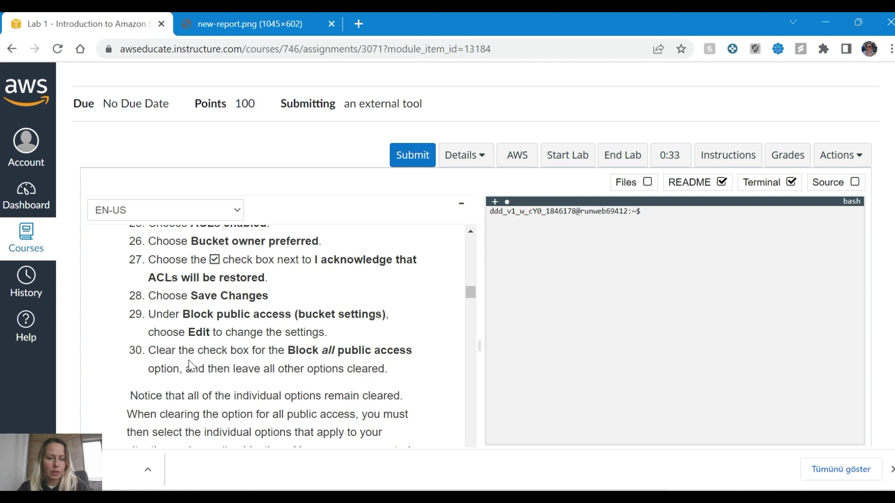
key("alt+Tab")
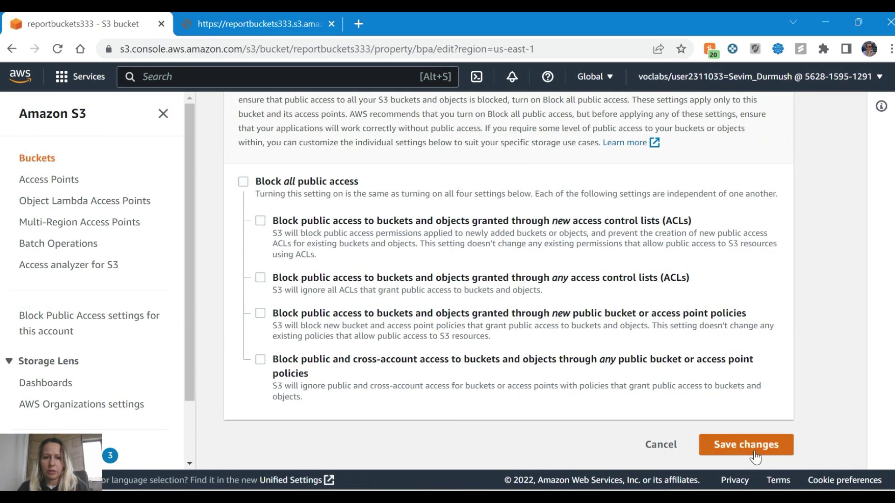
left_click(750, 444)
Read lab instructions 31 and 32, and approve the Block public access change by entering "confirm"
key("alt+Tab")
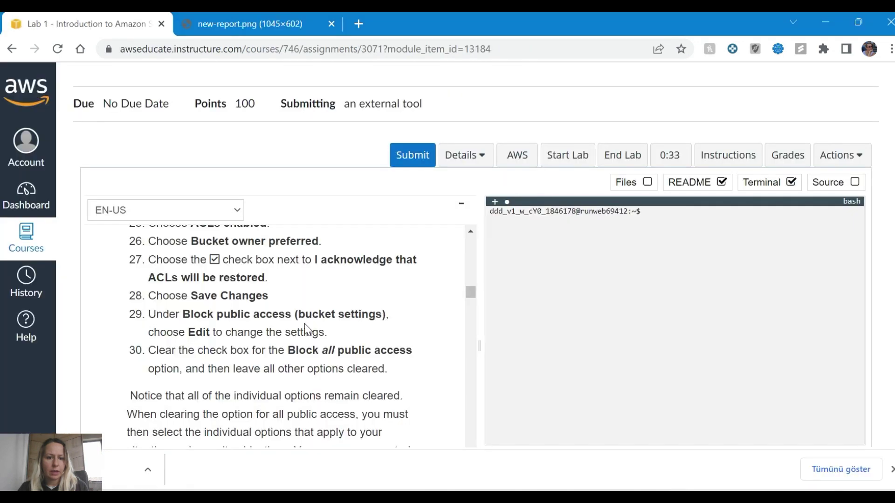
scroll(305, 324, "down", 4)
scroll(305, 323, "down", 3)
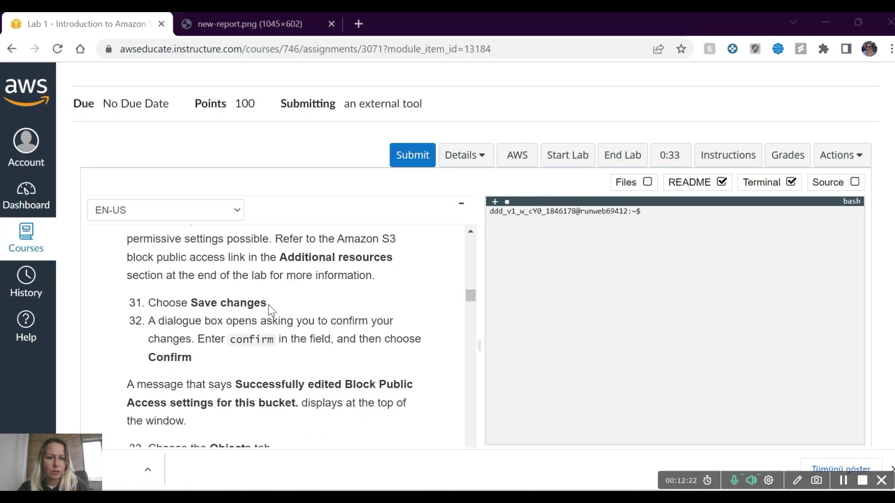
key("alt+Tab")
left_click(315, 328)
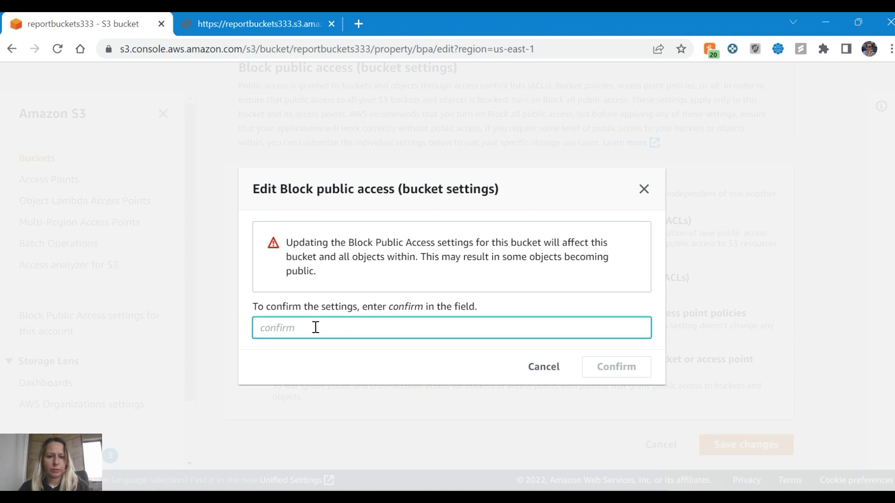
type("confirm")
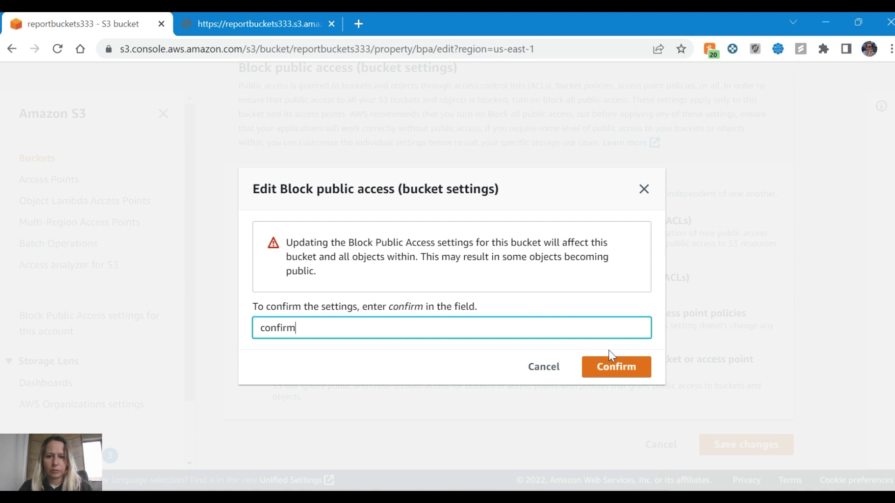
left_click(624, 373)
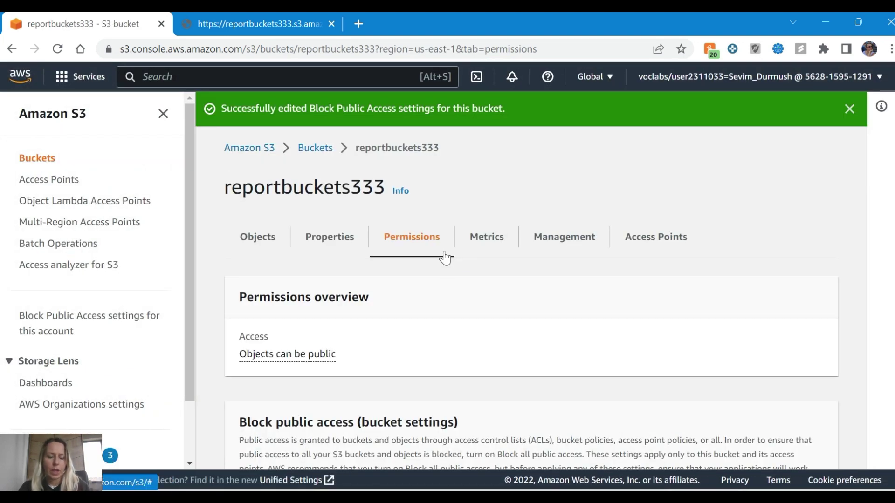
Review the Block public access section in the permissions of reportbuckets333 and read lab instructions 33 to 35
scroll(410, 257, "down", 2)
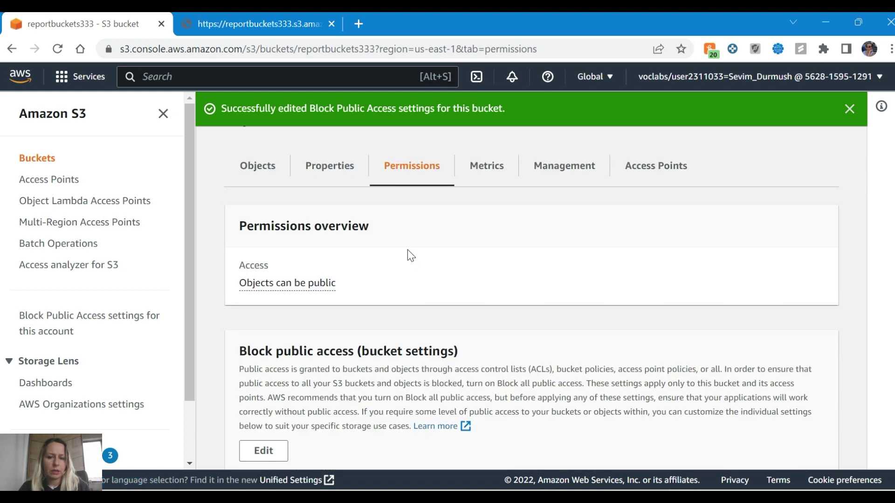
scroll(407, 250, "down", 4)
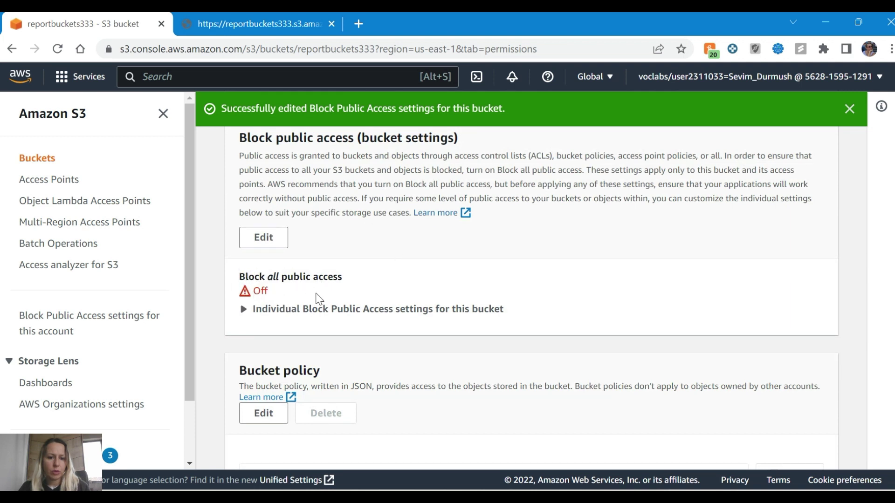
scroll(319, 298, "down", 1)
key("alt+Tab")
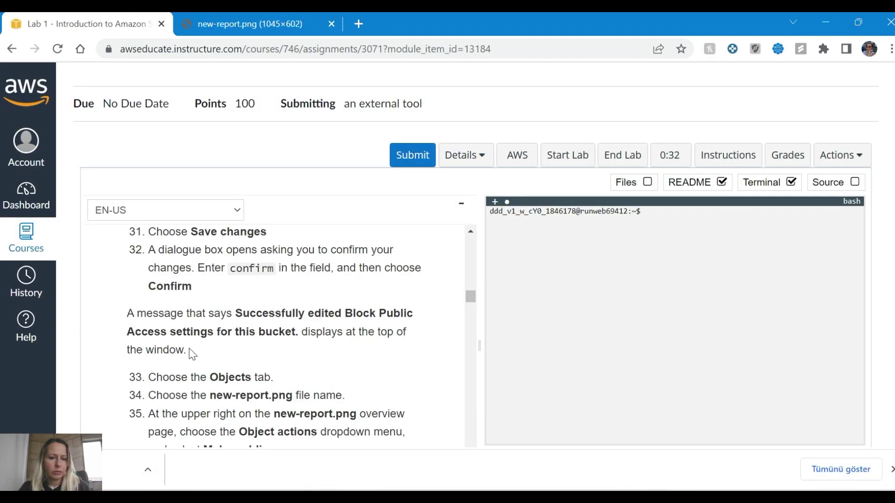
scroll(264, 375, "down", 1)
key("alt+Tab")
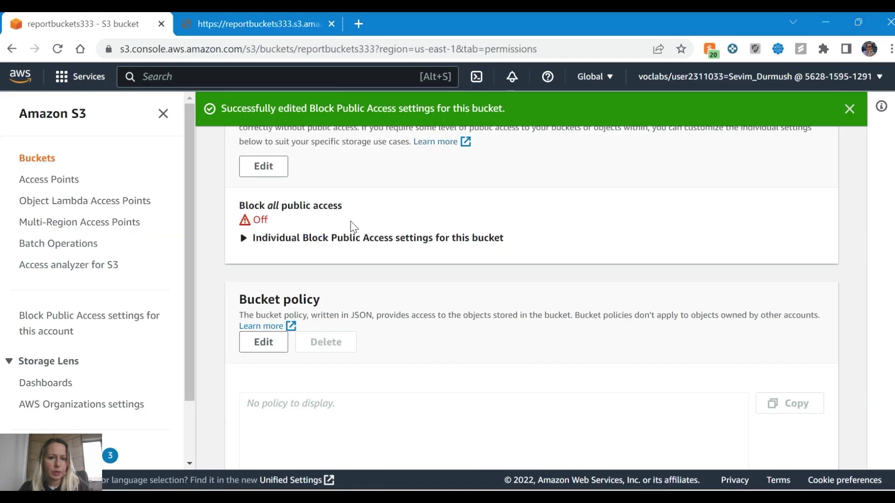
Show the objects of reportbuckets333, recheck lab instructions 33 and 34, and open the new-report.png object page
scroll(344, 219, "up", 5)
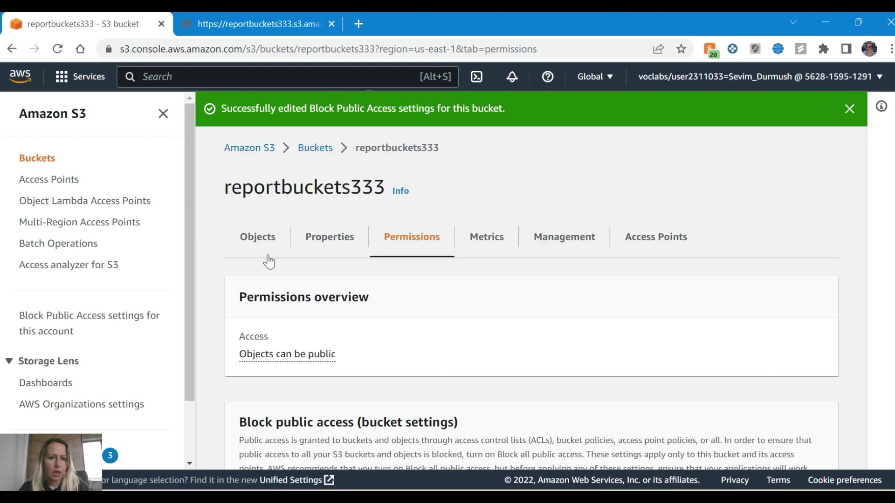
left_click(259, 245)
scroll(303, 317, "down", 1)
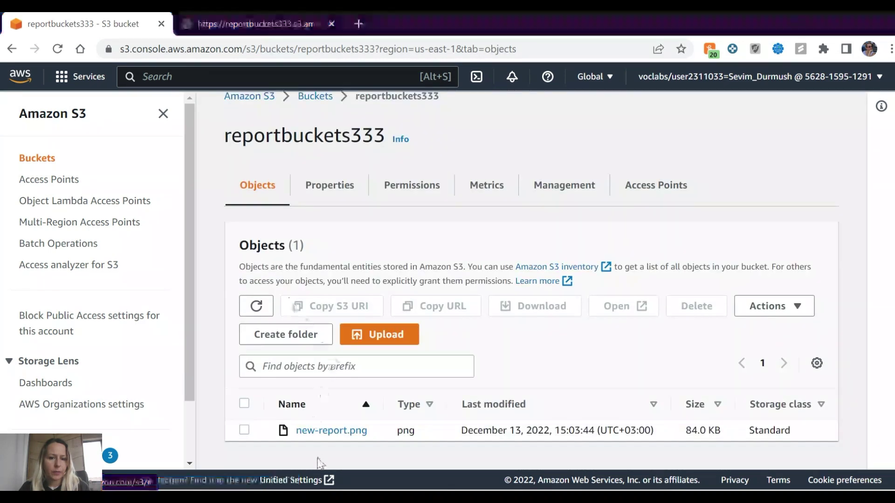
key("alt+Tab")
scroll(310, 423, "down", 3)
scroll(311, 419, "up", 3)
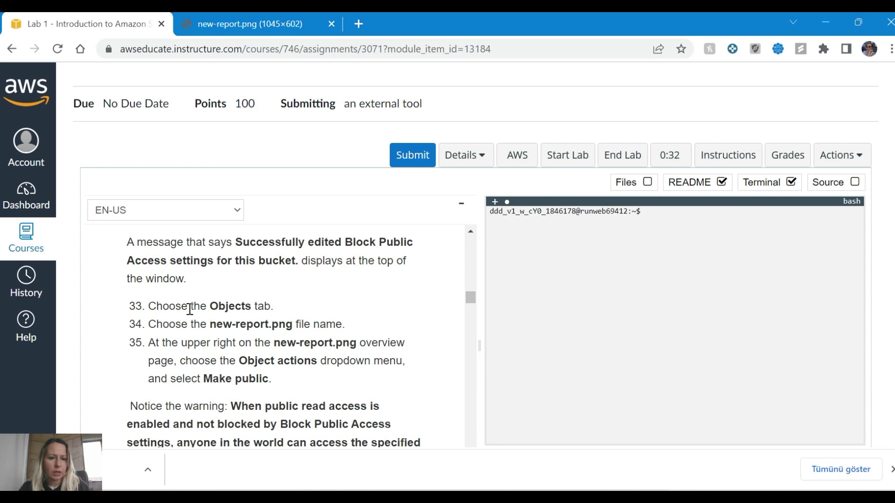
key("alt+Tab")
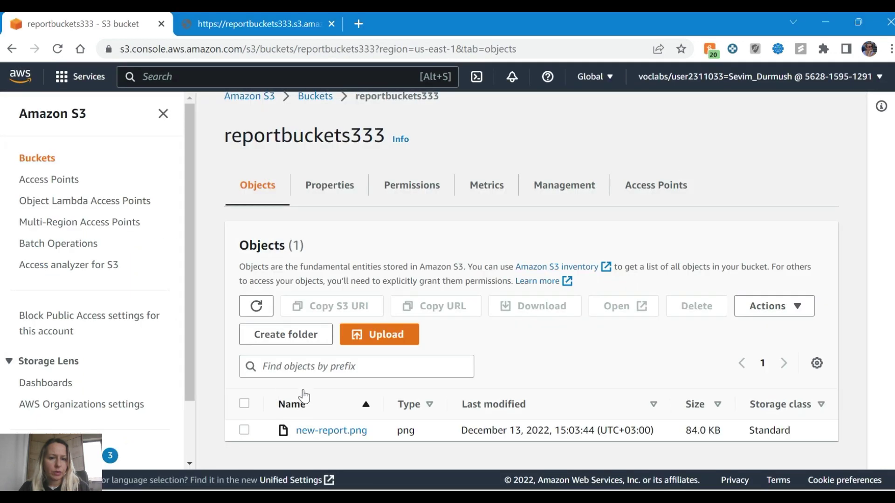
left_click(327, 429)
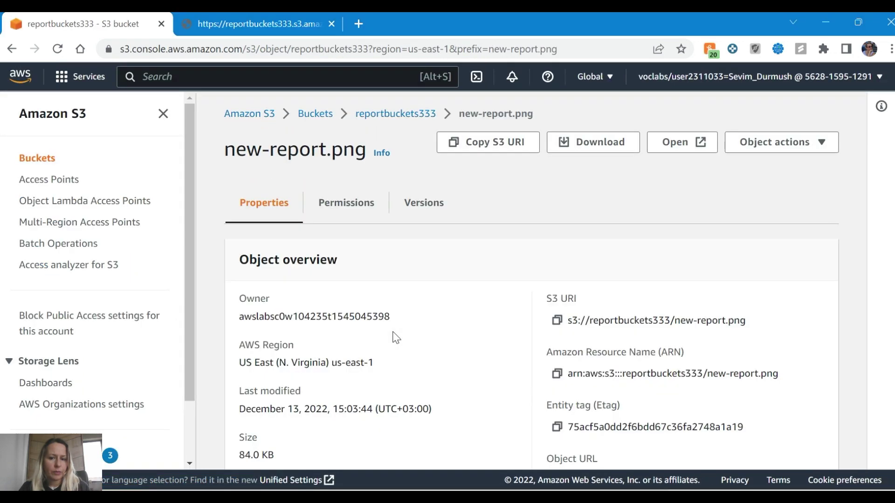
Check lab instructions 35 and 36, make new-report.png public using ACL, and return to the lab instructions
scroll(393, 333, "down", 6)
scroll(662, 294, "up", 5)
scroll(603, 234, "up", 2)
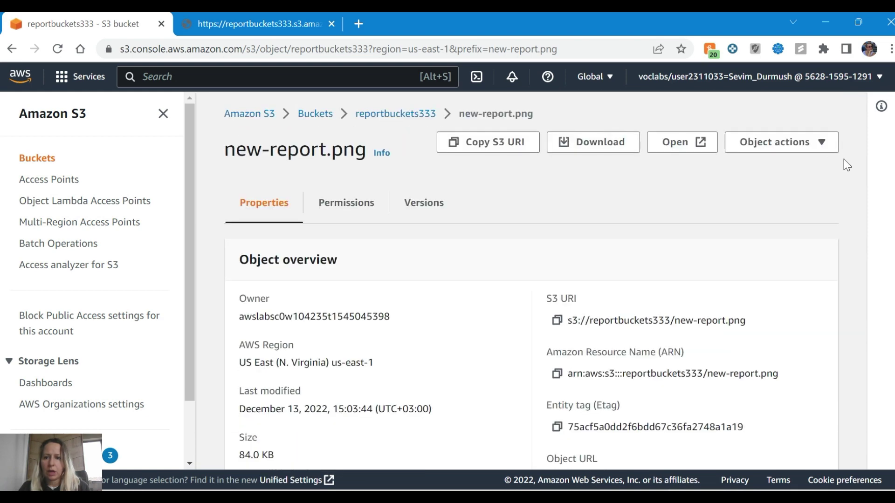
left_click(823, 145)
scroll(755, 339, "down", 3)
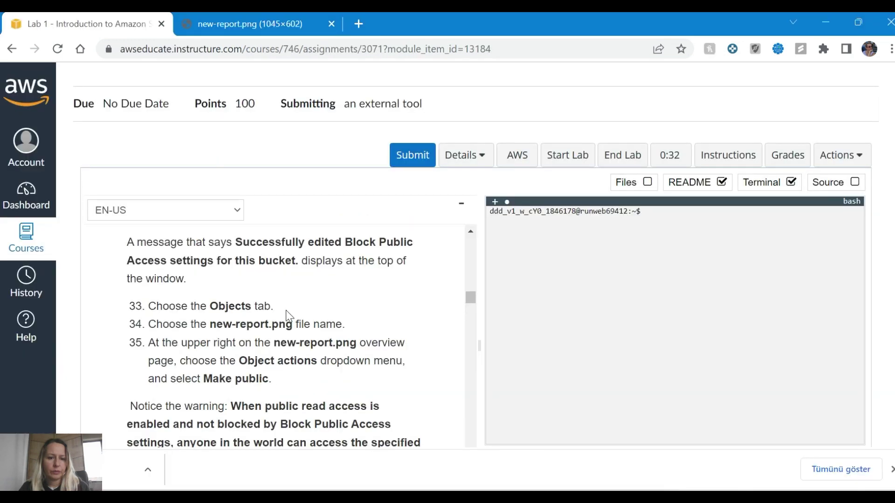
scroll(287, 317, "down", 3)
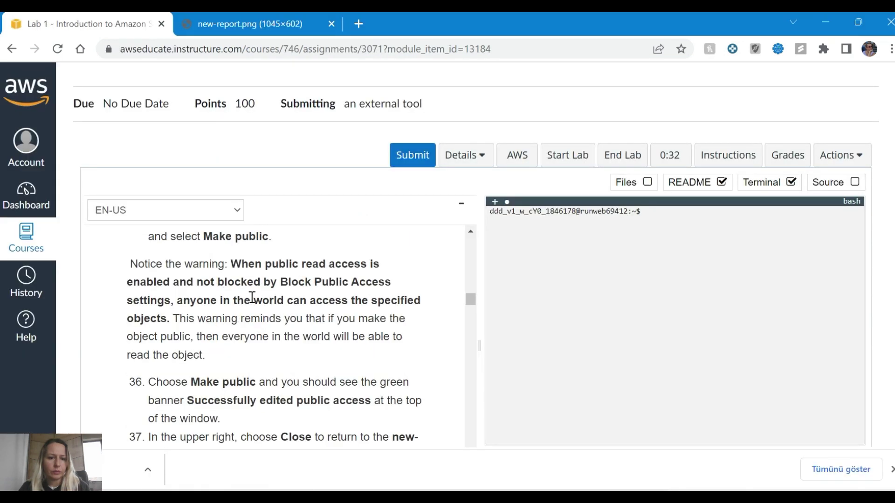
scroll(214, 275, "up", 2)
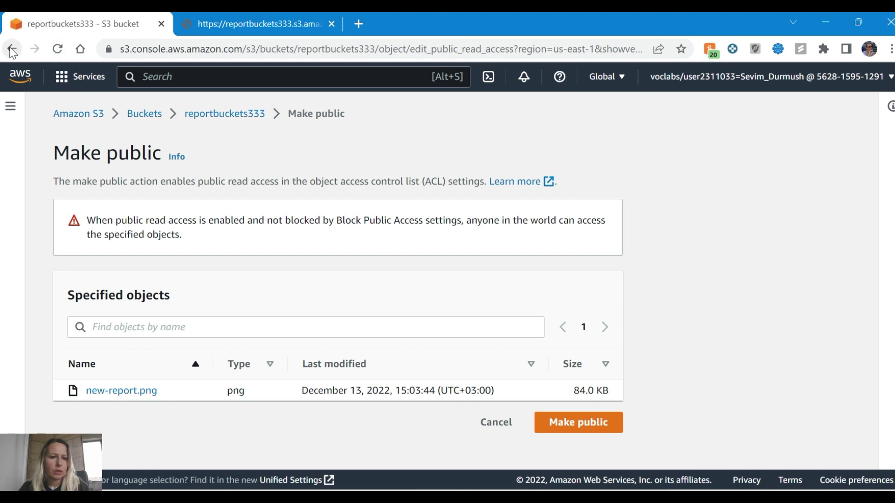
left_click(598, 428)
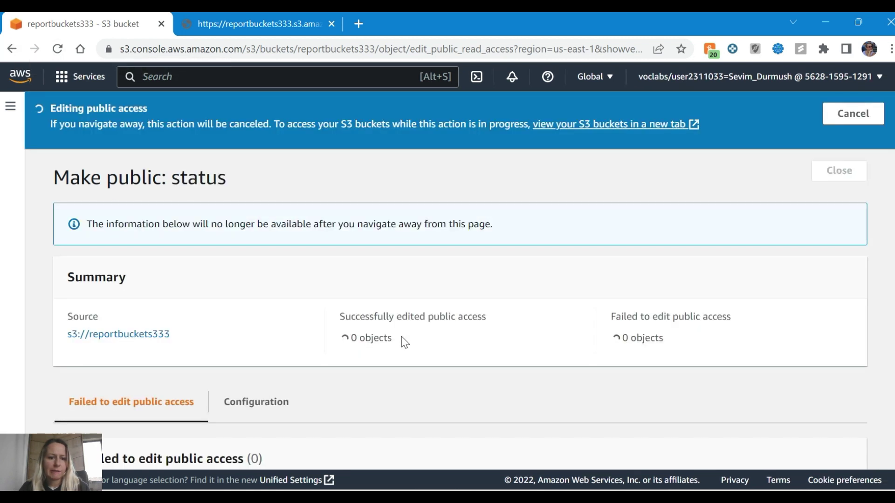
key("alt+Tab")
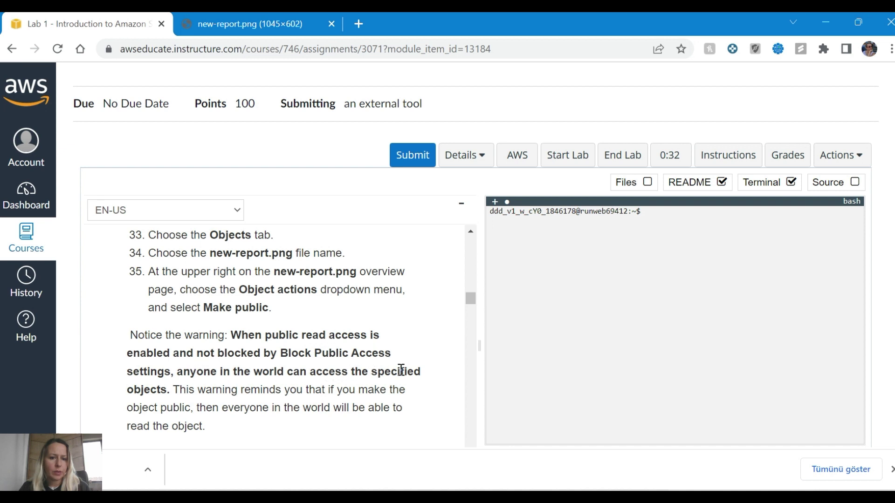
Read lab instructions 36 and 37, review the Make public status page, and close it to return to the new-report.png overview
scroll(400, 371, "down", 1)
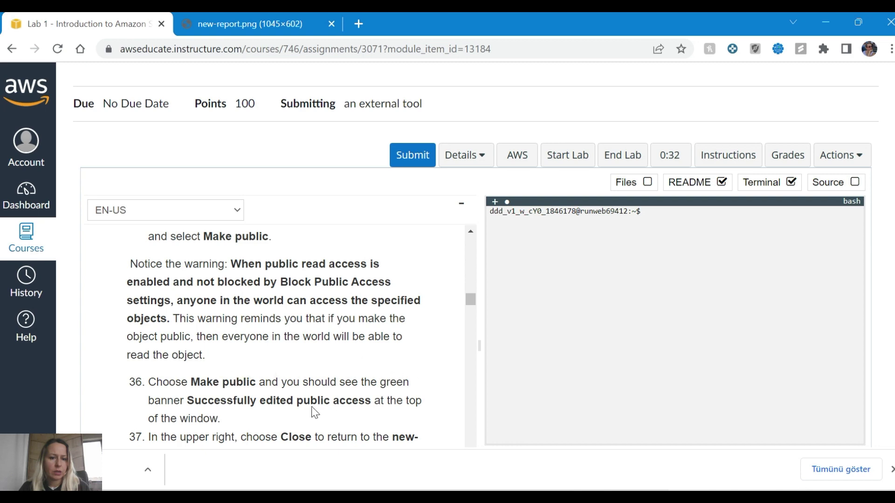
key("alt+Tab")
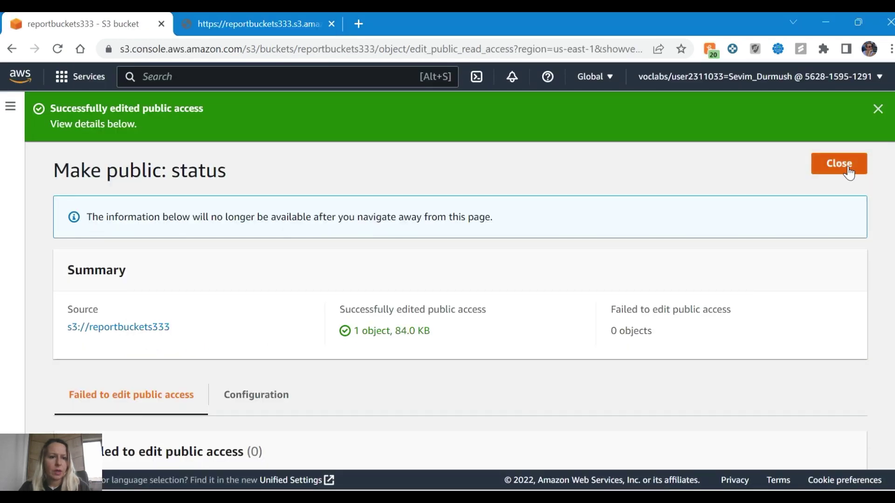
scroll(380, 315, "down", 3)
scroll(379, 315, "up", 3)
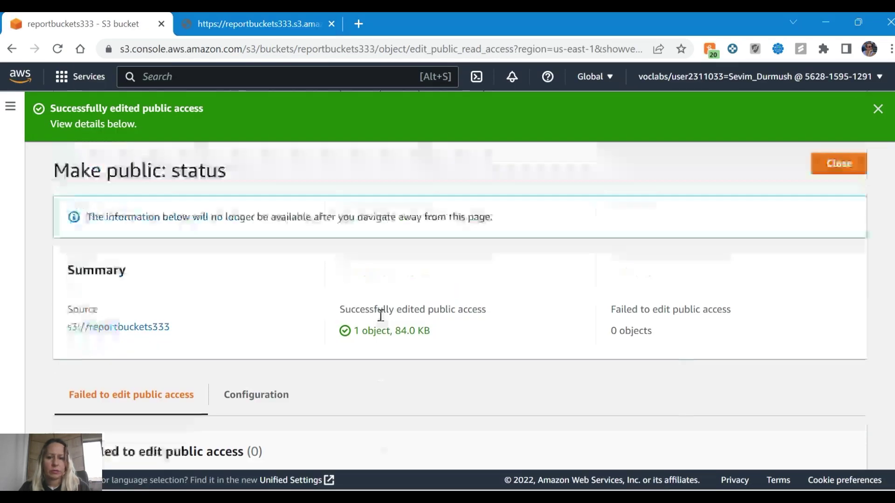
key("alt+Tab")
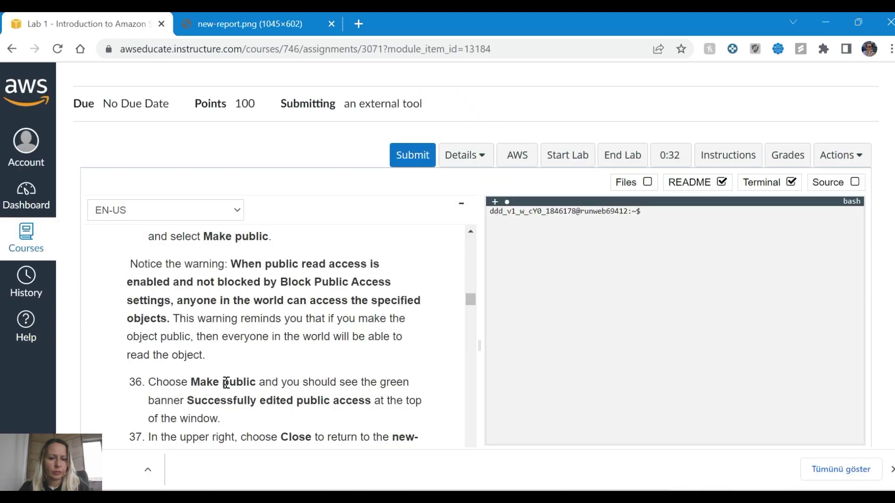
scroll(233, 398, "down", 2)
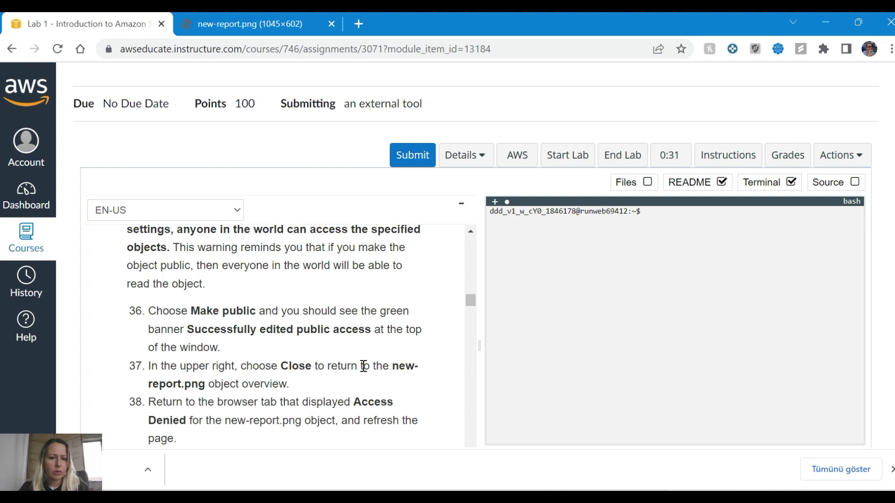
key("alt+Tab")
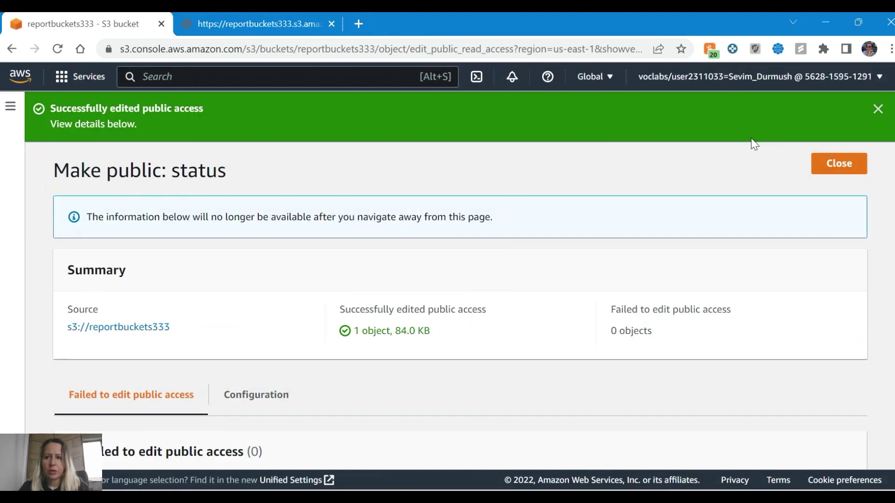
left_click(833, 166)
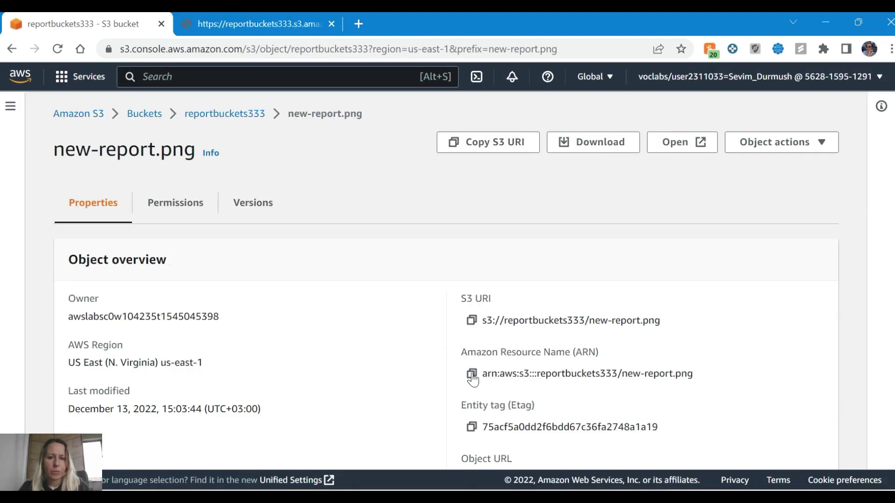
Copy the object URL of new-report.png and read lab instructions 38 and 39
scroll(472, 378, "down", 6)
left_click(471, 196)
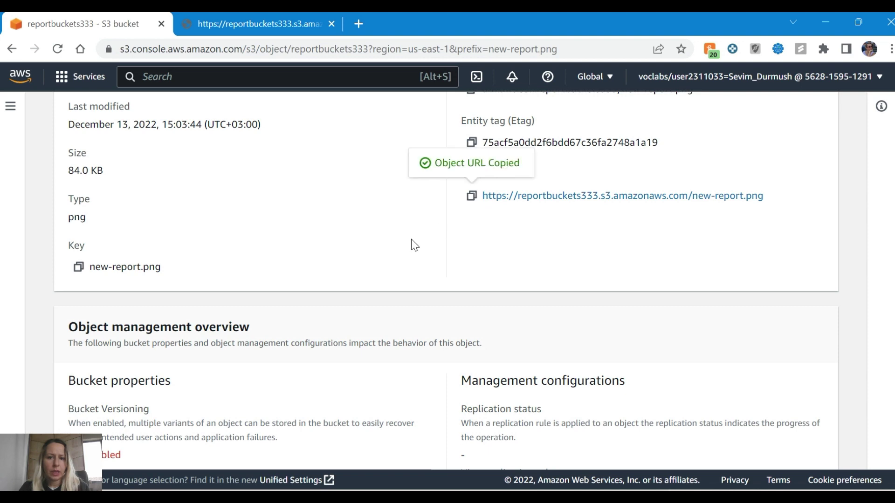
key("alt+Tab")
scroll(106, 339, "down", 2)
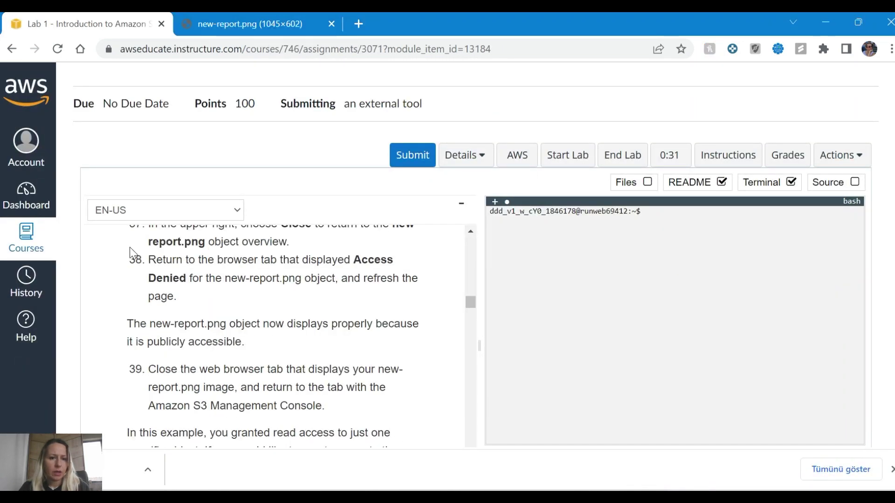
Reload the original new-report.png image page next to the lab instructions, then close that browser tab
left_click(286, 21)
left_click(282, 50)
key("Return")
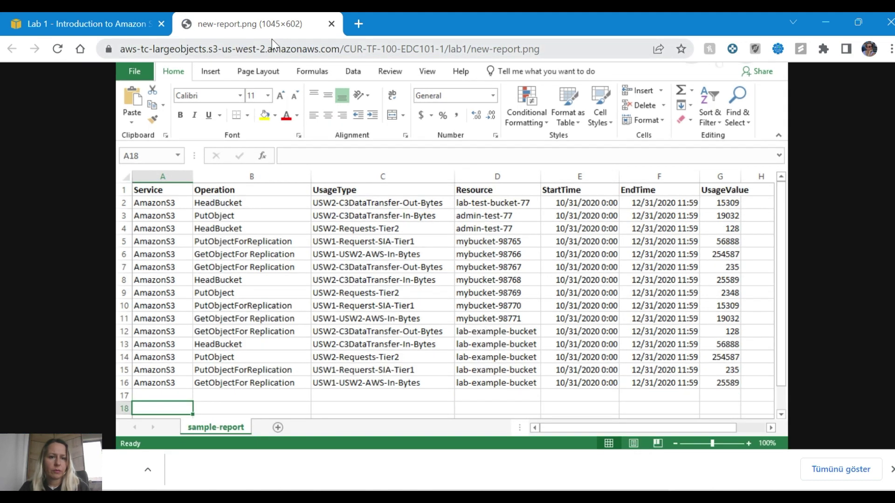
left_click(146, 27)
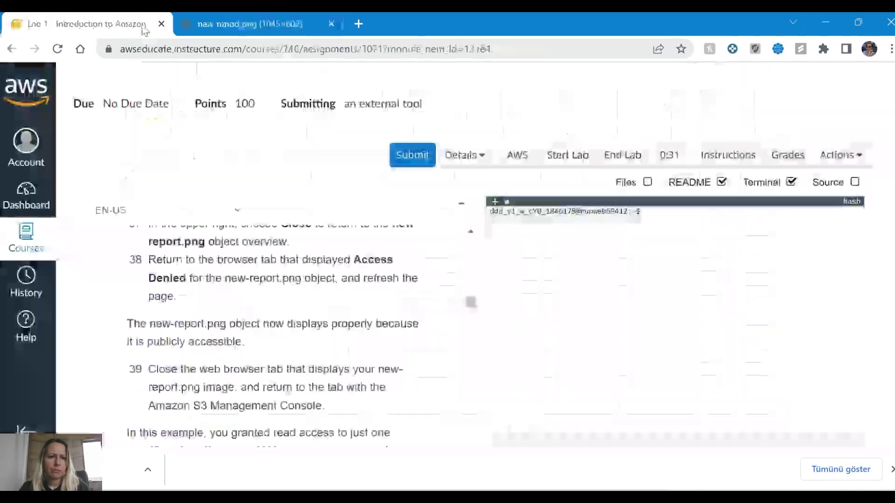
key("alt+Tab")
key("alt+Tab")
left_click(327, 18)
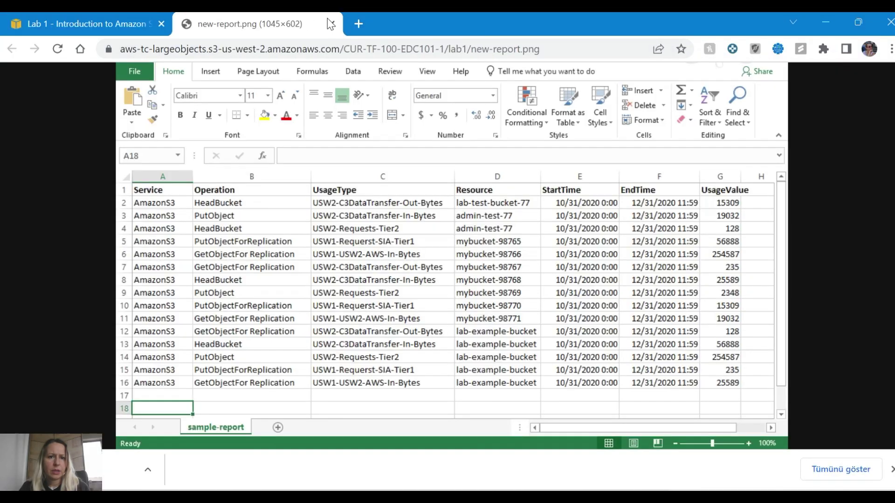
left_click(332, 23)
Reload the Access Denied page for new-report.png in reportbuckets333, and return to the object's page in the S3 console
key("alt+Tab")
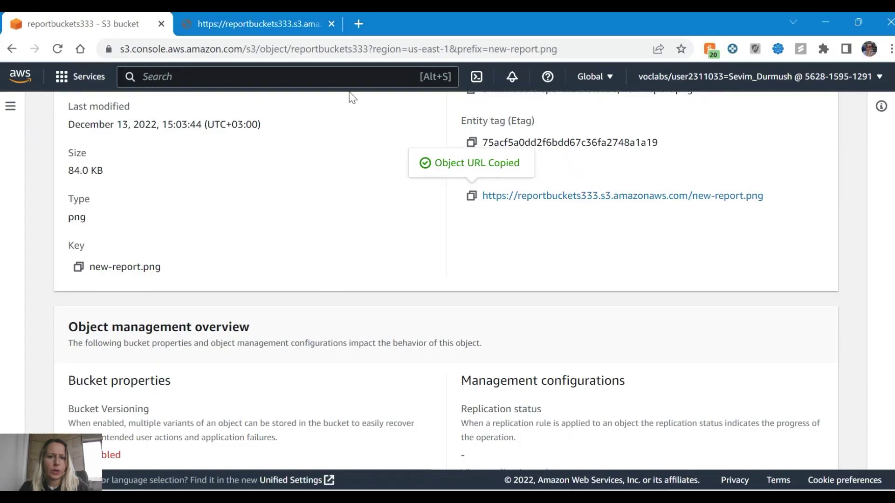
left_click(296, 27)
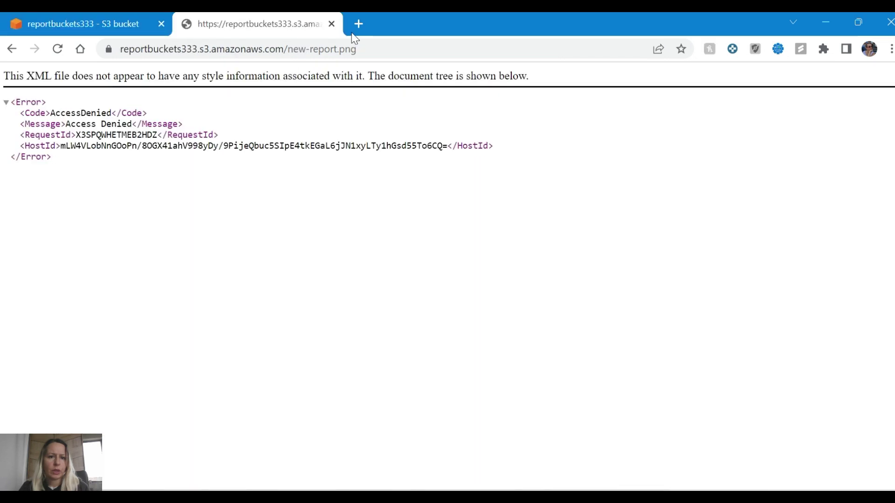
left_click(363, 45)
key("Return")
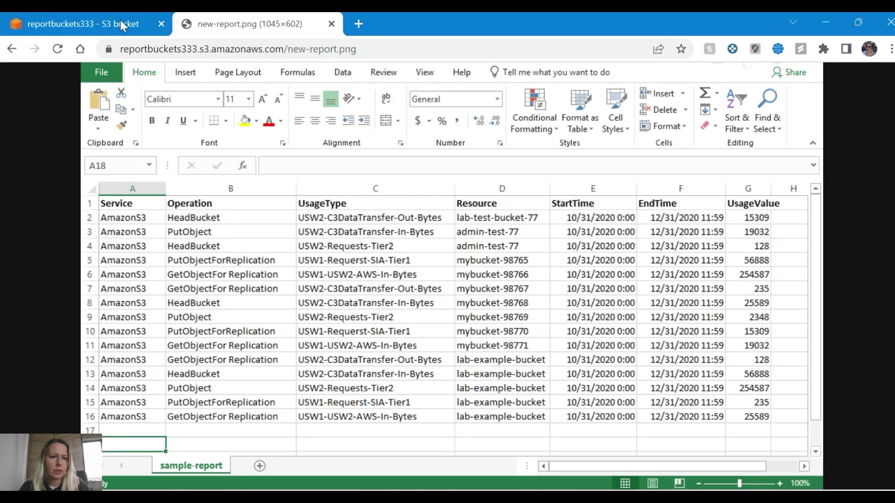
left_click(120, 23)
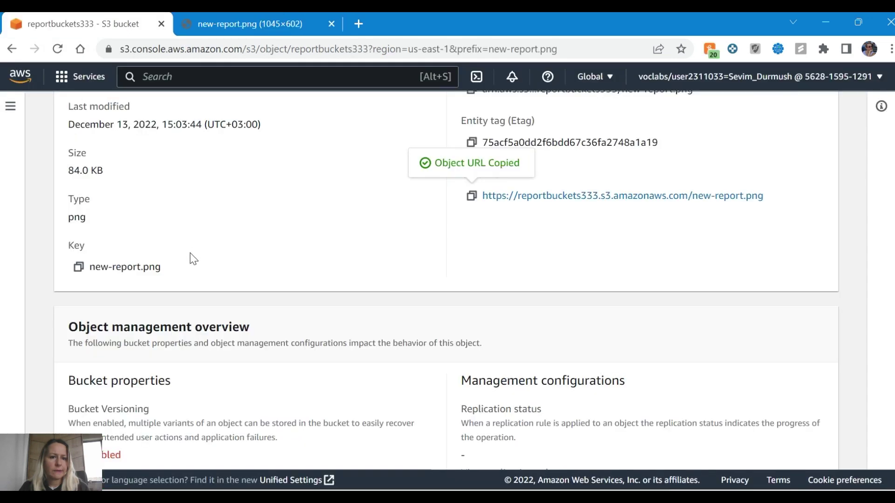
Read lab instruction 39, the notes on bucket-wide access, and the Task 4 introduction with instructions 40 to 43
key("alt+Tab")
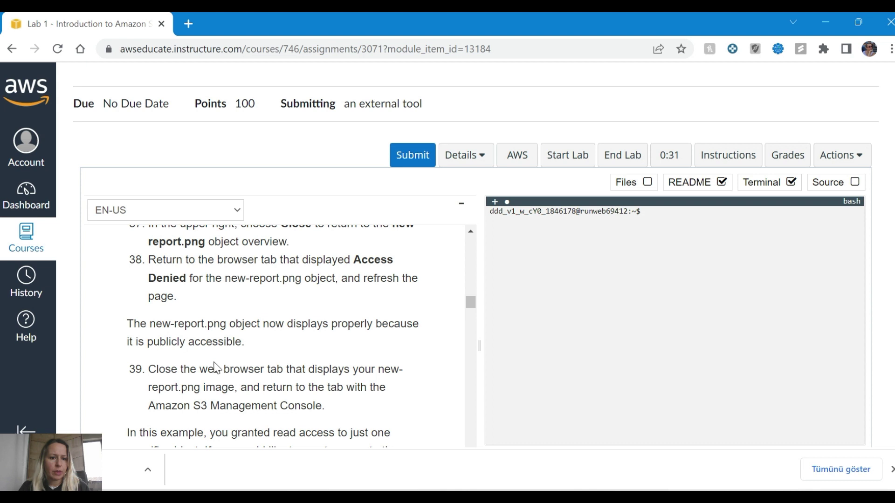
scroll(264, 360, "down", 1)
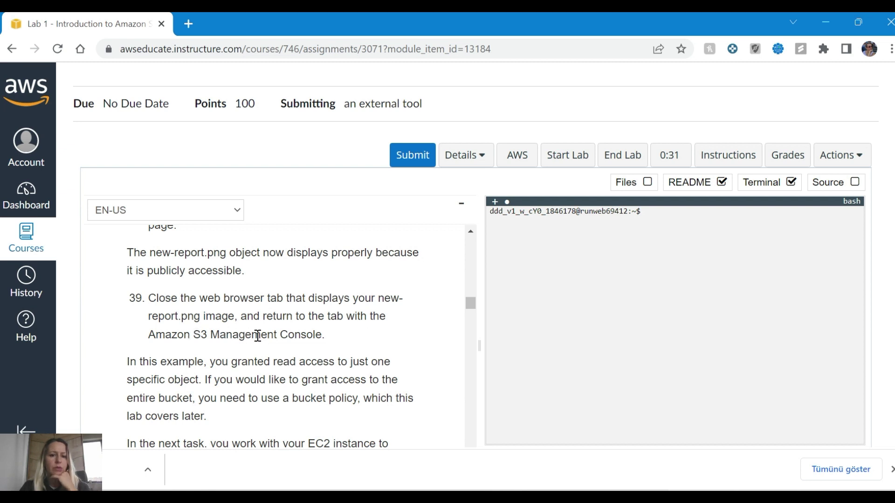
scroll(359, 324, "down", 3)
scroll(354, 325, "up", 2)
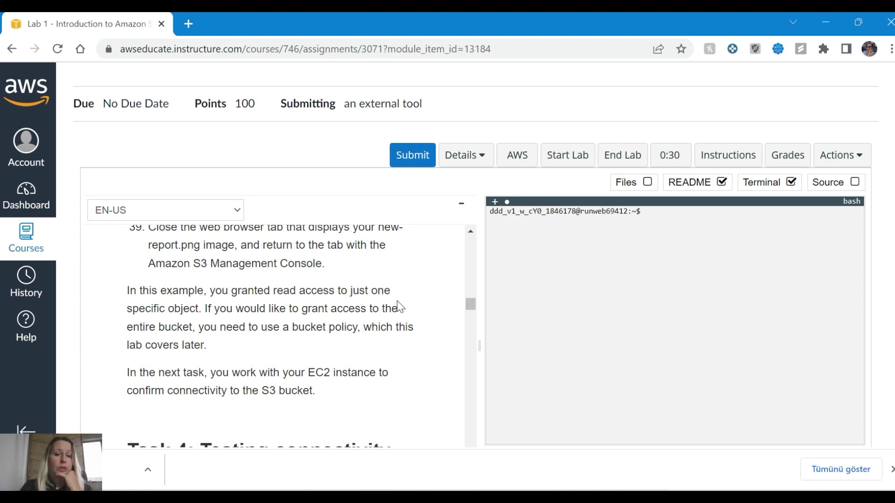
scroll(334, 361, "down", 3)
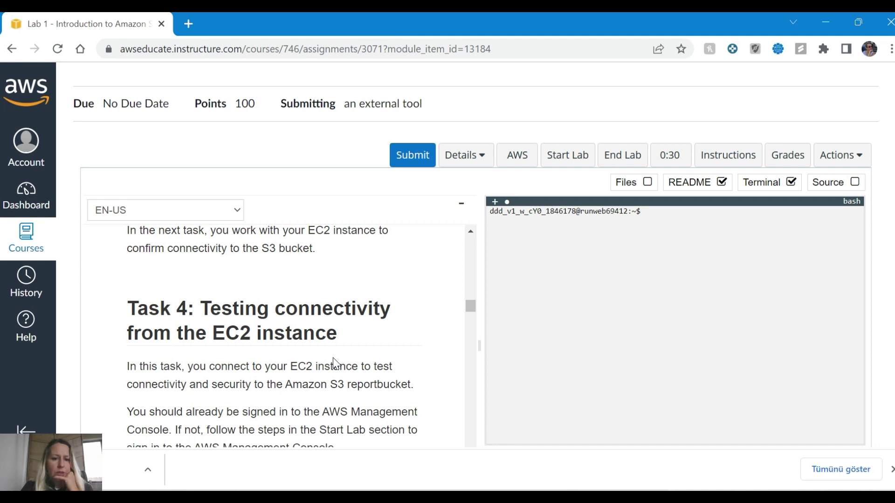
scroll(359, 339, "down", 5)
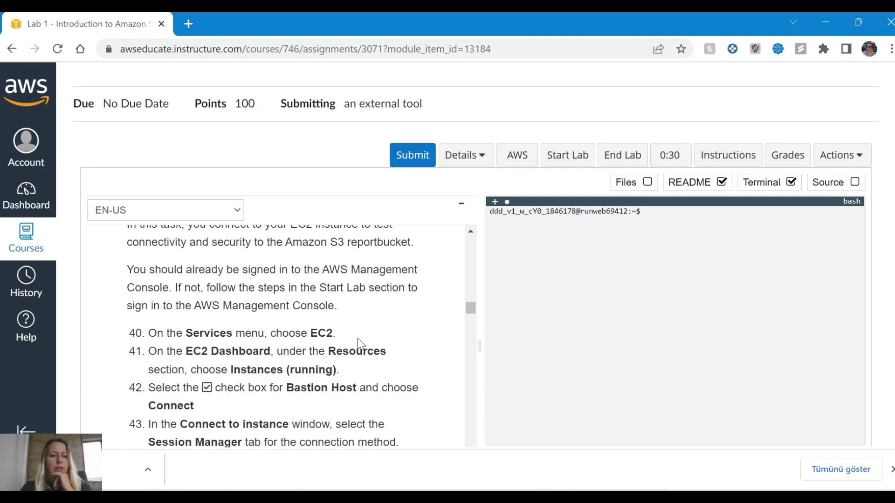
scroll(358, 344, "up", 2)
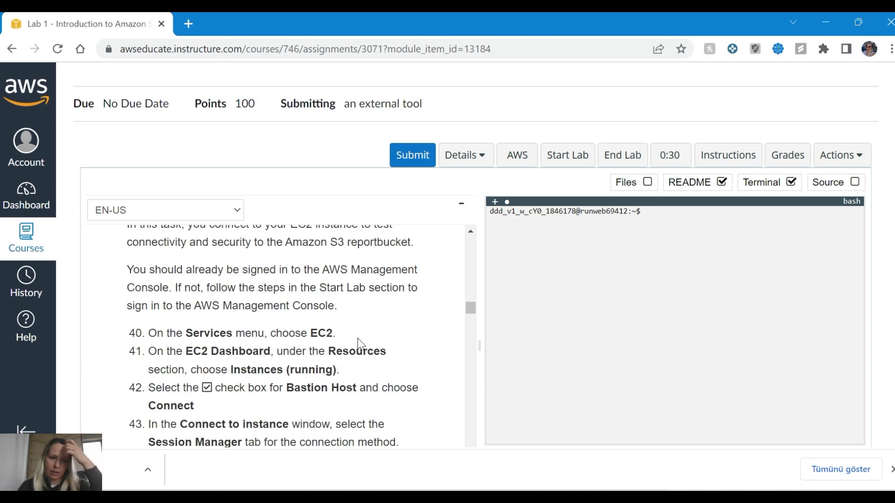
scroll(358, 340, "up", 5)
scroll(357, 339, "down", 3)
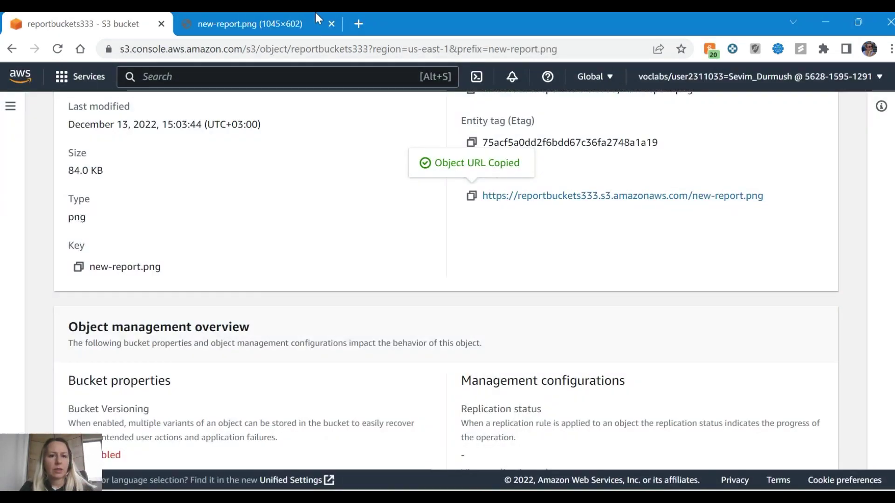
Close the new-report.png image tab, and open the EC2 service by searching the console for "ec2"
left_click(326, 22)
left_click(333, 24)
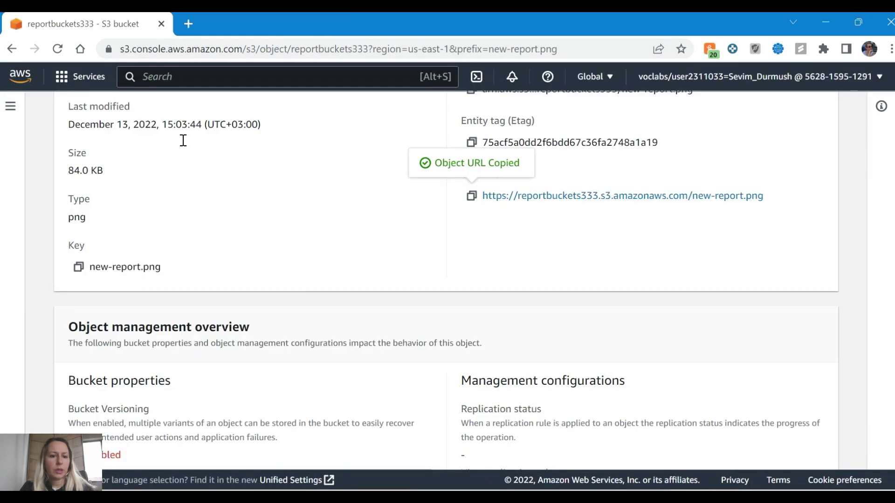
scroll(150, 236, "up", 5)
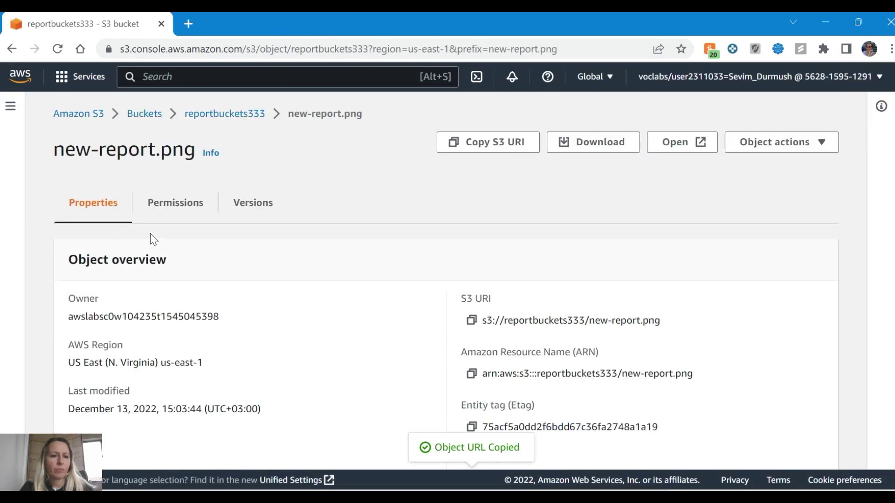
left_click(80, 114)
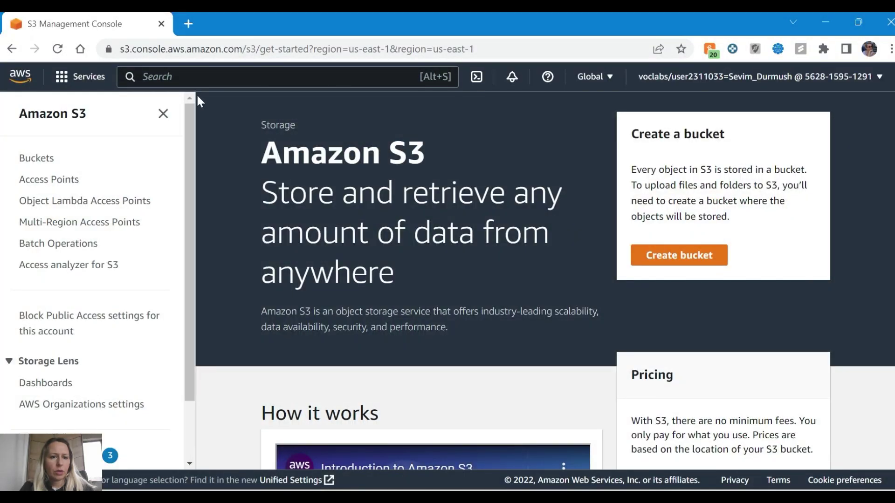
left_click(198, 79)
type("ec2")
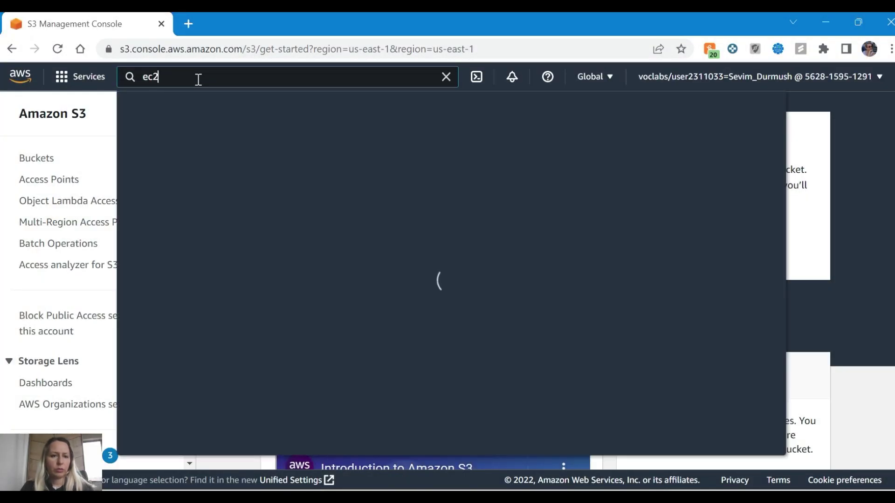
left_click(351, 183)
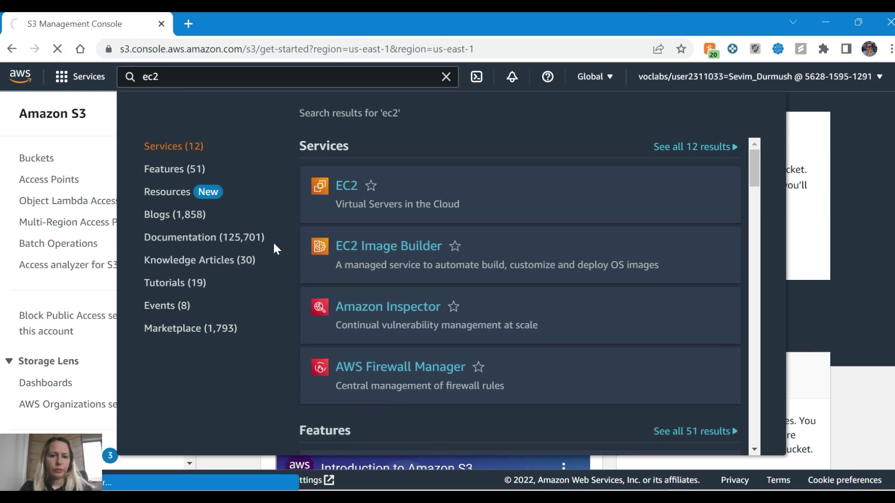
Read lab instructions 40 and 41, and show the running instances from the EC2 Dashboard resources
key("alt+Tab")
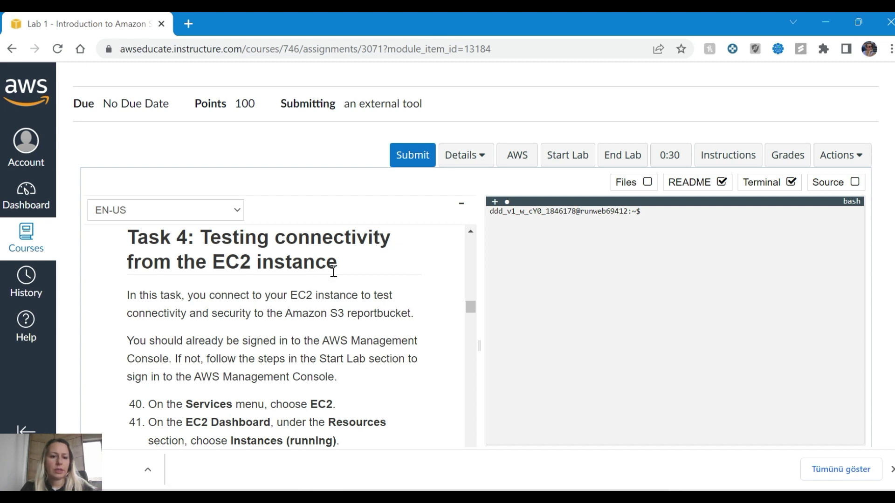
scroll(334, 271, "down", 1)
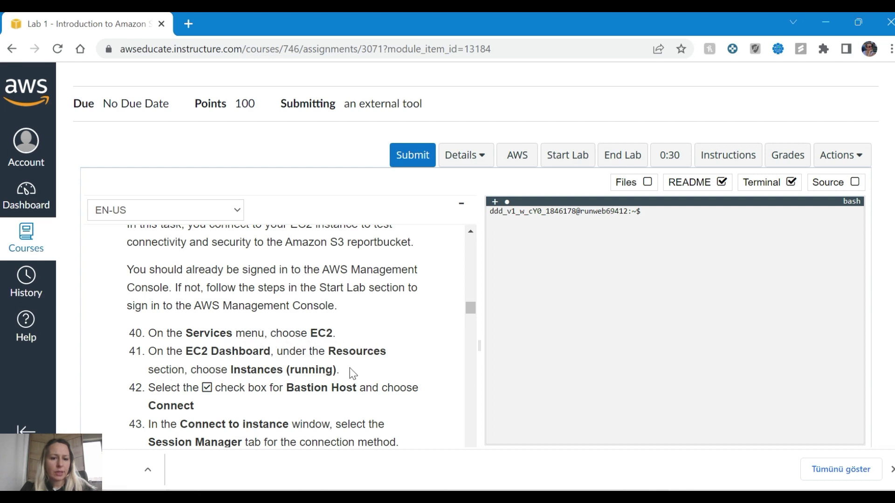
key("alt+Tab")
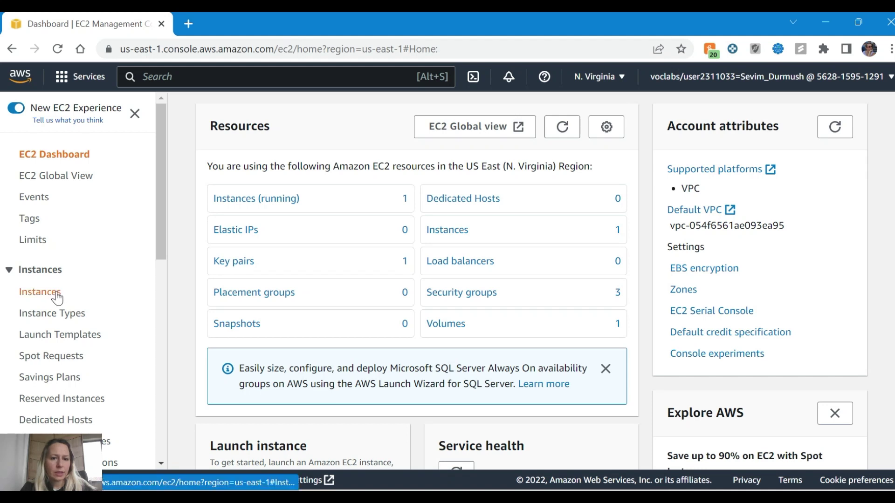
left_click(256, 202)
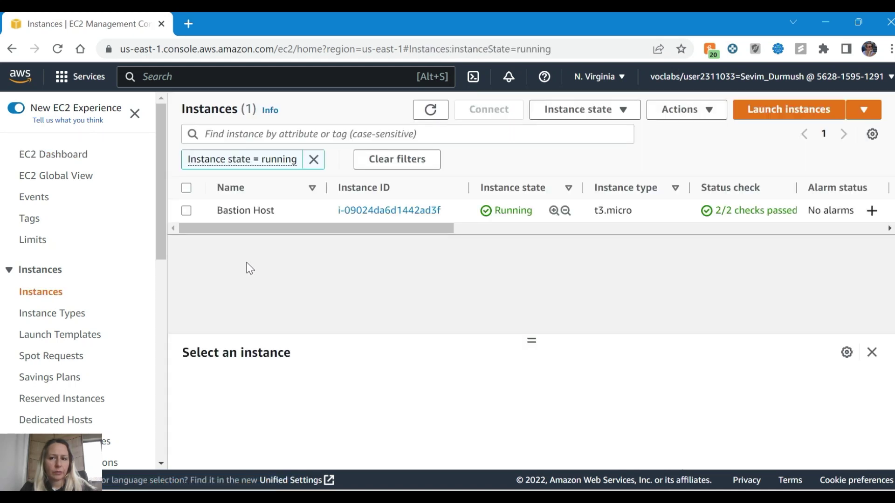
Check lab instruction 42 and select the Bastion Host instance
key("alt+Tab")
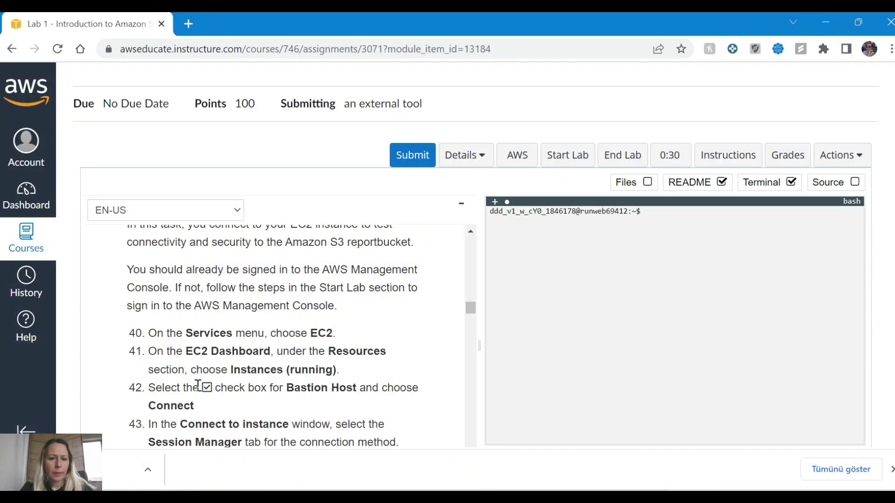
key("alt+Tab")
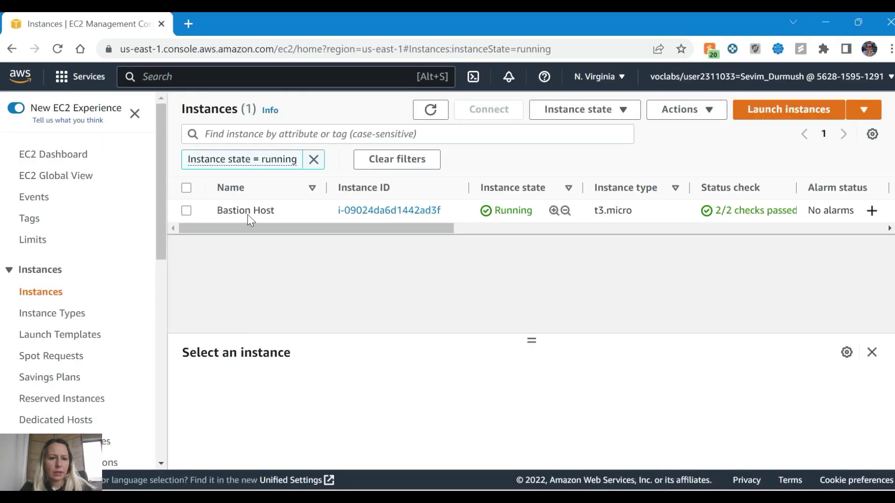
left_click(188, 211)
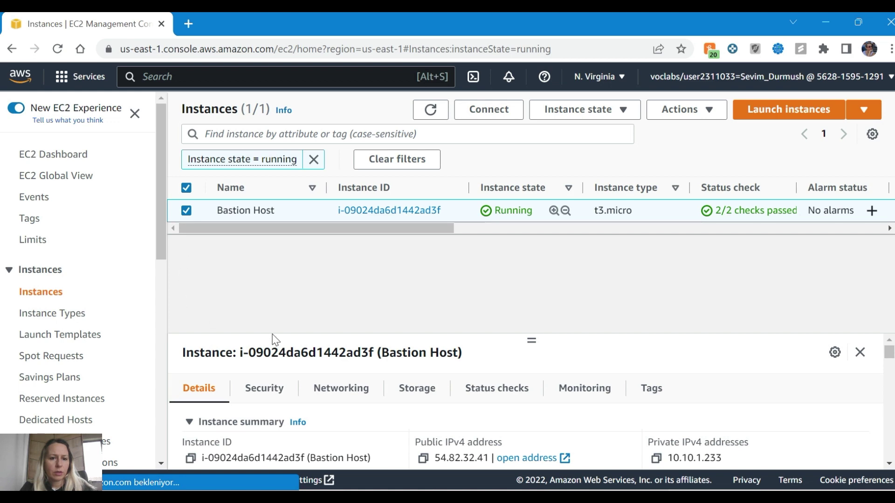
Check lab instruction 42 and open the connection options for the selected Bastion Host instance
key("alt+Tab")
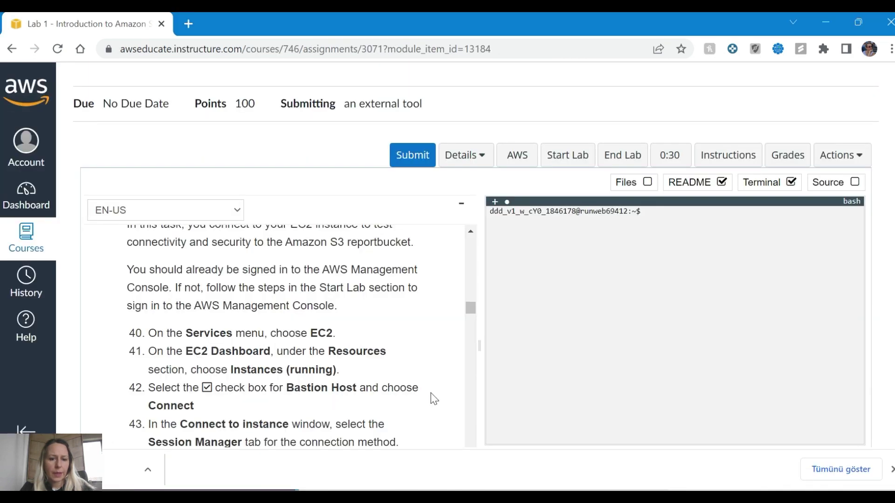
key("alt+Tab")
key("alt+Tab")
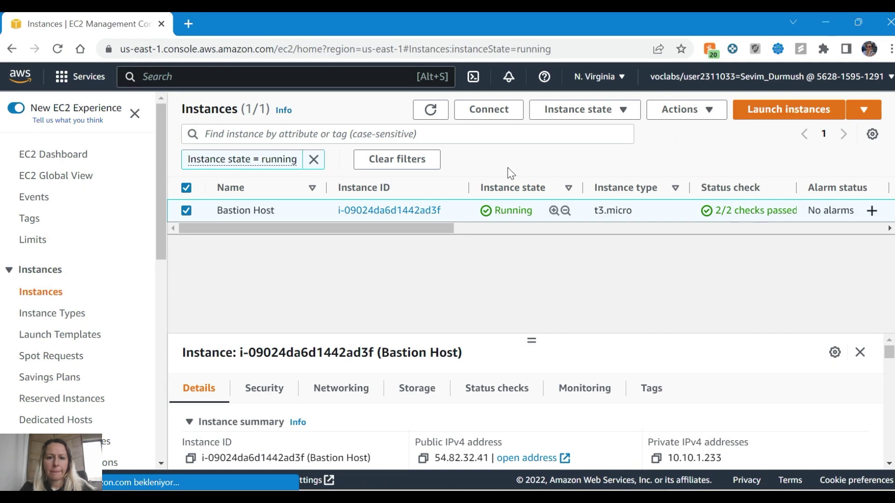
left_click(490, 103)
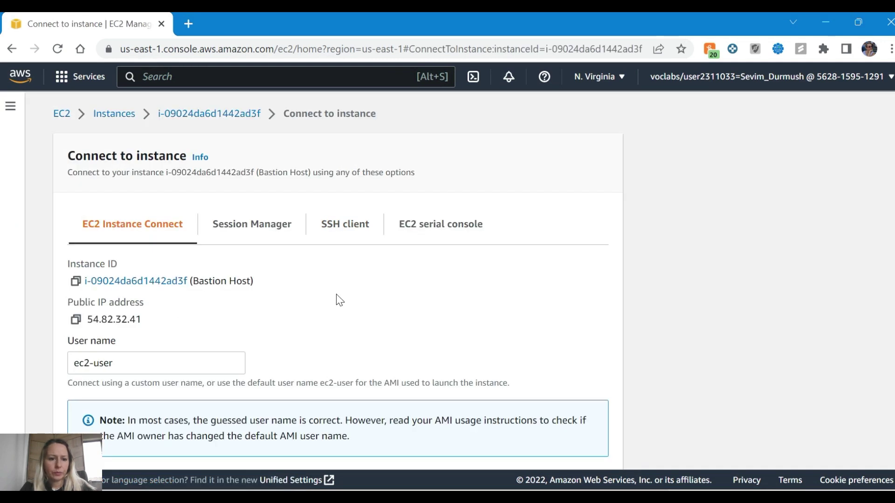
Read lab instructions 42 and 43 and compare them with the EC2 Instance Connect options for the Bastion Host
key("alt+Tab")
scroll(307, 299, "down", 1)
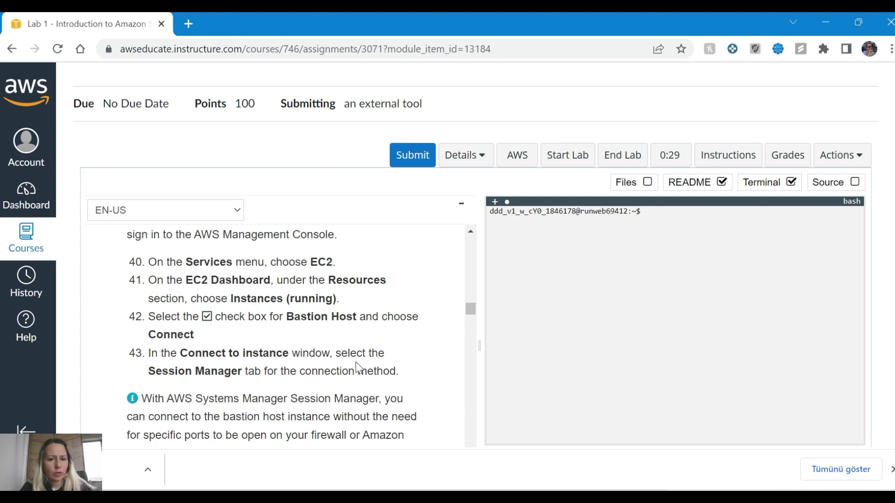
key("alt+Tab")
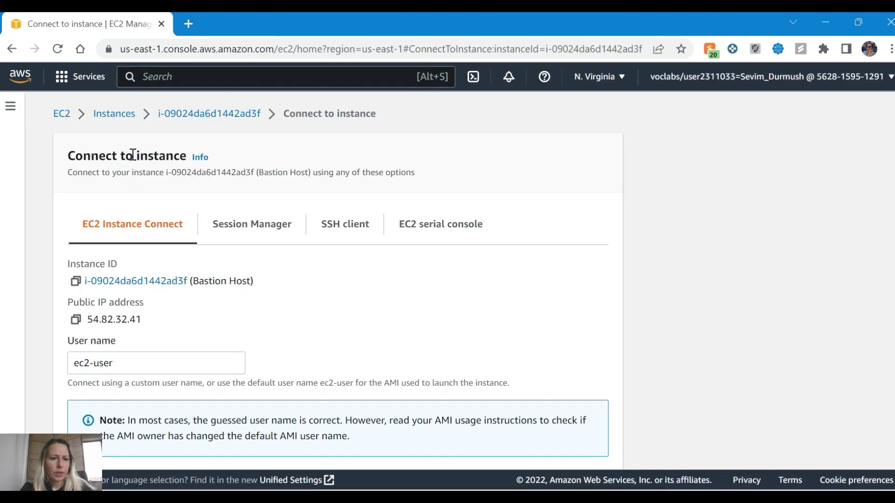
key("alt+Tab")
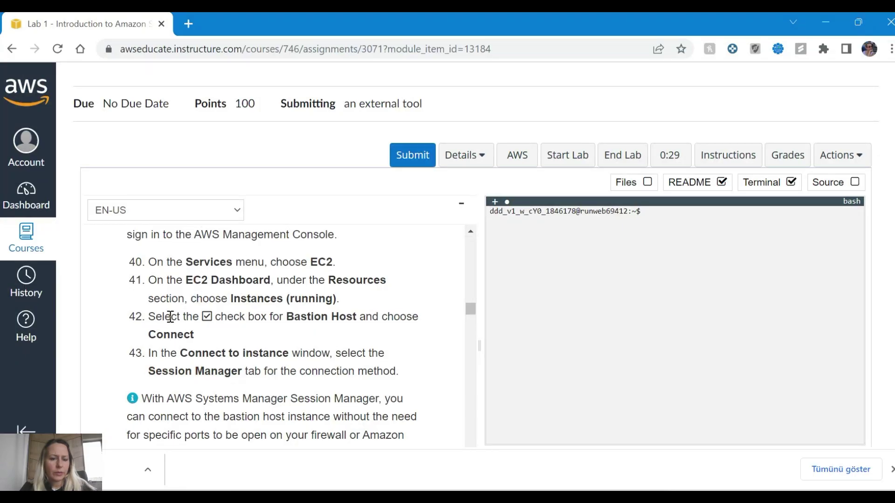
key("alt+Tab")
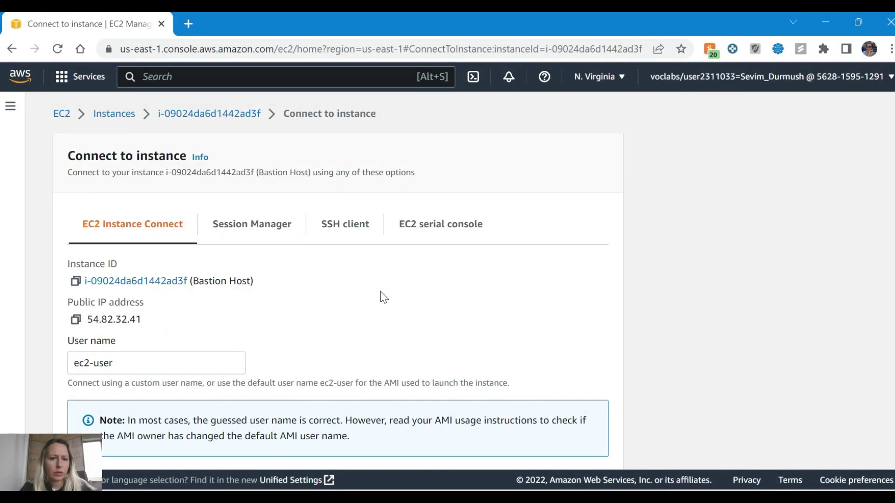
scroll(383, 297, "down", 2)
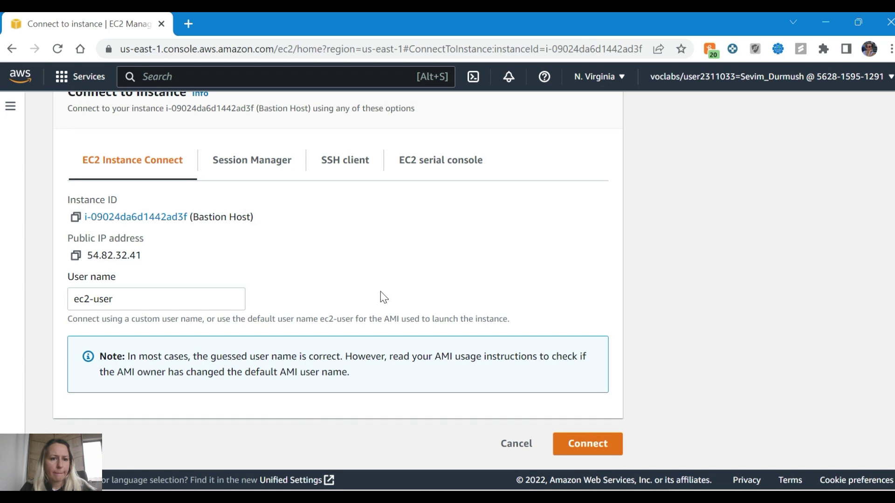
key("alt+Tab")
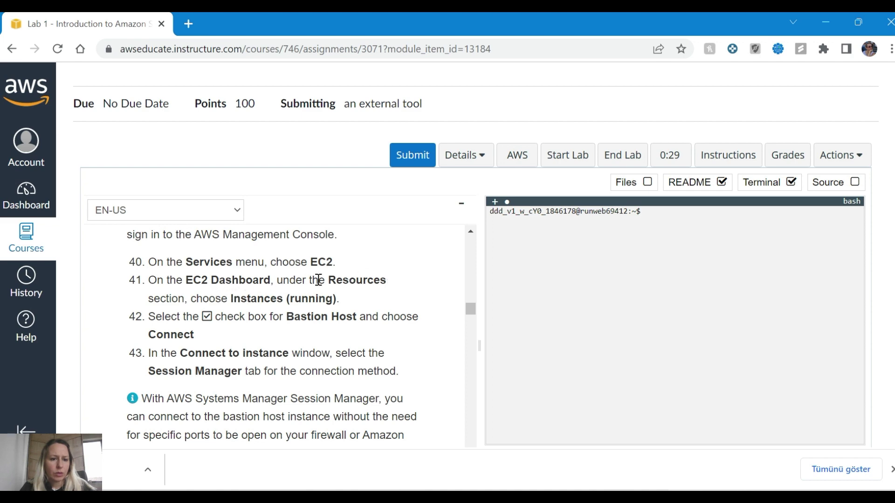
key("alt+Tab")
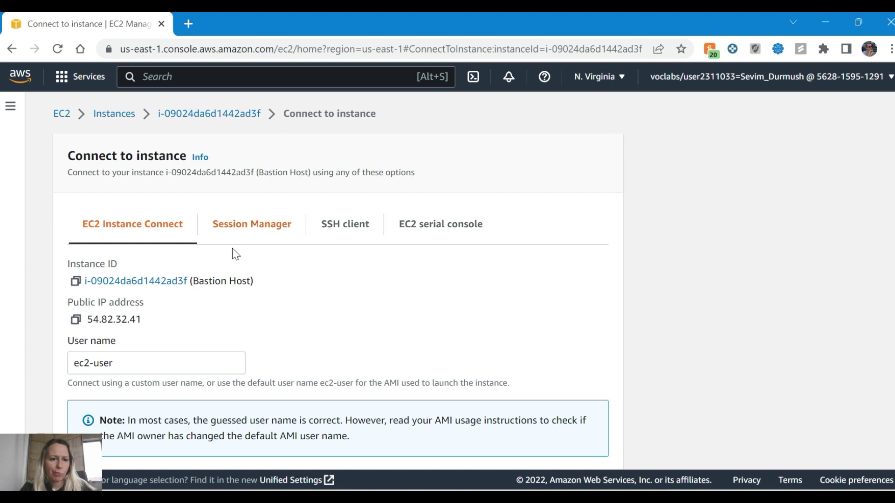
scroll(230, 261, "down", 2)
scroll(230, 260, "up", 2)
scroll(230, 260, "down", 2)
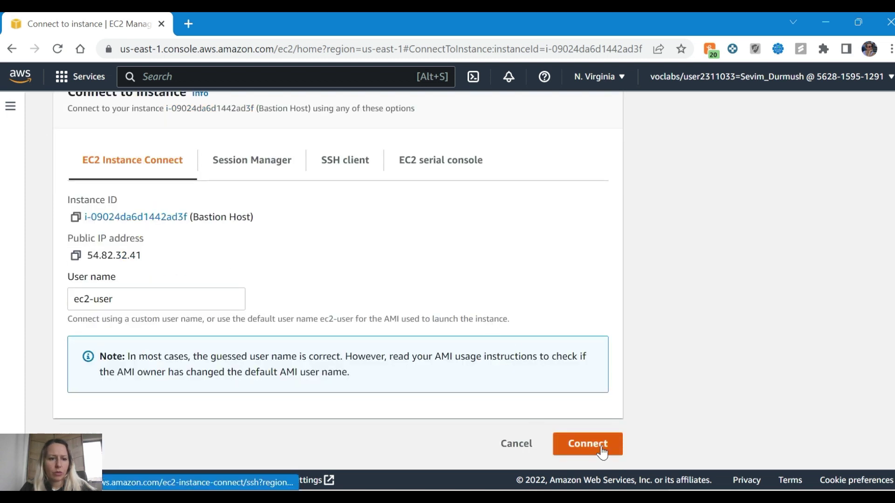
Recheck lab instruction 43 and choose Session Manager as the connection method for the Bastion Host
key("alt+Tab")
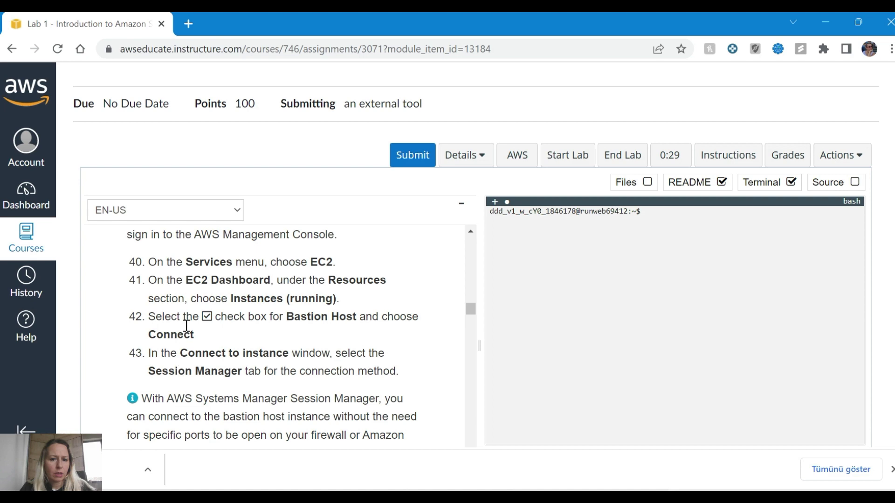
key("alt+Tab")
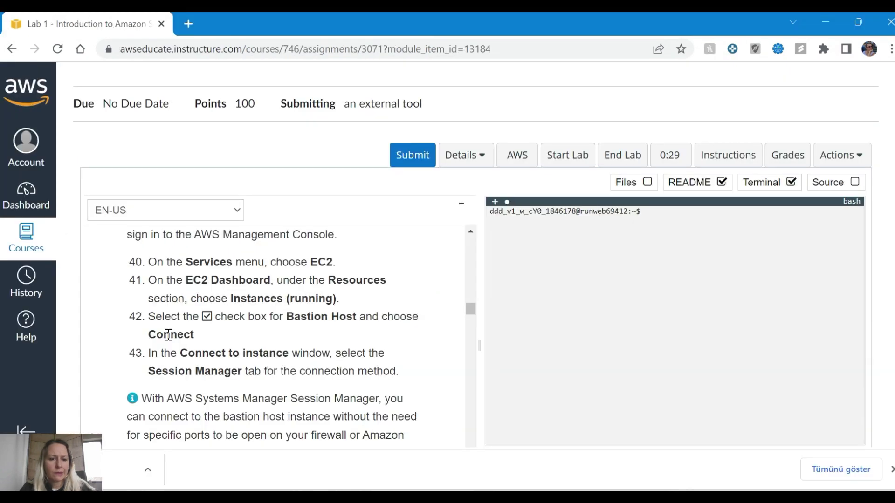
key("alt+Tab")
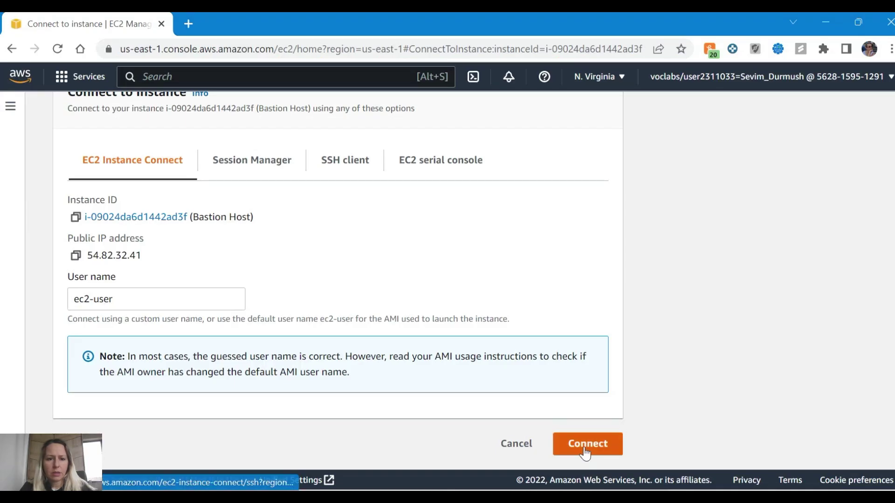
left_click(234, 157)
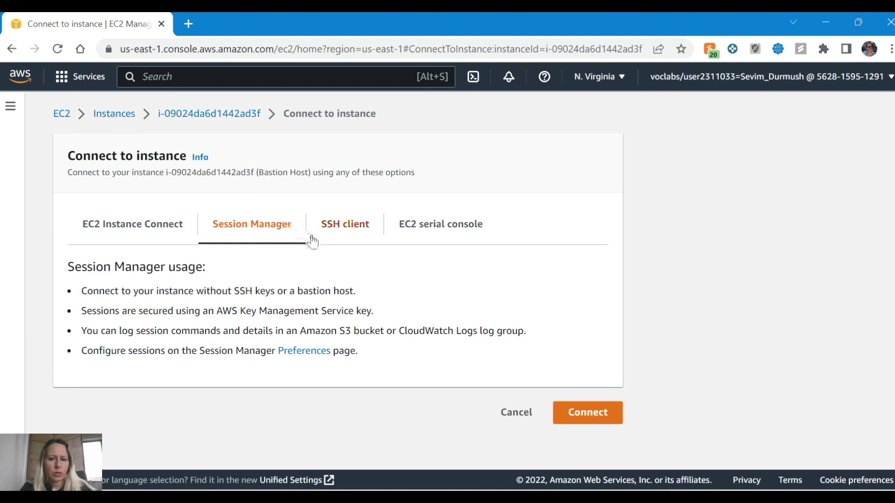
Read the Session Manager note and lab instruction 44, and connect to the Bastion Host through Session Manager
key("alt+Tab")
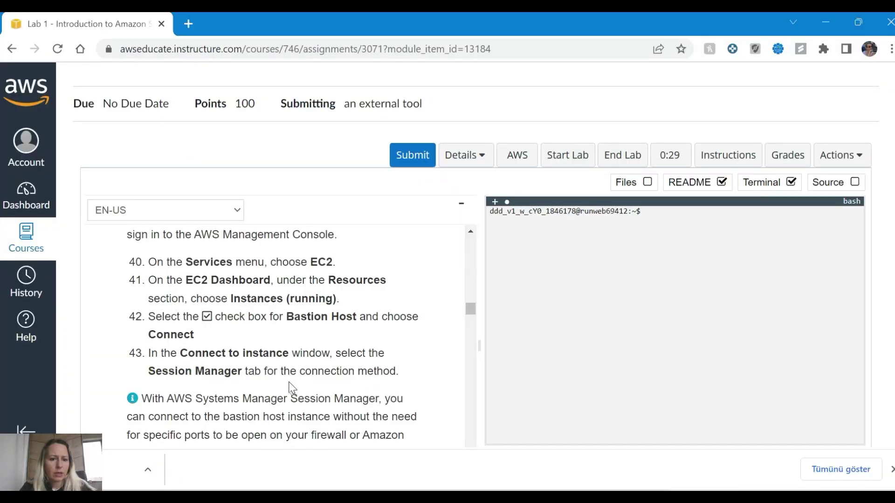
scroll(291, 387, "down", 1)
scroll(262, 363, "down", 1)
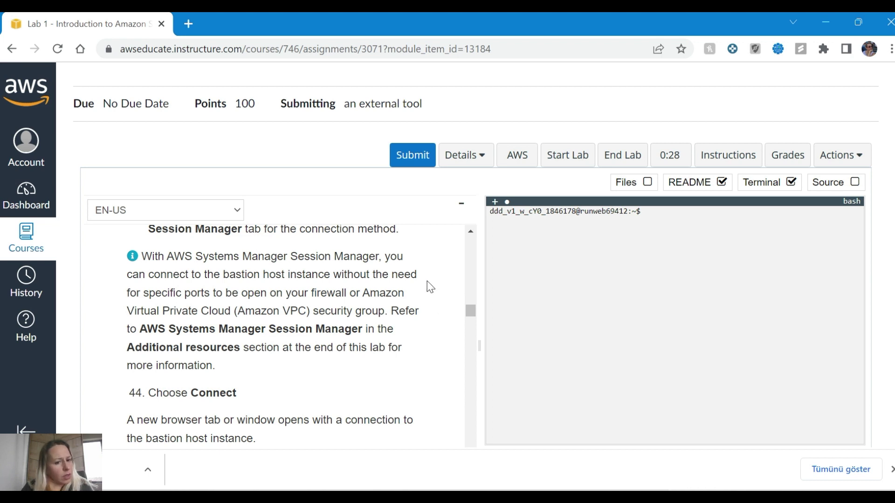
scroll(426, 286, "down", 1)
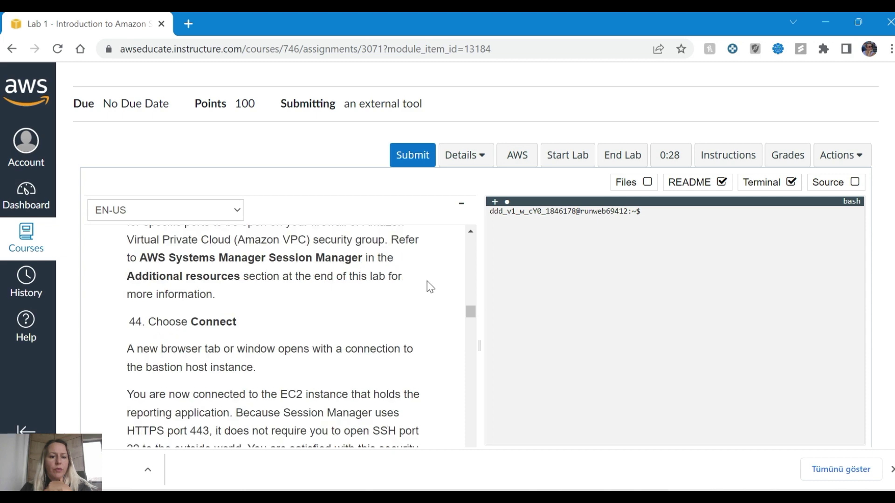
key("alt+Tab")
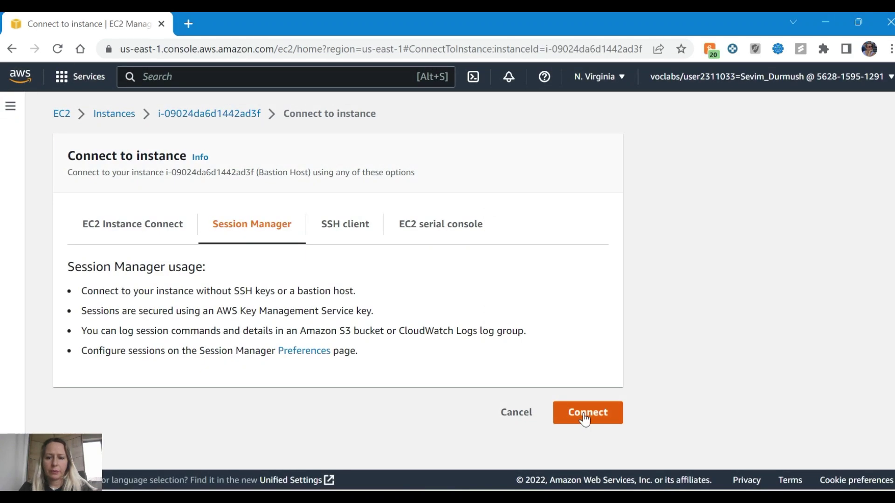
left_click(587, 413)
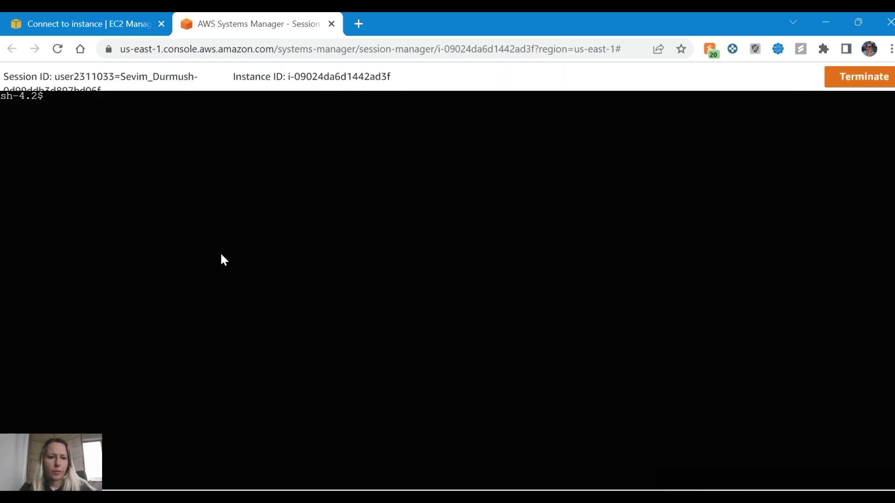
Read the lab notes on the Session Manager connection and instruction 45 with its cd ~ command
key("alt+Tab")
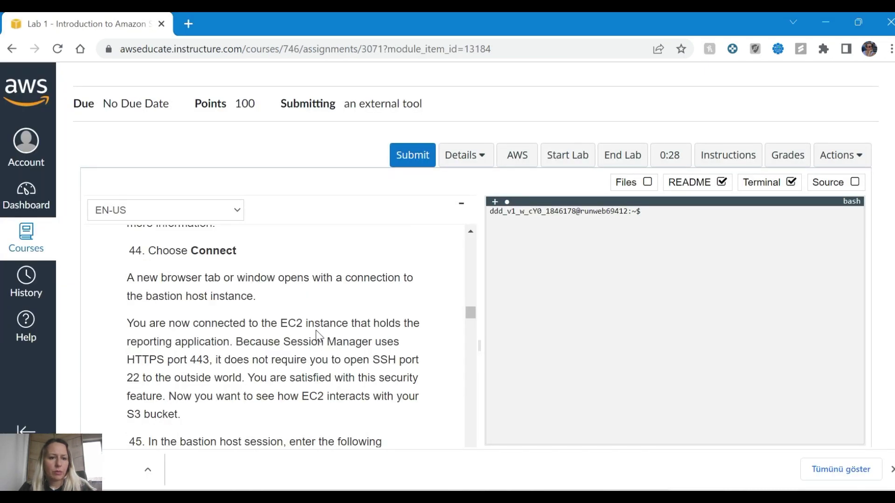
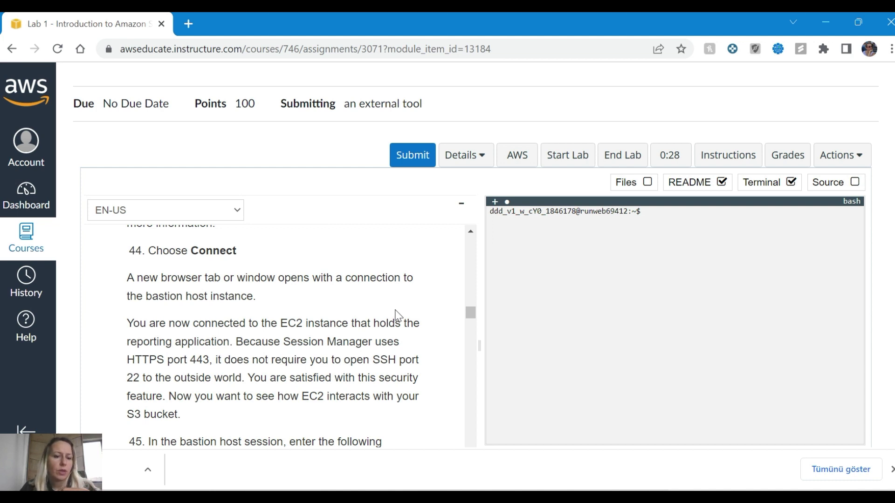
scroll(396, 310, "down", 2)
scroll(396, 310, "down", 3)
scroll(397, 312, "up", 2)
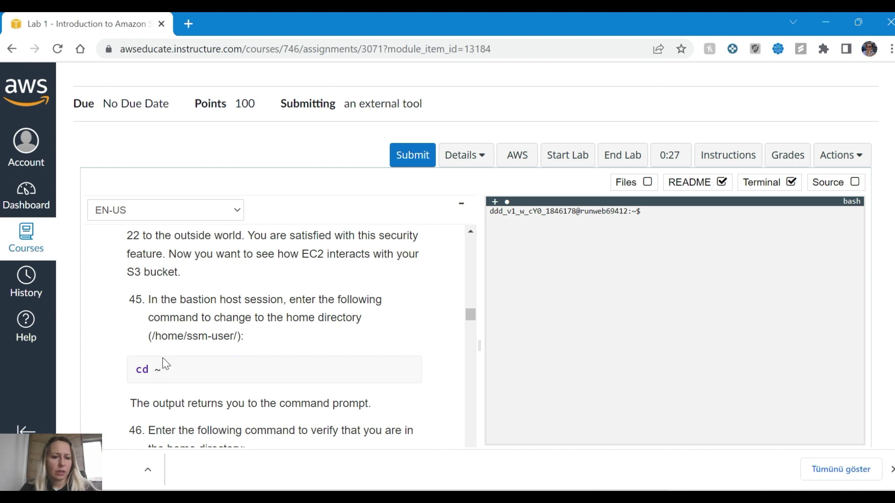
left_click_drag(137, 373, 160, 370)
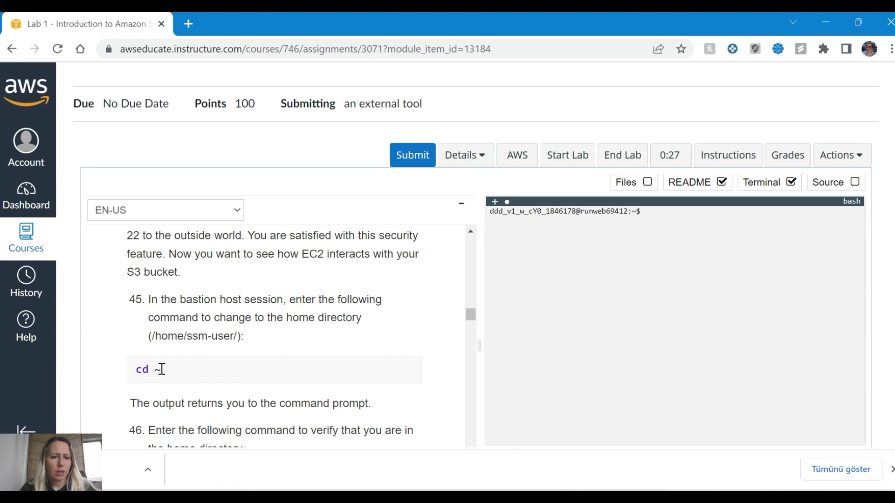
key("alt+Tab")
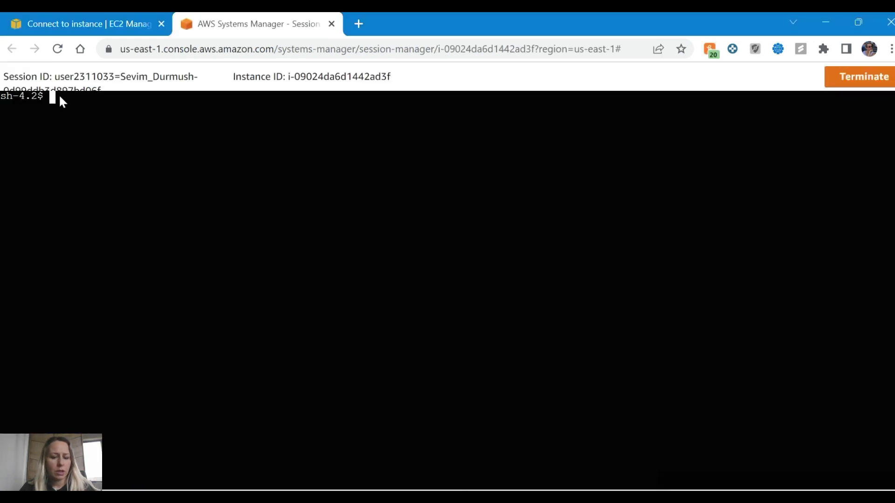
key("alt+Tab")
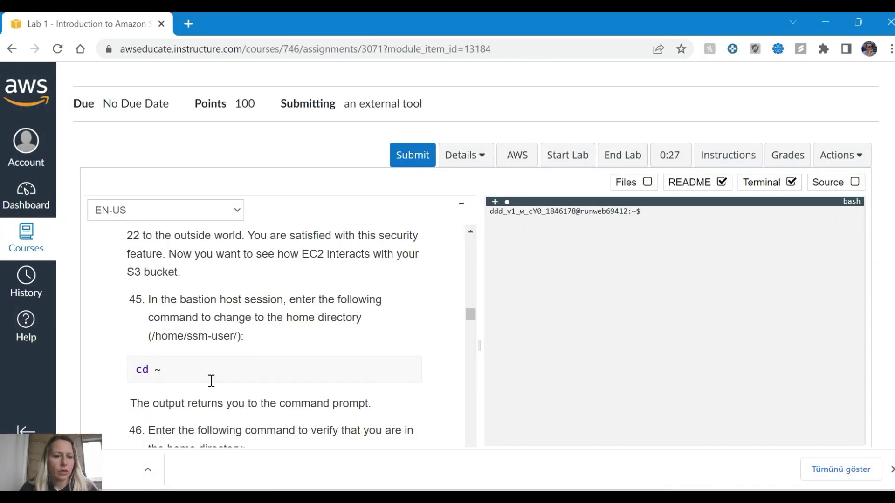
Change the bastion host session's directory with cd /home/ssm-user/, checking the path in lab instruction 45
key("alt+Tab")
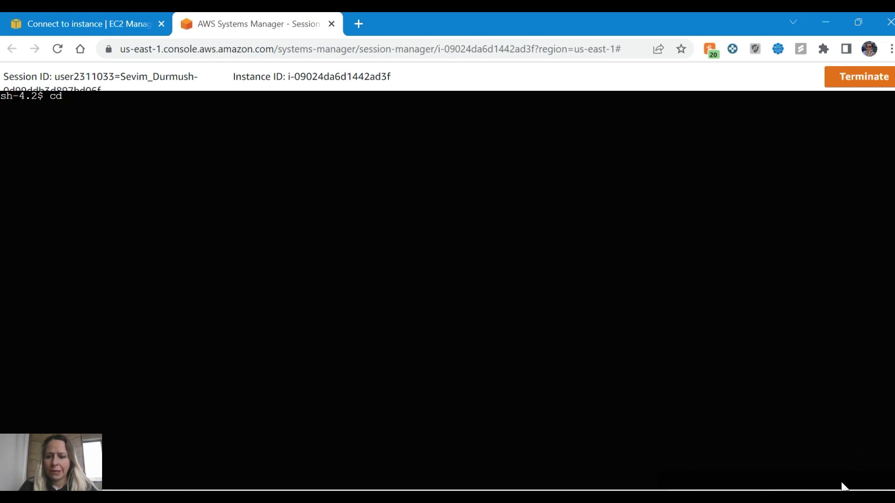
left_click(93, 99)
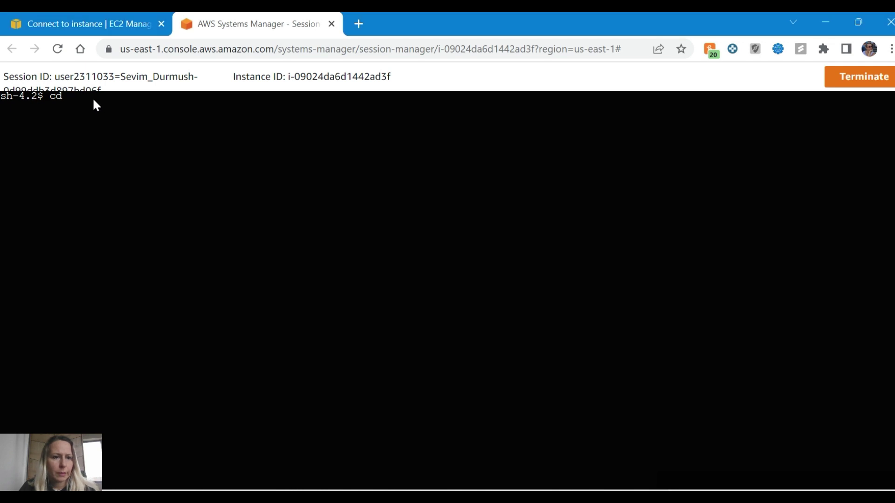
key("alt+Tab")
key("alt+Tab")
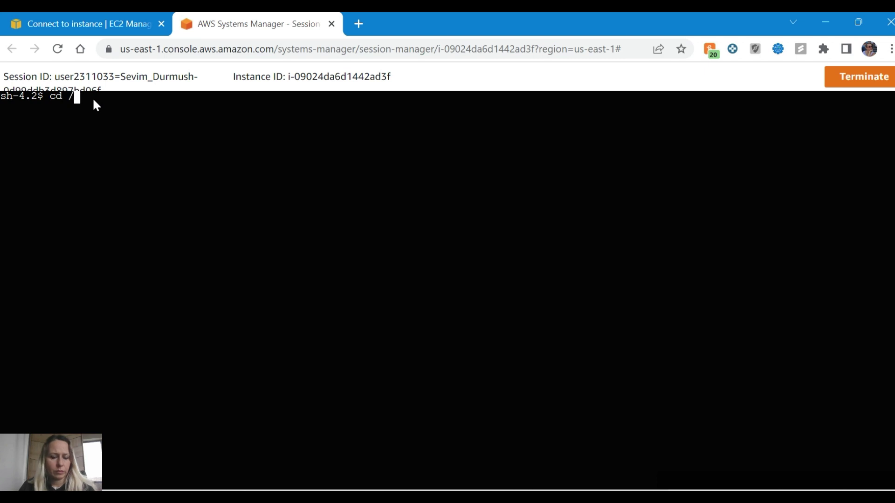
type("/go")
key("BackSpace")
key("BackSpace")
type("home")
key("alt+Tab")
key("alt+Tab")
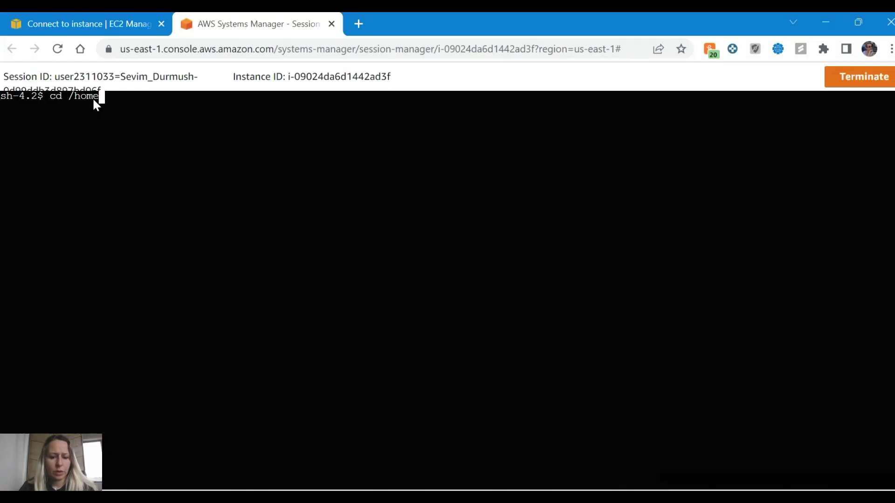
type("/ssm")
key("alt+Tab")
key("alt+Tab")
type("m-user")
key("alt+Tab")
key("alt+Tab")
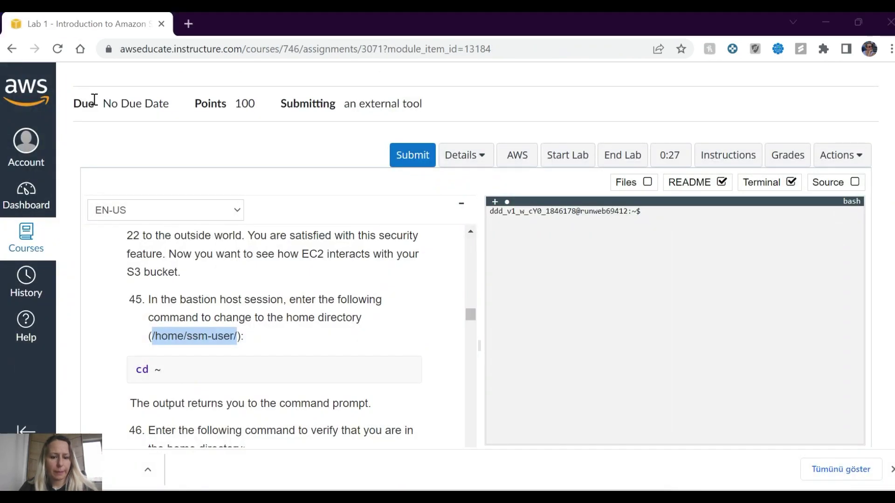
type("/home/ssm-user/")
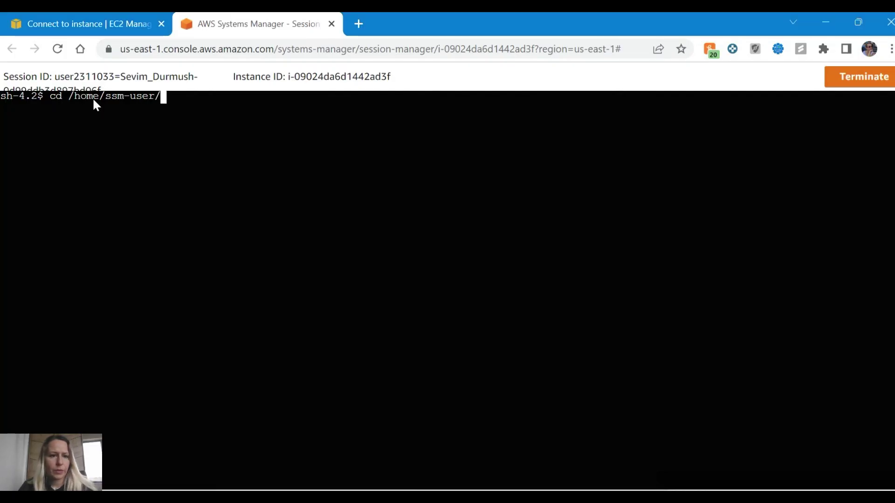
key("Return")
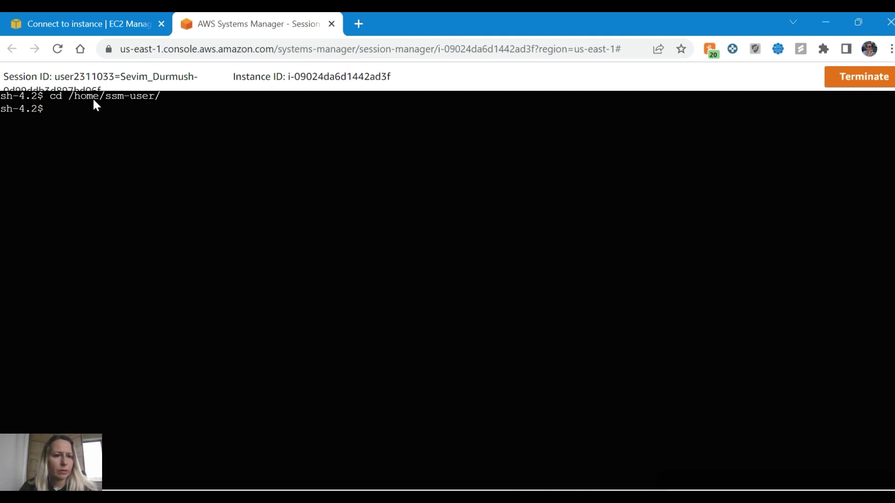
Run cd ~ in the bastion host session to change to the home directory
type("cd ~")
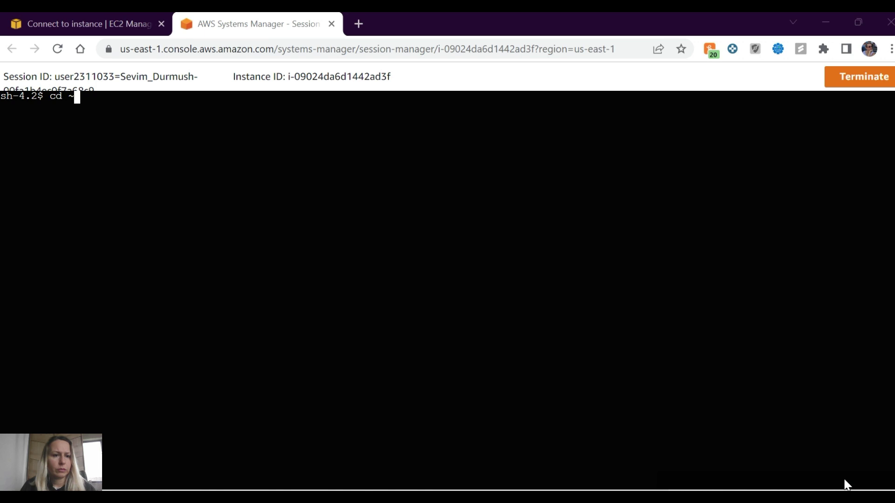
left_click(457, 301)
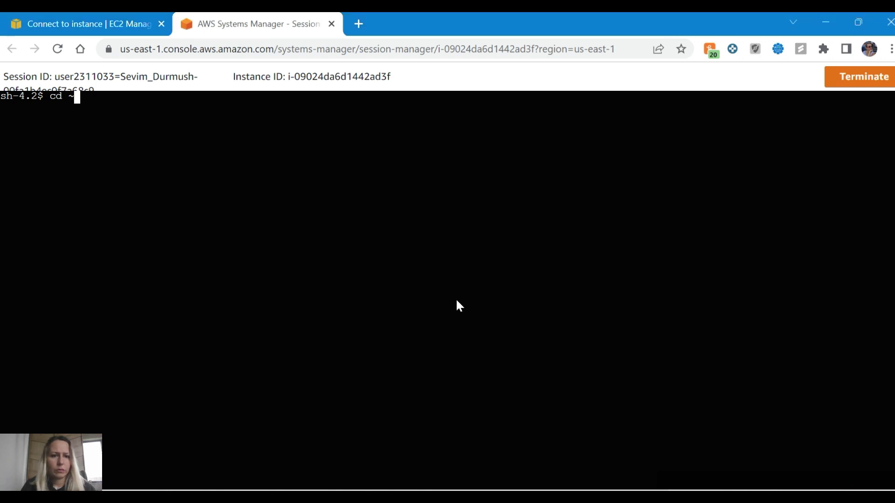
key("Return")
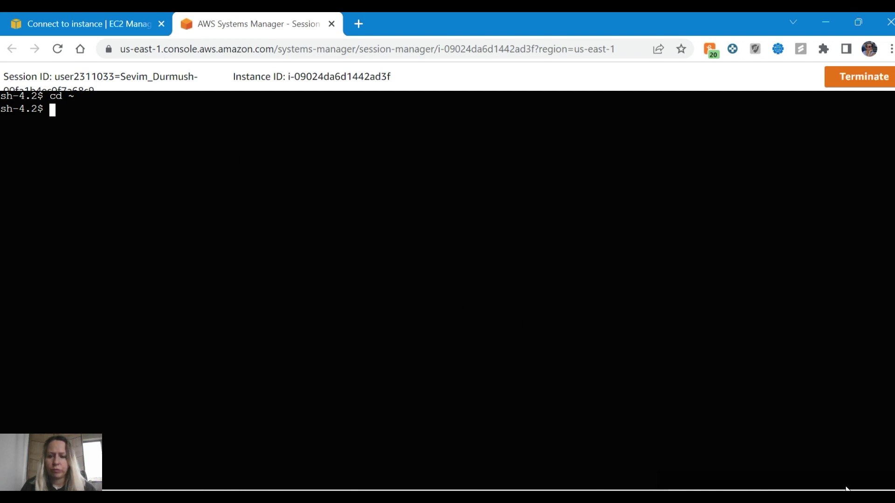
Try to change the session's directory with cd ~/home/ssm-user/
type("cd ~/home/ssm-user/")
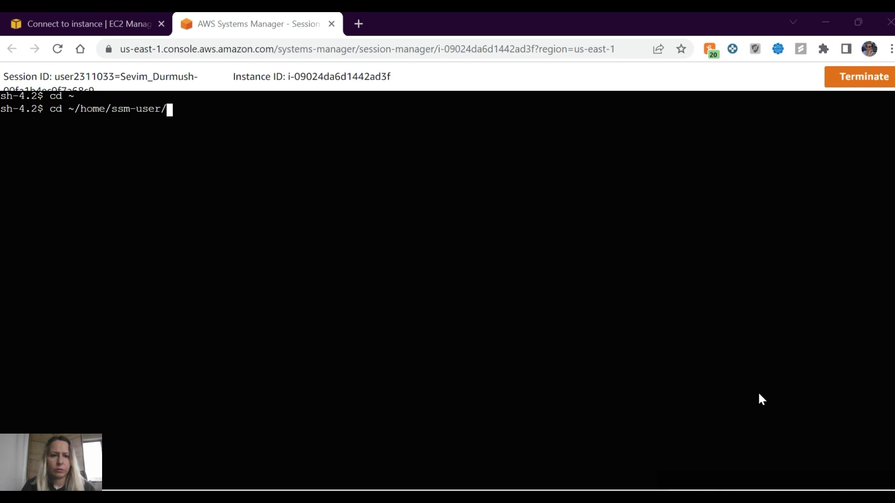
left_click(644, 377)
key("Return")
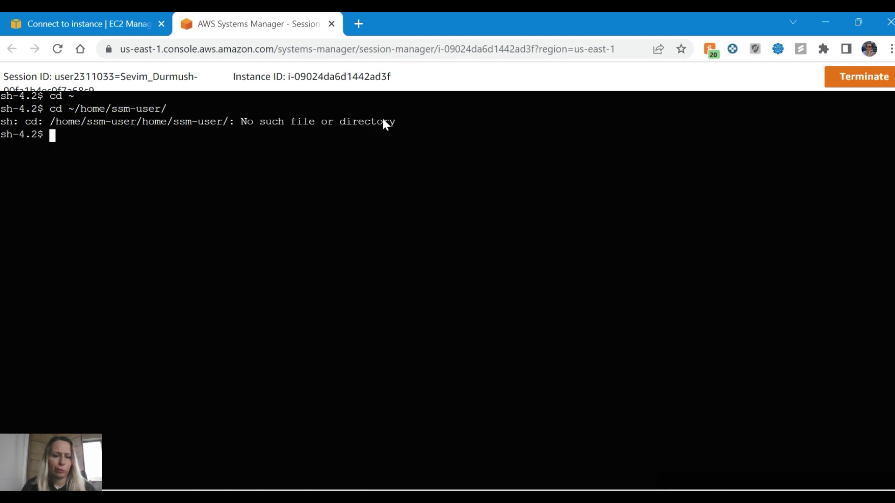
Check lab instruction 46 and run pwd in the bastion host session to verify the current directory
left_click(840, 483)
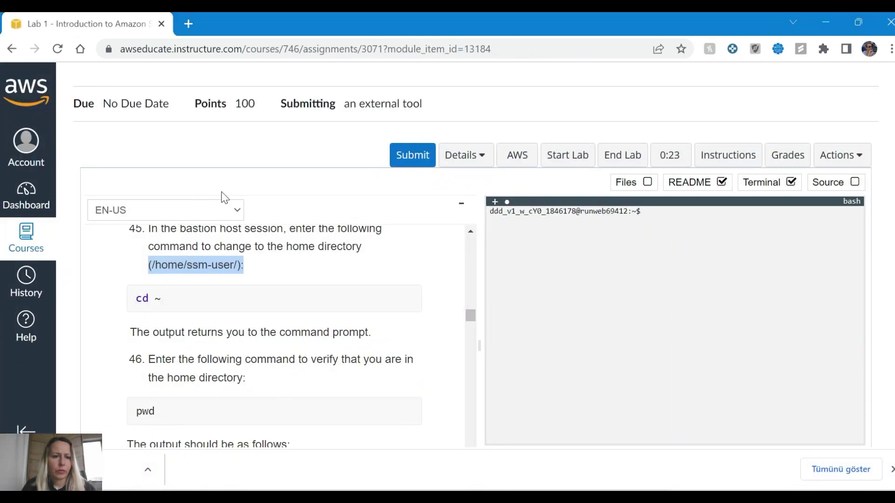
key("alt+Tab")
left_click(233, 108)
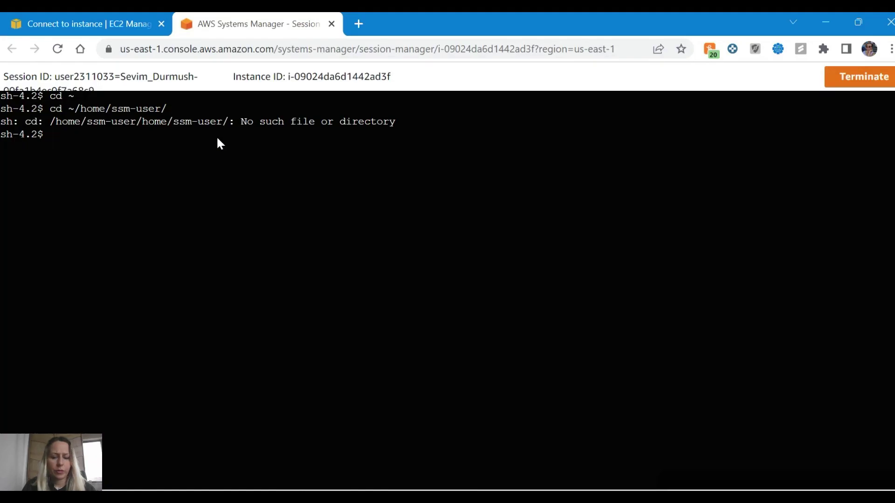
type("pwd")
key("Return")
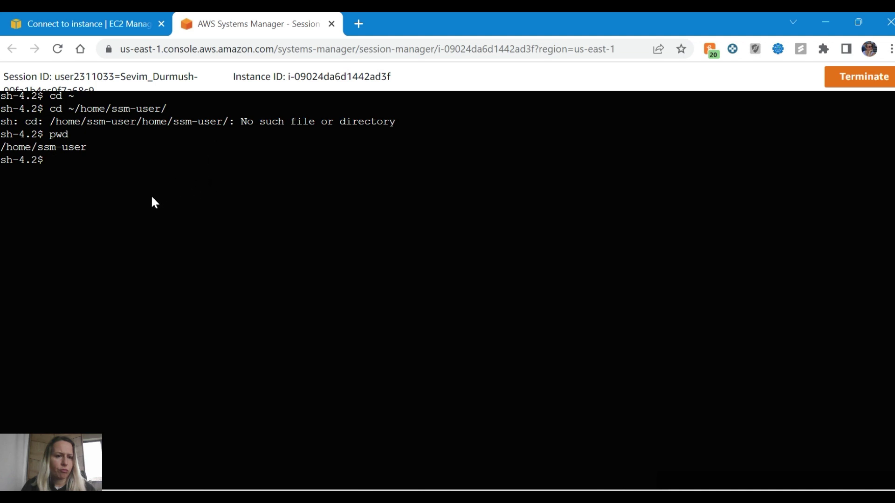
Read the lab's expected pwd output and instruction 47, and list all S3 buckets with aws s3 ls
key("alt+Tab")
scroll(205, 298, "down", 3)
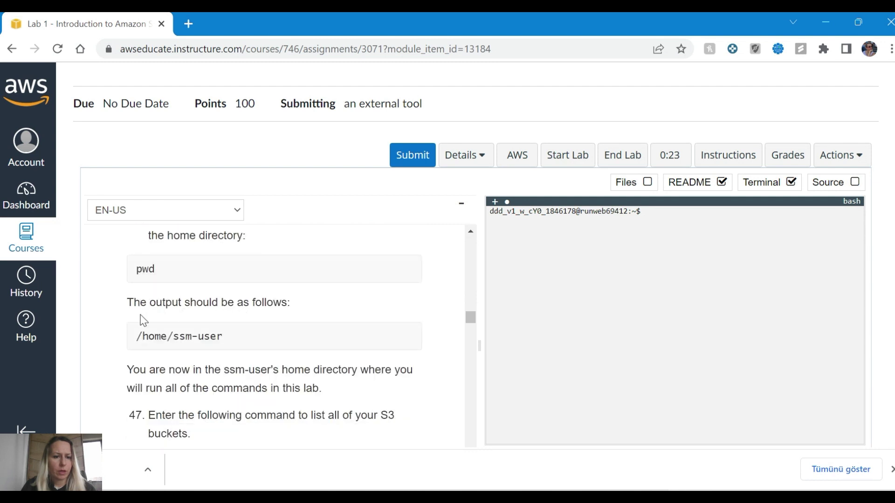
left_click_drag(134, 304, 309, 316)
left_click(308, 314)
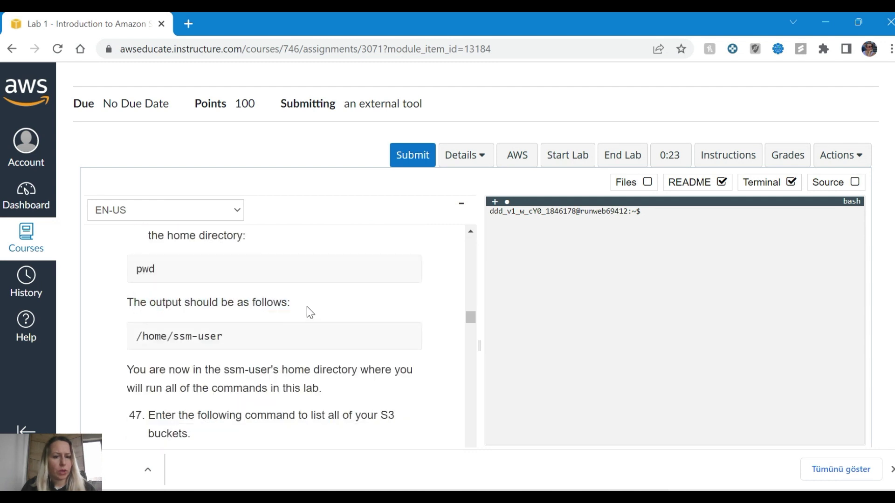
scroll(306, 314, "down", 2)
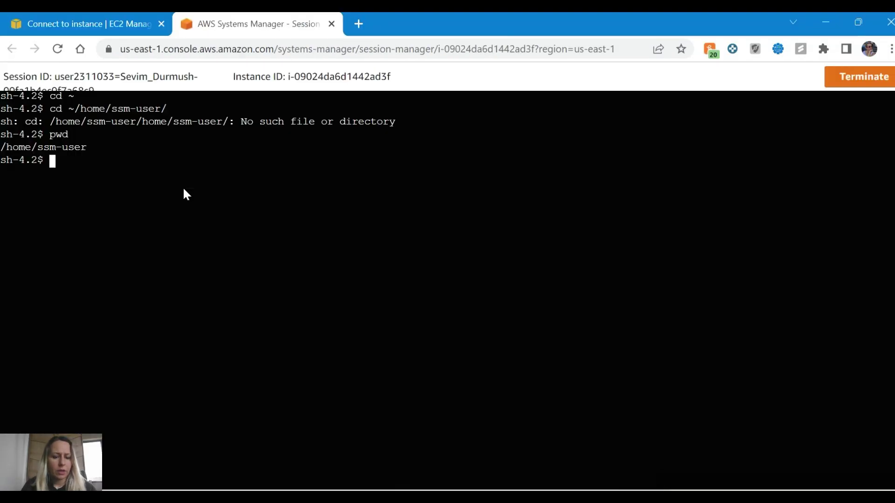
type("aws s3")
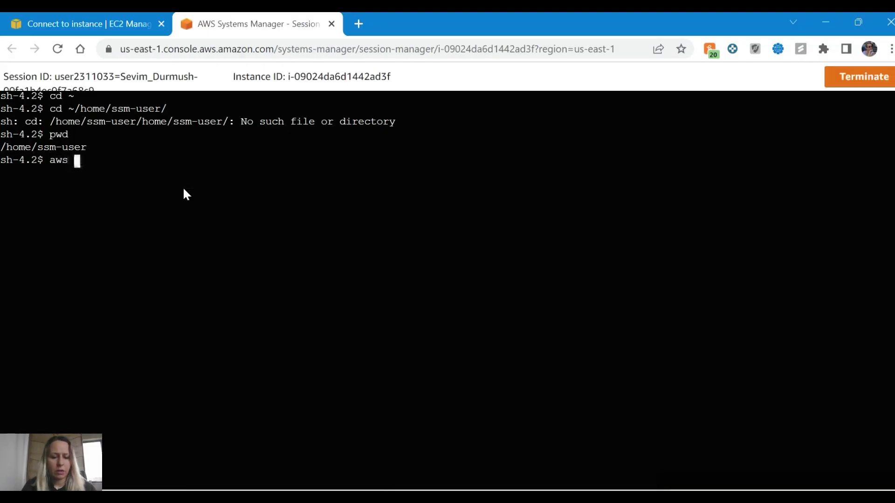
type(" l")
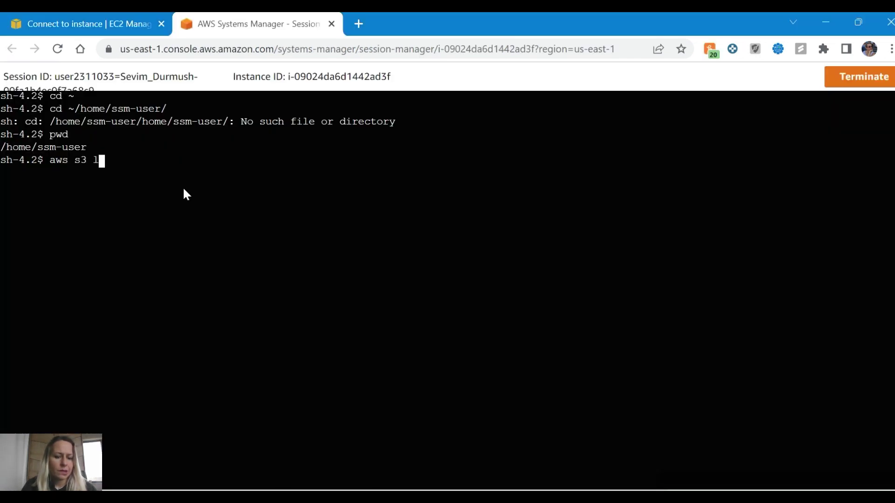
type("s")
key("Return")
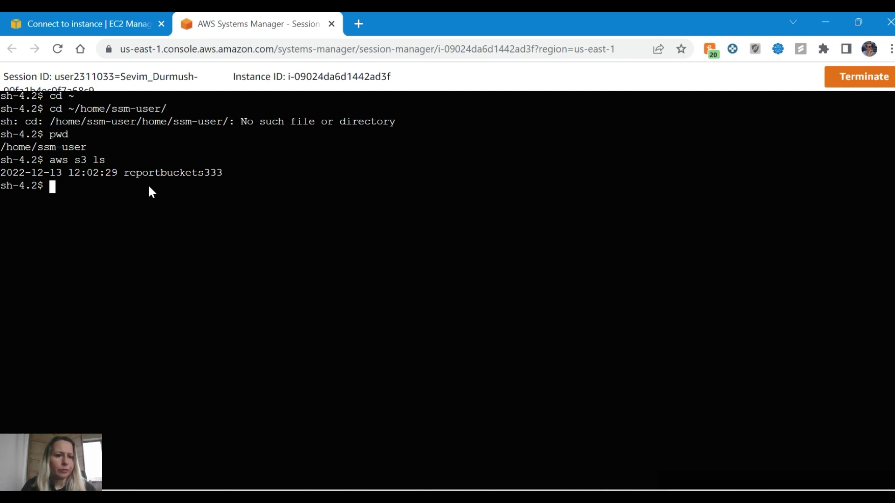
Compare the bucket listing with the lab's sample output, and read the instance profile note and instruction 48
key("alt+Tab")
scroll(196, 364, "down", 3)
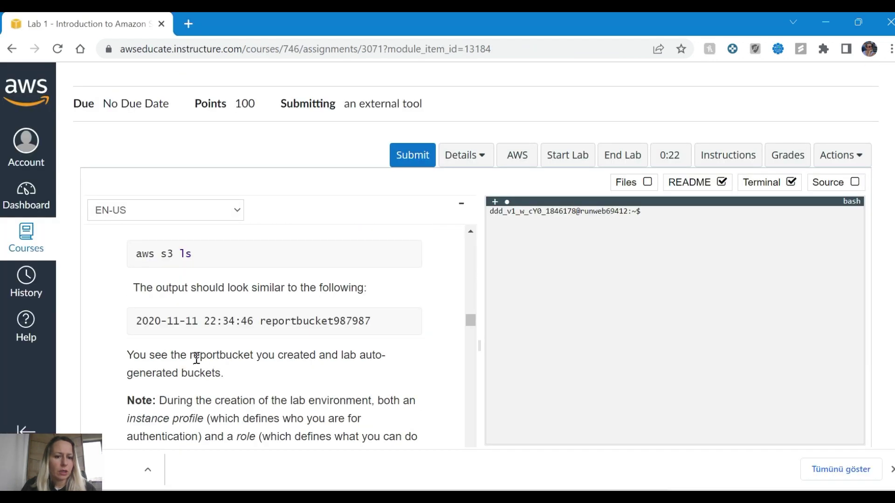
key("alt+Tab")
key("alt+Tab")
scroll(229, 354, "down", 5)
scroll(221, 333, "up", 2)
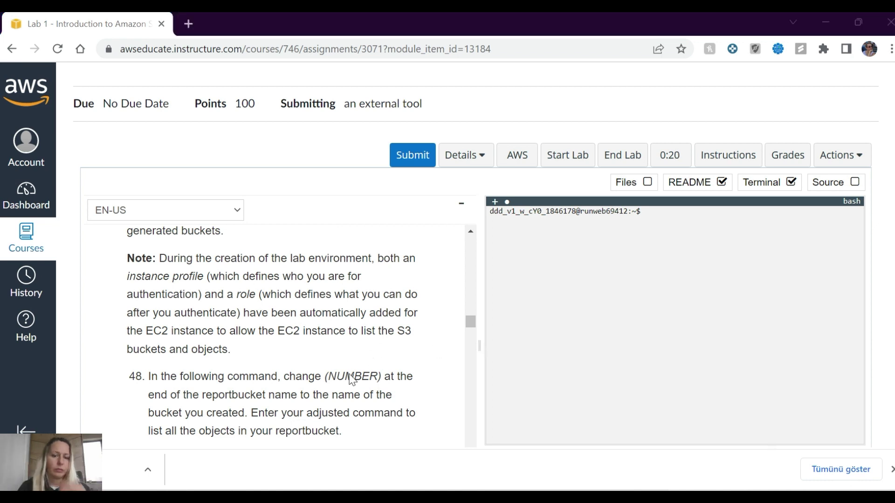
scroll(311, 371, "down", 1)
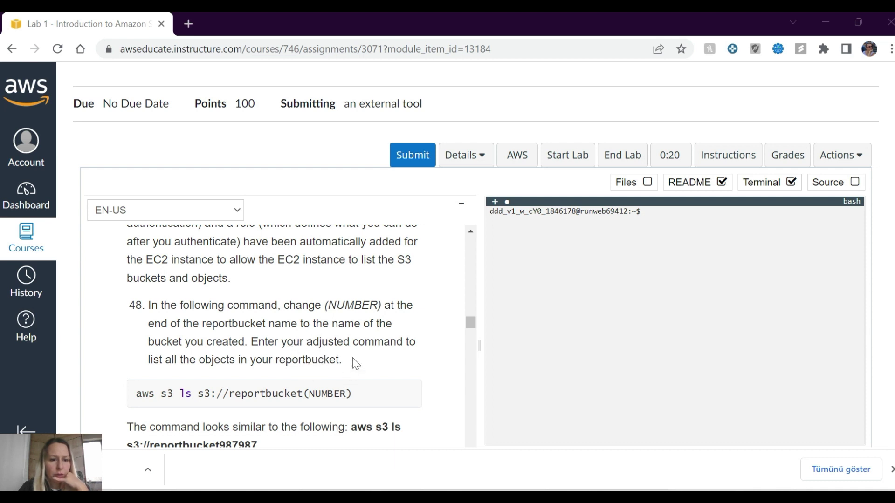
scroll(375, 365, "down", 1)
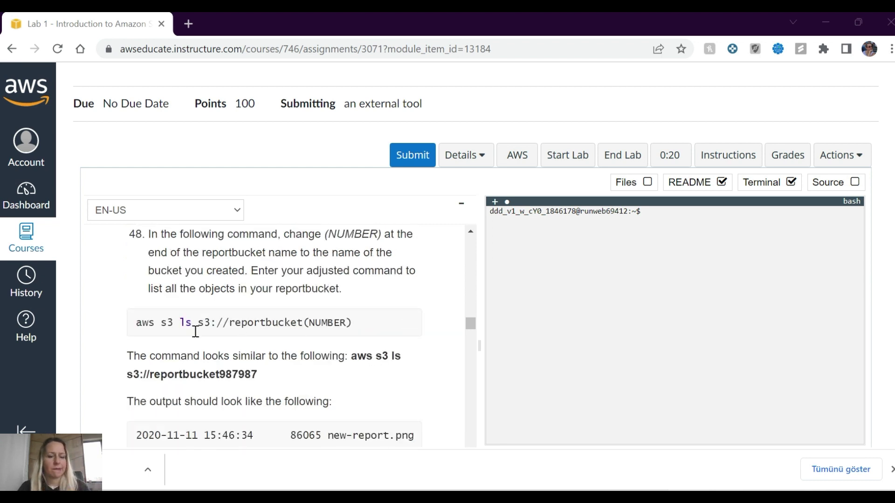
Enter the command aws s3 ls s3://reportbuckets333 at the session prompt, following the syntax in lab instruction 48
left_click(239, 319)
key("alt+Tab")
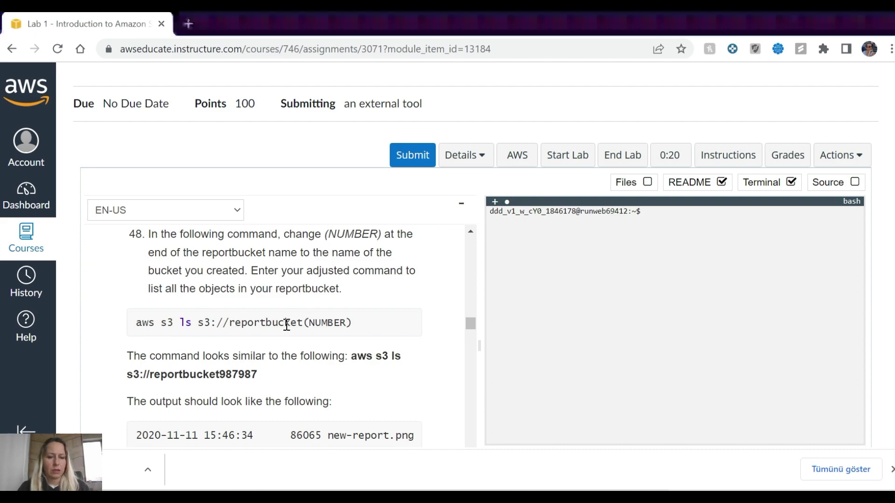
type("aws s3")
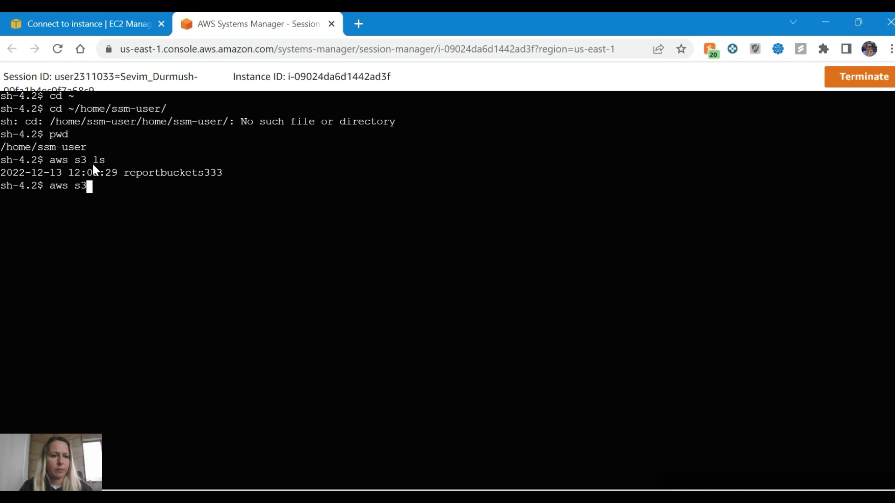
key("alt+Tab")
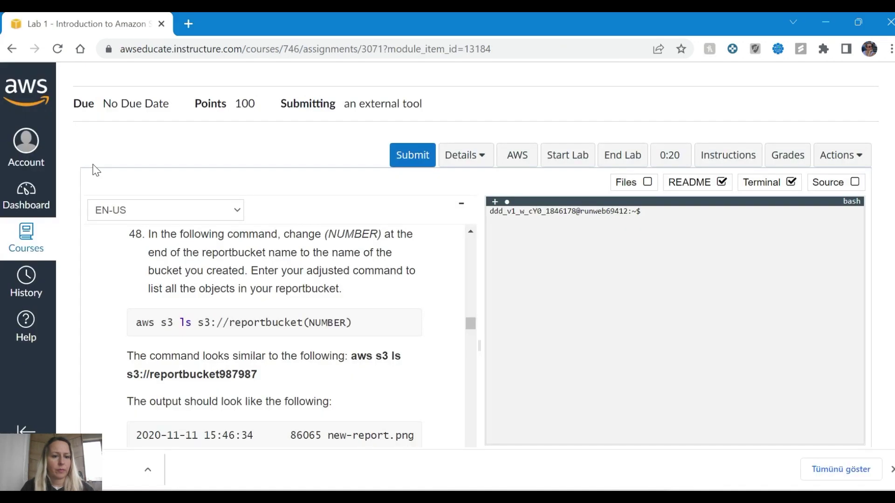
key("alt+Tab")
type("ls")
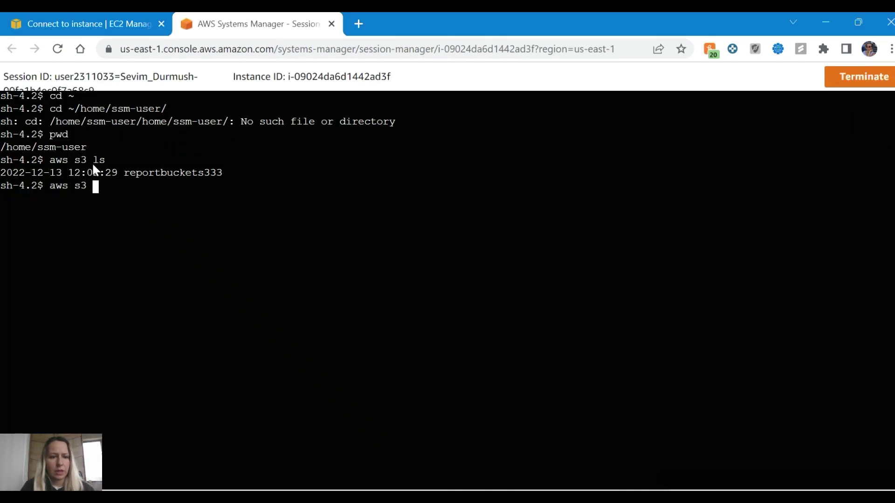
key("alt+Tab")
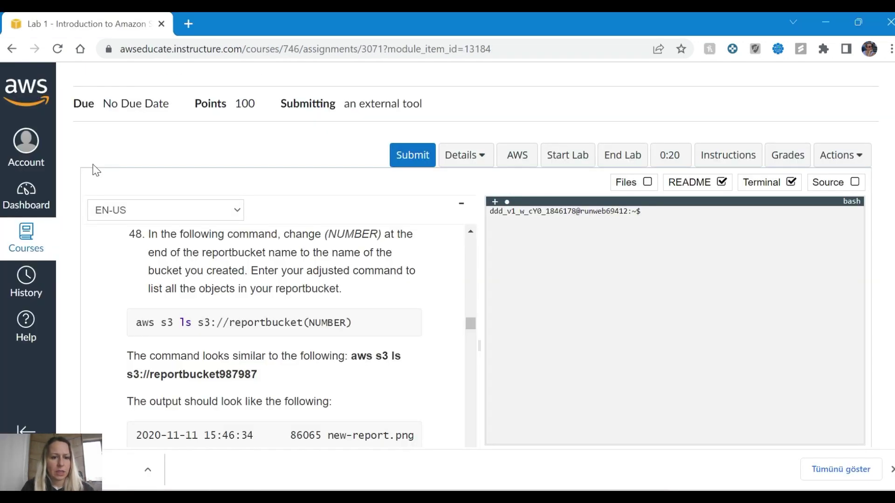
key("alt+Tab")
type("s3")
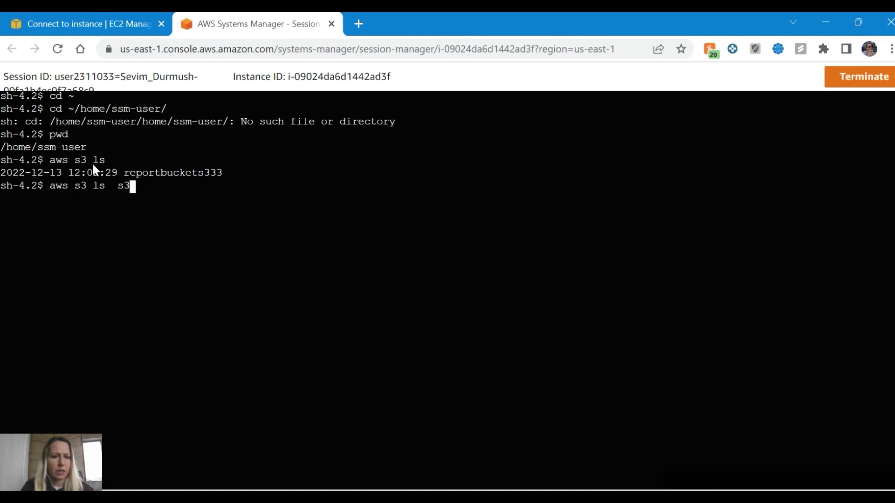
key("alt+Tab")
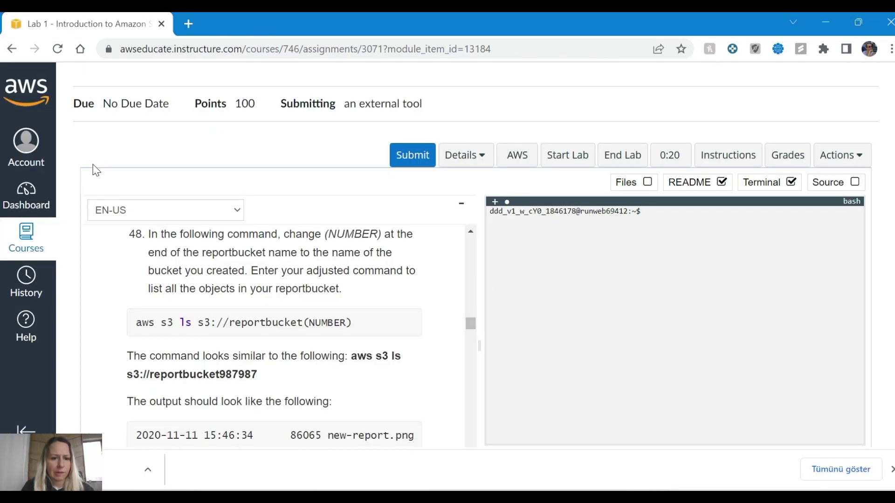
key("alt+Tab")
type(":")
type("//")
key("alt+Tab")
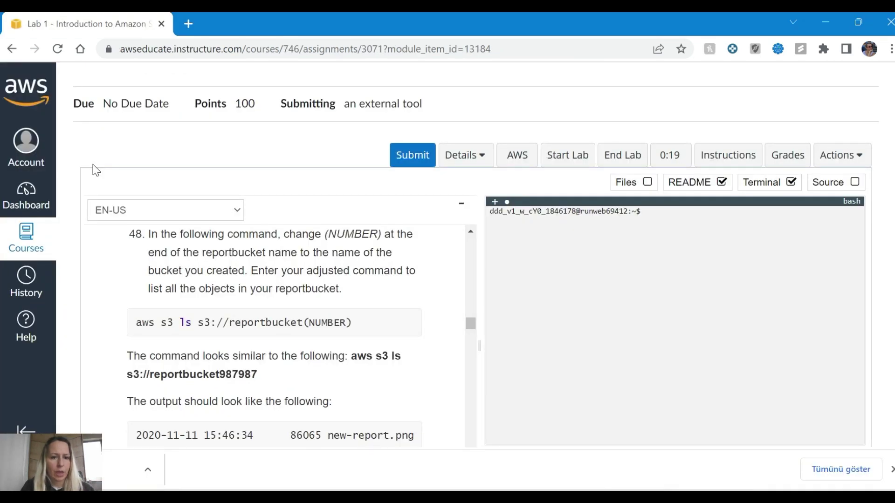
key("alt+Tab")
type("reportbucket")
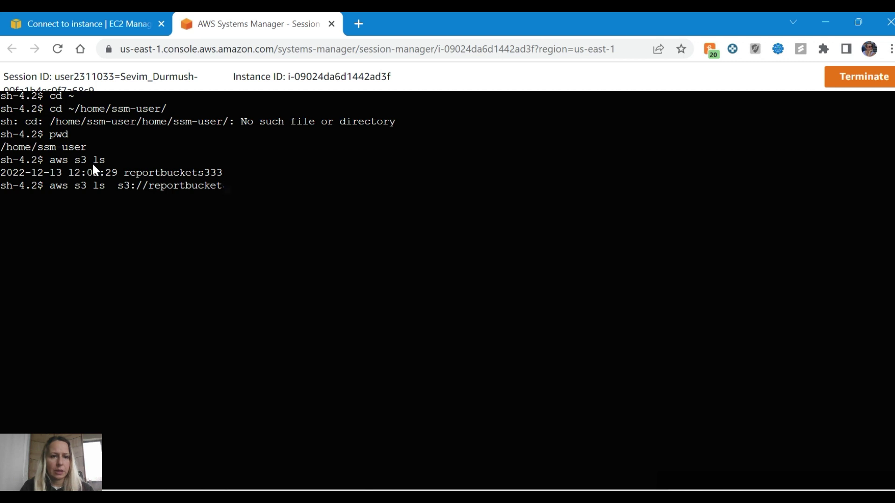
type("s333")
Check the expected output under lab instruction 48 and run the prepared command to list the bucket's objects
key("alt+Tab")
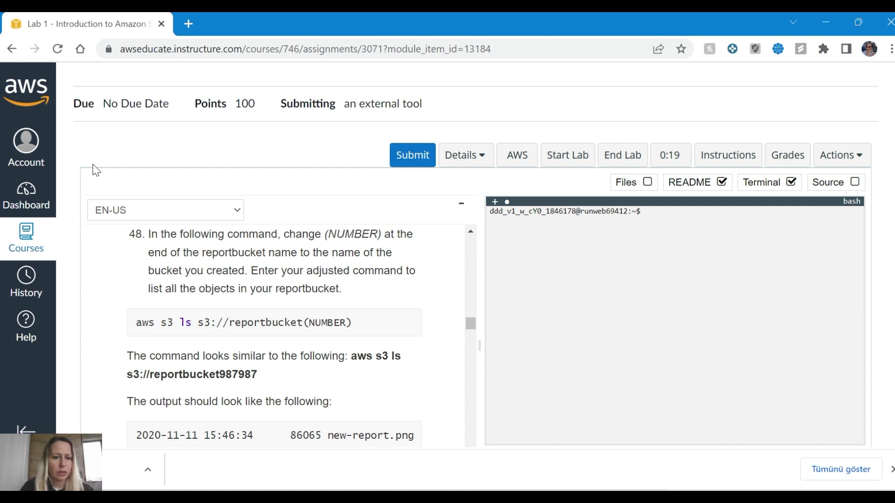
scroll(293, 320, "down", 2)
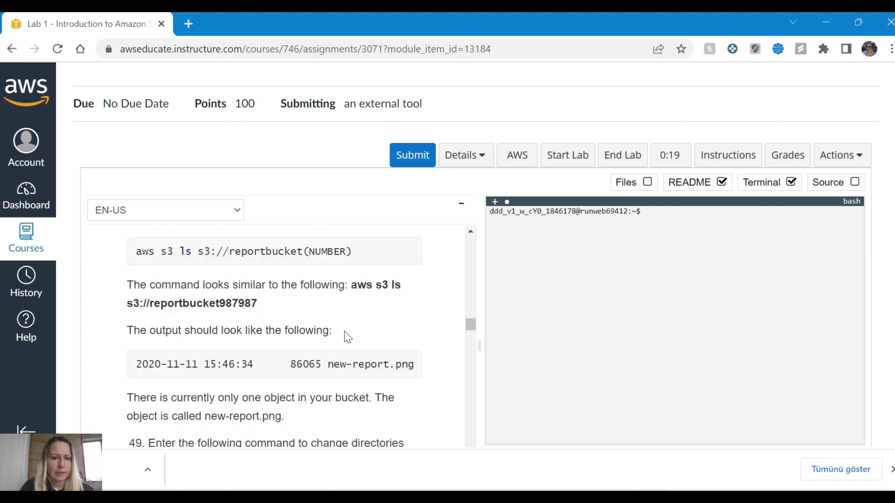
key("alt+Tab")
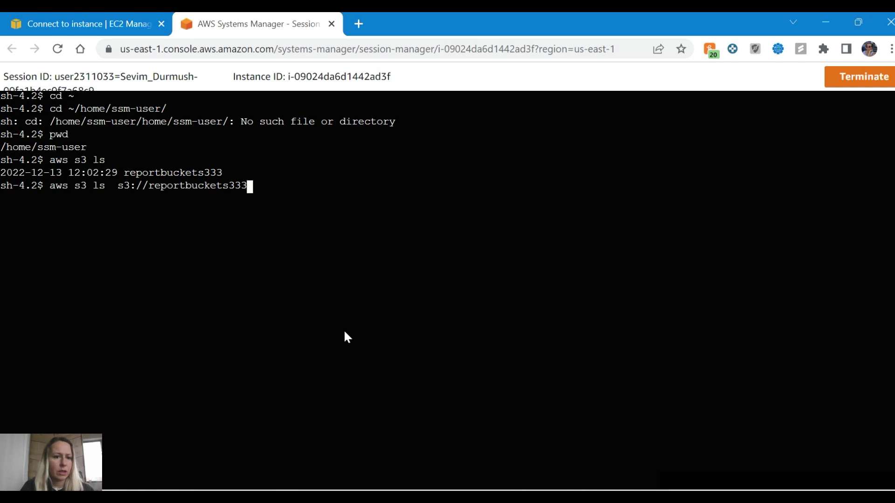
key("Return")
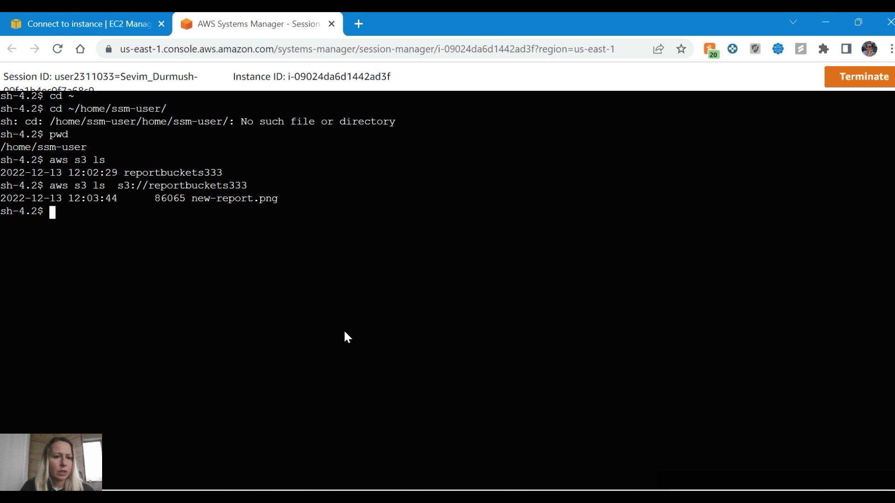
Read lab instructions 49 and 50, and change into the reports directory with cd reports
key("alt+Tab")
scroll(344, 336, "down", 2)
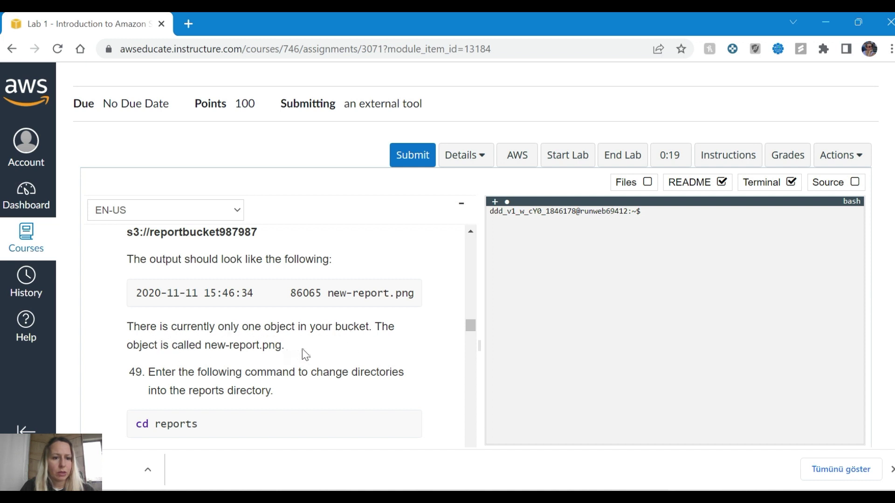
scroll(305, 347, "down", 4)
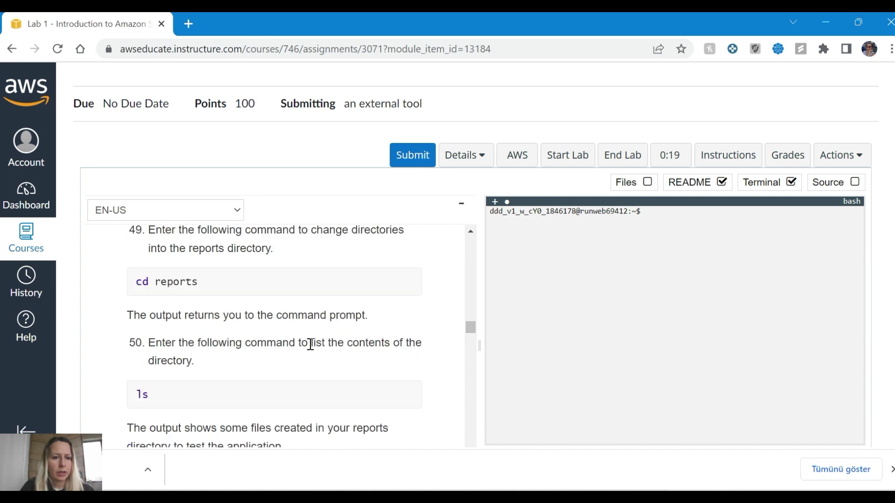
key("alt+Tab")
type("cd")
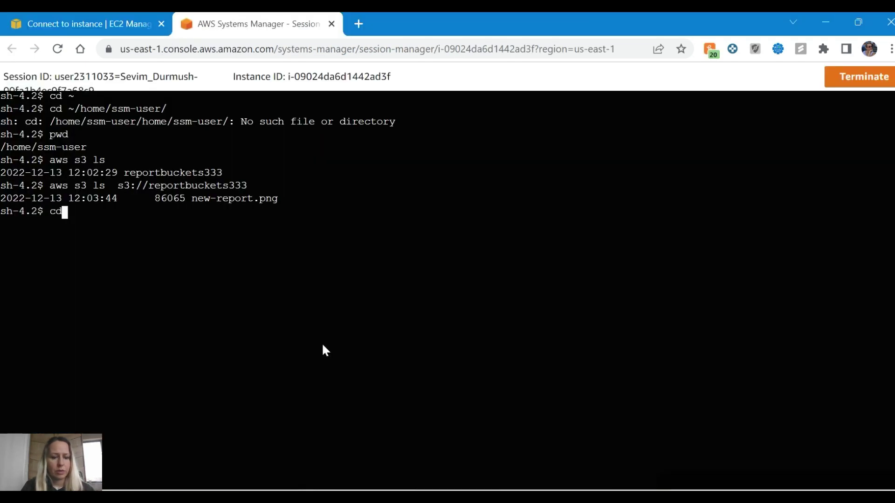
type(" reports")
key("Return")
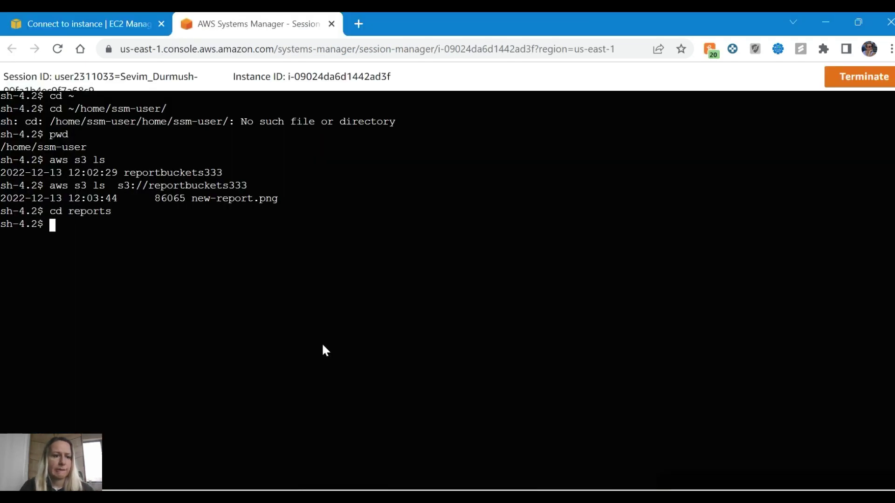
Check lab instruction 50 and list the contents of the reports directory with ls in the session
key("alt+Tab")
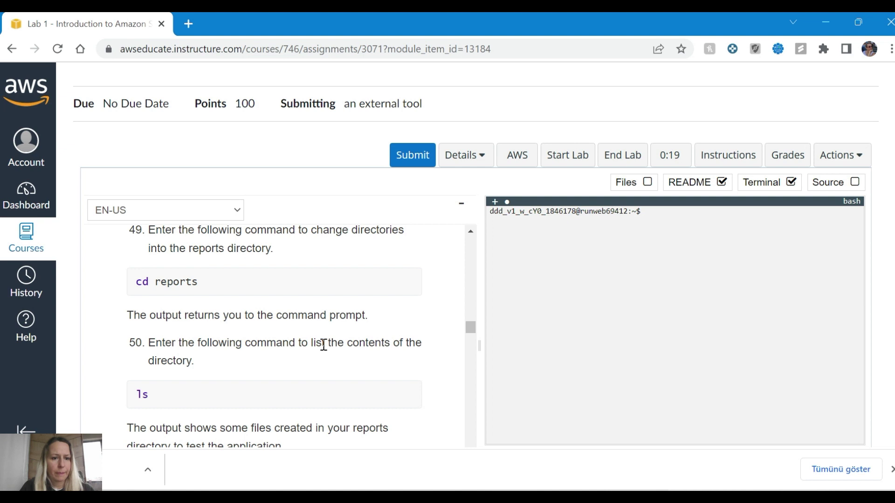
key("alt+Tab")
type("ls")
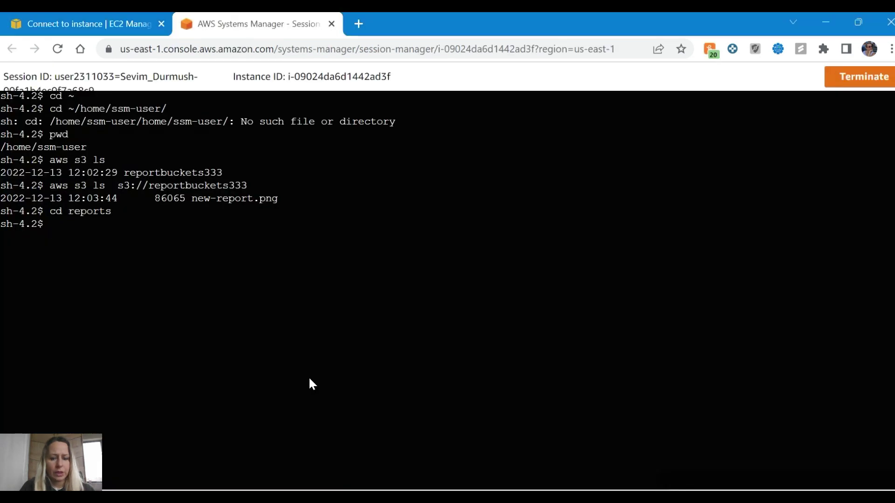
key("Return")
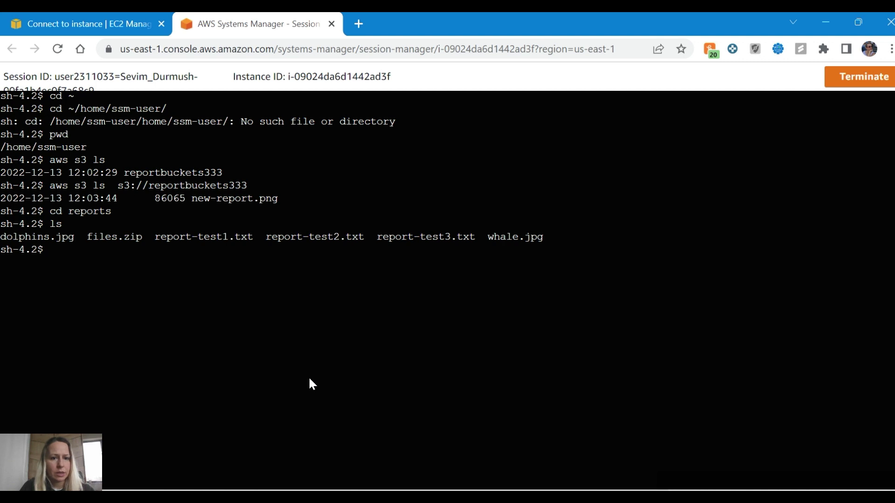
Compare the directory listing with the lab's sample output and read instruction 51 on copying a file to the bucket
key("alt+Tab")
scroll(236, 373, "down", 2)
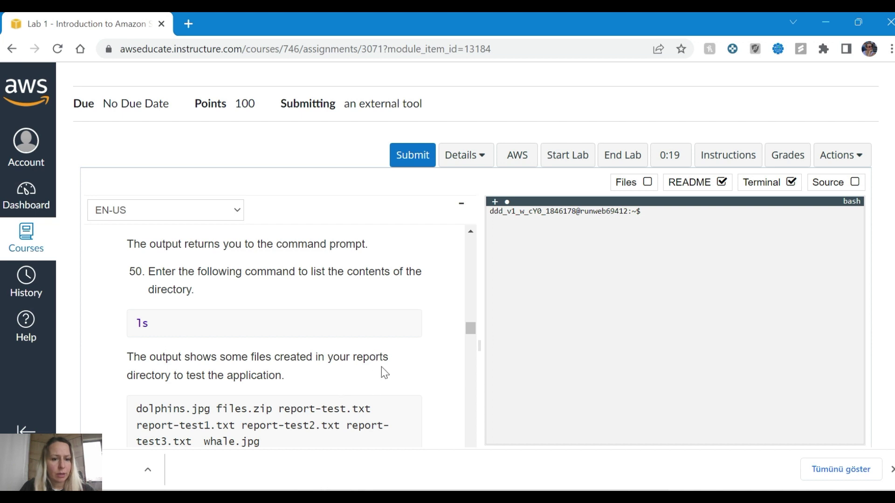
scroll(386, 363, "down", 1)
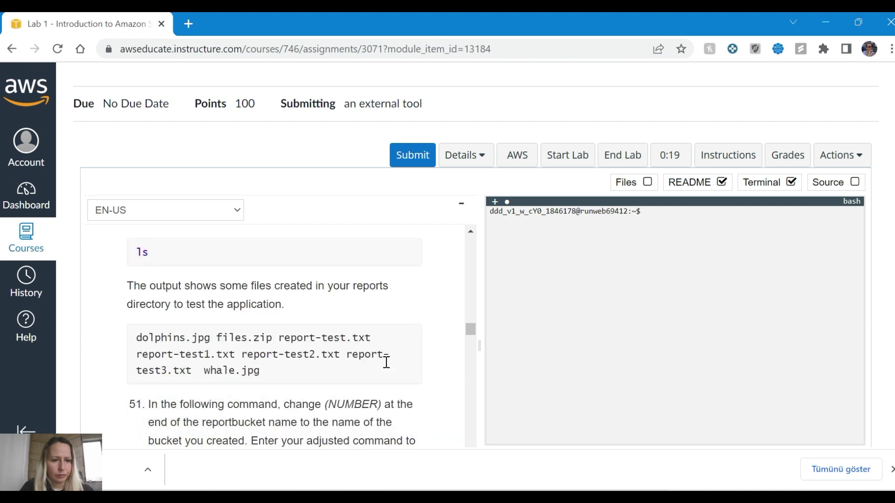
scroll(386, 362, "down", 1)
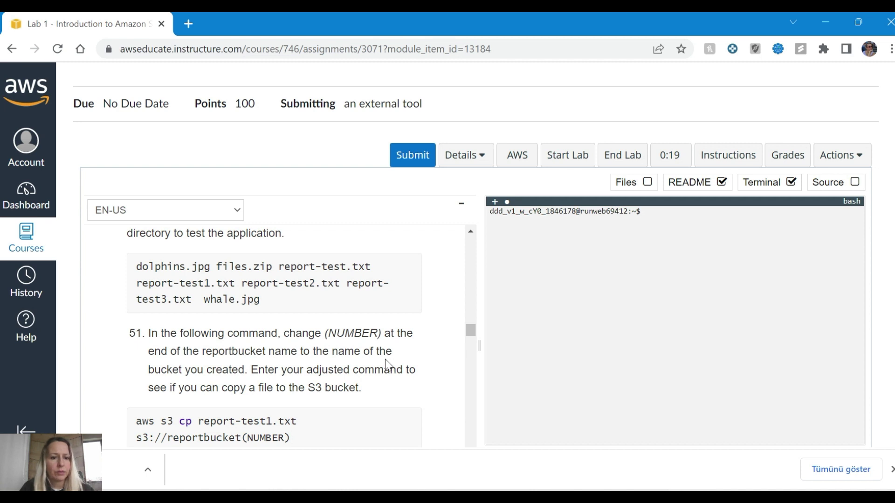
scroll(385, 362, "down", 1)
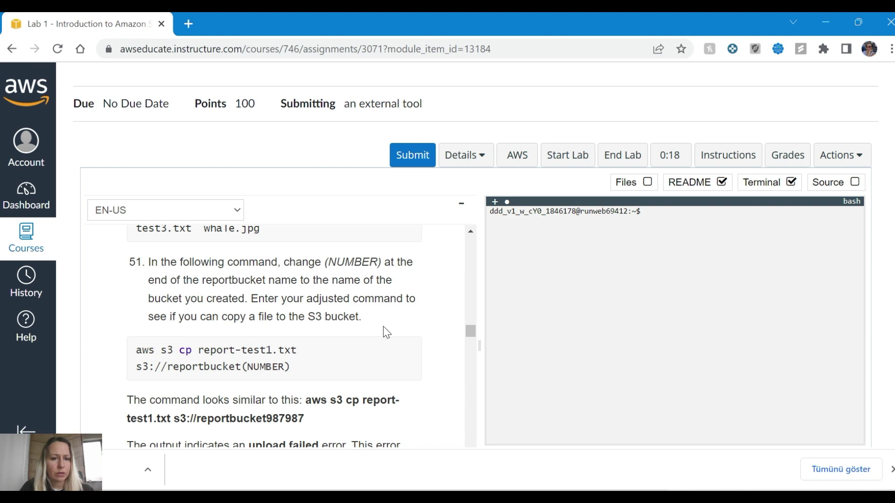
Begin the copy command at the session prompt with aws s3 cp report-test1.txt, following the syntax in lab instruction 51
key("alt+Tab")
type("aws s3")
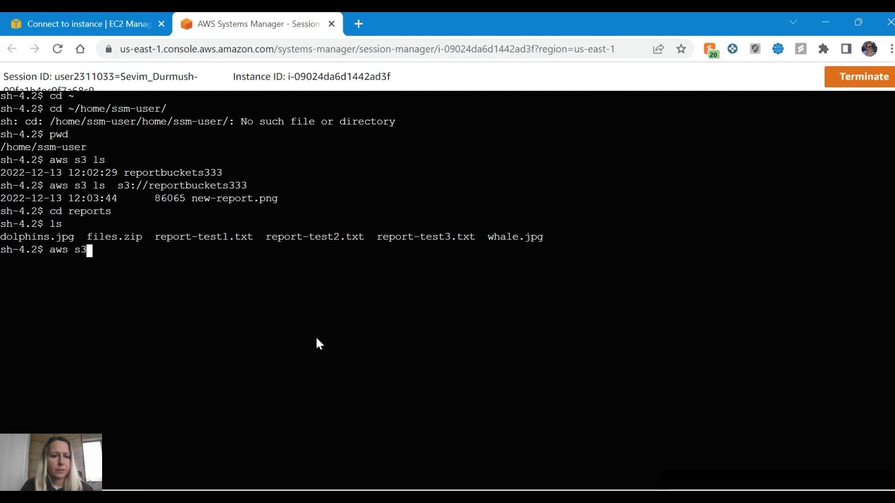
key("alt+Tab")
key("alt+Tab")
type("cp")
key("alt+Tab")
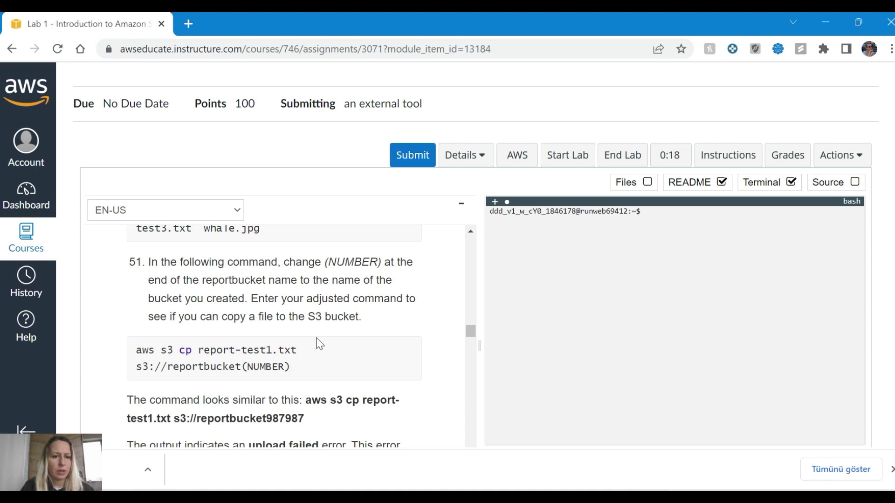
key("alt+Tab")
type("report")
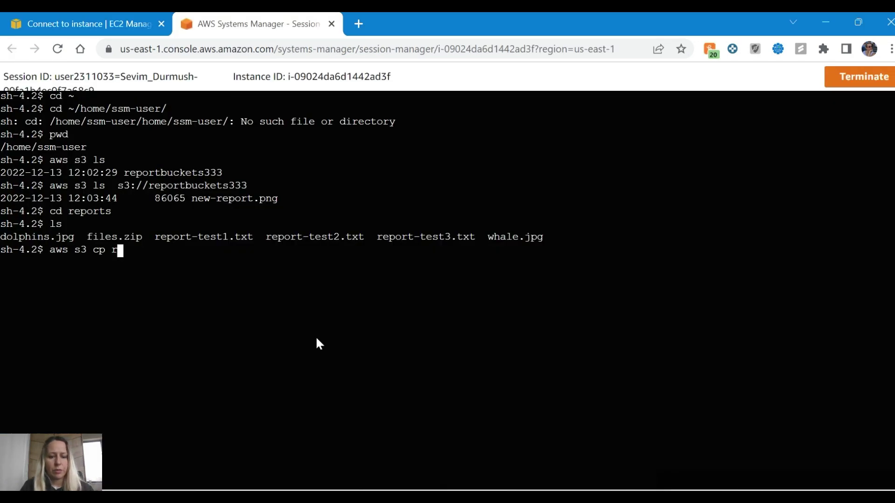
key("alt+Tab")
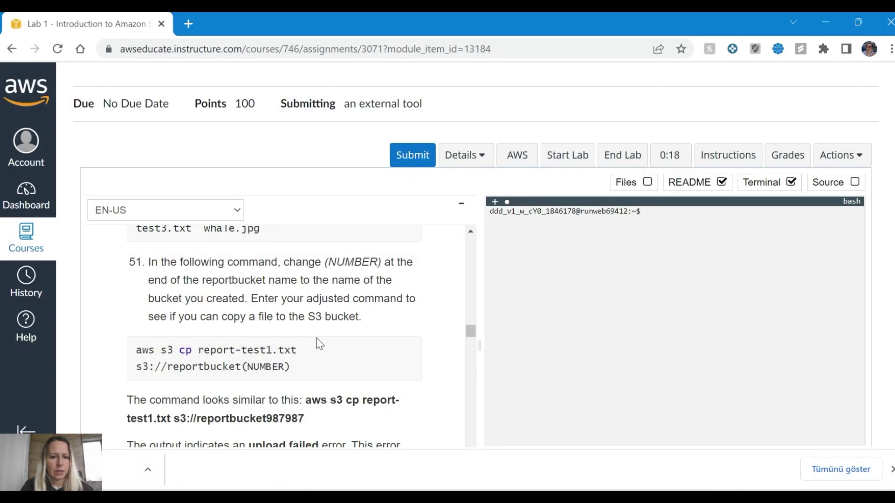
key("alt+Tab")
type("-test")
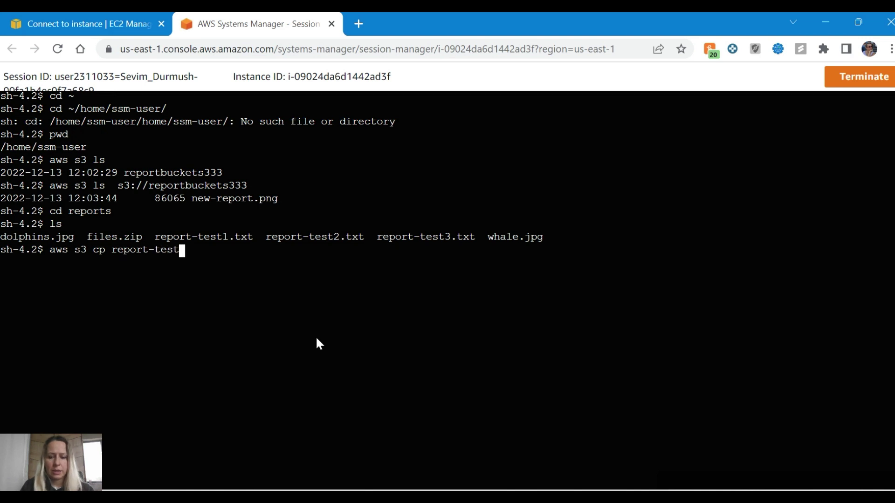
key("alt+Tab")
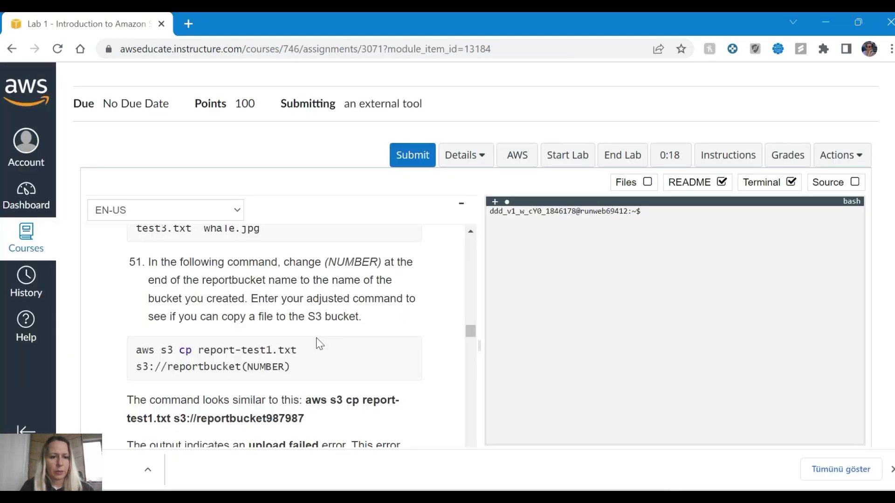
key("alt+Tab")
type("1.txt")
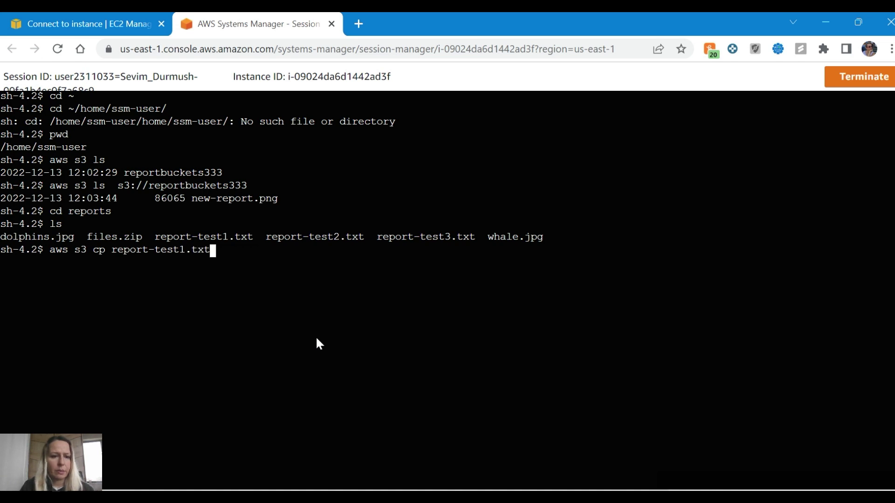
Complete the copy command with the destination s3://reportbuckets333, check it against instruction 51, and run it
key("alt+Tab")
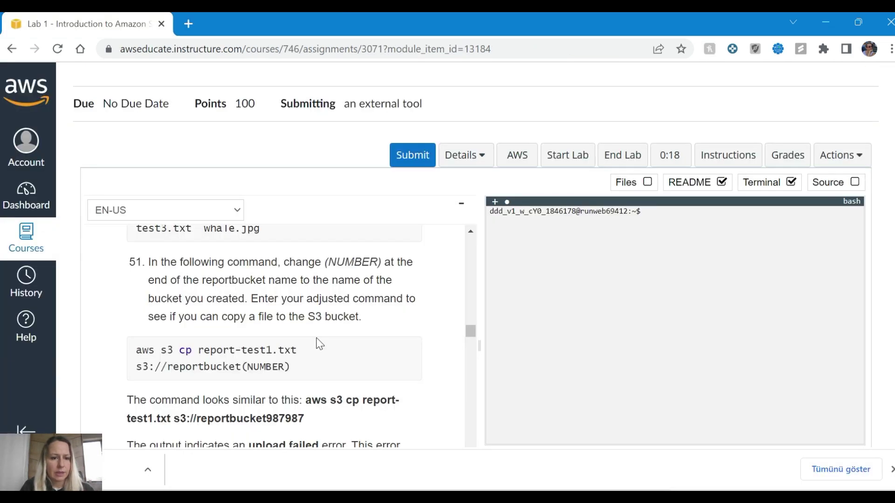
key("alt+Tab")
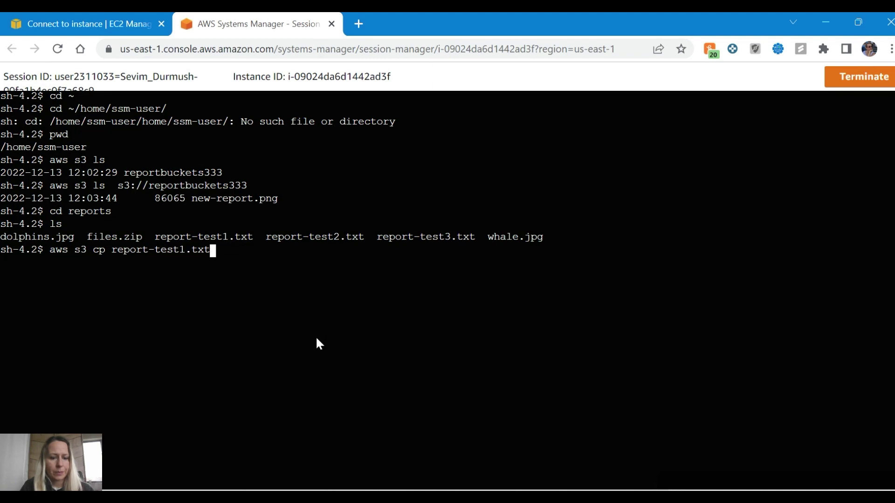
key("alt+Tab")
key("alt+Tab")
type("s3")
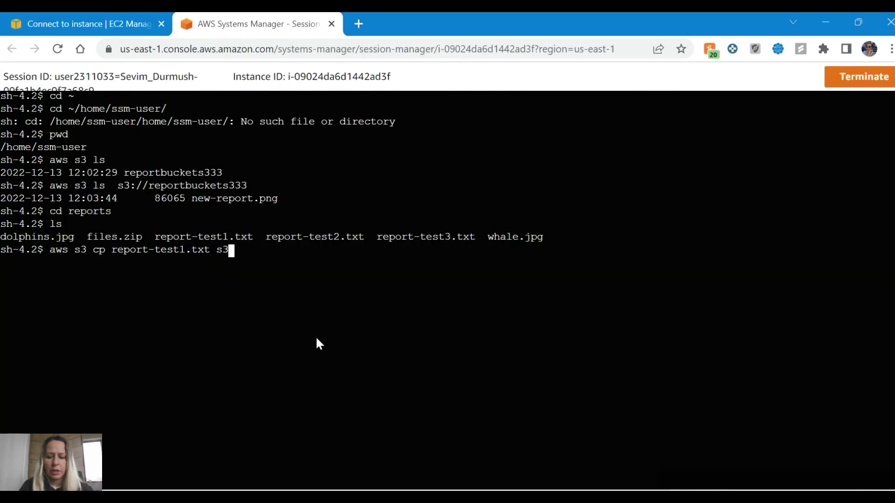
type("://")
key("alt+Tab")
key("alt+Tab")
type("reportbucket")
key("alt+Tab")
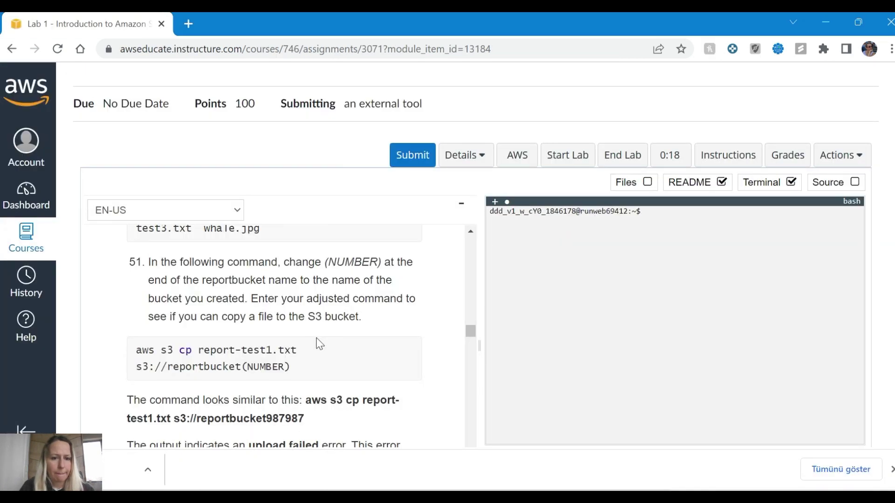
key("alt+Tab")
type("s3")
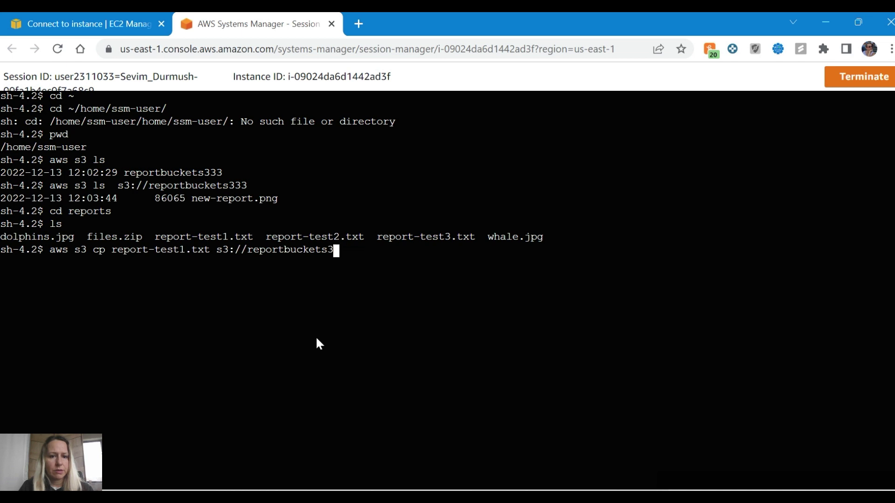
type("33")
key("alt+Tab")
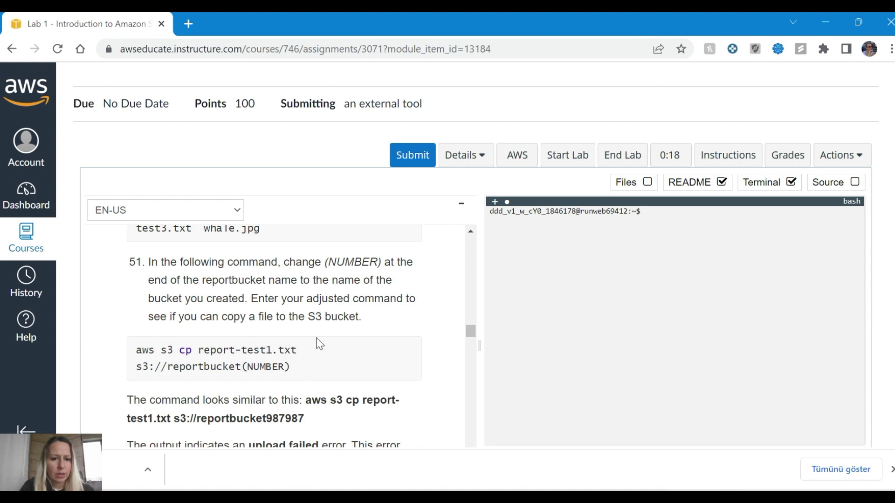
key("alt+Tab")
key("Return")
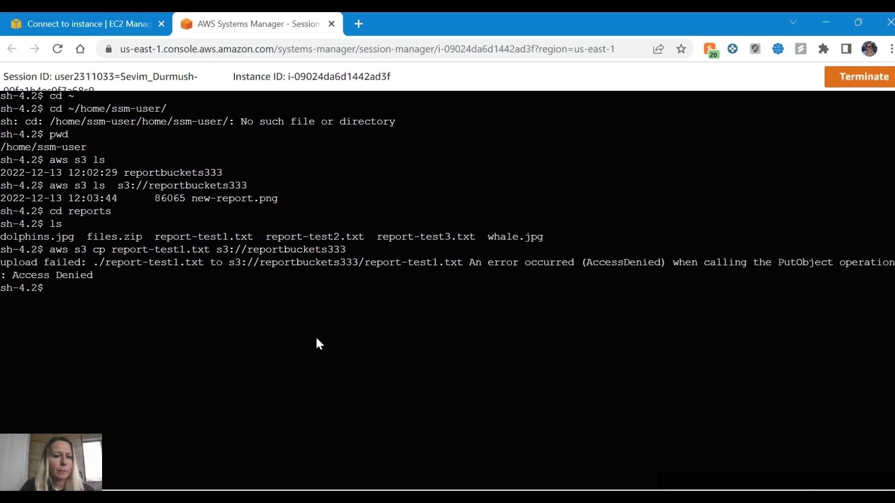
Compare the copy command and its output with lab instruction 51 and the explanation of the expected output
key("alt+Tab")
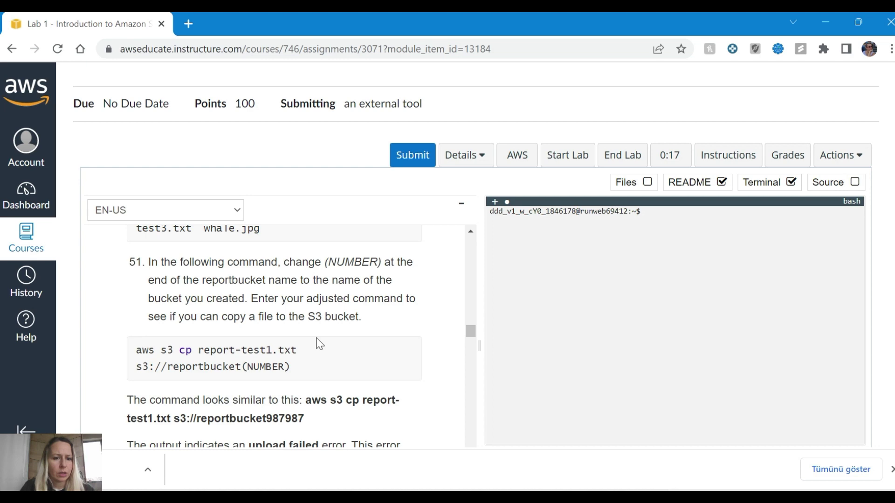
key("alt+Tab")
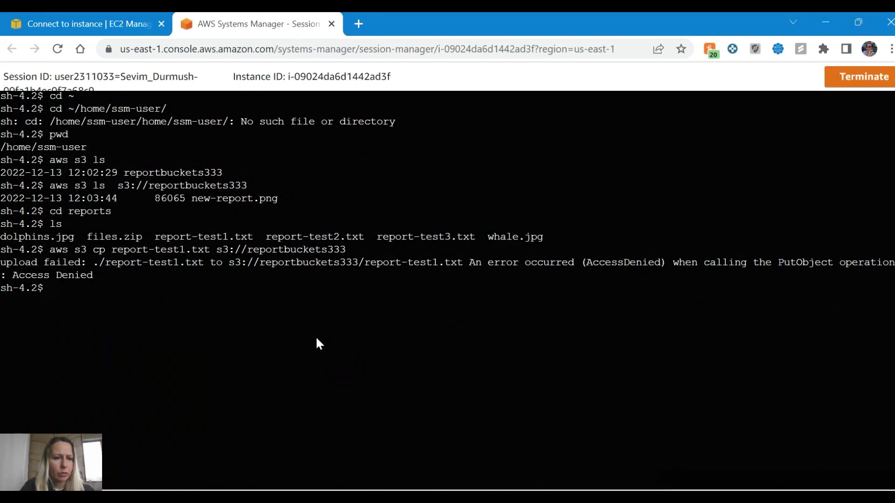
key("alt+Tab")
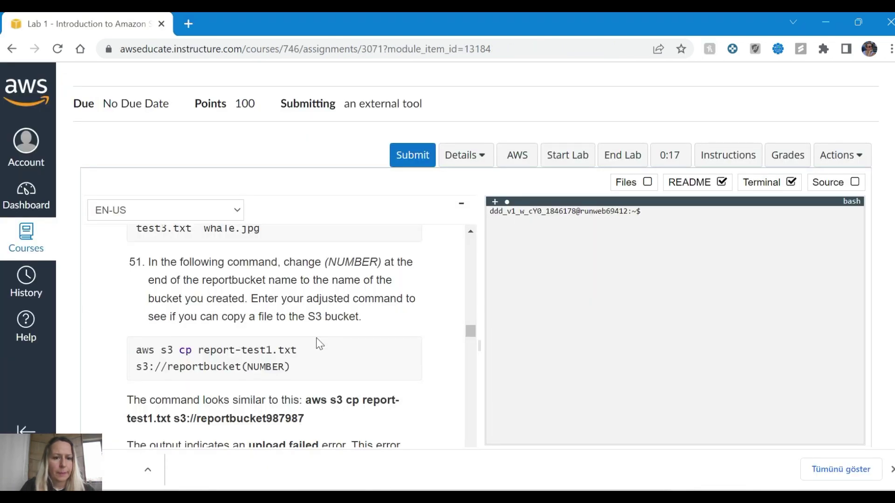
key("alt+Tab")
key("alt+Tab")
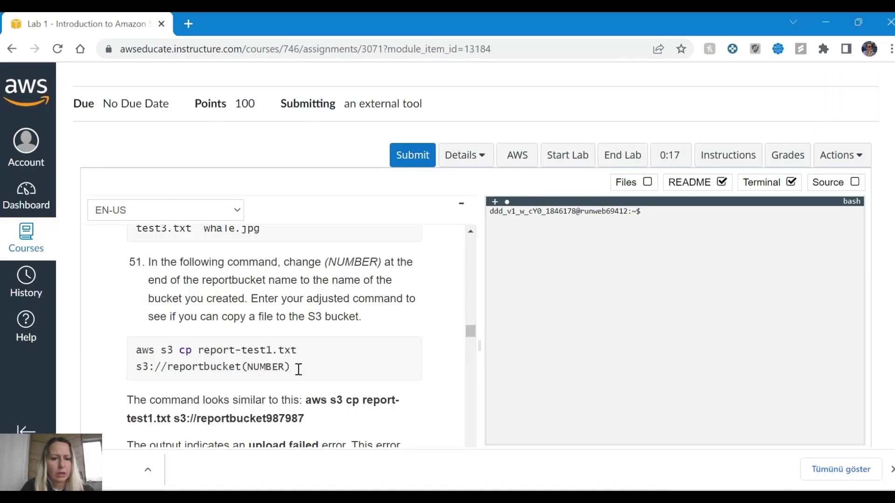
key("alt+Tab")
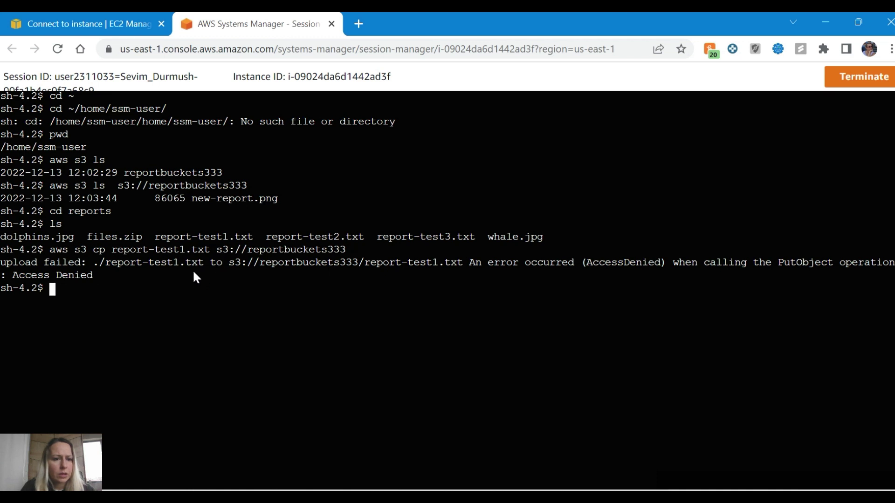
key("alt+Tab")
scroll(186, 347, "down", 2)
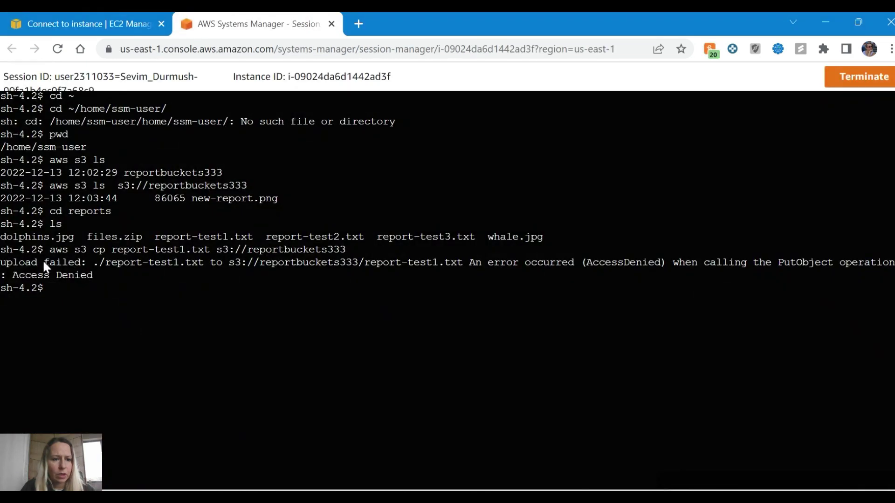
key("alt+Tab")
scroll(300, 364, "down", 2)
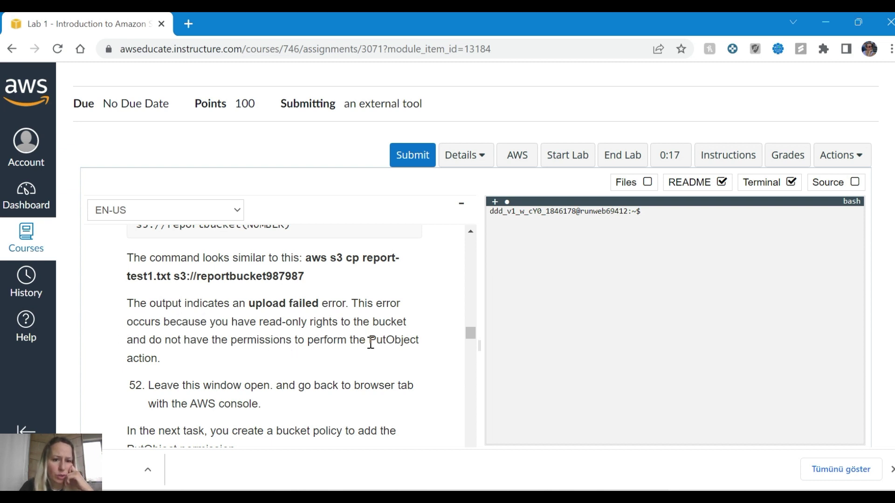
Read lab instruction 52 and the opening of Task 5: Creating a bucket policy
scroll(175, 357, "down", 2)
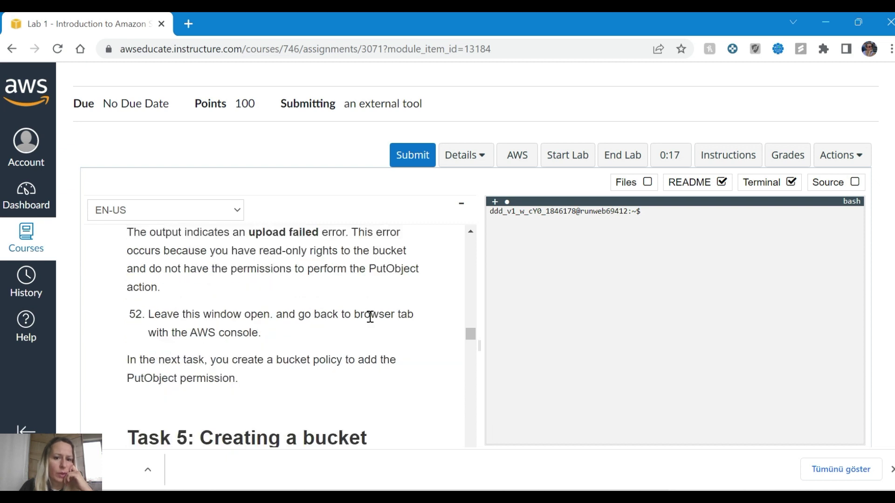
scroll(370, 317, "down", 2)
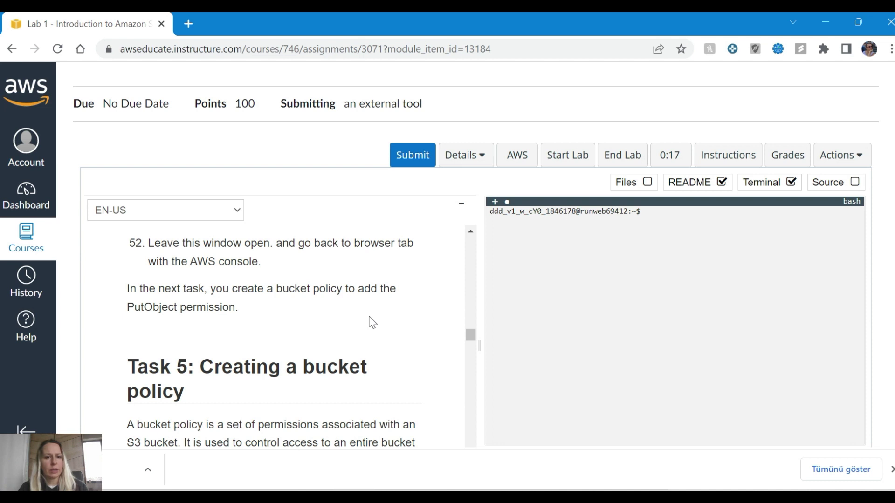
scroll(261, 354, "down", 2)
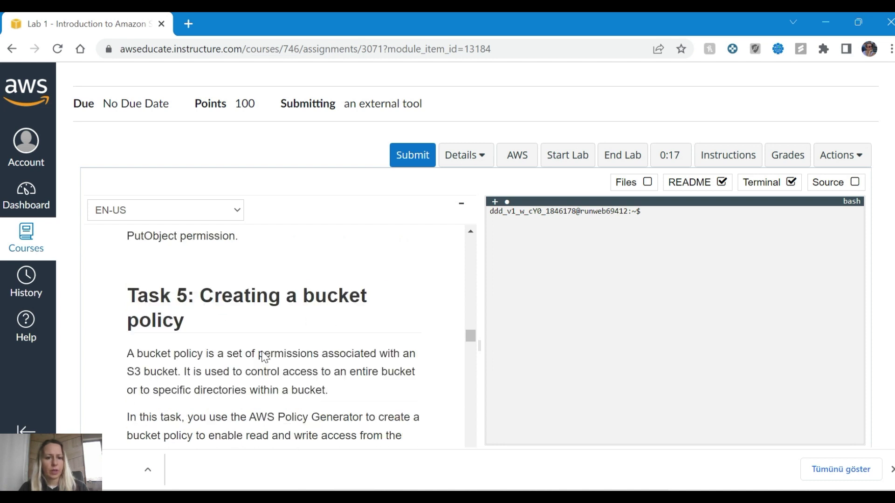
scroll(262, 347, "down", 2)
scroll(262, 347, "up", 2)
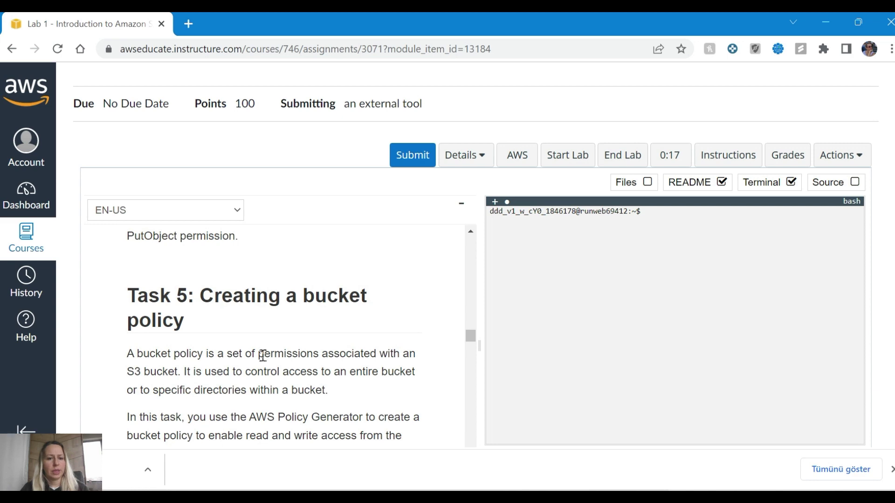
Return to the EC2 console page while leaving the session open, and read the Task 5 introduction in the lab instructions
key("alt+Tab")
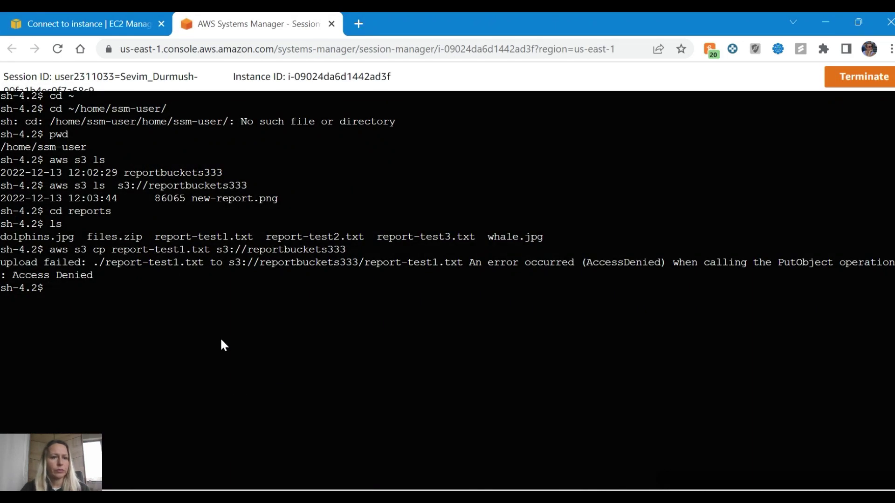
left_click(126, 21)
key("alt+Tab")
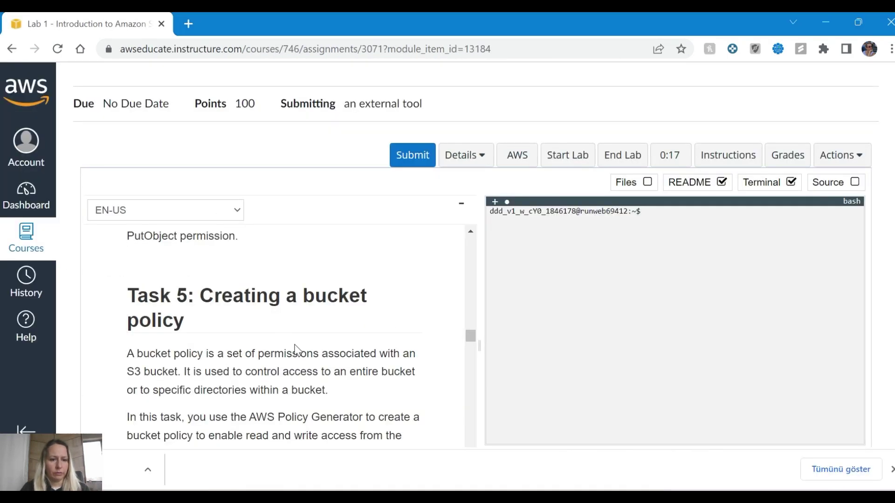
scroll(296, 347, "down", 2)
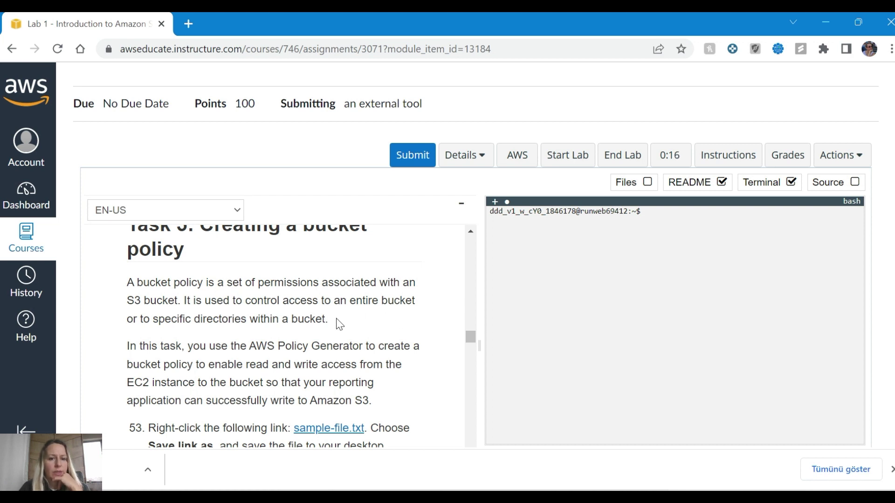
Follow instruction 53 by saving the linked sample-file.txt to the Downloads folder, and close the extra browser tab opened from the link
scroll(339, 323, "down", 2)
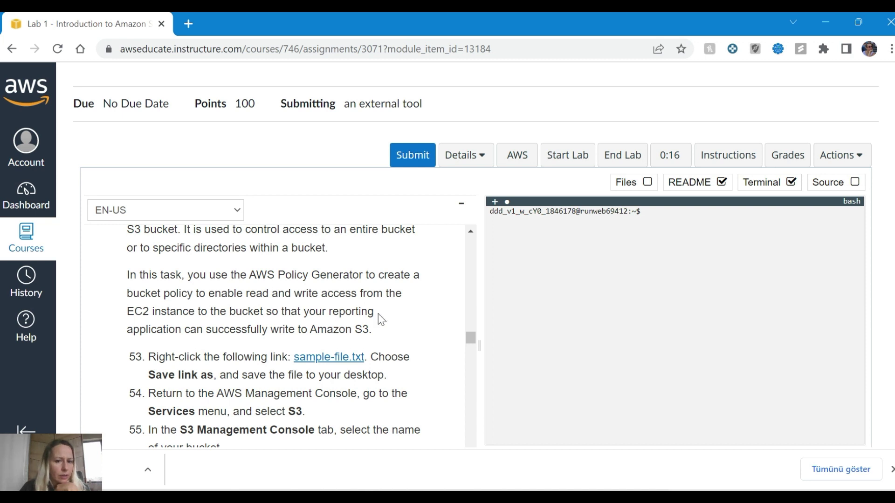
scroll(395, 319, "down", 2)
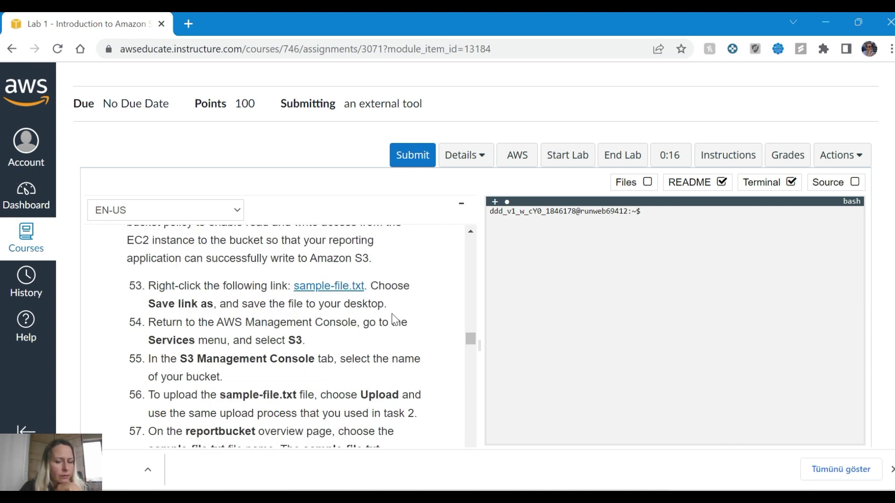
right_click(328, 288)
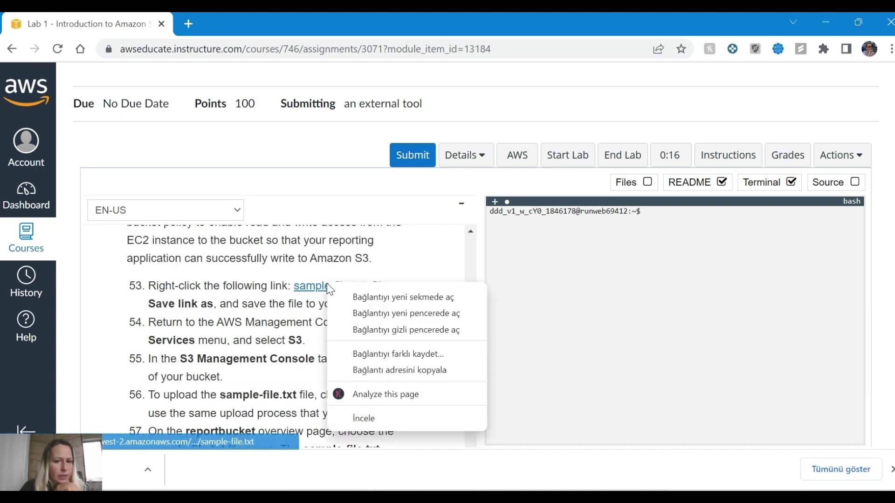
left_click(355, 296)
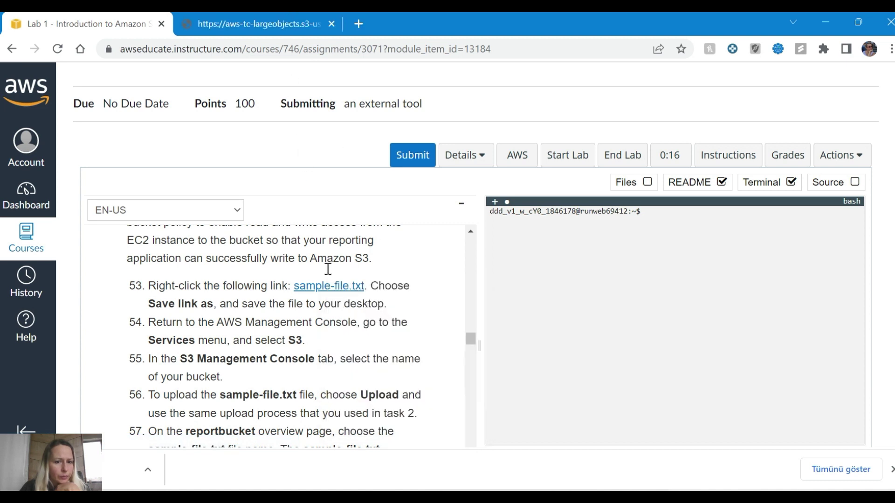
right_click(338, 292)
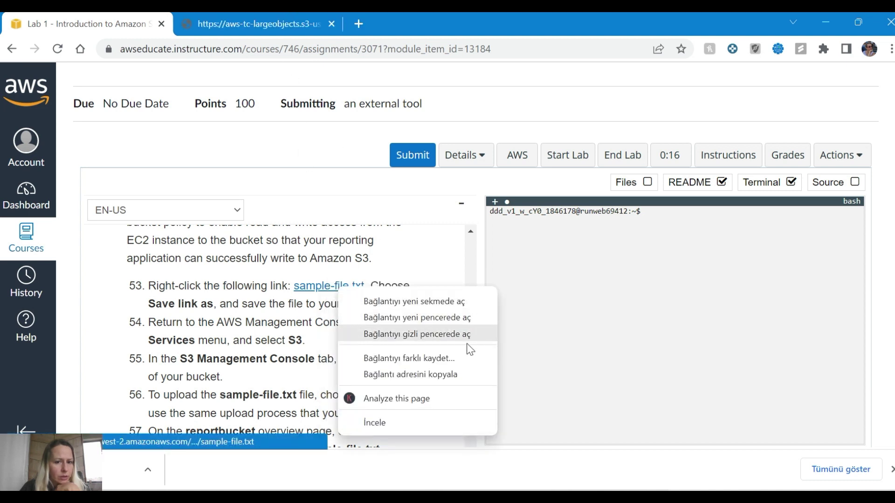
key("Escape")
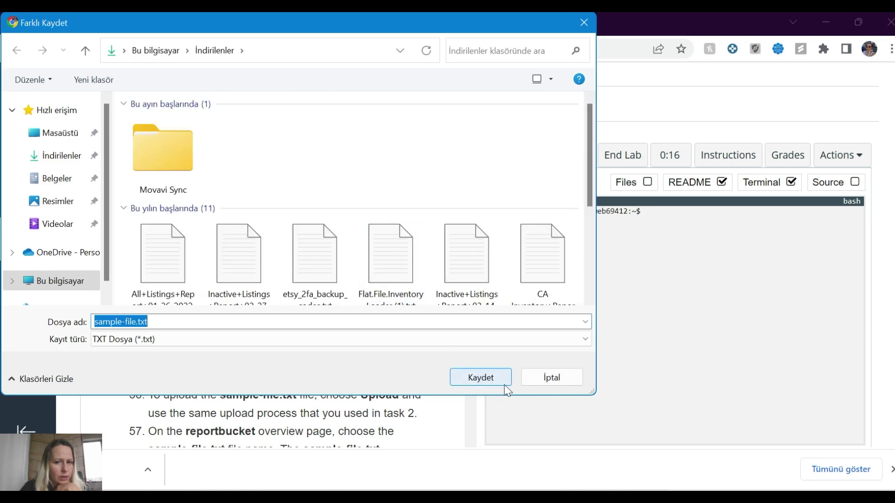
left_click(481, 378)
left_click(334, 23)
left_click(332, 24)
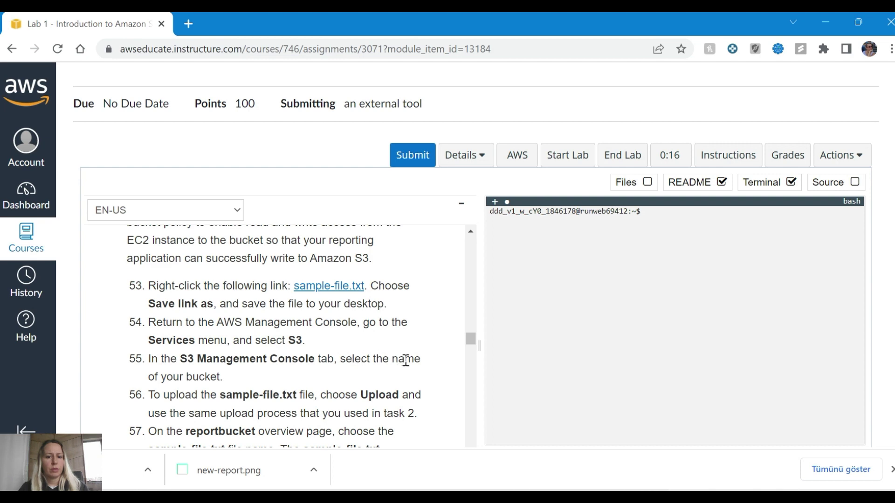
Return to the AWS Management Console, find the S3 service, and open the reportbuckets333 bucket
scroll(236, 378, "down", 1)
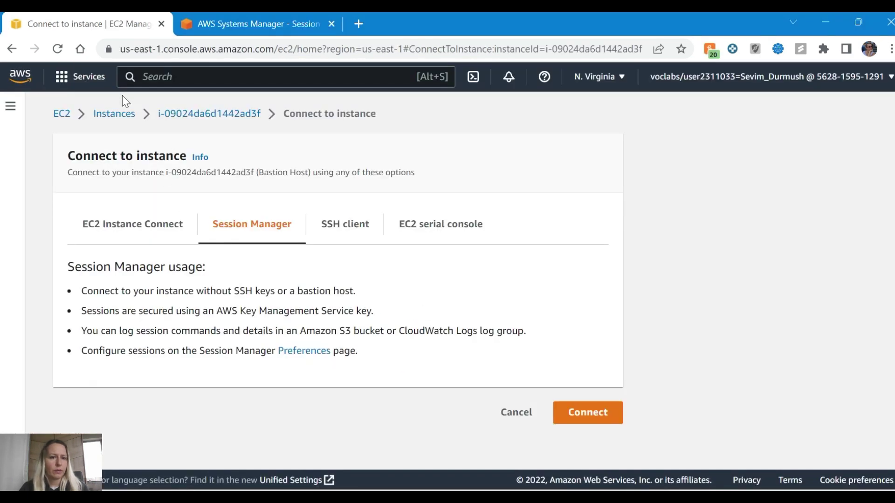
left_click(158, 78)
type("s3")
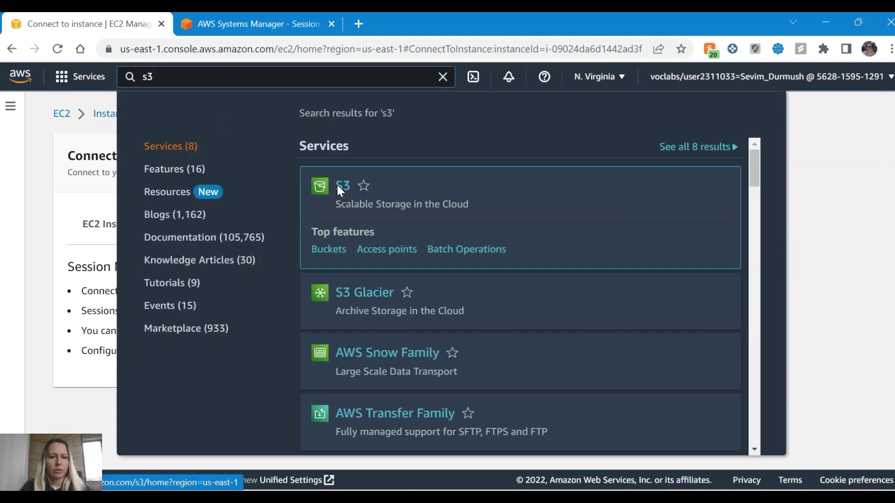
left_click(342, 185)
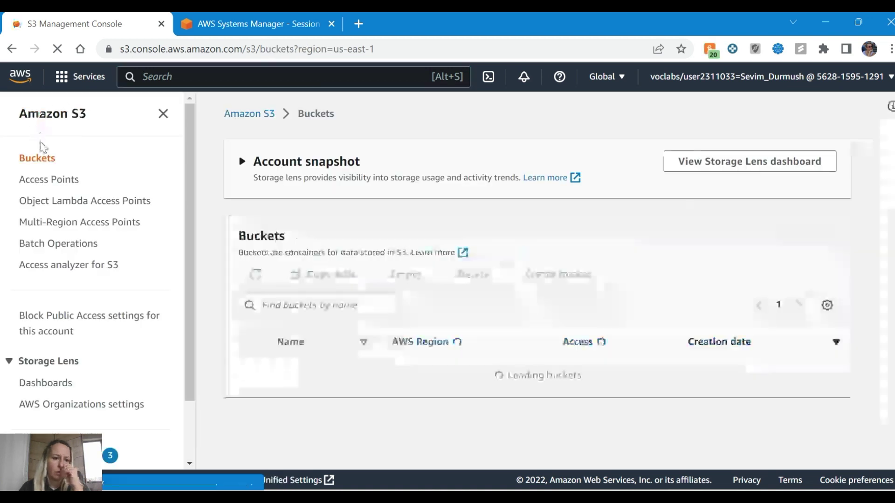
left_click(306, 381)
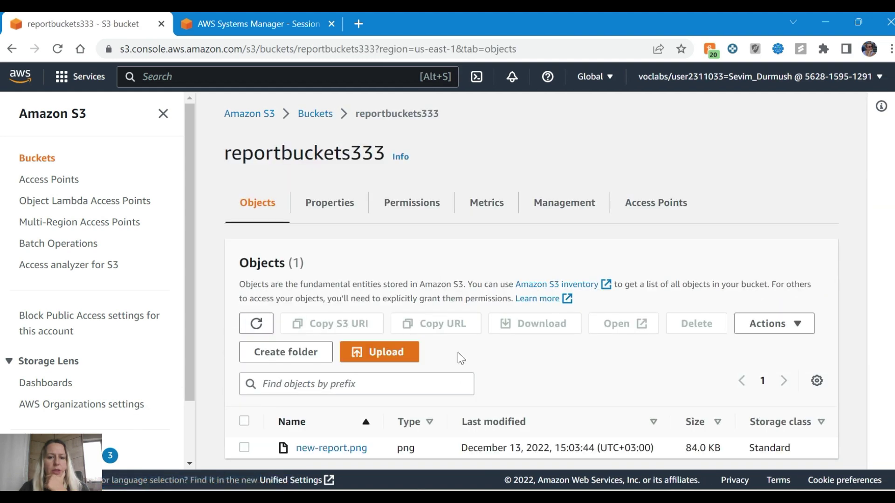
Start an upload to the reportbuckets333 bucket for sample-file.txt
left_click(380, 352)
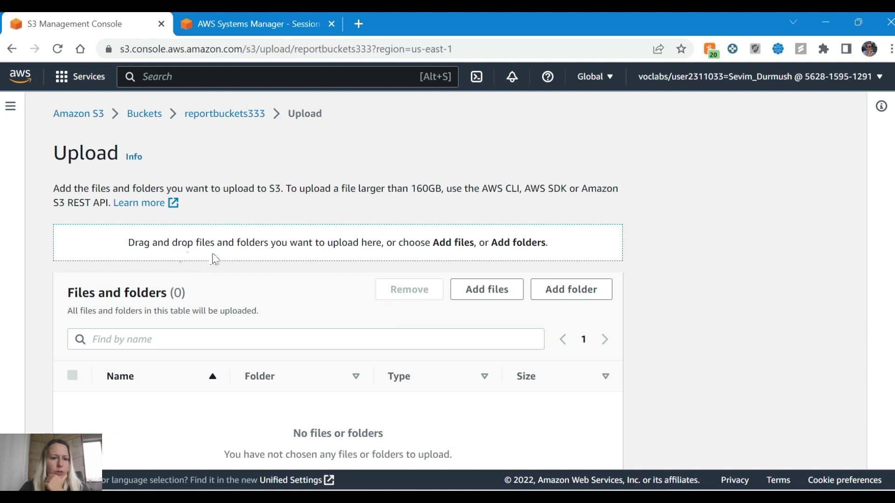
scroll(253, 275, "down", 7)
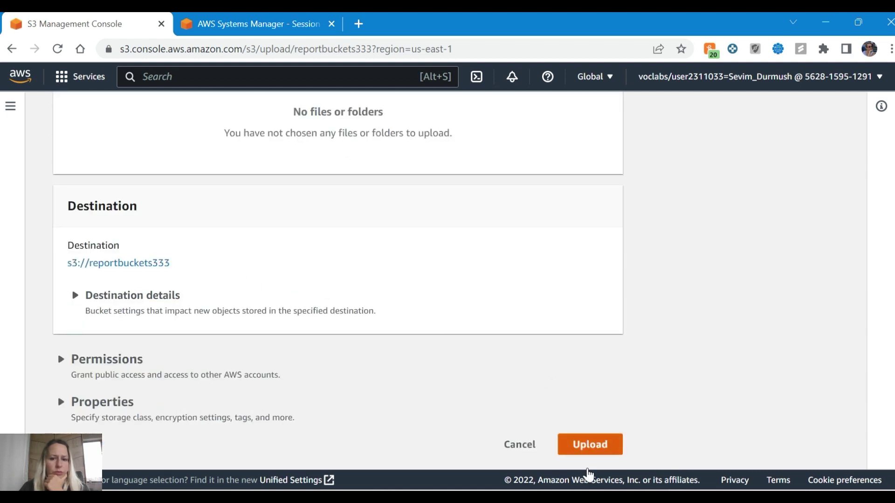
Add sample-file.txt to the upload list and upload it to the reportbuckets333 bucket
left_click(592, 447)
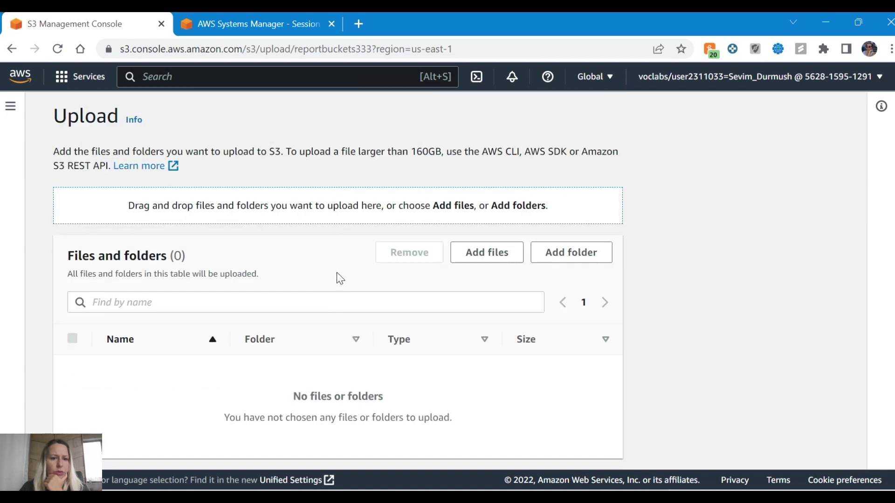
scroll(336, 275, "up", 1)
left_click(505, 293)
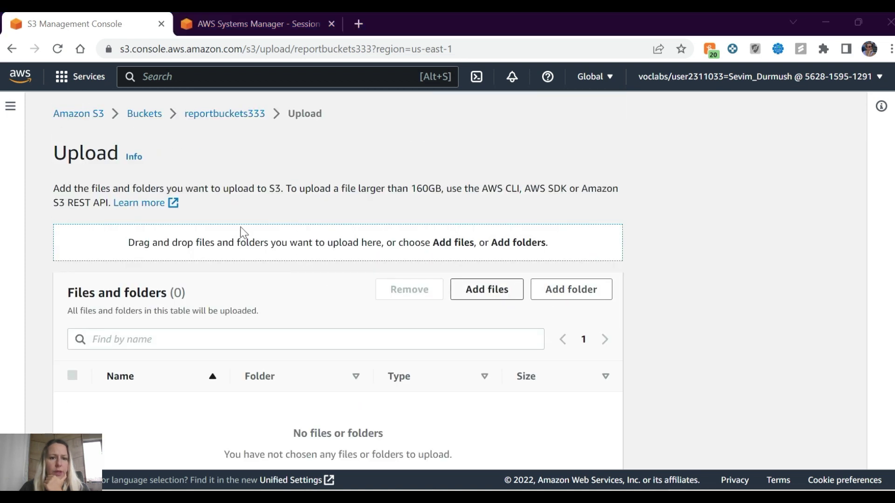
left_click(164, 167)
left_click(480, 377)
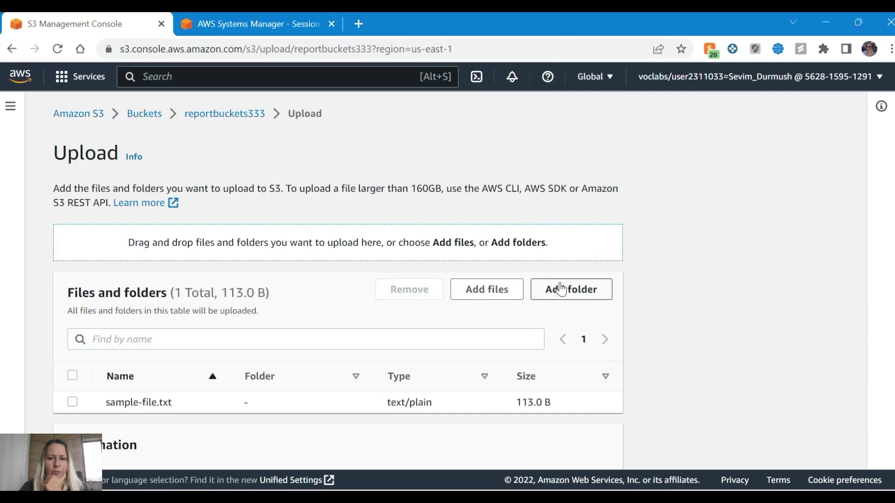
scroll(559, 326, "down", 5)
left_click(592, 446)
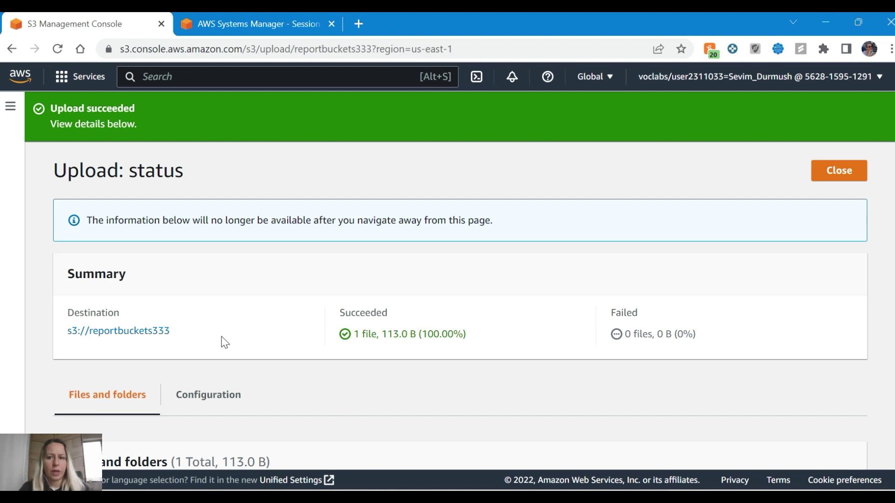
Read lab steps 56 to 59 in the AWS Educate window and review the upload status of the file in the S3 console
key("alt+Tab")
scroll(242, 359, "down", 3)
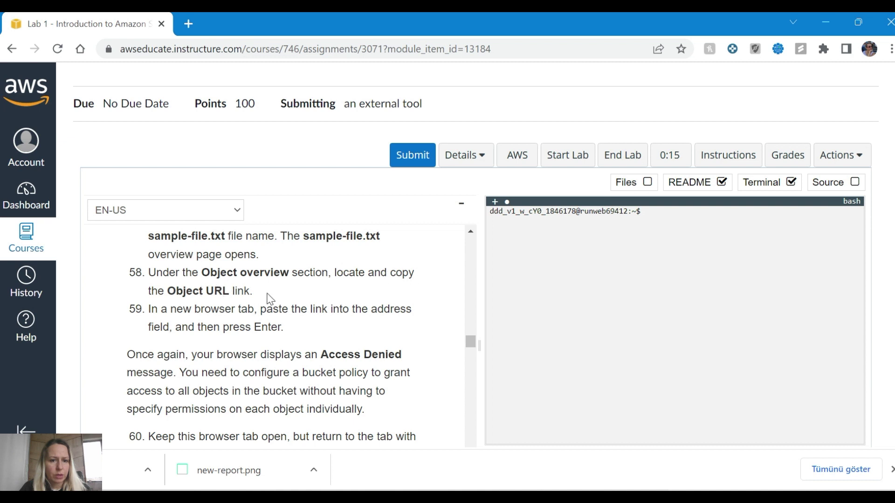
scroll(265, 300, "up", 2)
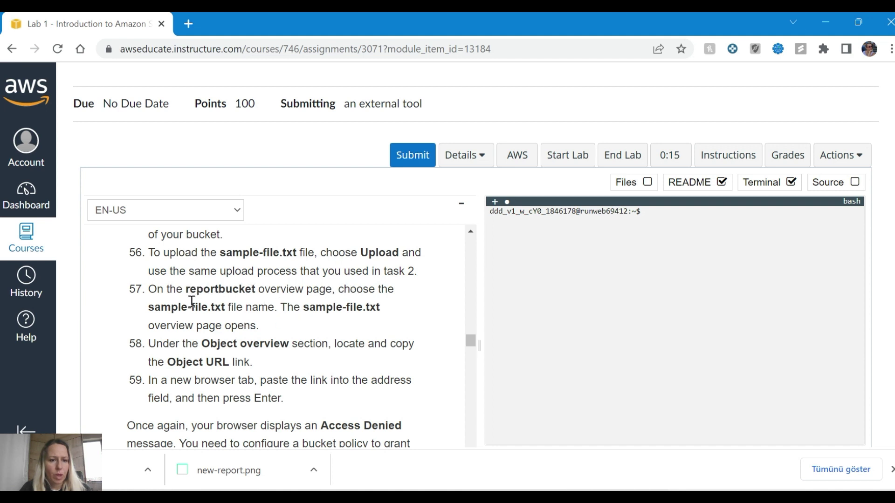
key("alt+Tab")
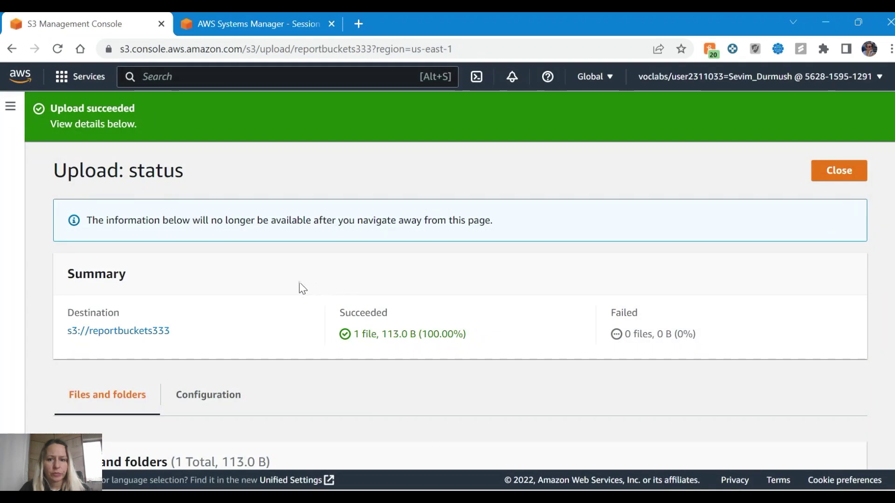
key("alt+Tab")
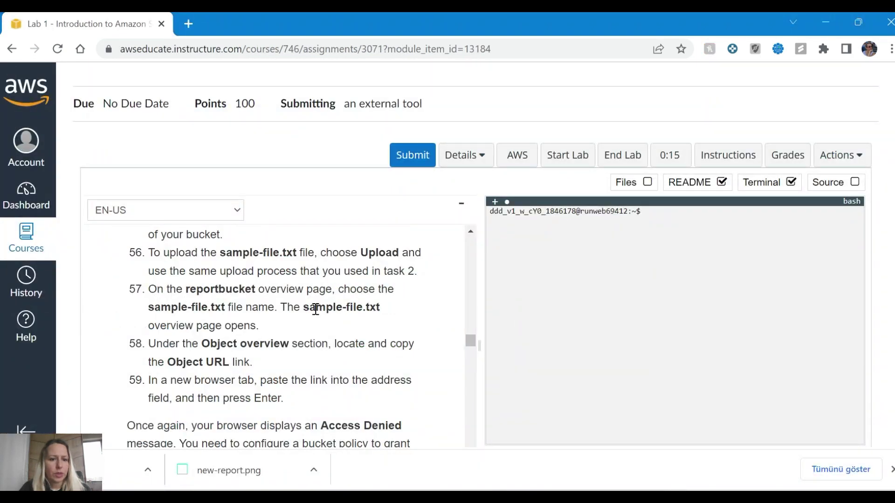
key("alt+Tab")
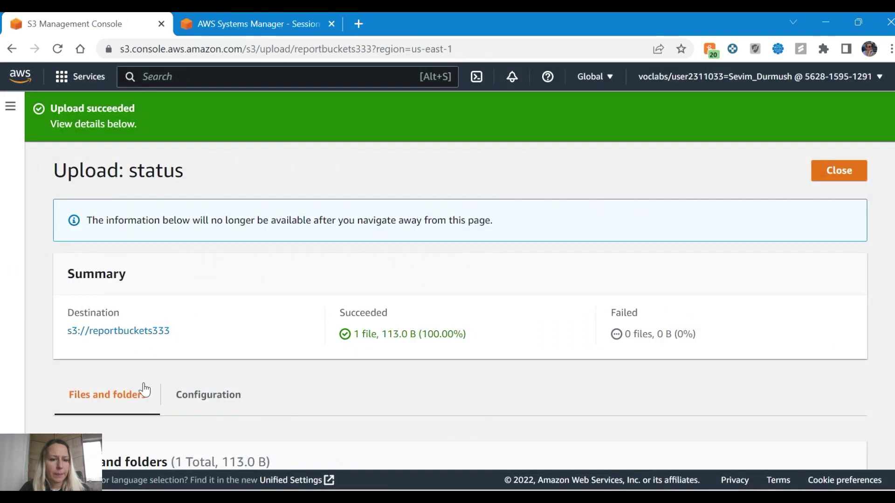
scroll(121, 332, "down", 3)
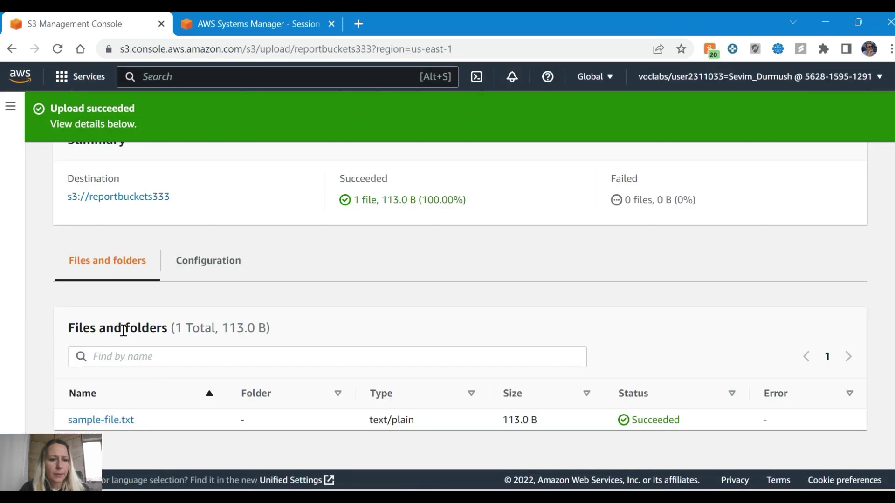
scroll(714, 188, "up", 3)
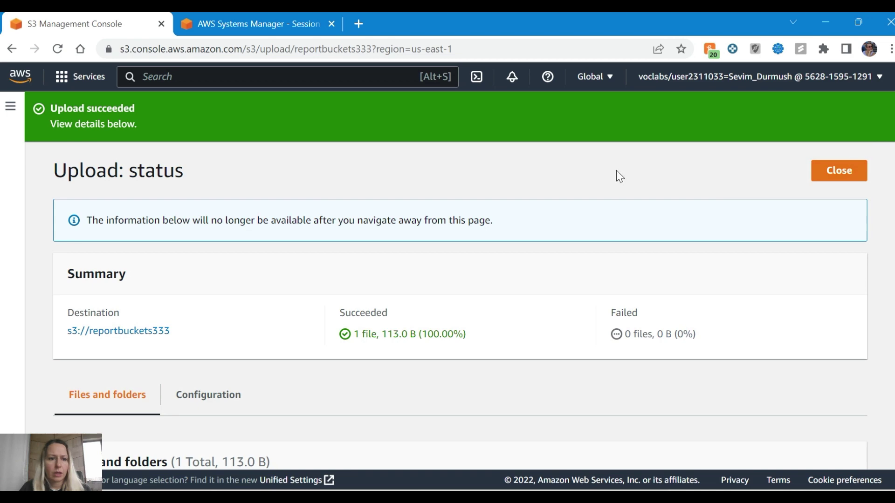
Close the upload status and open the overview page of sample-file.txt from the bucket's object list, following lab steps 57 and 58
left_click(853, 173)
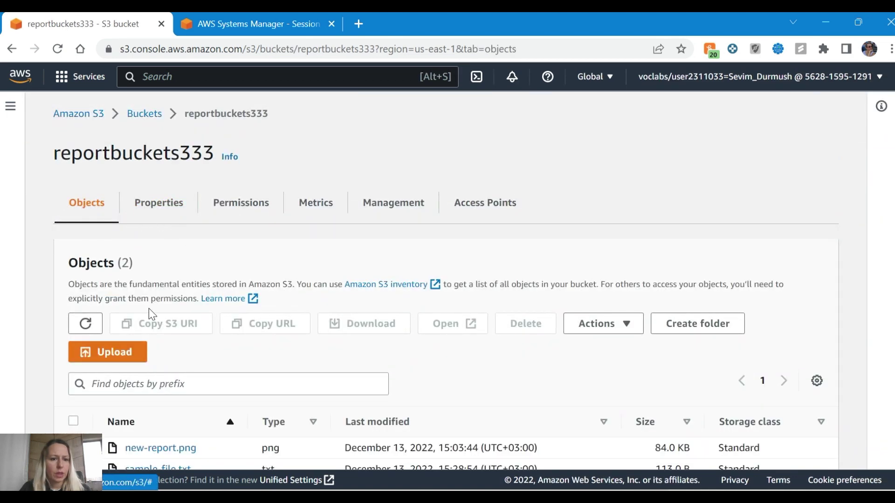
scroll(149, 309, "down", 1)
left_click(73, 429)
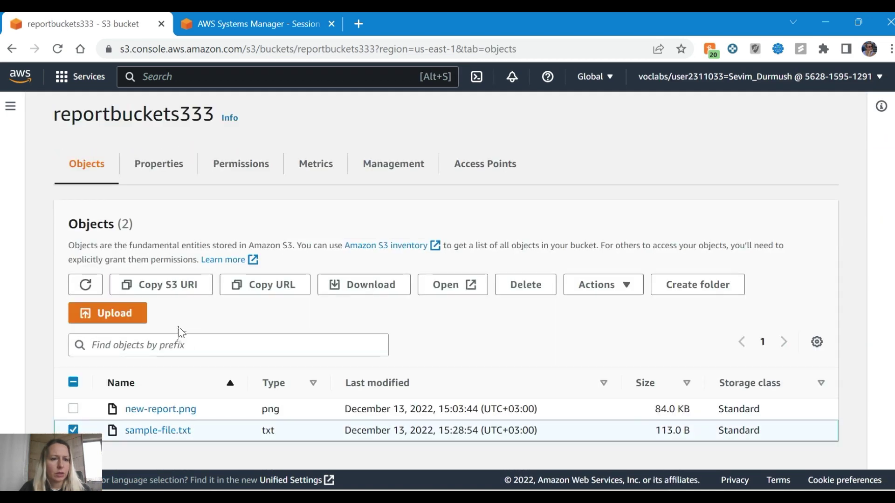
key("alt+Tab")
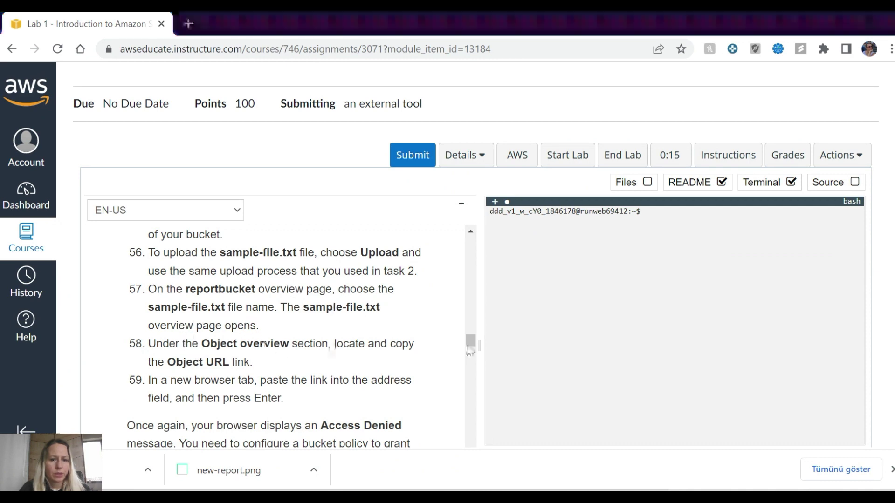
key("alt+Tab")
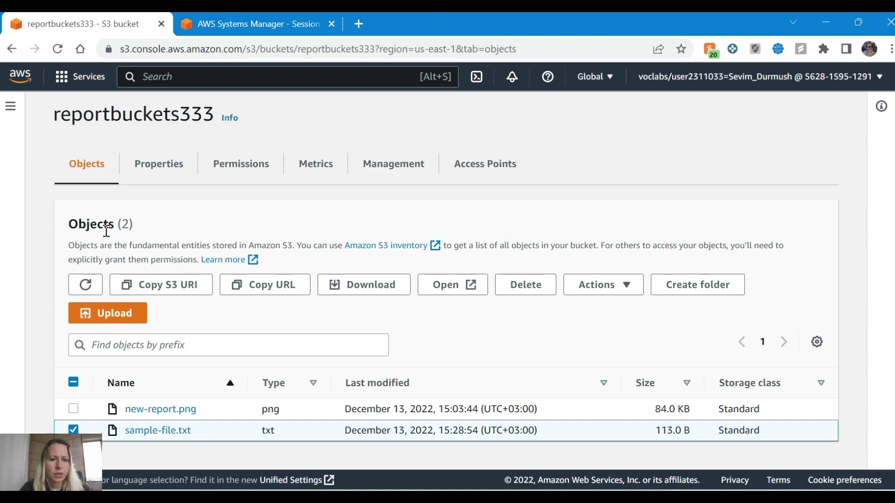
key("alt+Tab")
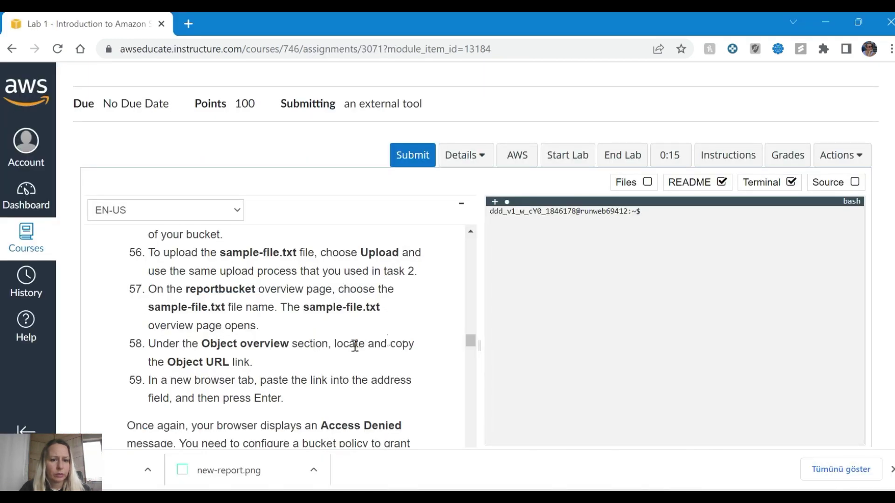
key("alt+Tab")
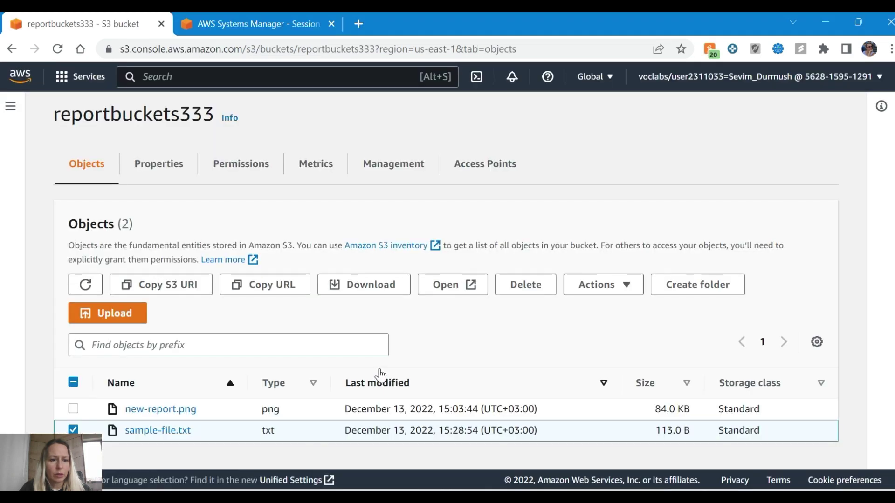
left_click(187, 430)
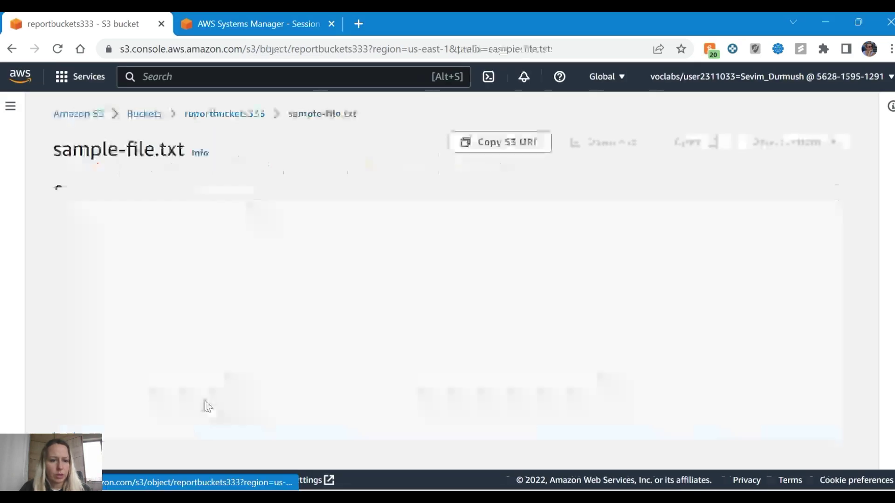
Copy the Object URL of sample-file.txt and load it in a new browser tab
scroll(606, 247, "down", 5)
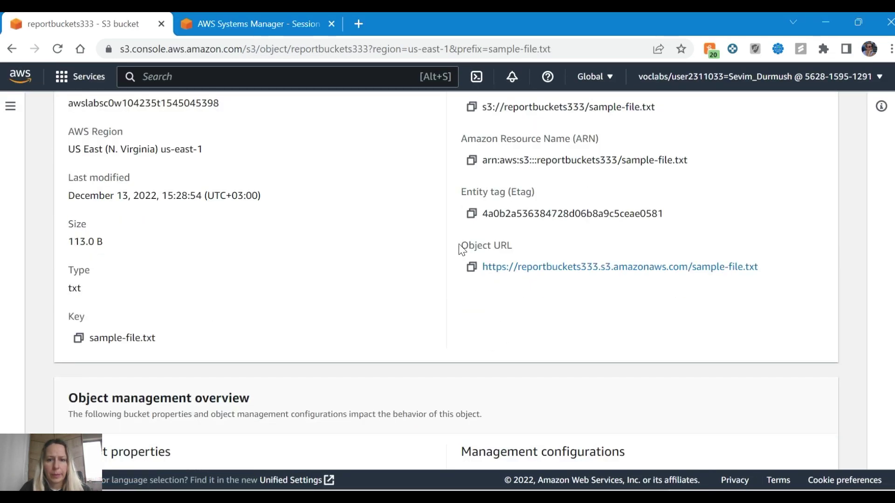
left_click(472, 267)
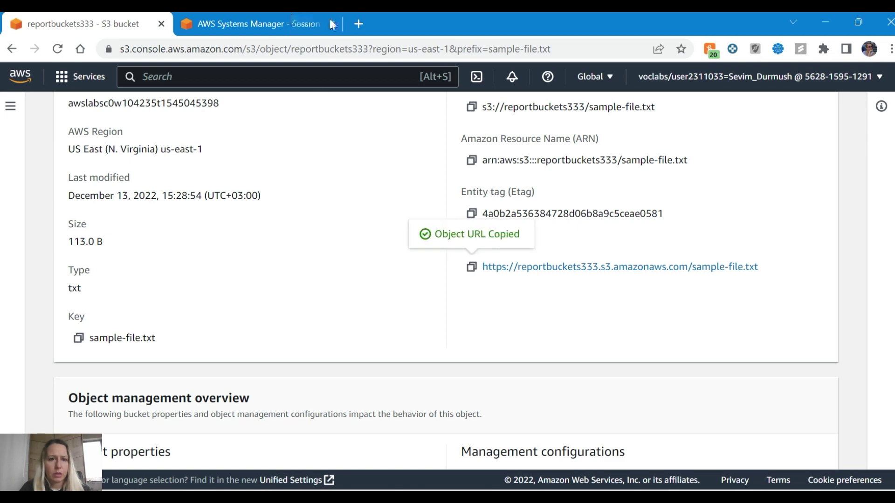
left_click(357, 24)
key("ctrl+v")
key("Return")
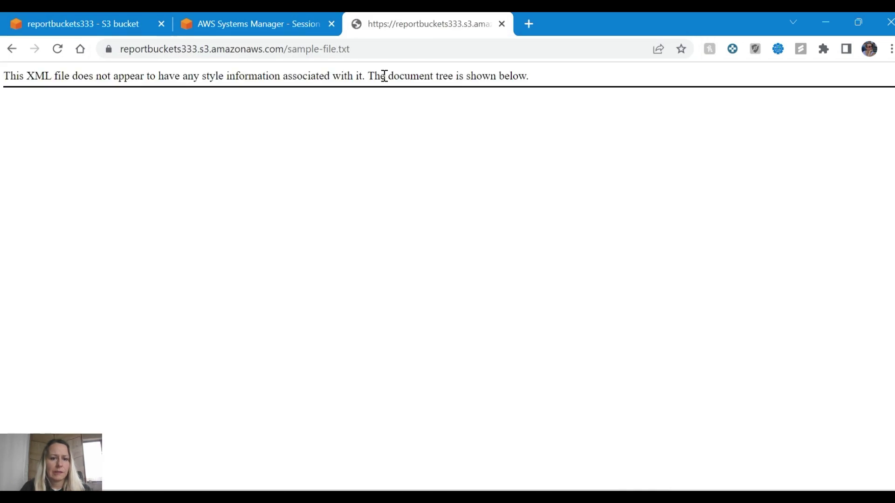
Read lab steps 59 to 62 on granting bucket access and return the S3 console to the Amazon S3 start page
left_click(125, 27)
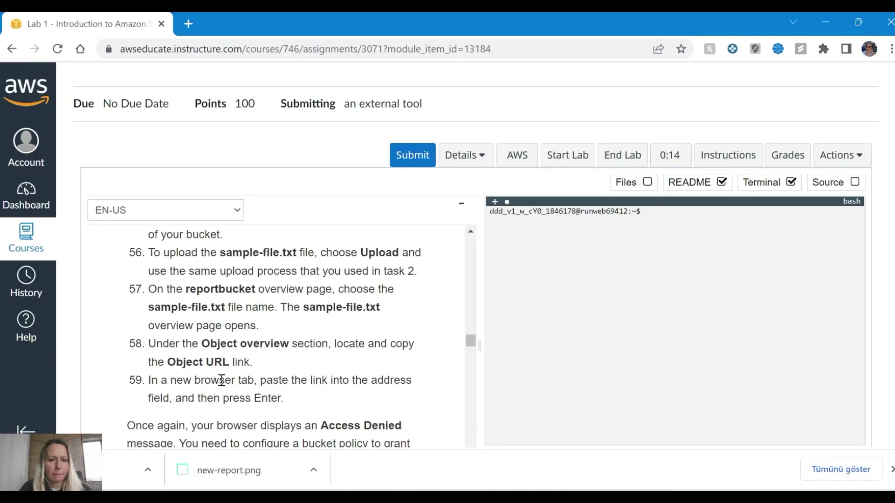
scroll(221, 380, "down", 3)
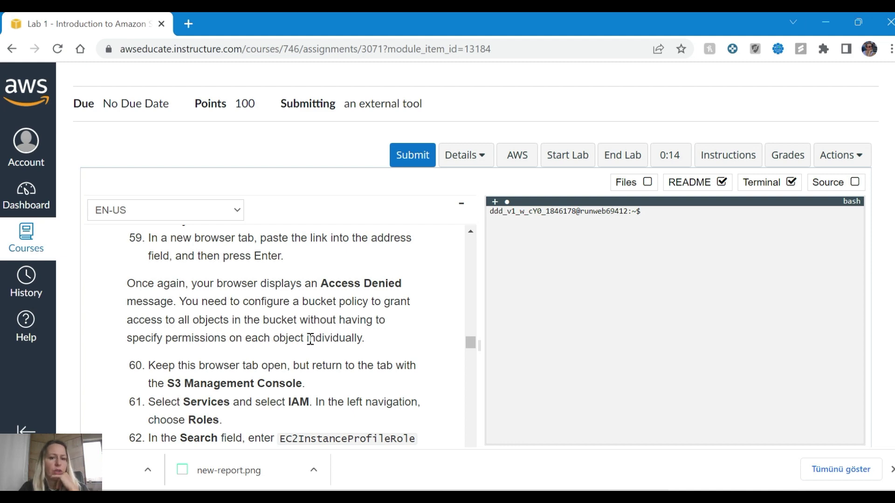
scroll(309, 338, "down", 2)
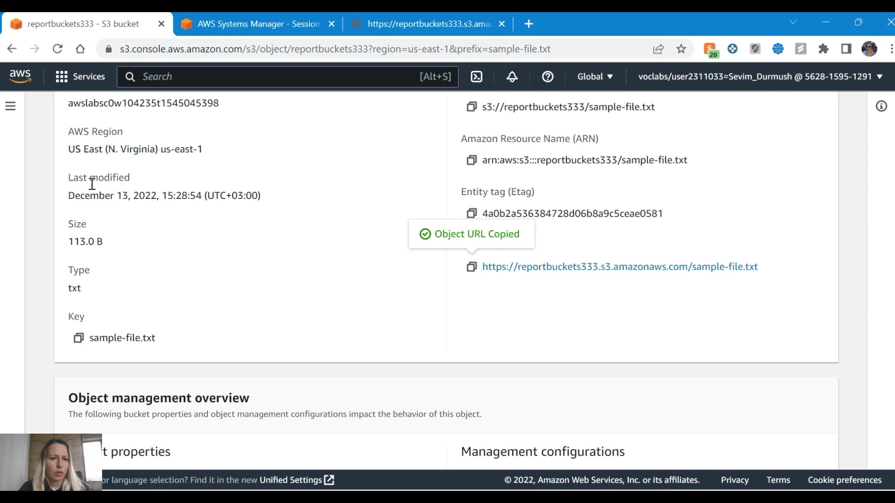
scroll(93, 179, "up", 5)
left_click(91, 116)
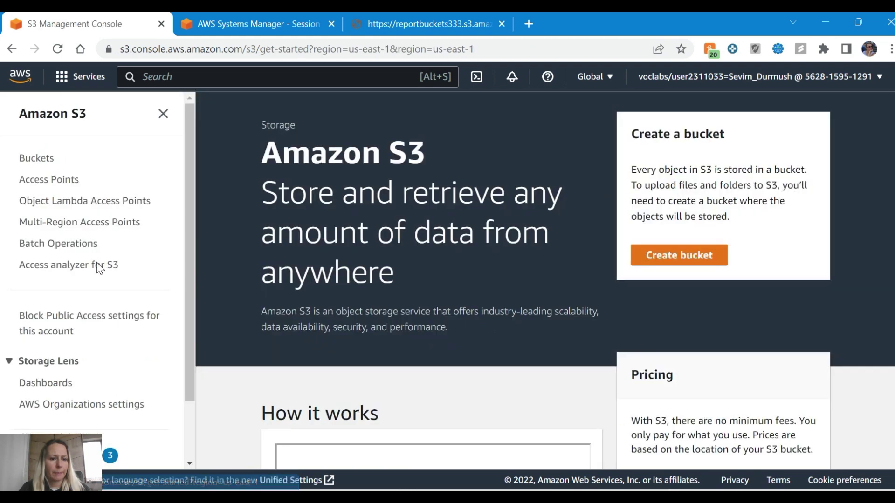
key("alt+Tab")
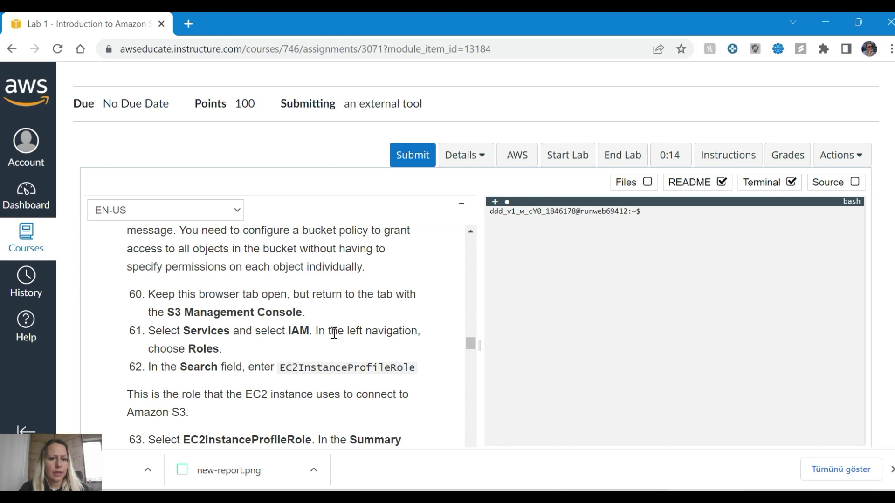
Search the AWS console for IAM and open the IAM service
key("alt+Tab")
left_click(164, 67)
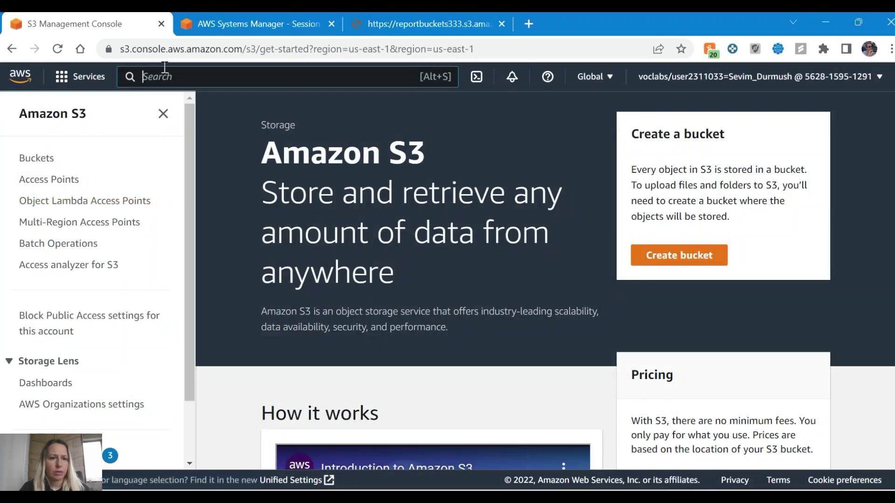
type("ISM")
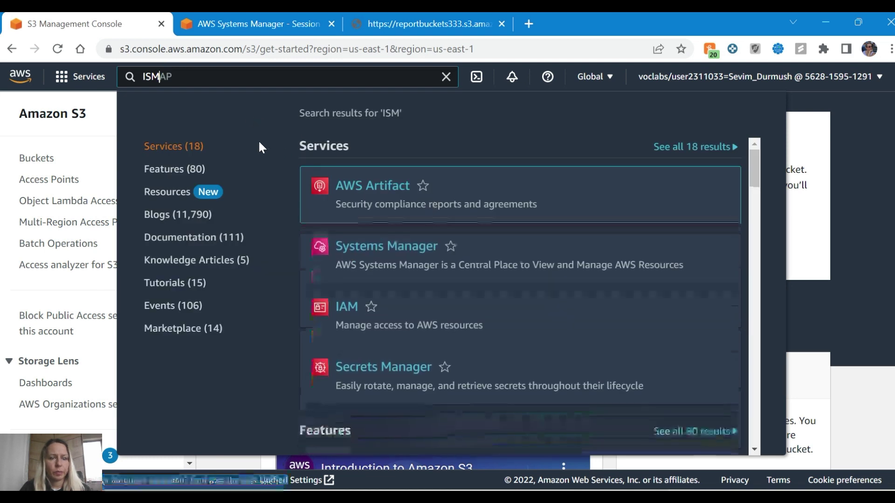
key("BackSpace")
key("BackSpace")
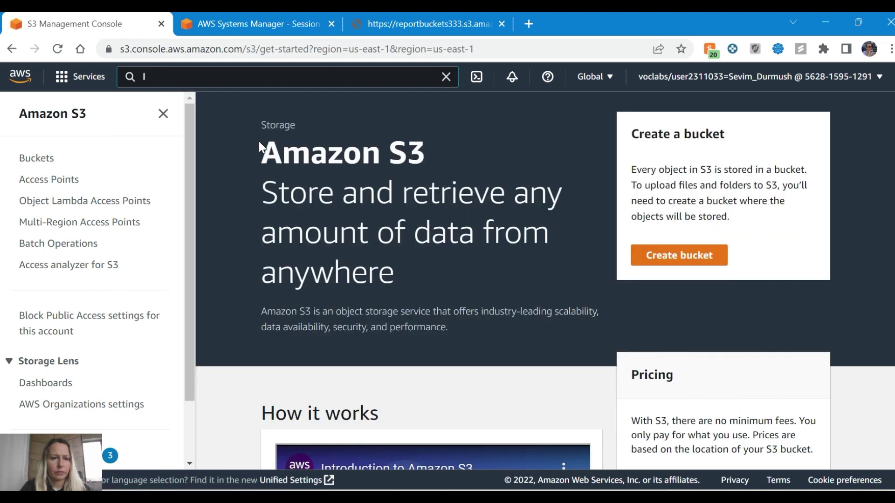
key("alt+Tab")
key("alt+Tab")
type("AM")
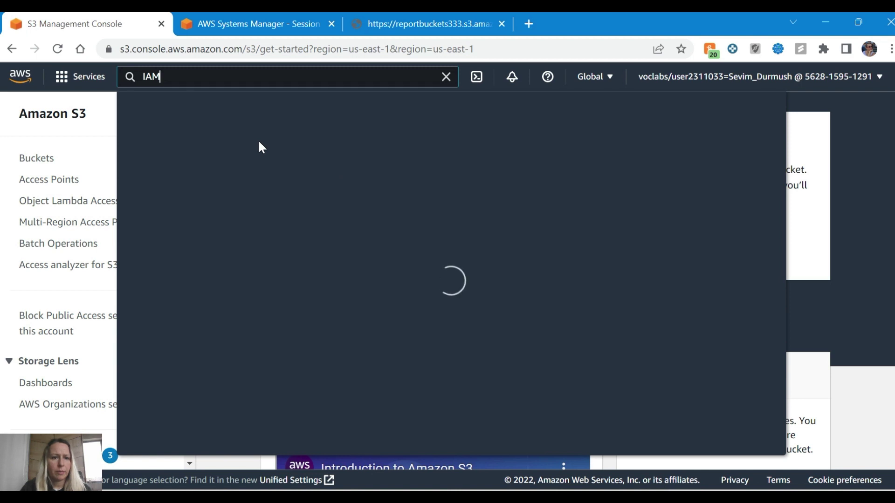
left_click(346, 188)
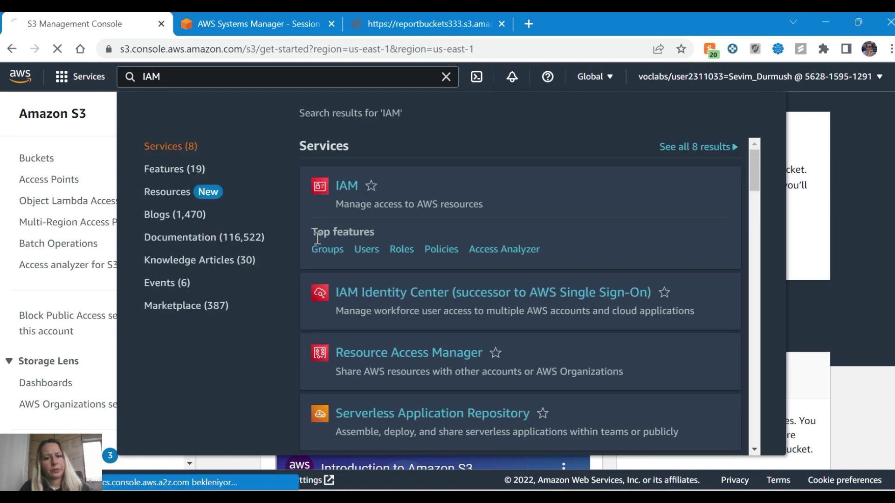
Open the Roles list in IAM and consult lab step 62 for the role name to search for
key("alt+Tab")
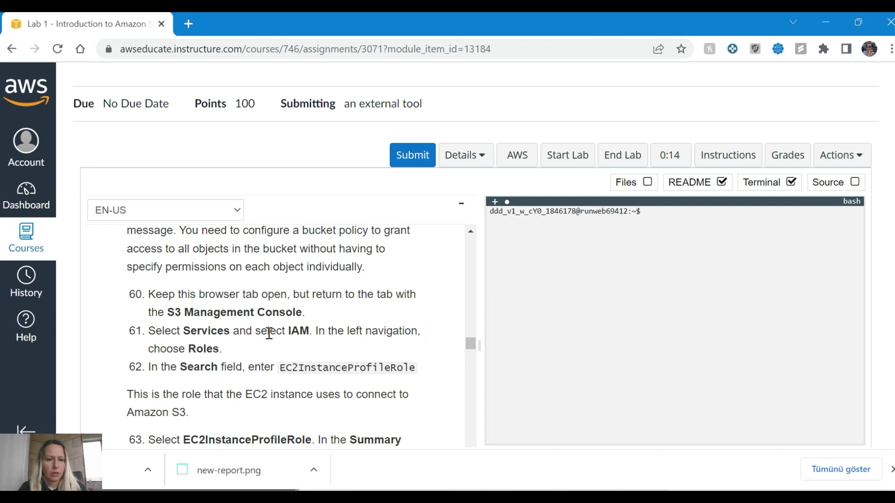
key("alt+Tab")
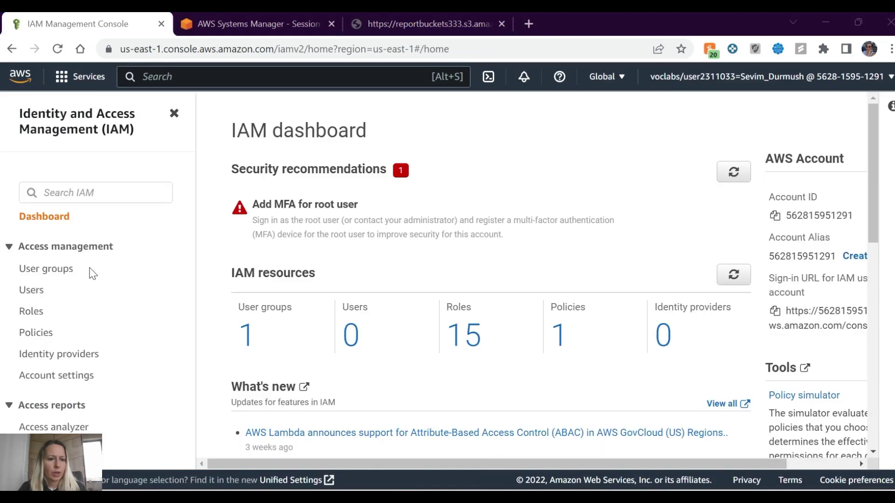
left_click(30, 311)
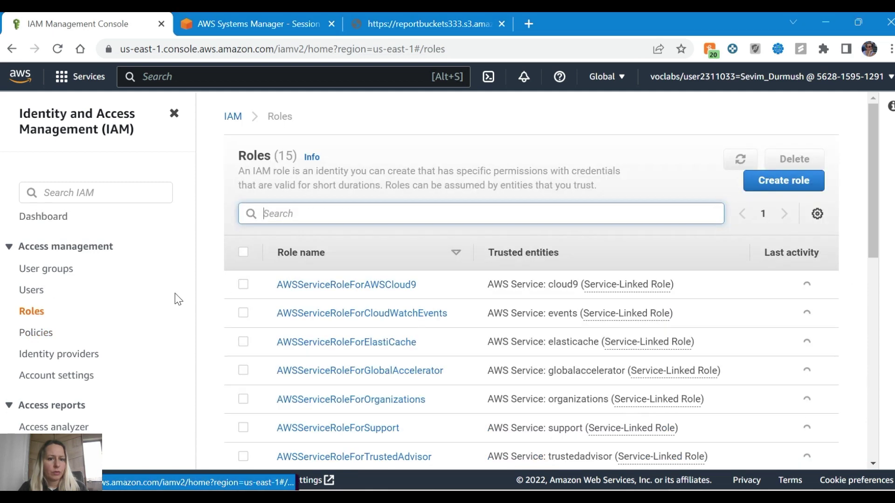
key("alt+Tab")
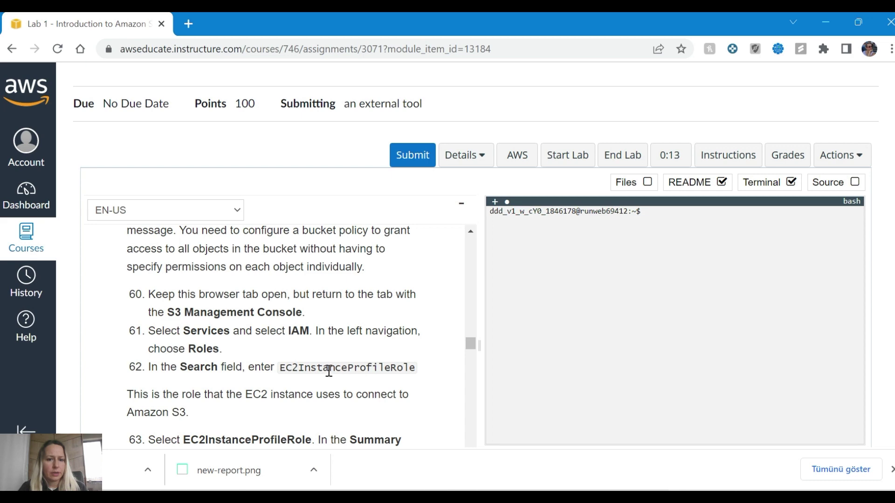
Copy the role name EC2InstanceProfileRole from lab step 62 and search the IAM roles for it
left_click_drag(284, 372, 411, 369)
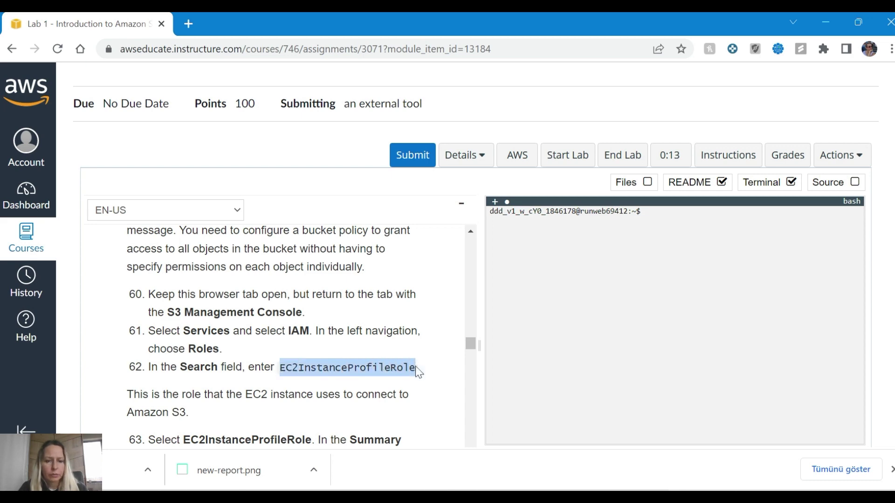
key("alt+Tab")
left_click(351, 241)
type("EC2InstanceProfileRole")
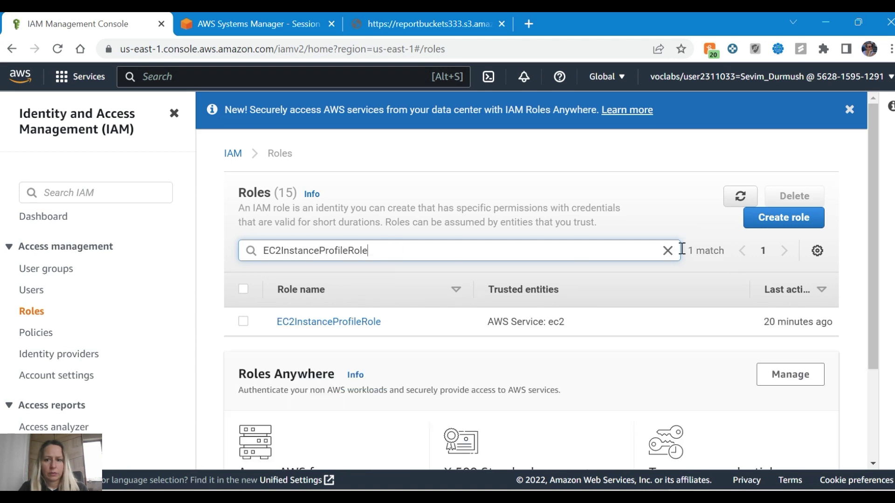
scroll(536, 281, "down", 3)
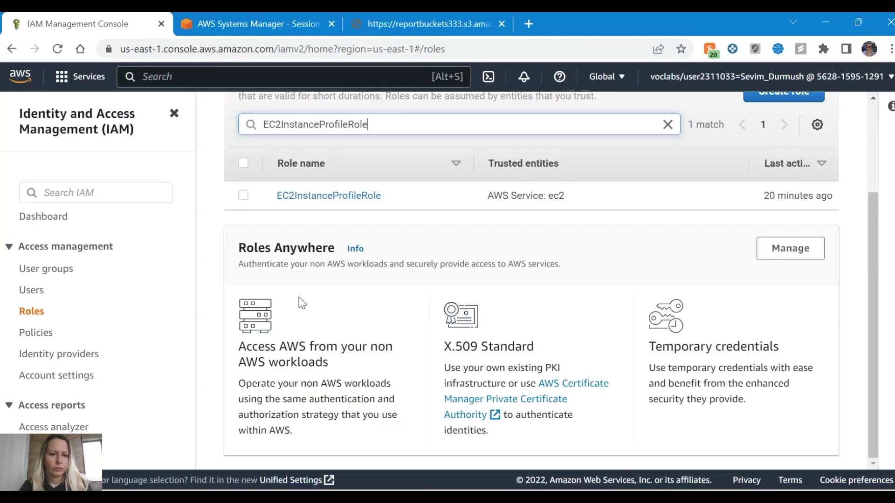
Read lab step 63 and open the details of the EC2InstanceProfileRole role in IAM
key("alt+Tab")
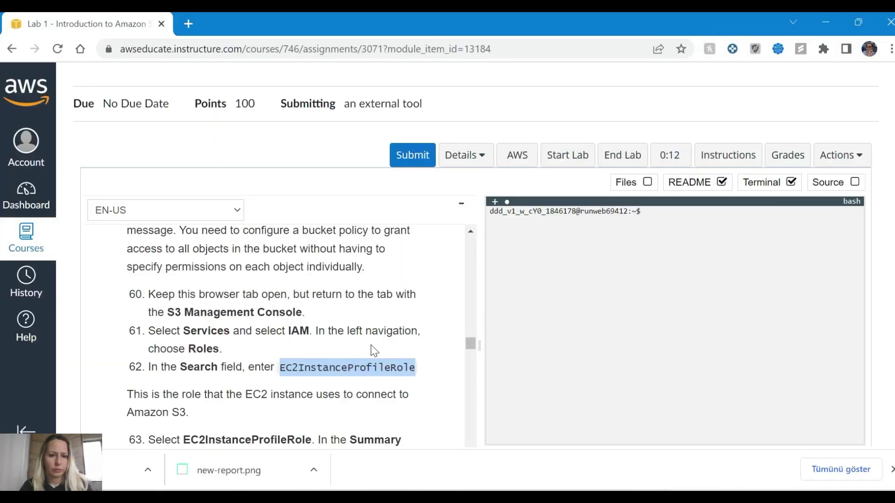
scroll(248, 383, "down", 3)
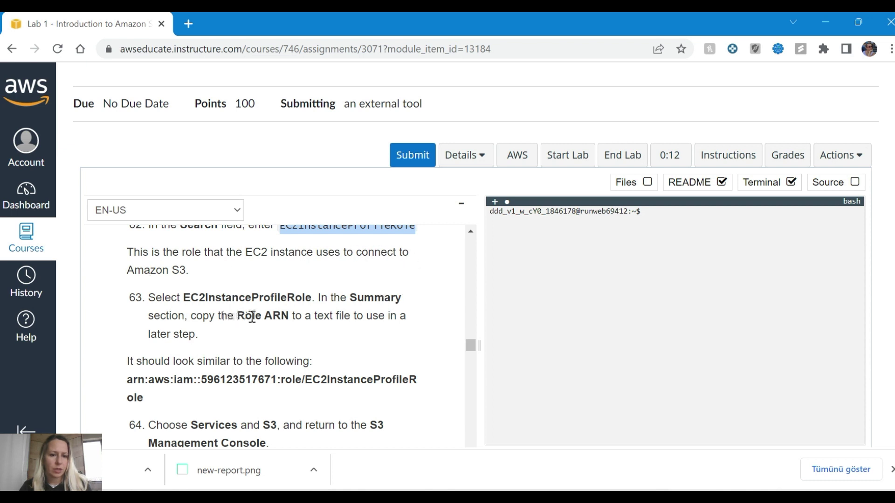
key("alt+Tab")
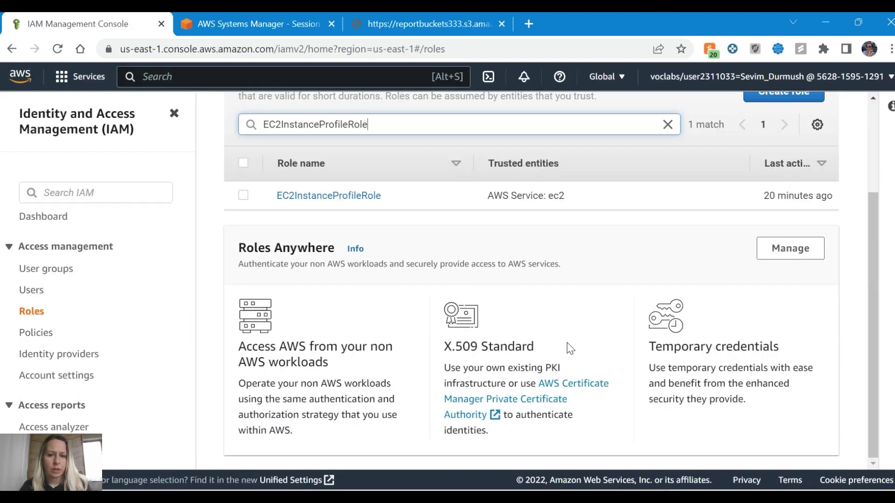
scroll(343, 291, "up", 3)
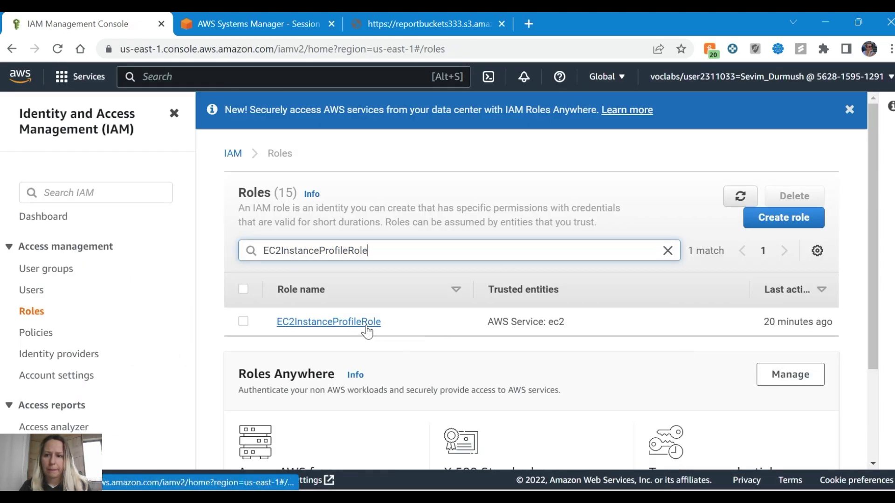
left_click(367, 326)
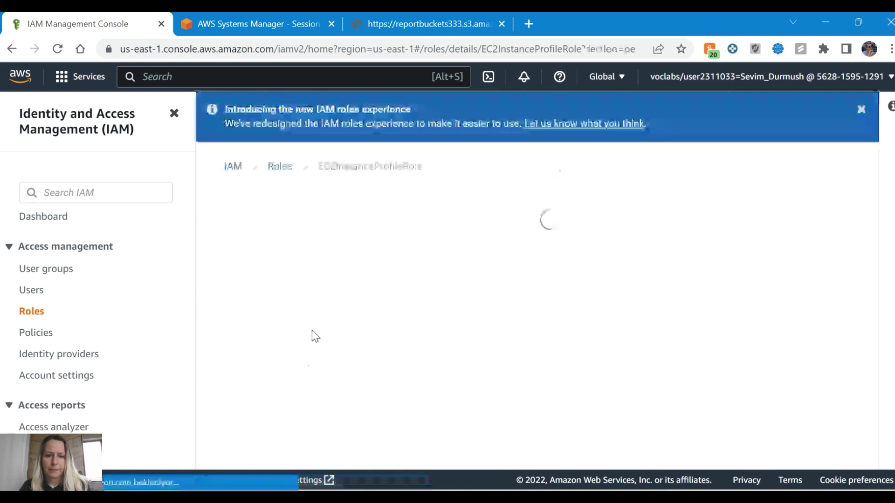
Look through the role's details, copy the role ARN from its summary, and check it against lab step 63
scroll(303, 255, "down", 8)
scroll(361, 333, "up", 1)
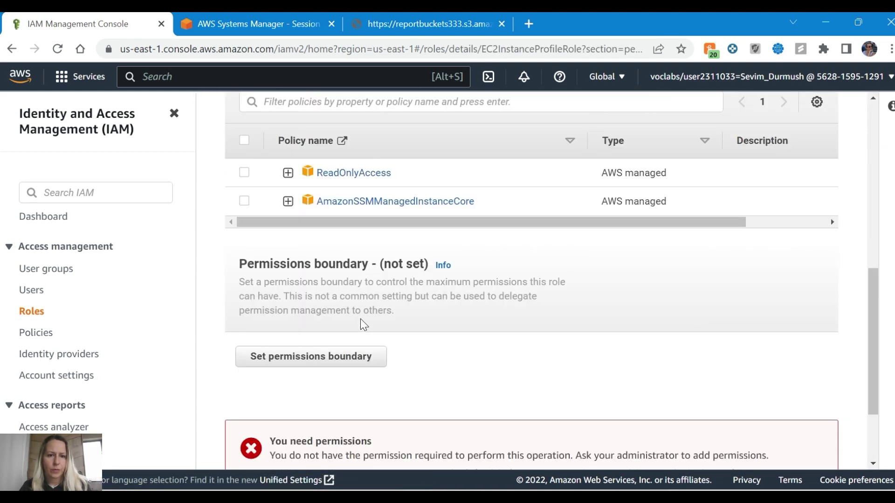
scroll(361, 321, "up", 3)
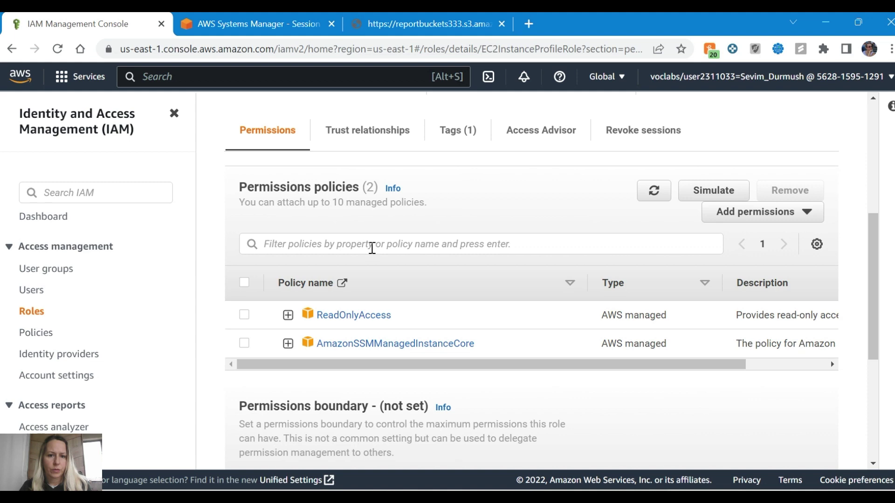
scroll(372, 244, "down", 5)
scroll(372, 234, "up", 5)
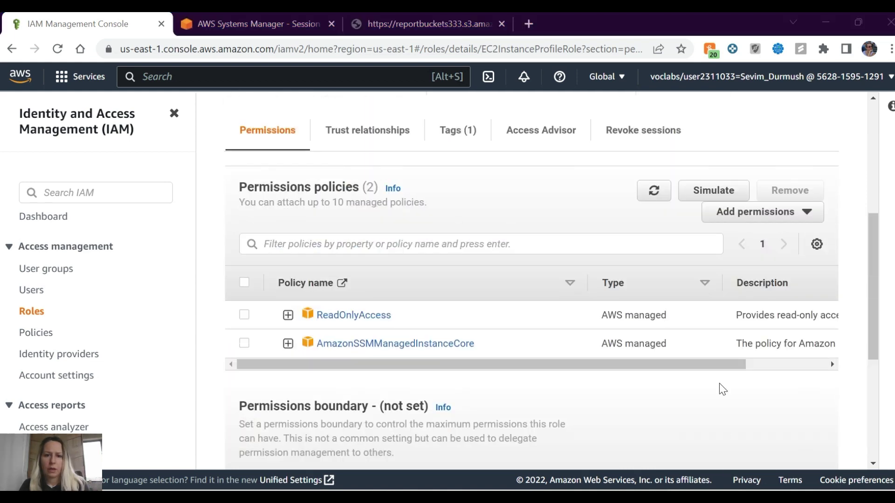
scroll(272, 130, "down", 5)
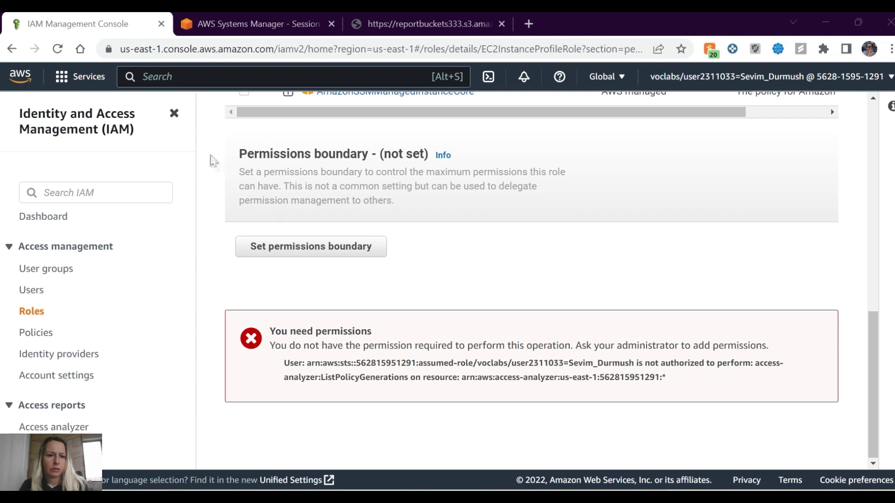
scroll(337, 261, "up", 13)
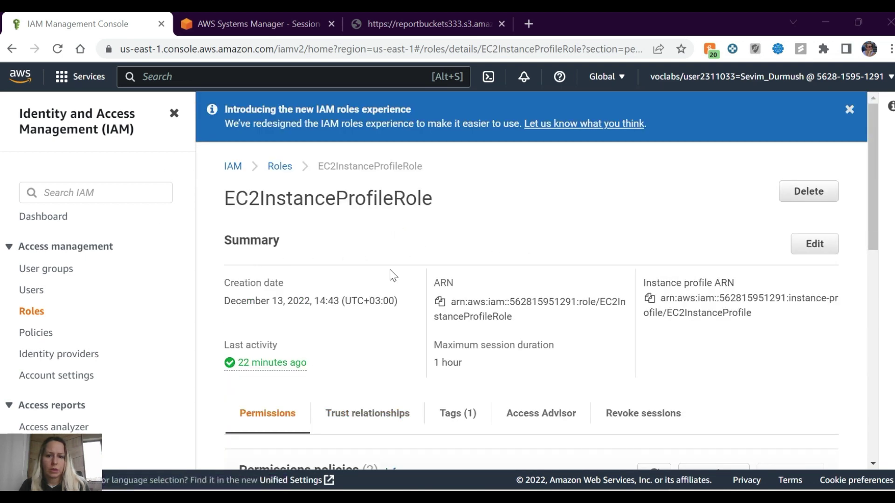
left_click(470, 300)
left_click(441, 301)
key("alt+Tab")
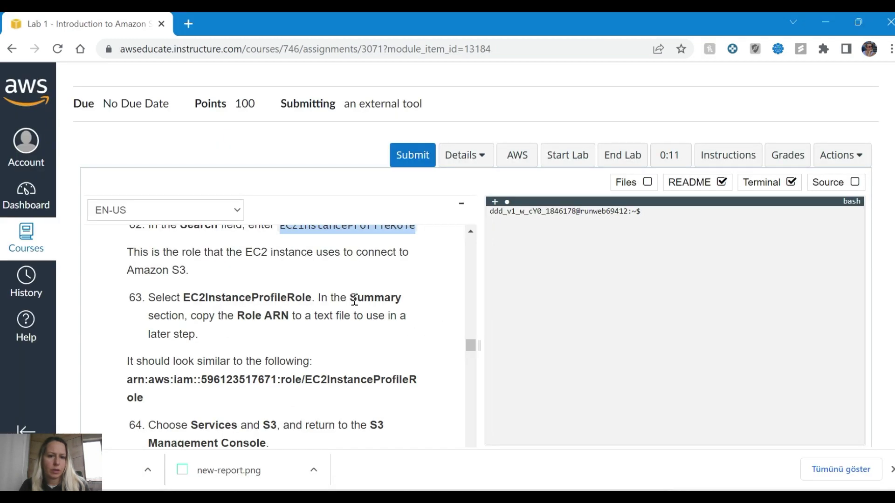
key("alt+Tab")
key("alt+Tab")
key("alt+Tab")
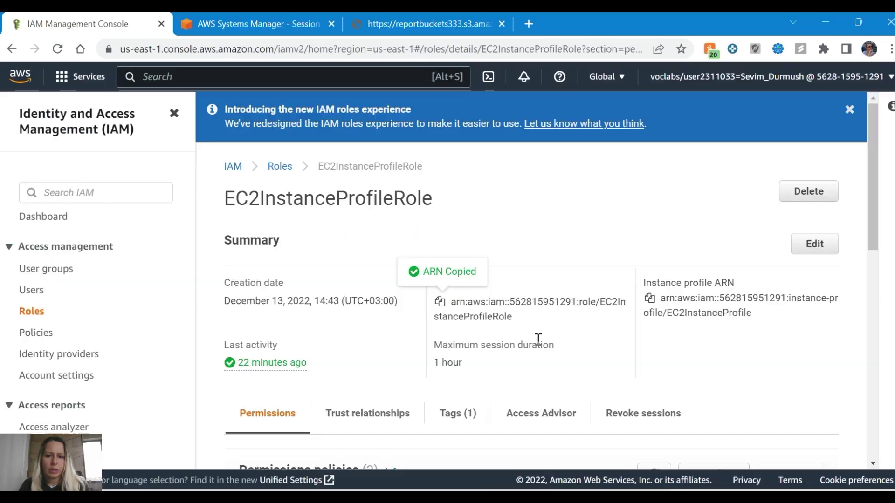
Consult lab steps 64 and 65, search the AWS console for s3, and open the reportbuckets333 bucket in S3
key("alt+Tab")
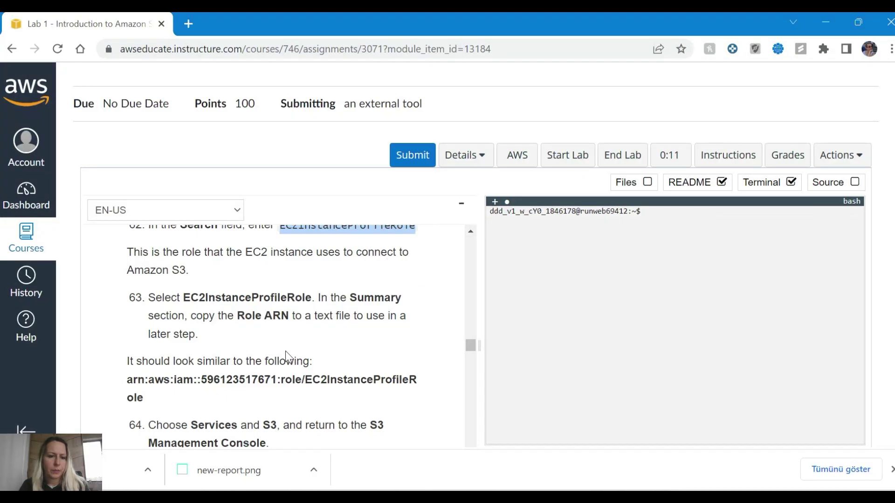
scroll(285, 352, "down", 2)
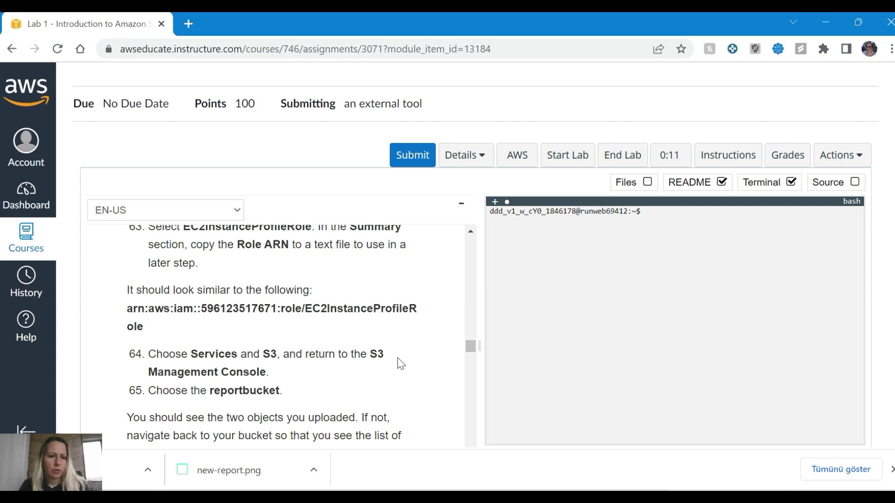
key("alt+Tab")
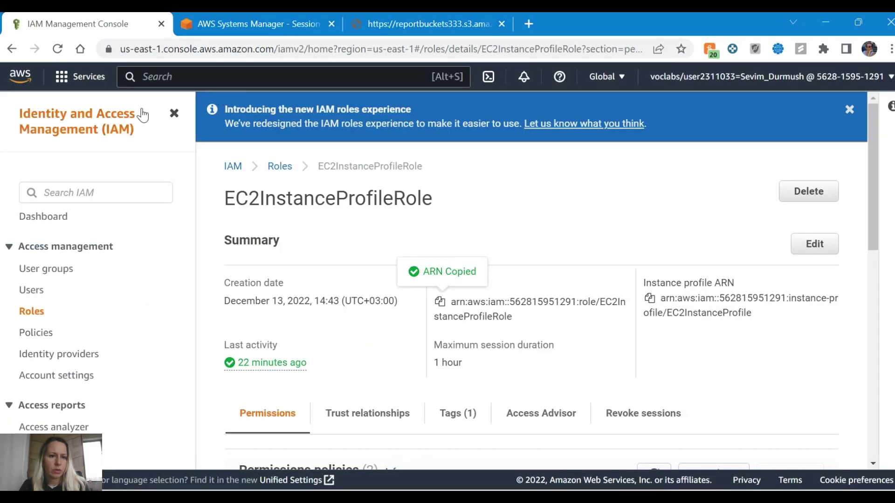
left_click(164, 77)
type("s3")
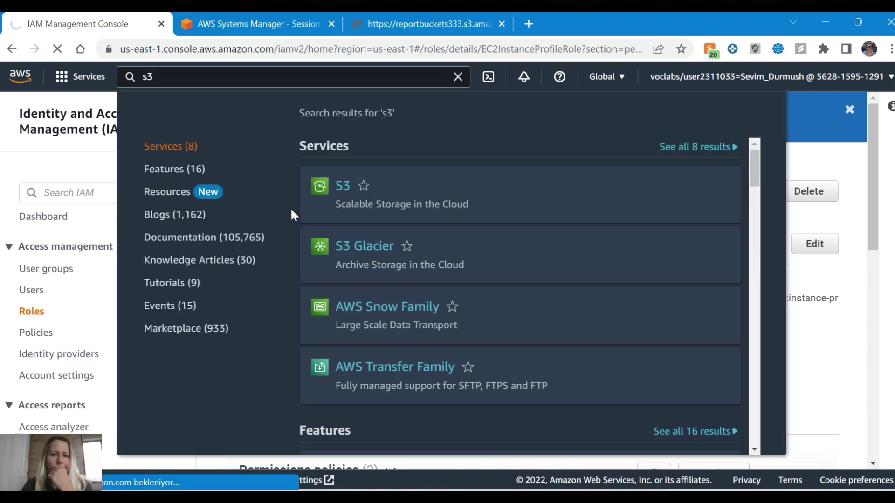
left_click(340, 186)
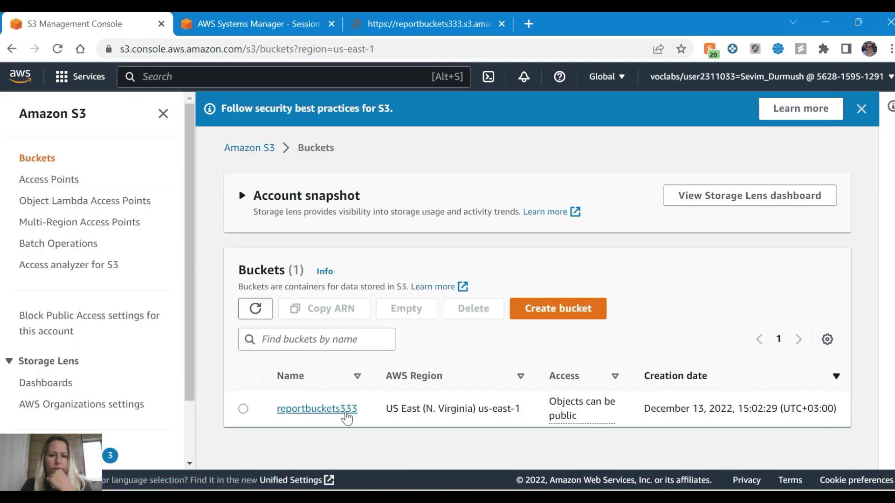
left_click(343, 410)
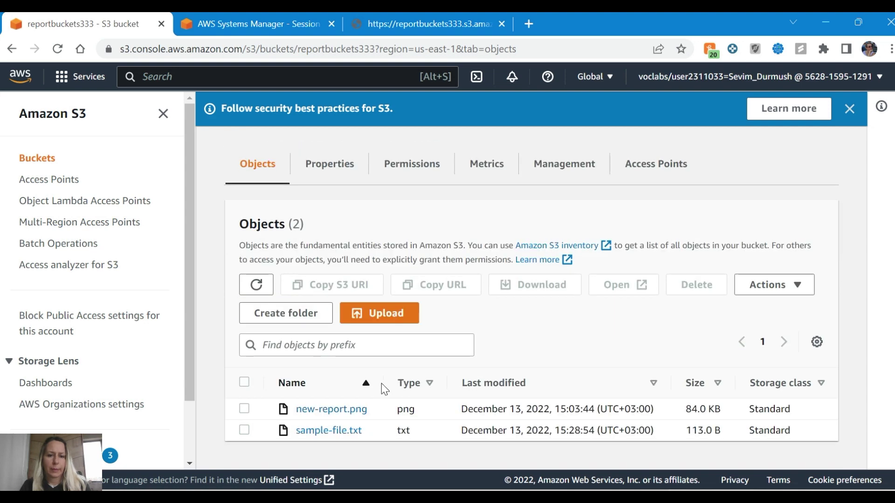
Check lab step 65 against the bucket's object list and dismiss the S3 security best practices banner
key("alt+Tab")
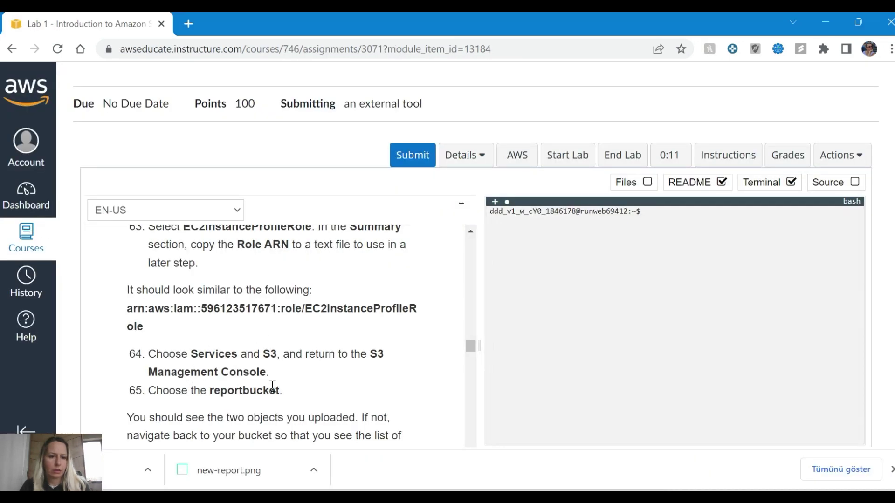
key("alt+Tab")
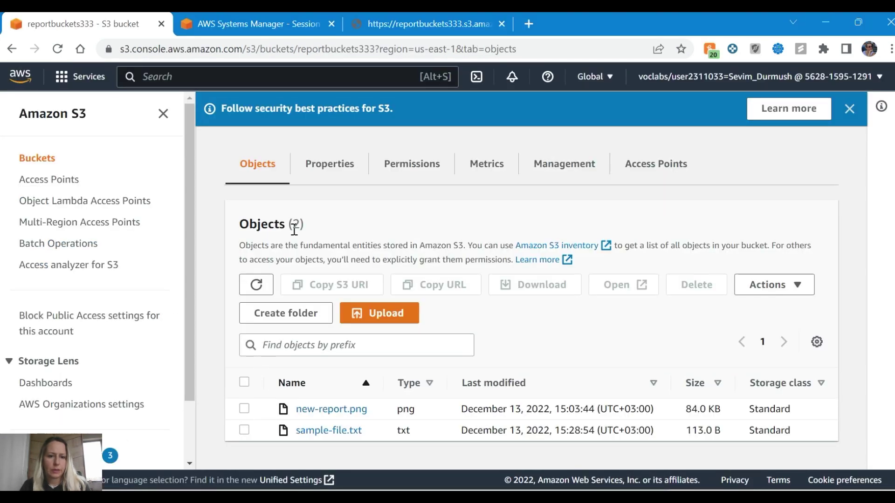
left_click(849, 109)
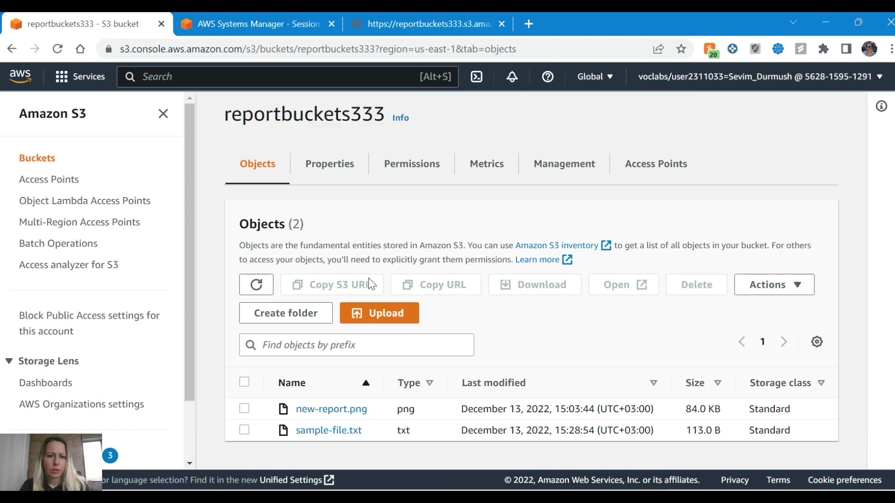
scroll(439, 185, "up", 1)
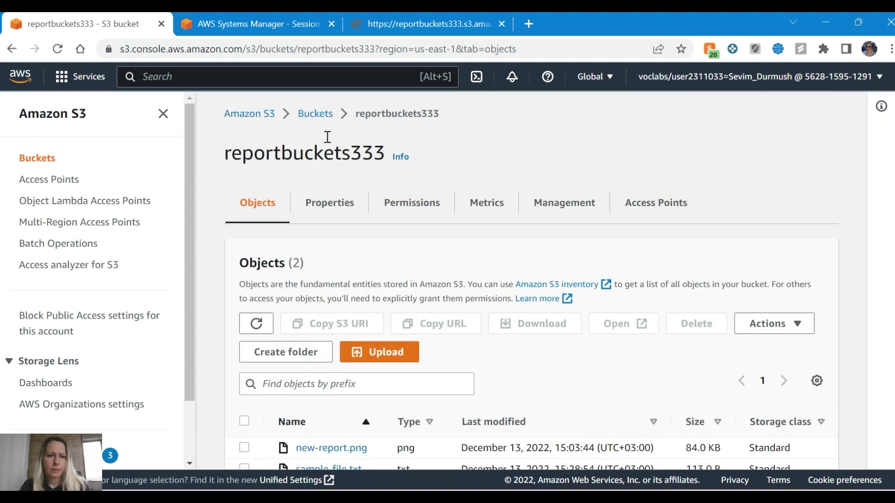
Read lab steps 66 and 67 and display the permissions of the reportbuckets333 bucket
key("alt+Tab")
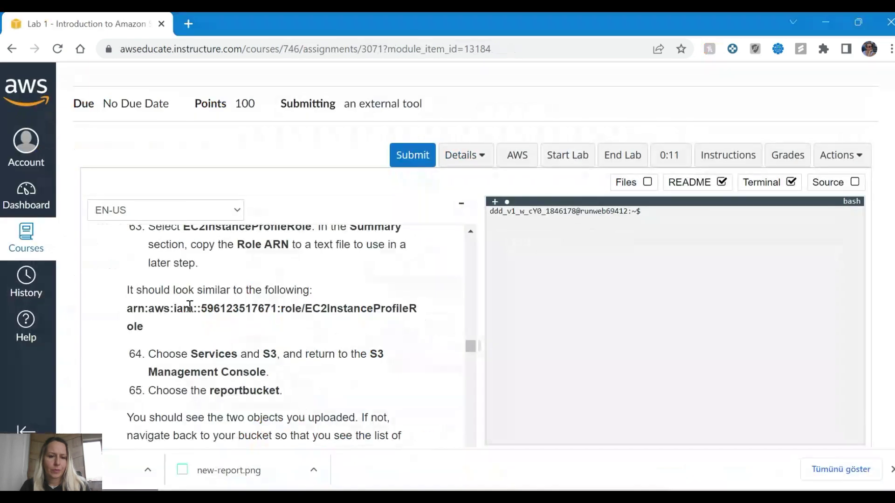
scroll(216, 361, "down", 2)
scroll(132, 363, "down", 4)
scroll(133, 364, "up", 2)
key("alt+Tab")
left_click(410, 205)
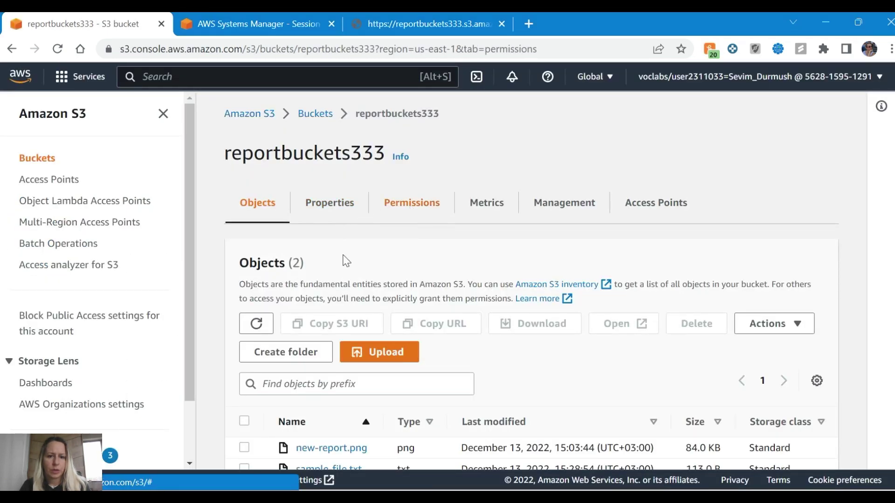
scroll(382, 313, "down", 1)
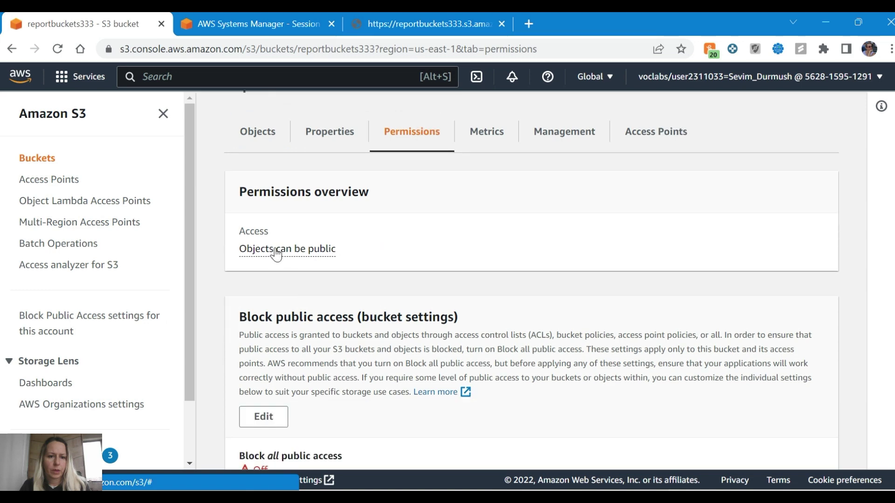
Find the Bucket policy section described in lab step 67 and open the reportbuckets333 policy for editing
key("alt+Tab")
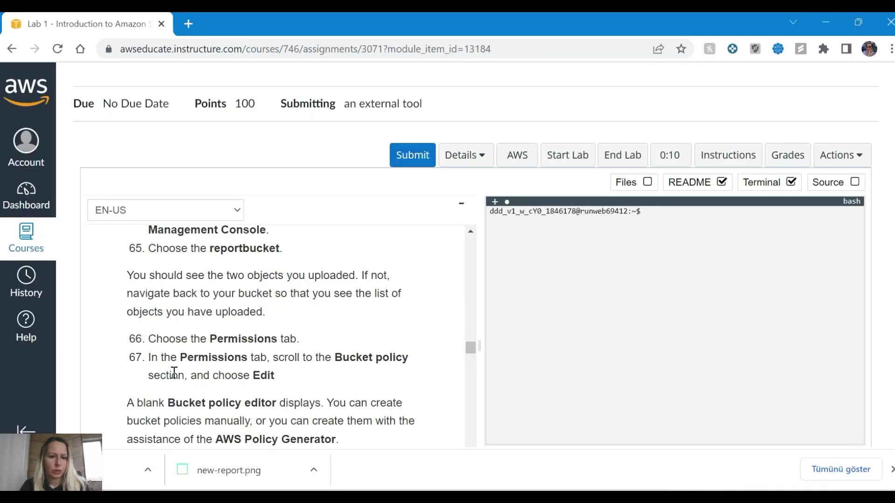
key("alt+Tab")
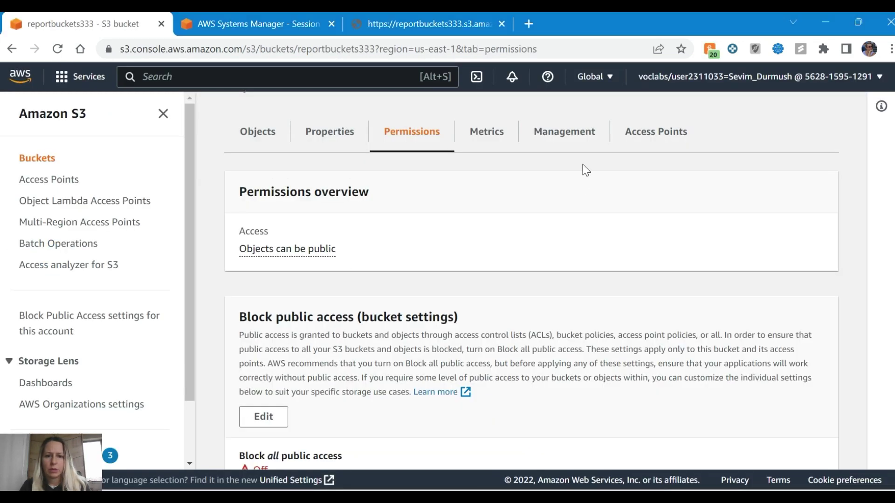
scroll(301, 297, "down", 1)
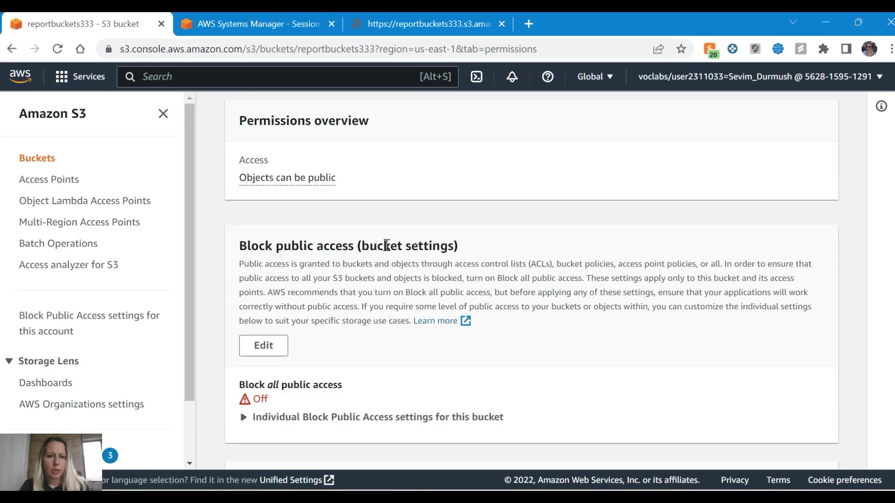
key("alt+Tab")
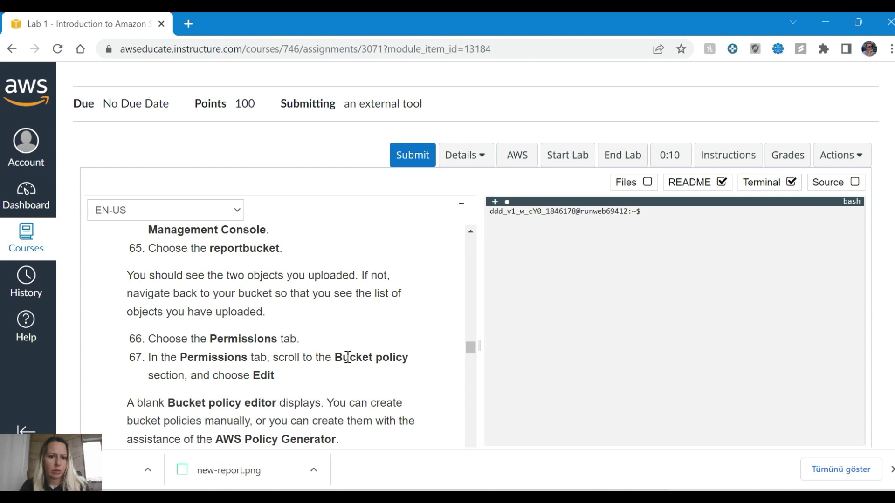
key("alt+Tab")
scroll(270, 307, "down", 5)
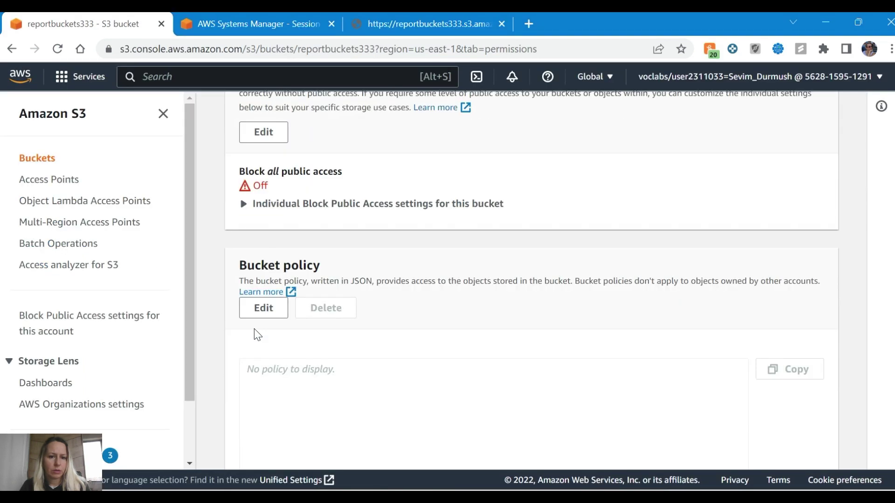
scroll(277, 316, "down", 2)
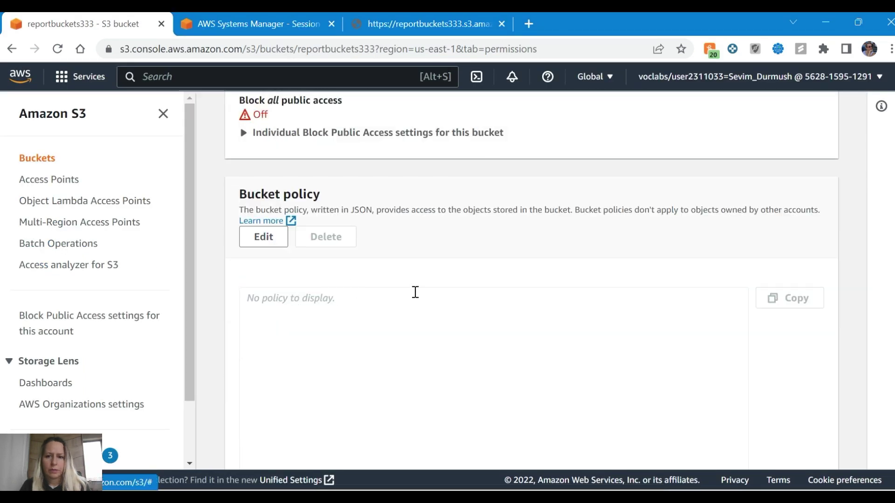
key("alt+Tab")
key("alt+Tab")
left_click(264, 238)
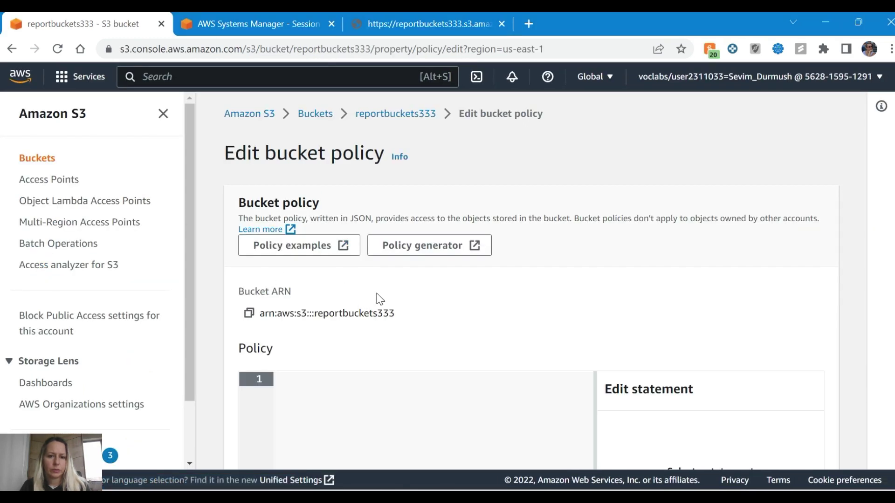
Read the lab notes on the bucket policy editor and ARN format, and the step 68 instructions on the Bucket ARN
key("alt+Tab")
scroll(344, 326, "down", 3)
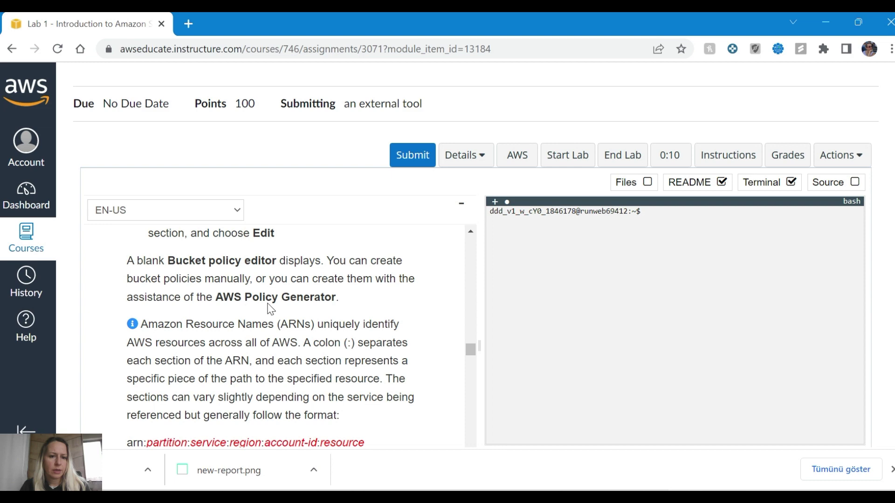
key("alt+Tab")
scroll(395, 303, "down", 2)
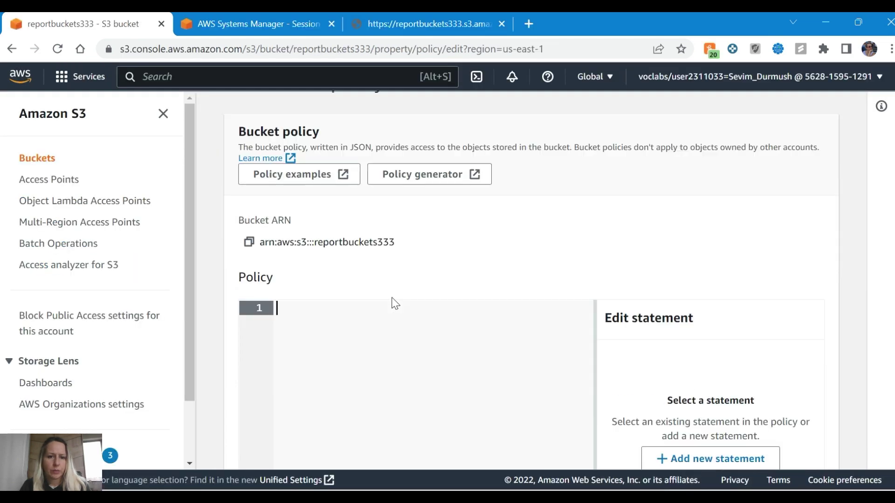
key("alt+Tab")
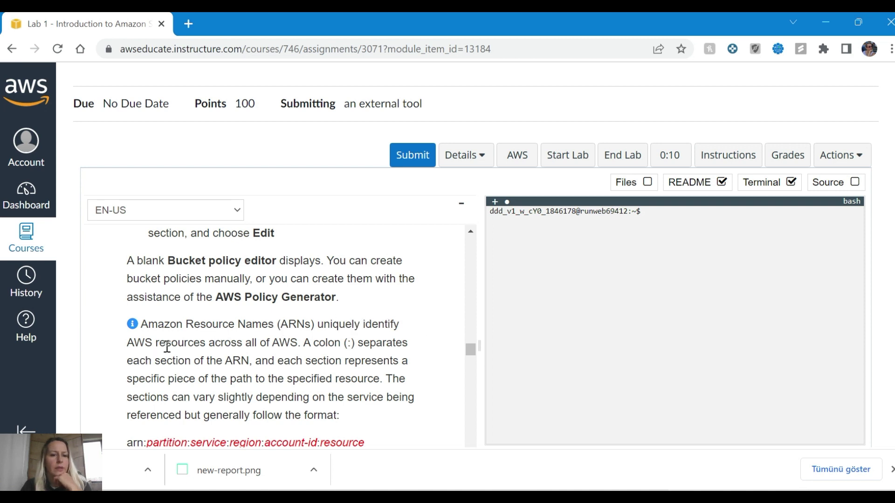
scroll(221, 343, "down", 3)
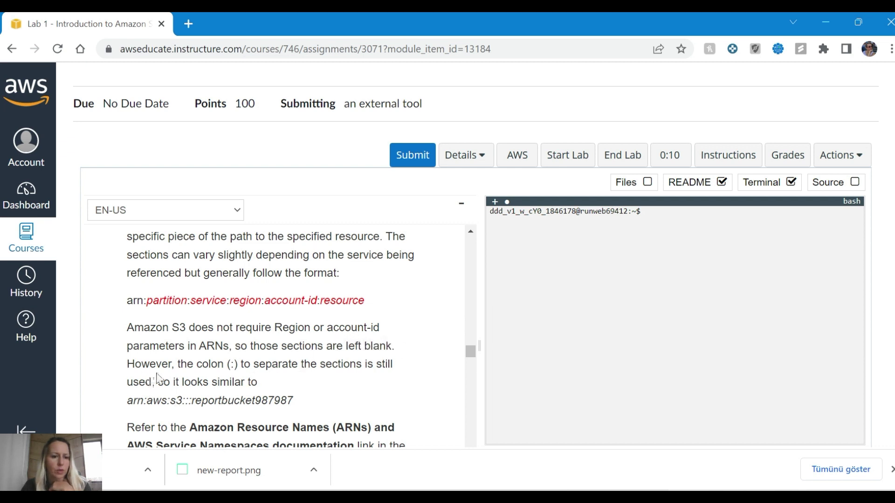
scroll(219, 343, "down", 2)
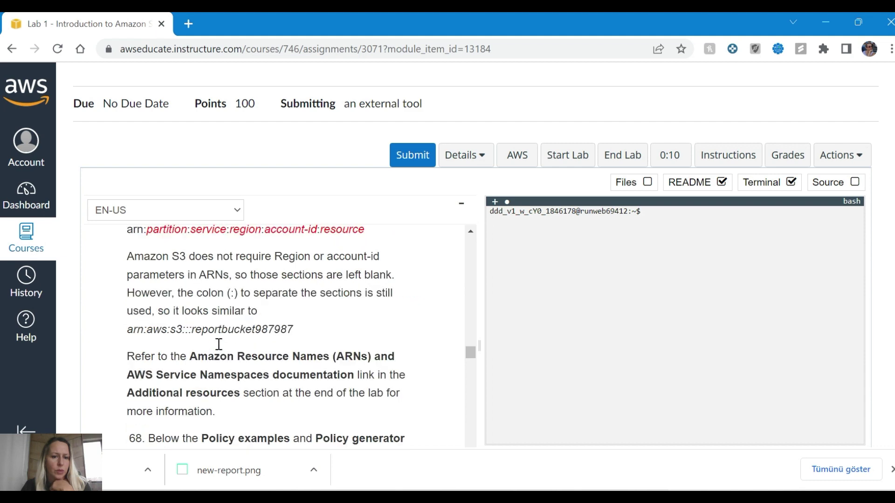
scroll(195, 347, "down", 2)
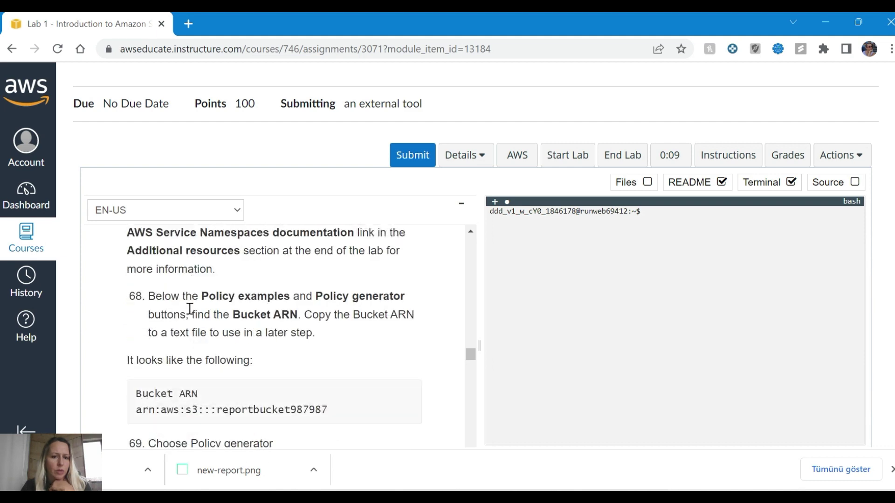
scroll(194, 310, "up", 1)
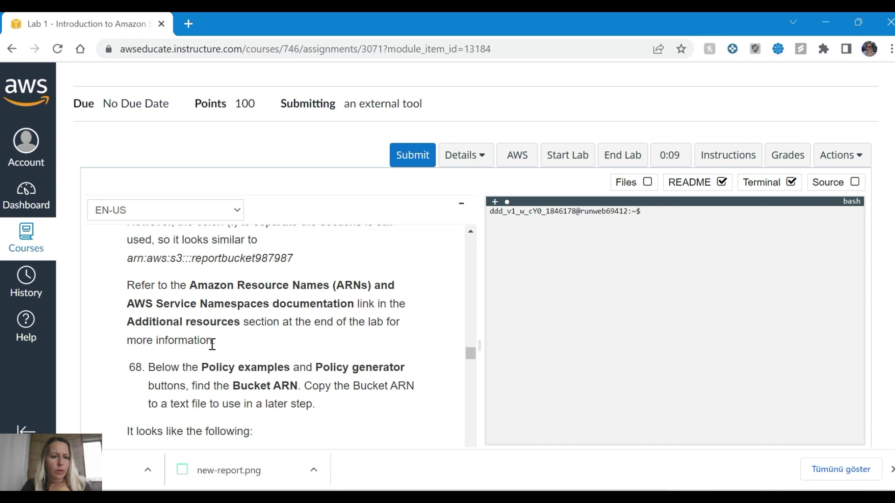
scroll(212, 343, "down", 1)
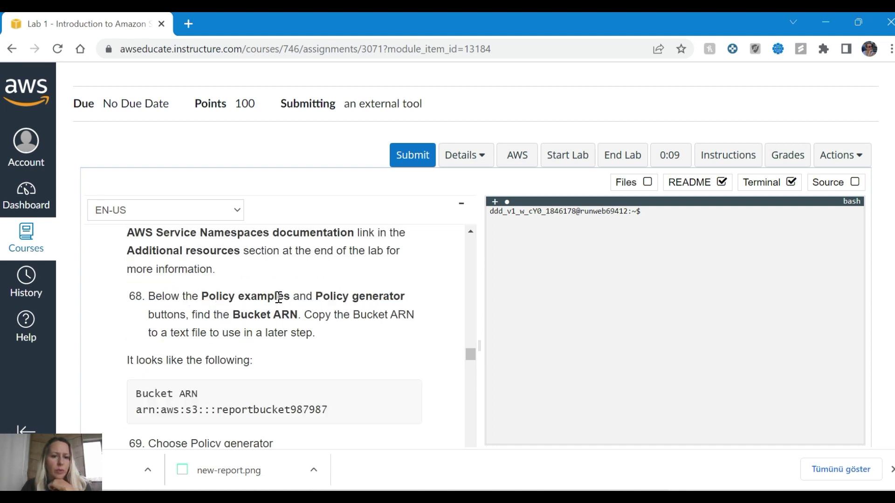
Locate the Bucket ARN described in lab step 68 on the reportbuckets333 policy editing page and look over the empty policy editor
key("alt+Tab")
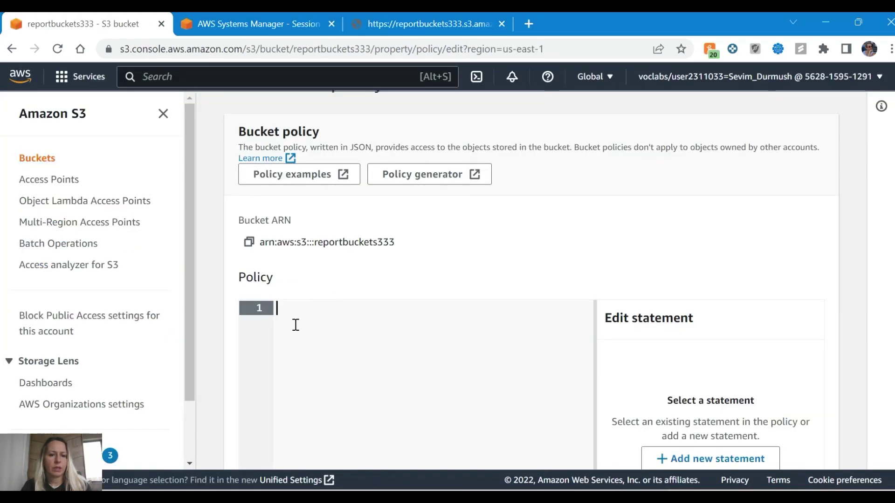
key("alt+Tab")
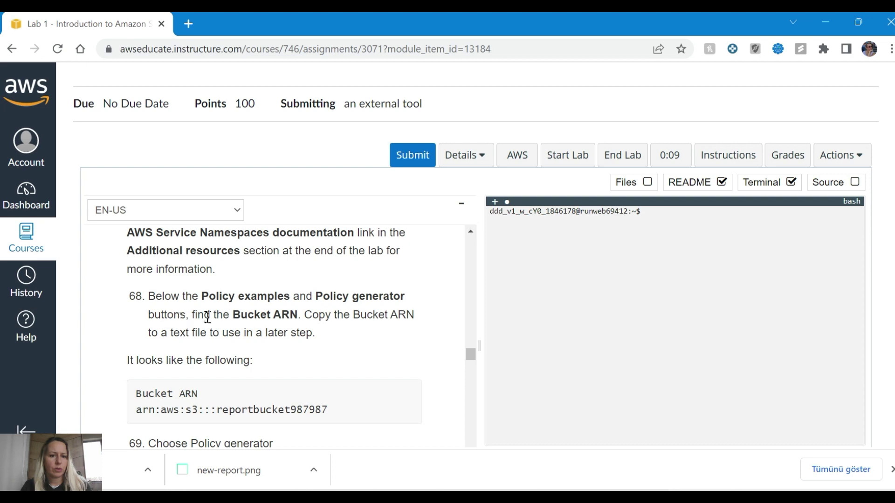
key("alt+Tab")
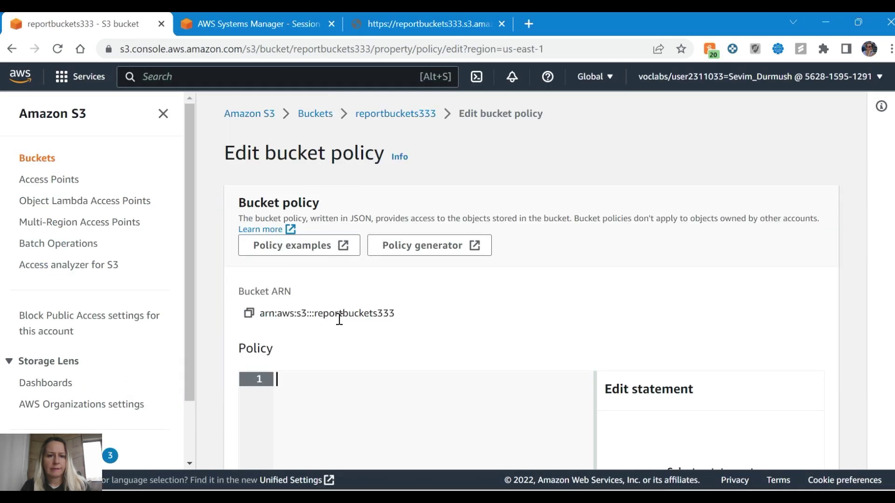
scroll(339, 319, "down", 10)
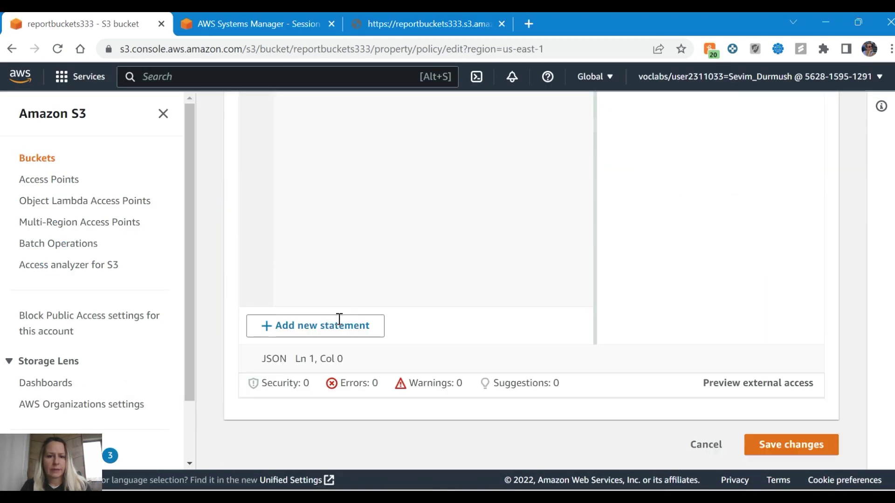
left_click(368, 328)
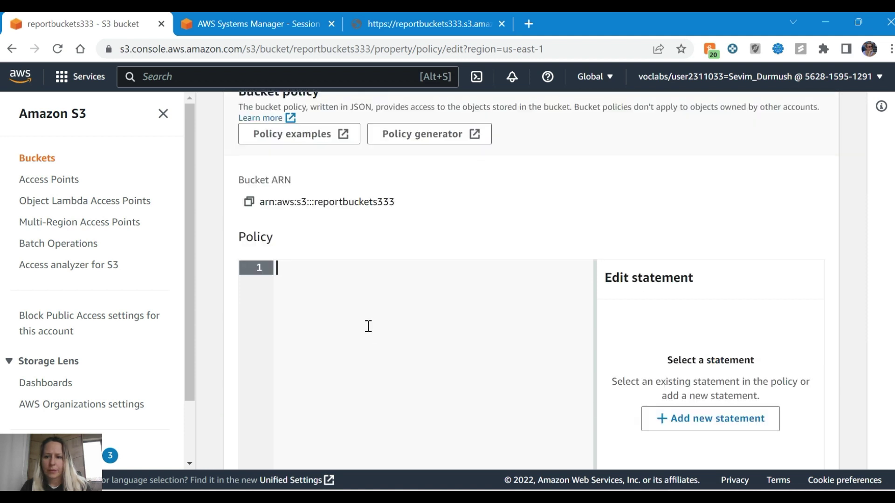
scroll(368, 326, "up", 2)
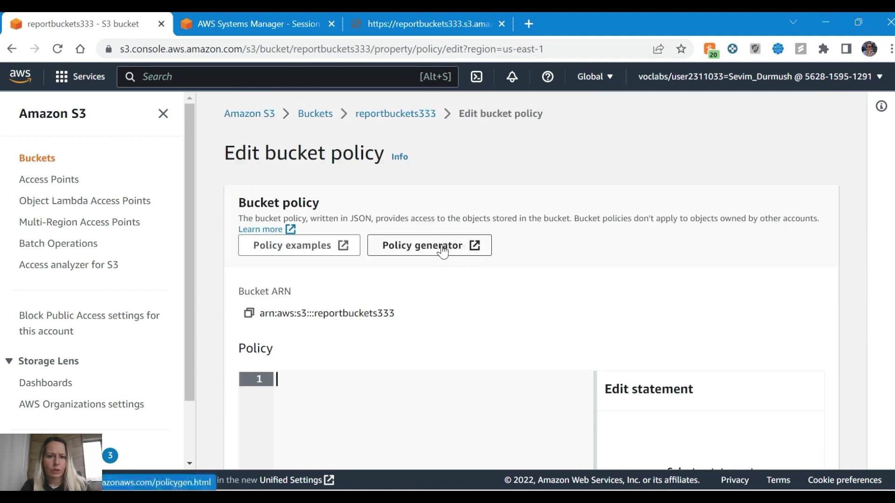
Check lab steps 68 and 69 and open the AWS Policy Generator for the bucket policy
key("alt+Tab")
key("alt+Tab")
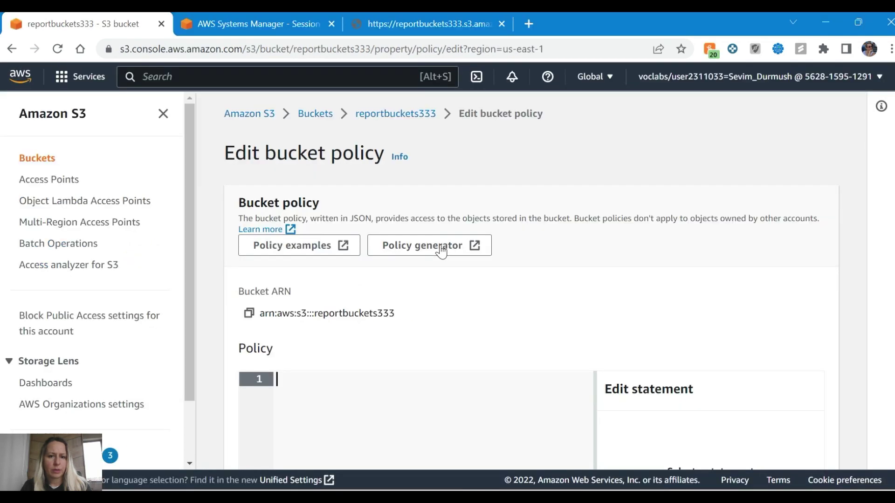
key("alt+Tab")
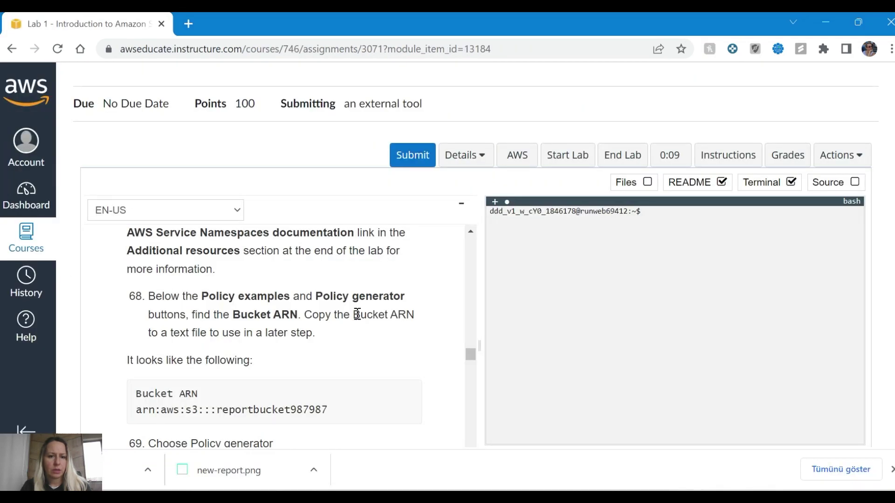
scroll(357, 314, "down", 3)
key("alt+Tab")
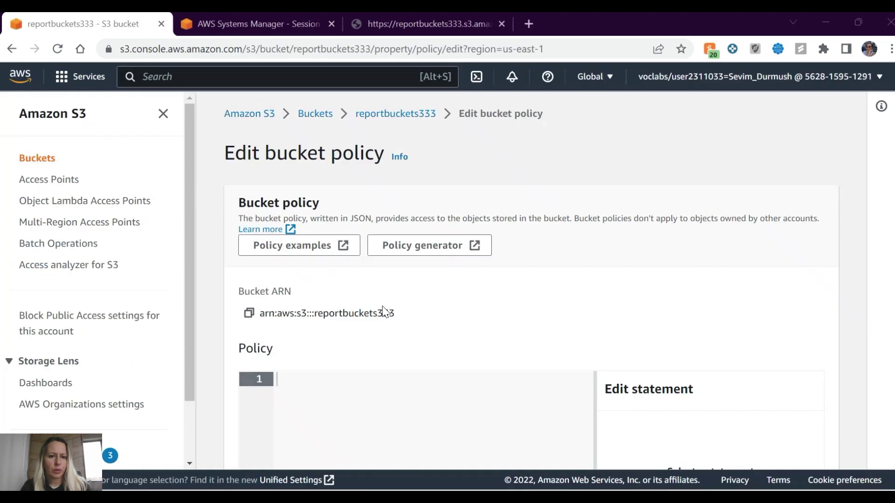
left_click(396, 246)
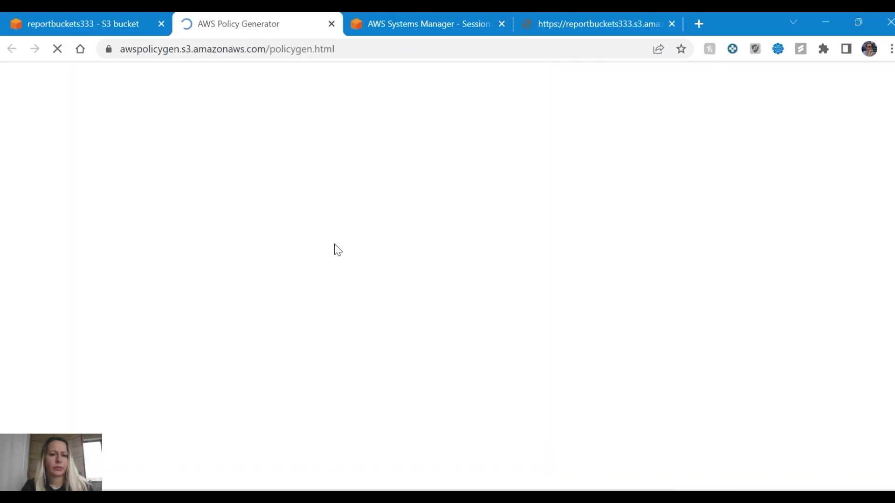
Read the lab's policy generator options, set the policy type to S3 Bucket Policy, and check the required Effect and Principal settings
scroll(334, 279, "down", 2)
key("alt+Tab")
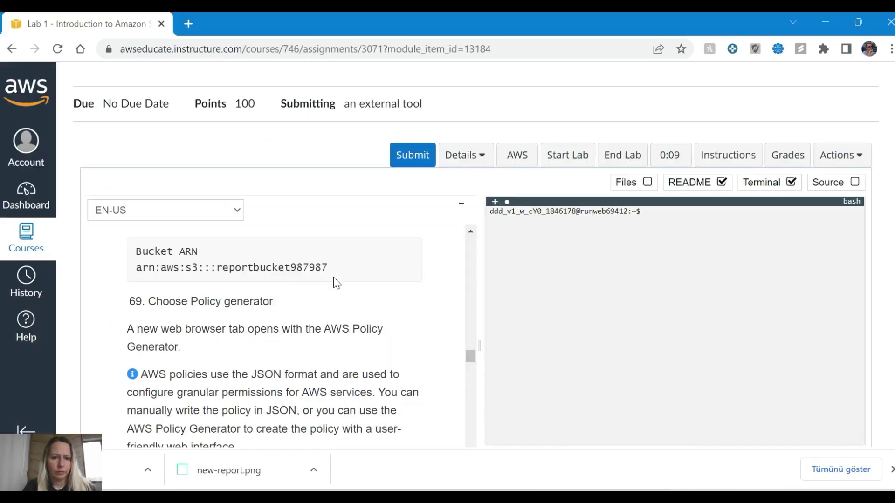
scroll(202, 360, "down", 3)
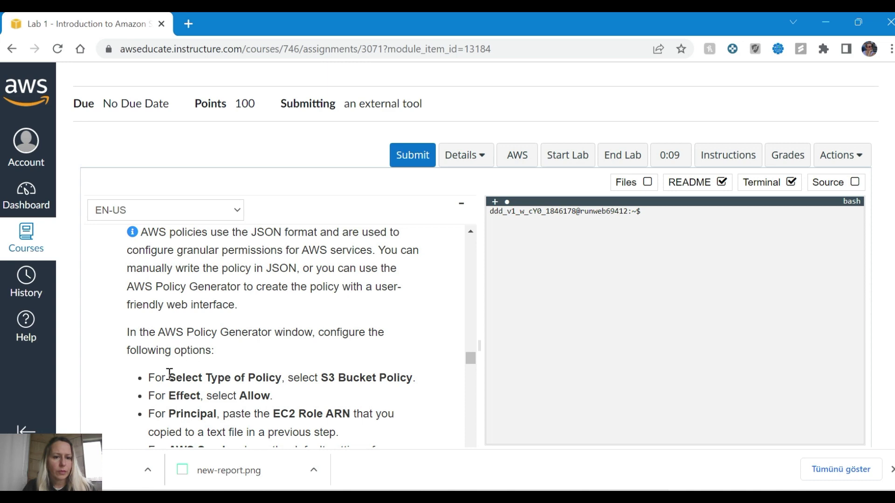
key("alt+Tab")
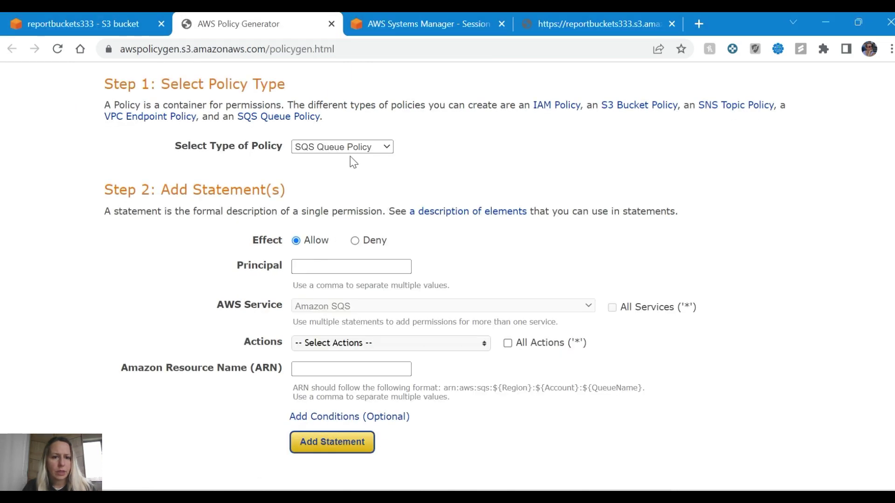
key("alt+Tab")
key("alt+Tab")
left_click(374, 146)
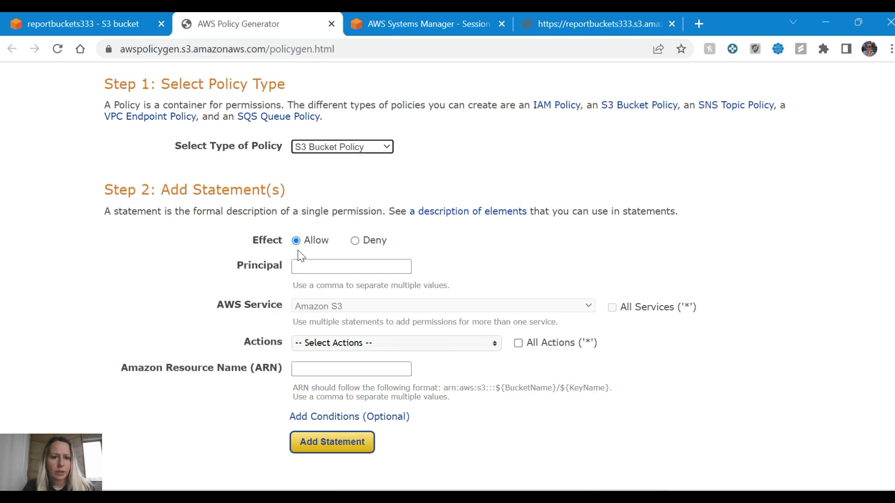
key("alt+Tab")
key("alt+Tab")
key("alt+Tab")
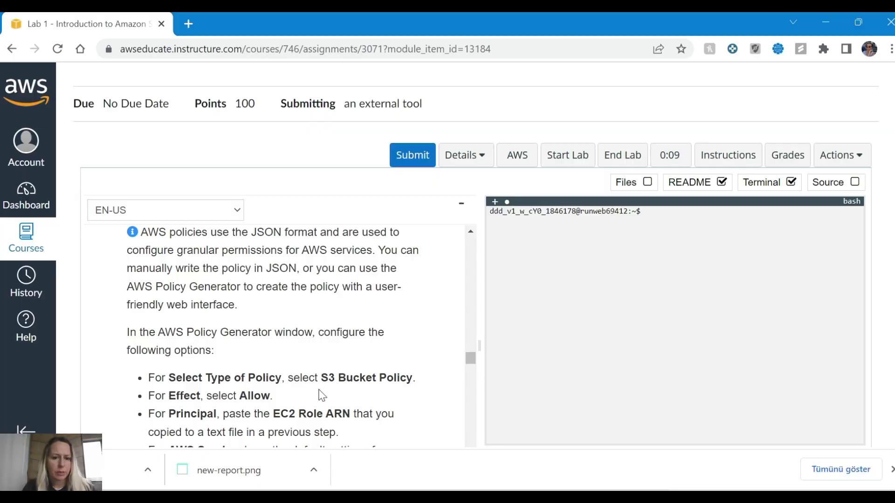
key("alt+Tab")
key("alt+Tab")
key("alt+Tab")
type("EC")
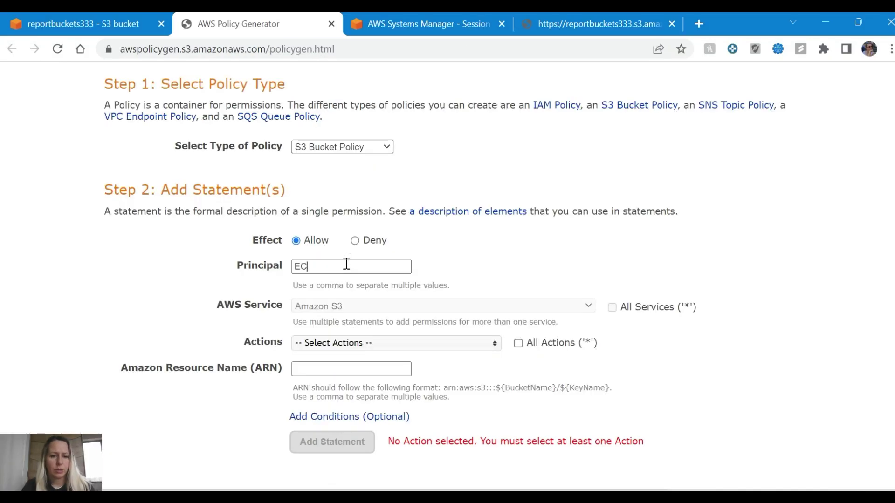
type("2")
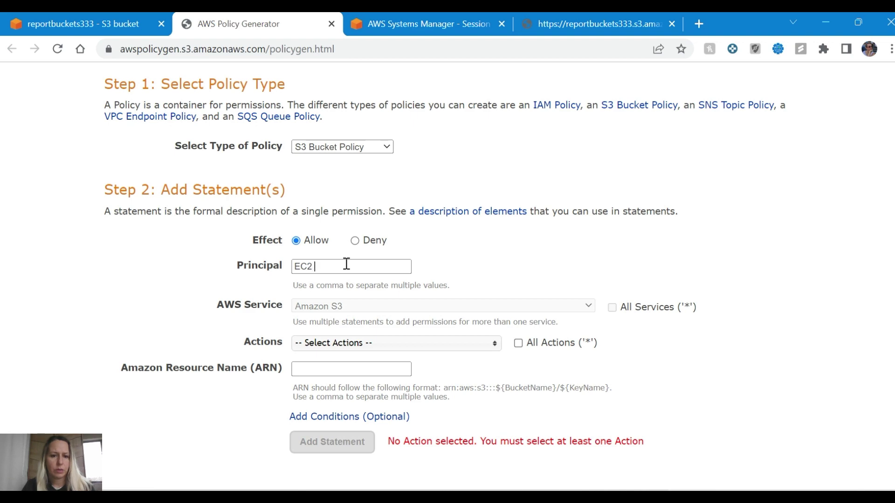
key("alt+Tab")
key("alt+Tab")
type("Ro")
Reread the lab's Principal instruction and replace the Principal entry with the copied EC2 role ARN
key("alt+Tab")
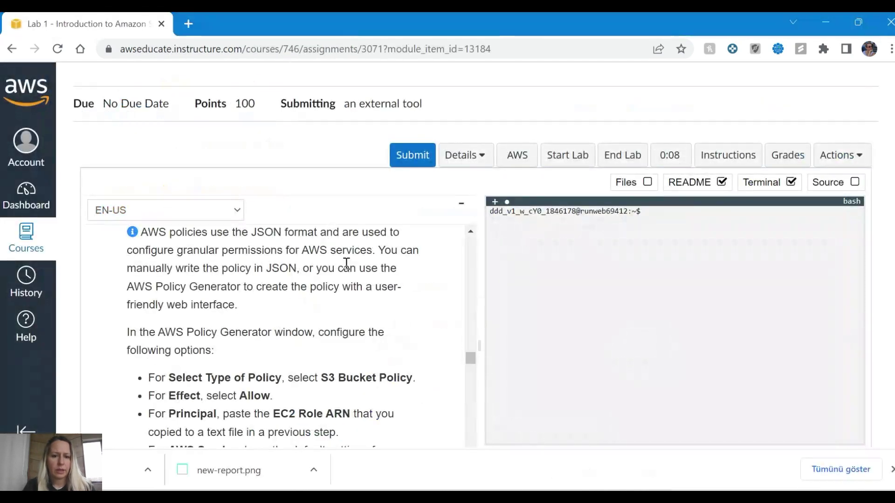
scroll(346, 264, "down", 2)
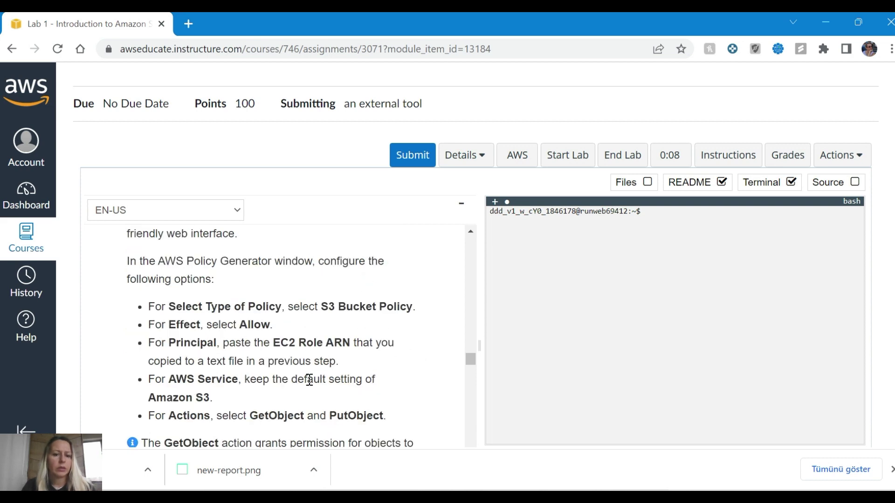
key("alt+Tab")
left_click_drag(375, 266, 190, 274)
key("ctrl+v")
key("alt+Tab")
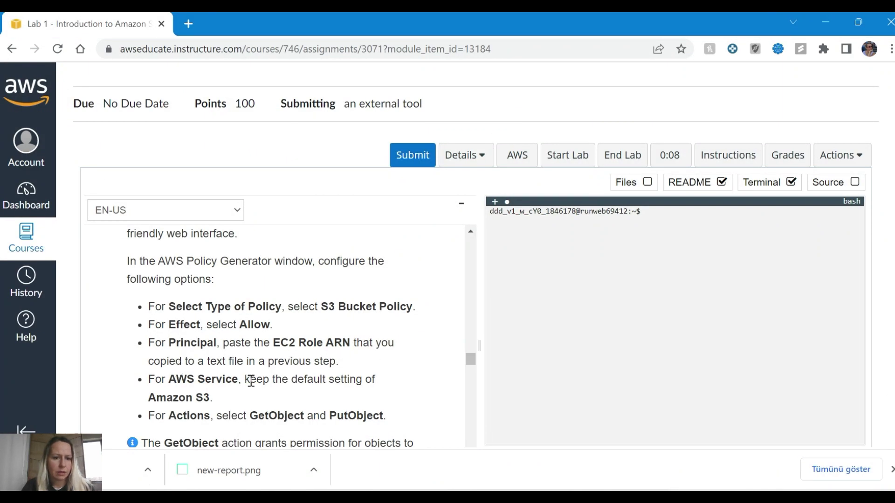
key("alt+Tab")
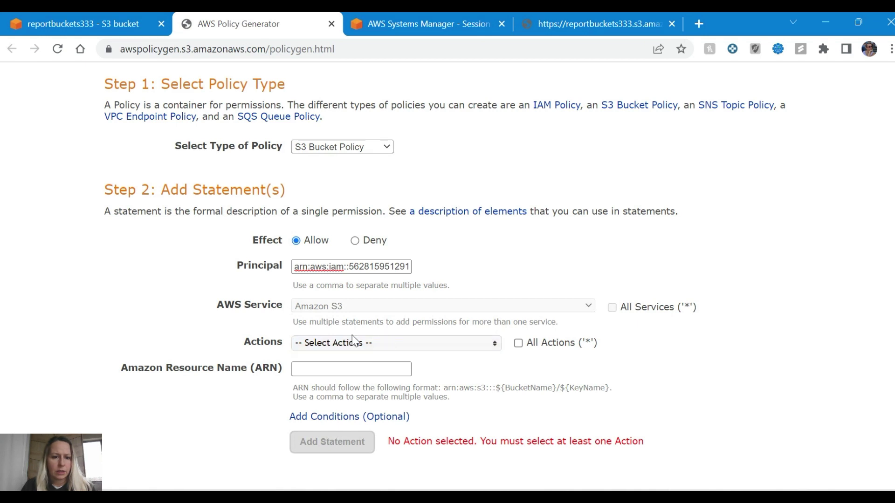
Check the actions required by the lab and select the GetObject action for the policy statement
key("alt+Tab")
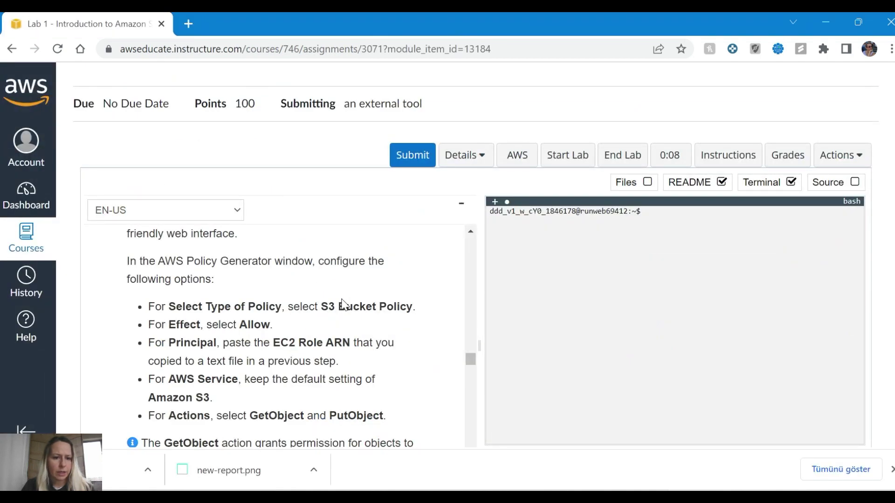
key("alt+Tab")
left_click(345, 343)
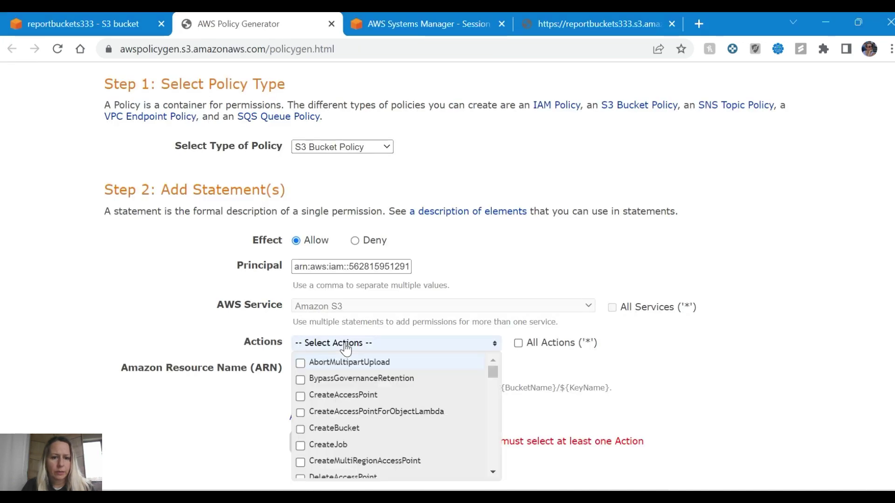
key("alt+Tab")
key("alt+Tab")
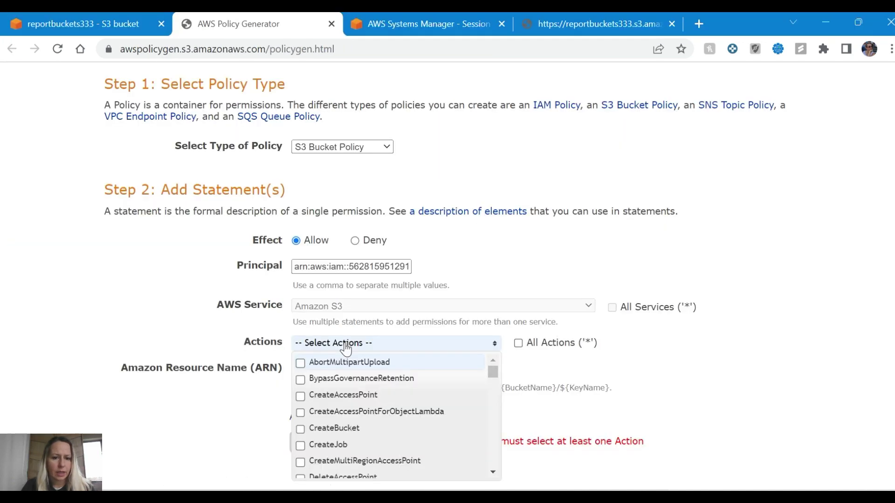
scroll(352, 377, "down", 5)
scroll(354, 385, "down", 5)
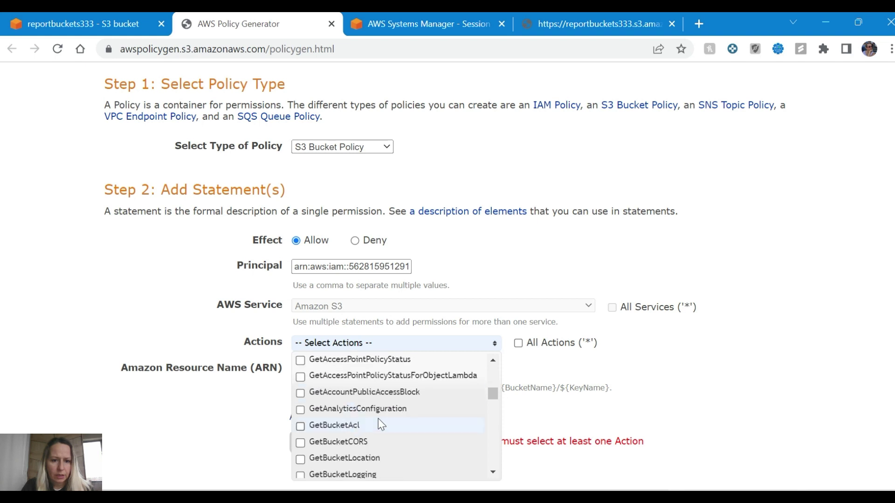
scroll(364, 424, "down", 4)
scroll(364, 425, "down", 6)
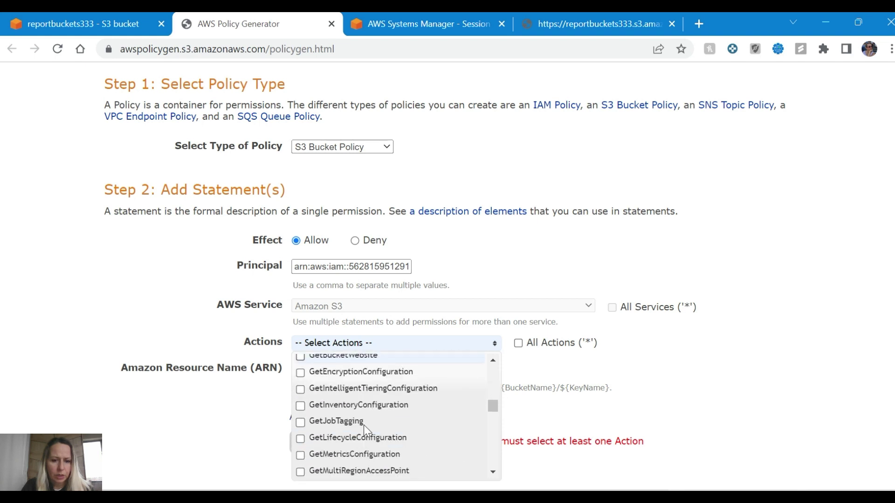
left_click(341, 397)
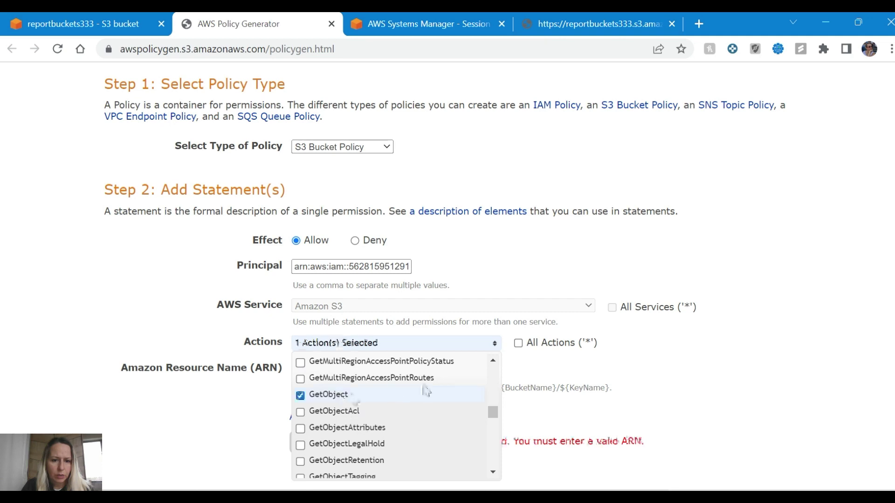
Recheck the actions required by the lab and add PutObject to the policy statement's selected actions
key("alt+Tab")
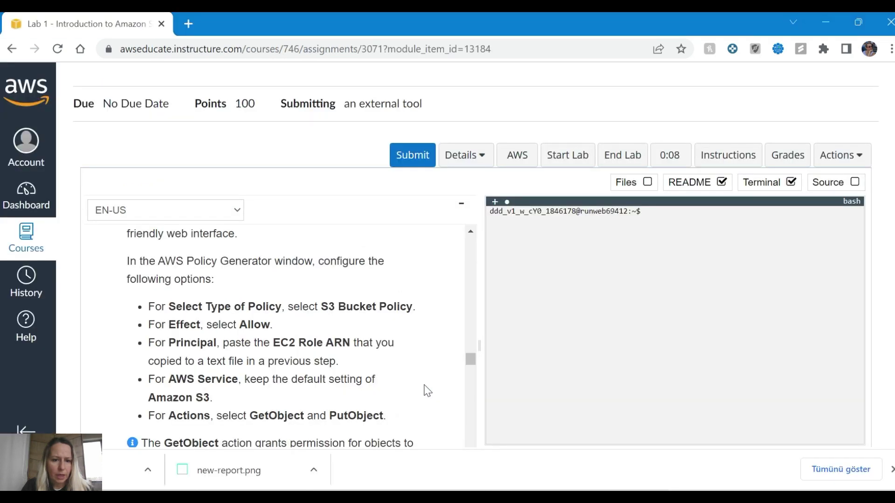
key("alt+Tab")
scroll(355, 403, "down", 8)
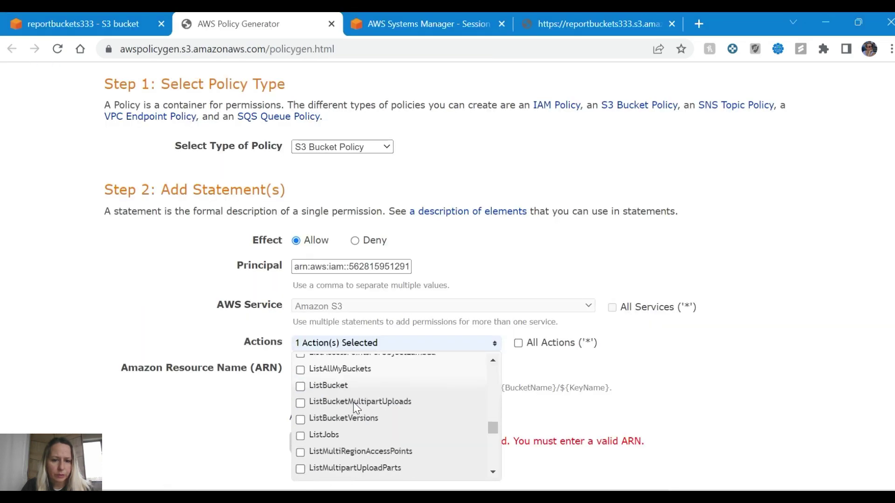
scroll(353, 403, "down", 10)
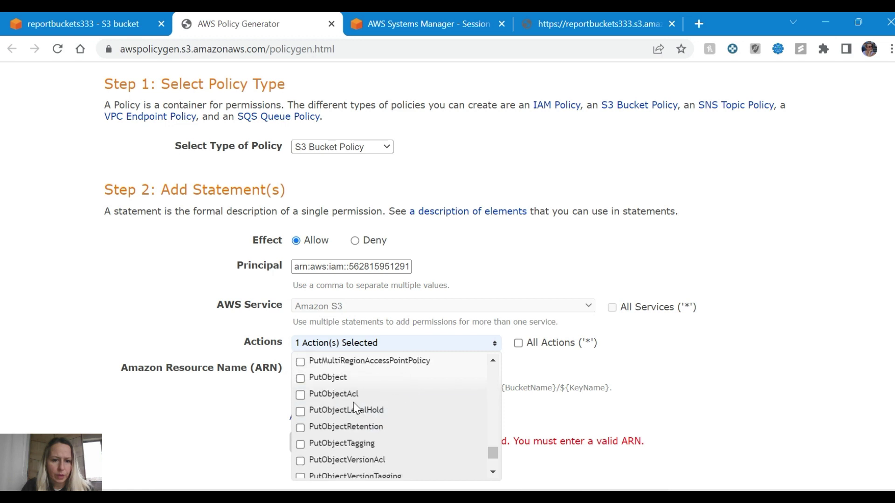
left_click(340, 377)
Read the lab's Amazon Resource Name instruction and set the statement's ARN to *
key("alt+Tab")
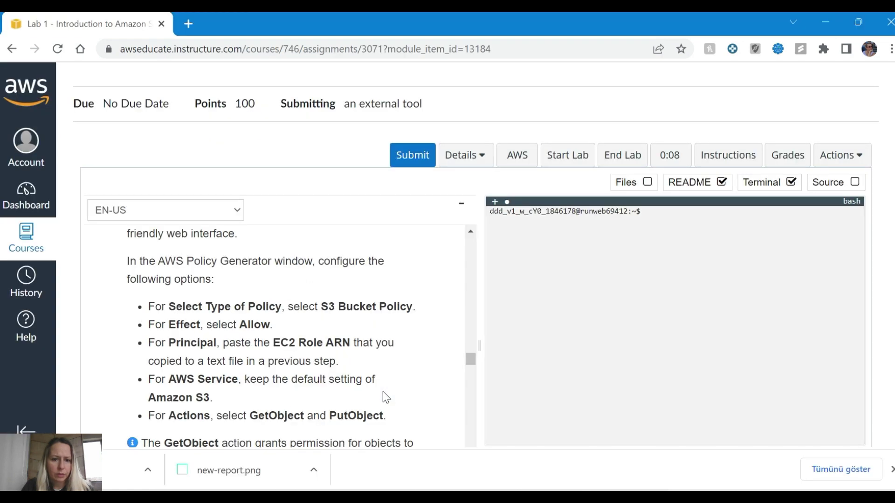
scroll(377, 396, "down", 1)
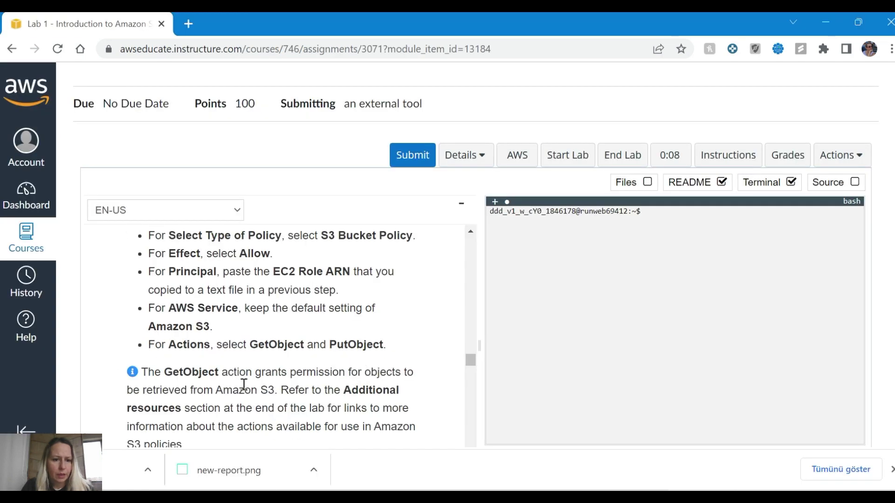
scroll(292, 368, "down", 1)
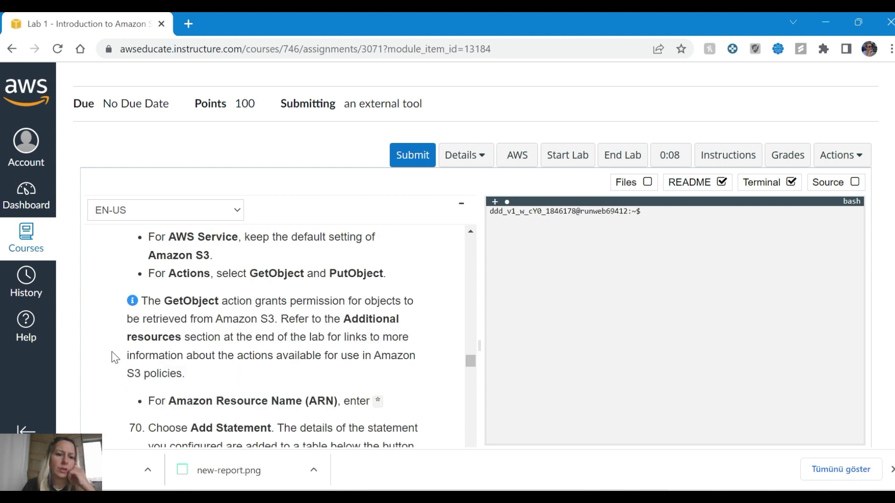
scroll(400, 330, "down", 2)
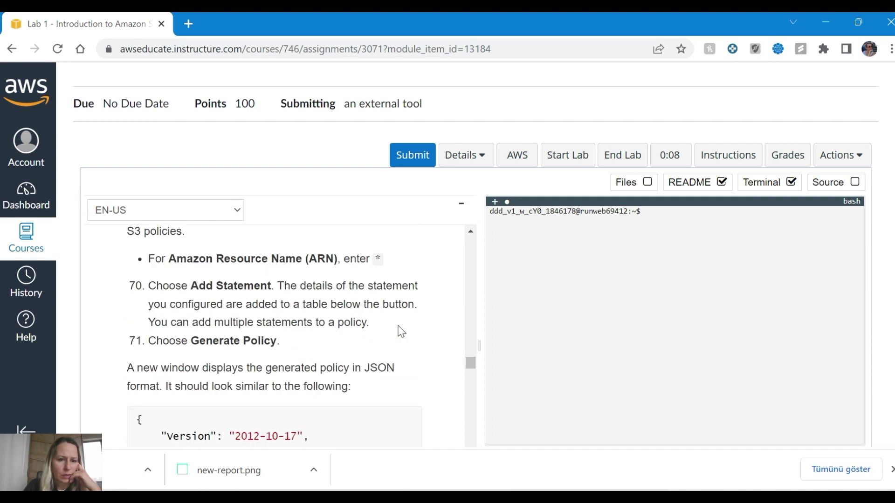
scroll(399, 326, "up", 1)
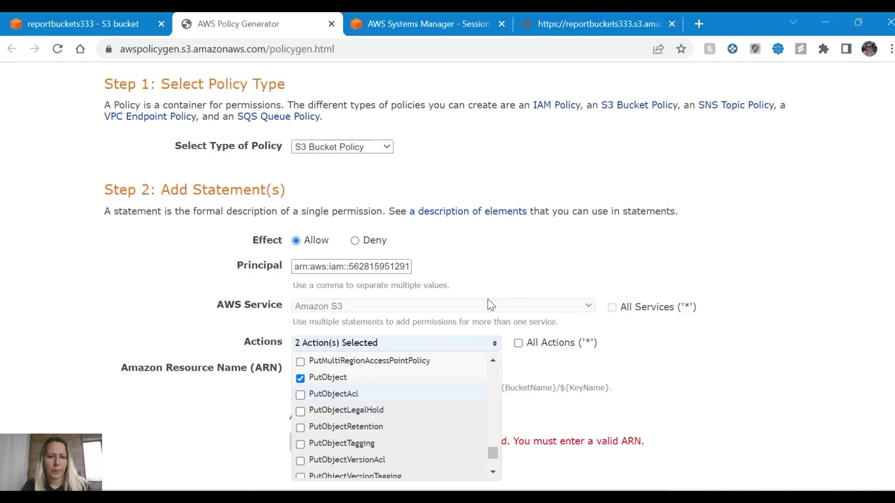
scroll(488, 298, "down", 3)
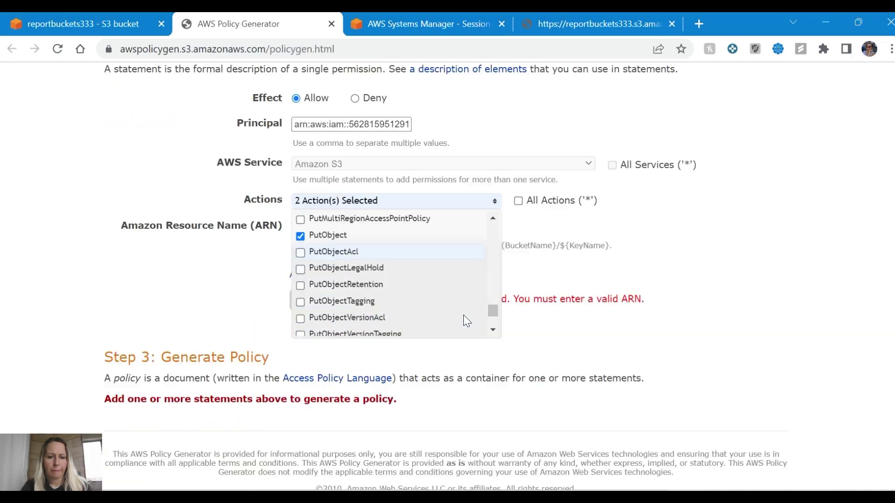
left_click(568, 227)
left_click(379, 226)
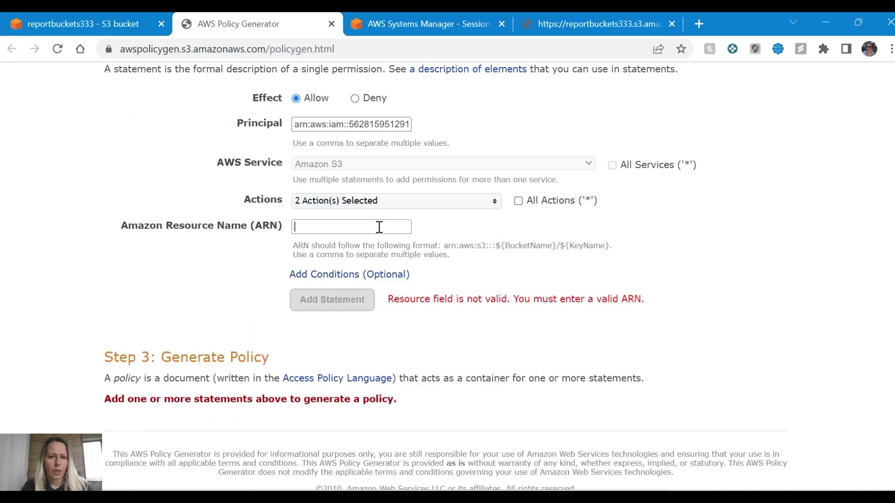
key("alt+Tab")
key("alt+Tab")
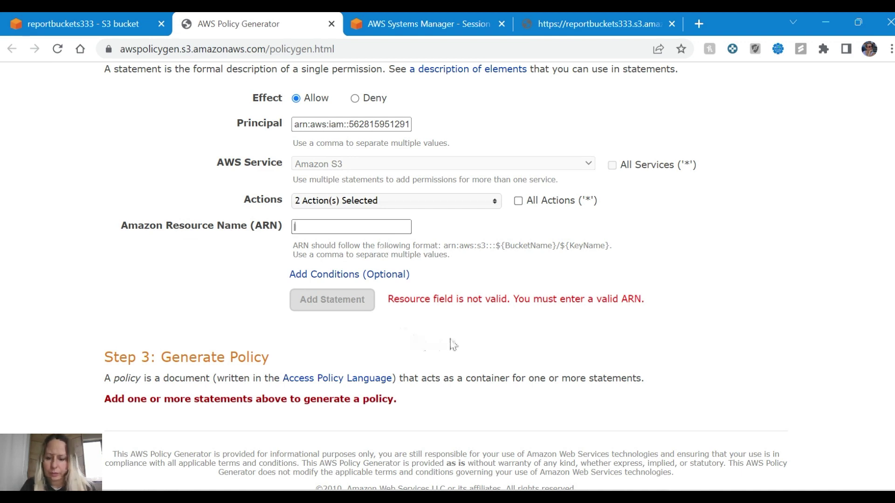
type("*")
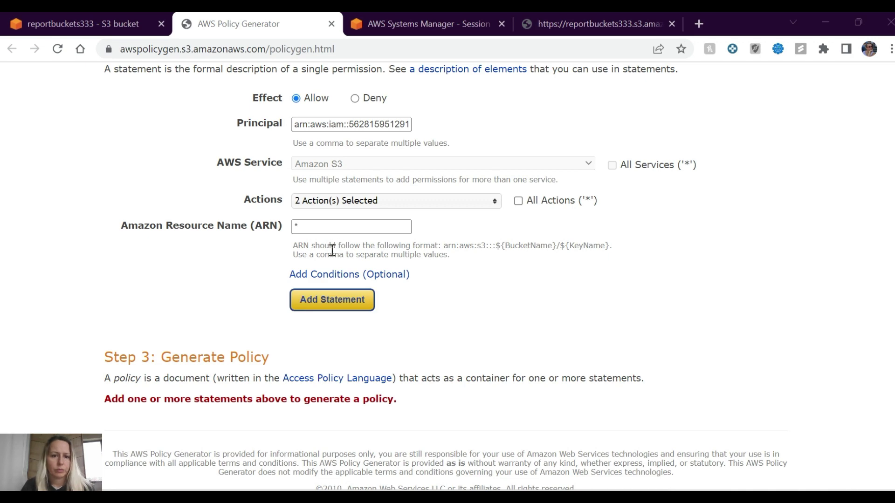
Check lab step 70 and add the configured statement to the policy
key("alt+Tab")
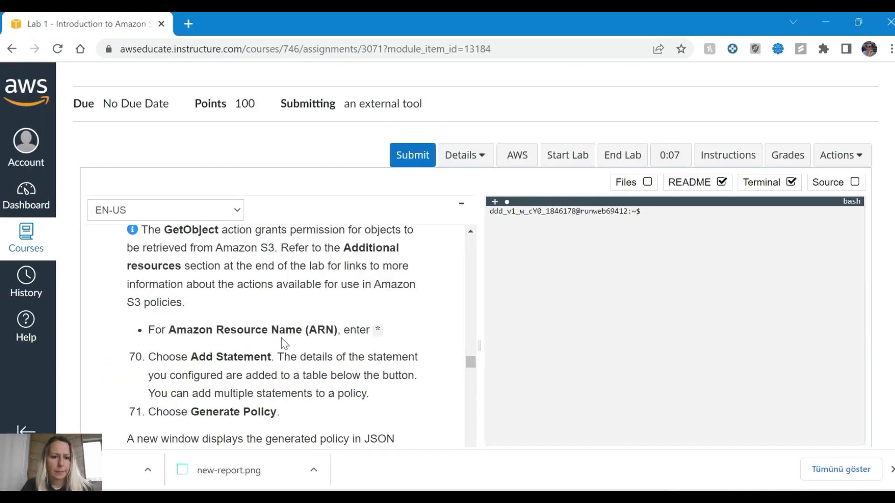
key("alt+Tab")
left_click(329, 303)
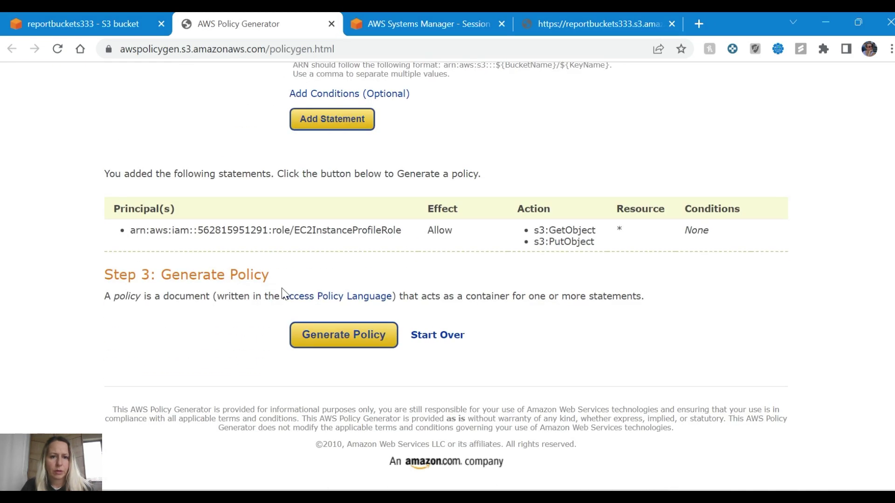
Read lab step 71, generate the policy from the added statement, and copy its full JSON text
key("alt+Tab")
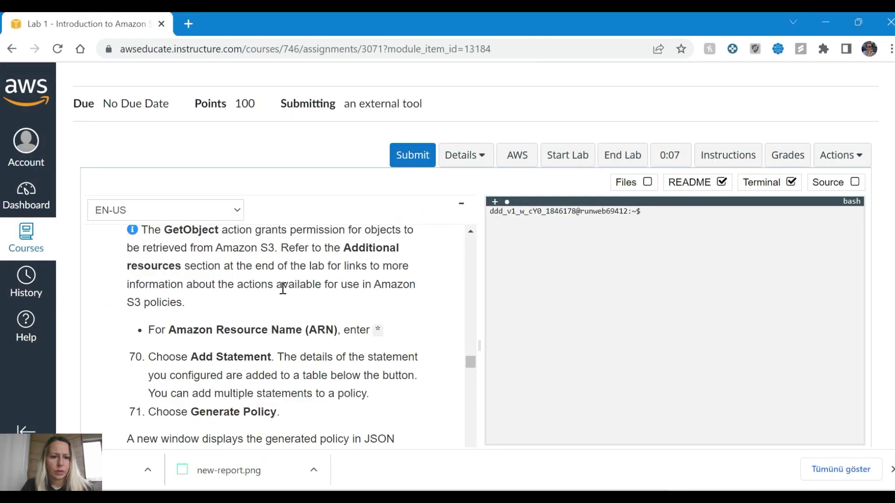
scroll(282, 288, "down", 2)
scroll(283, 287, "down", 2)
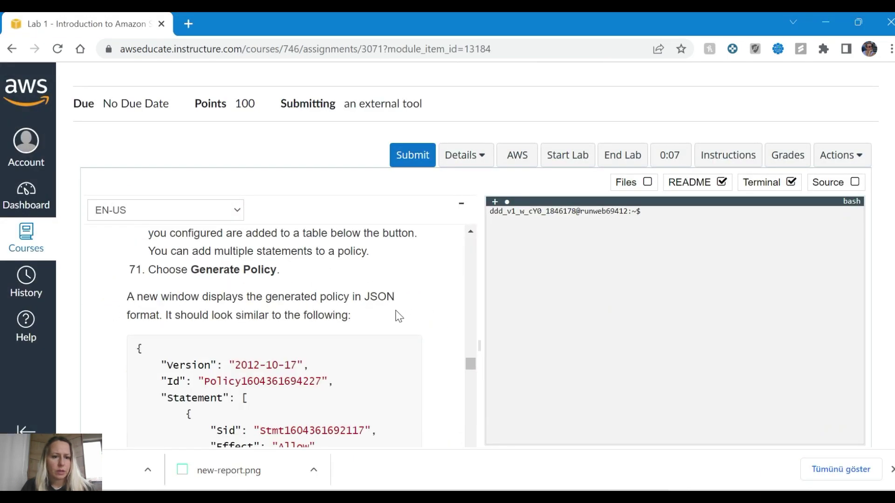
key("alt+Tab")
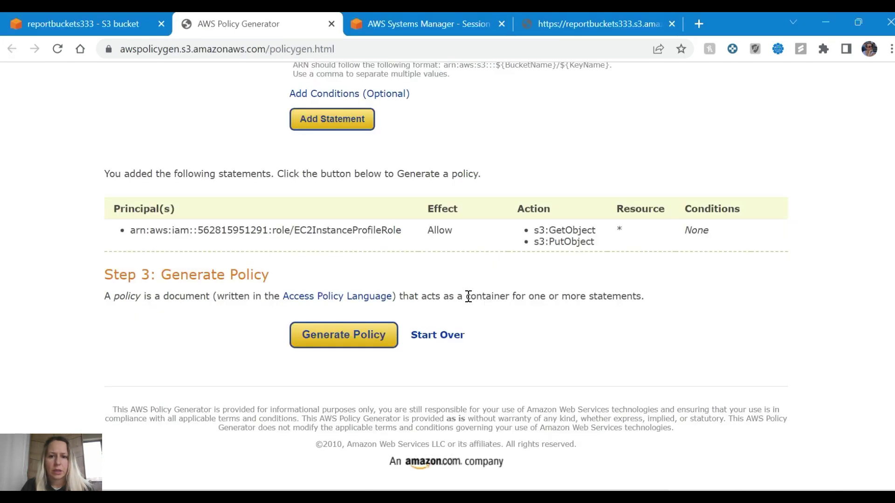
scroll(349, 202, "up", 1)
scroll(356, 193, "down", 1)
key("alt+Tab")
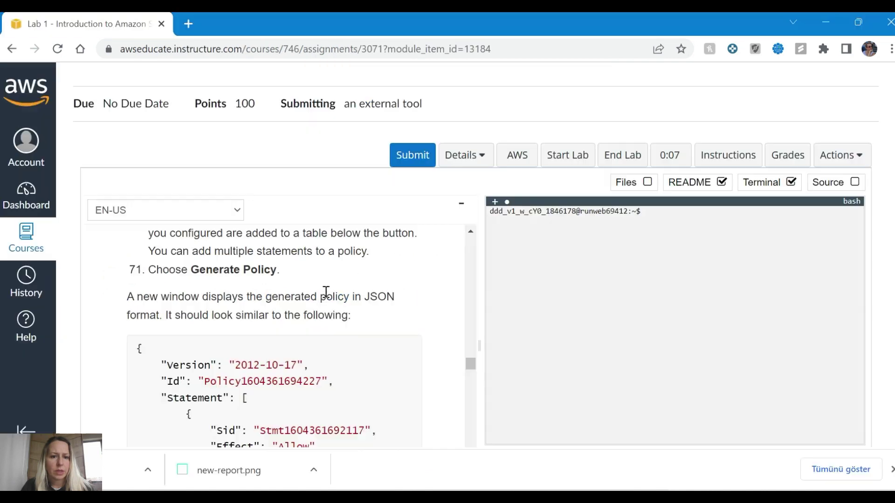
key("alt+Tab")
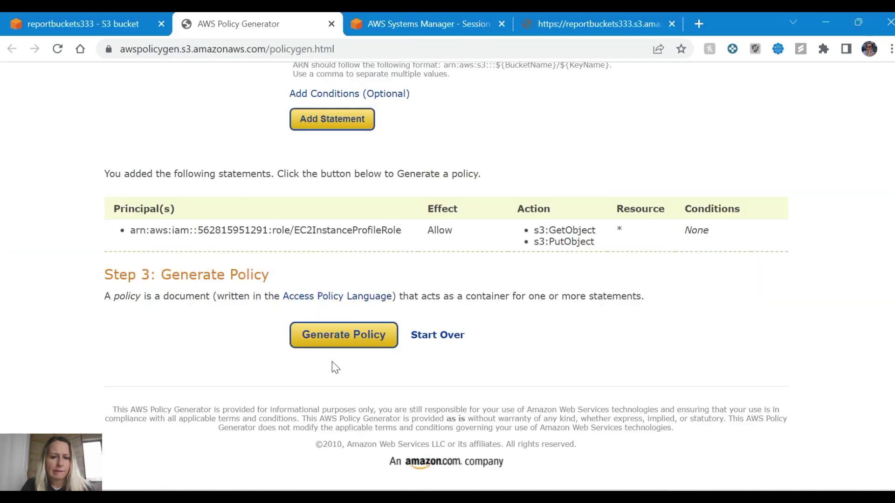
left_click(358, 337)
key("ctrl+a")
key("ctrl+c")
Review the lab's sample policy and steps 72 to 75, and reselect the entire generated policy JSON
key("alt+Tab")
scroll(367, 296, "down", 3)
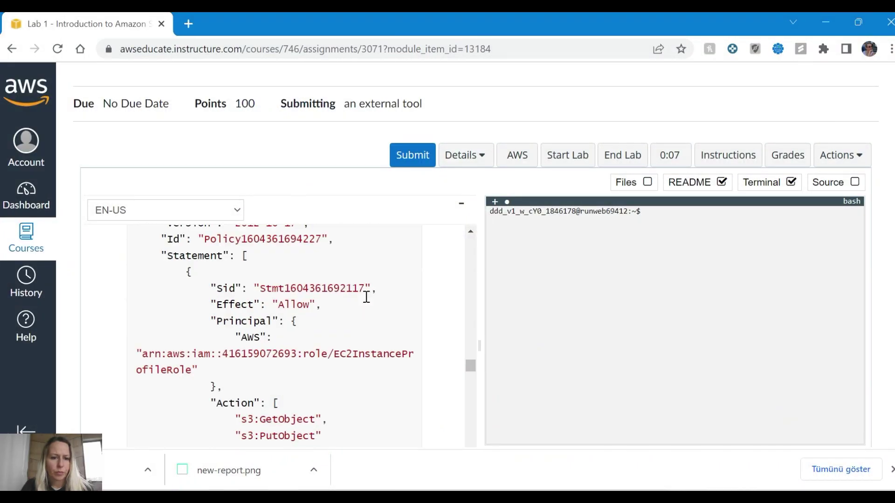
scroll(366, 297, "down", 3)
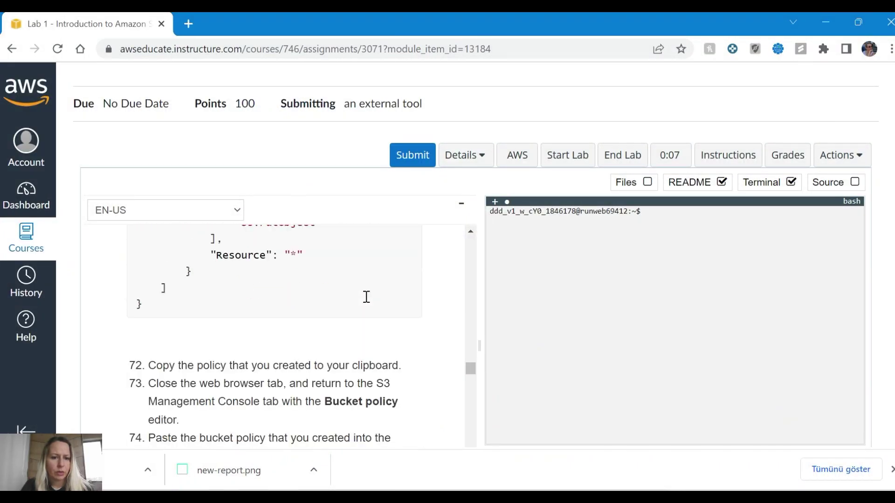
scroll(366, 297, "down", 2)
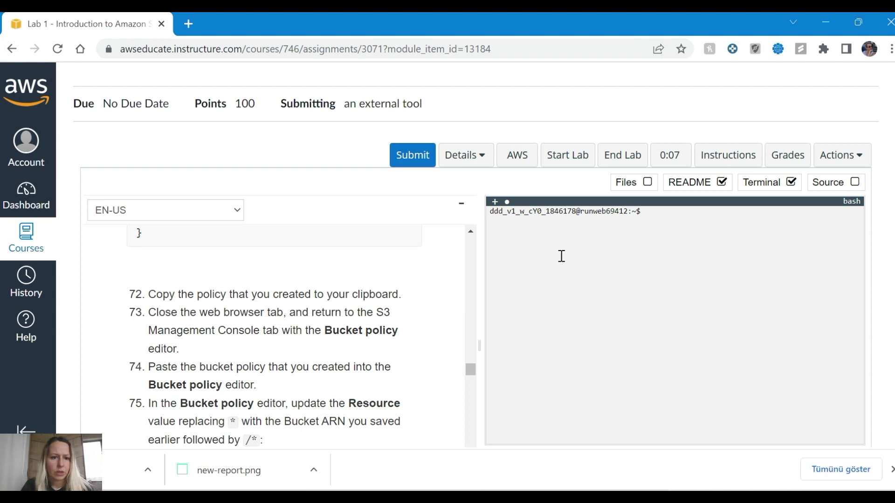
key("alt+Tab")
left_click(441, 270)
key("ctrl+a")
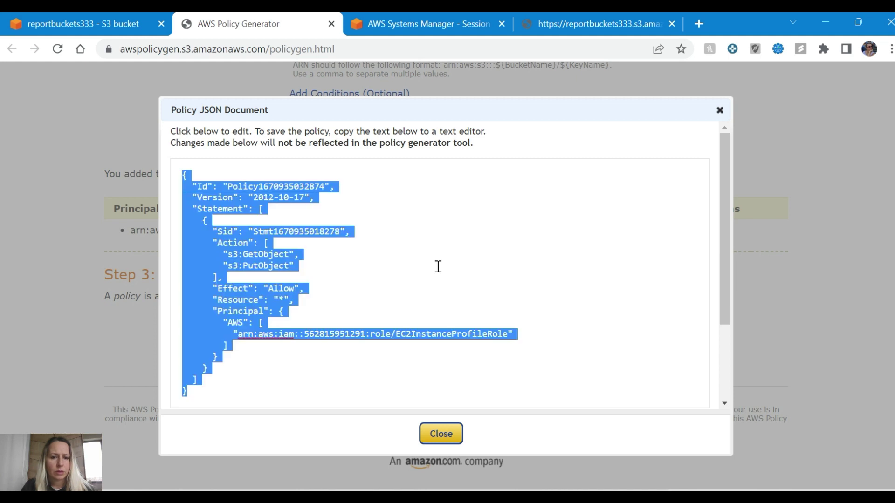
Reread lab steps 72 to 75 and check the Session Manager tab while looking for the bucket policy editor
key("alt+Tab")
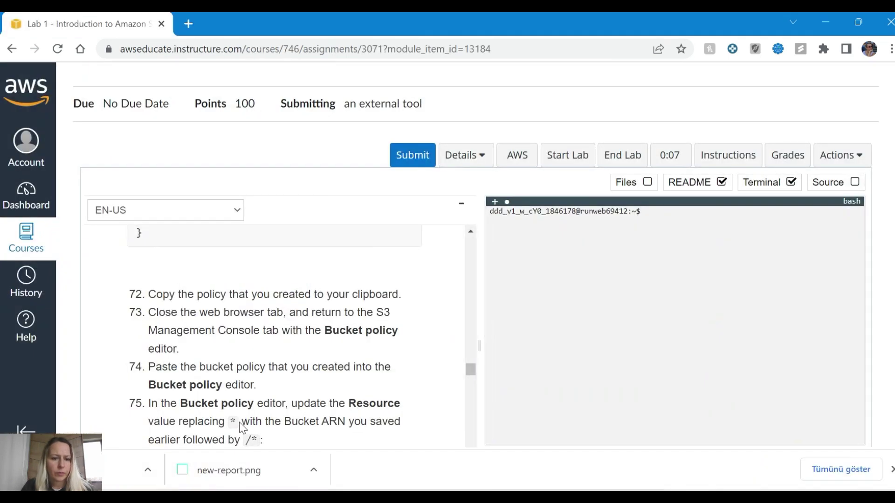
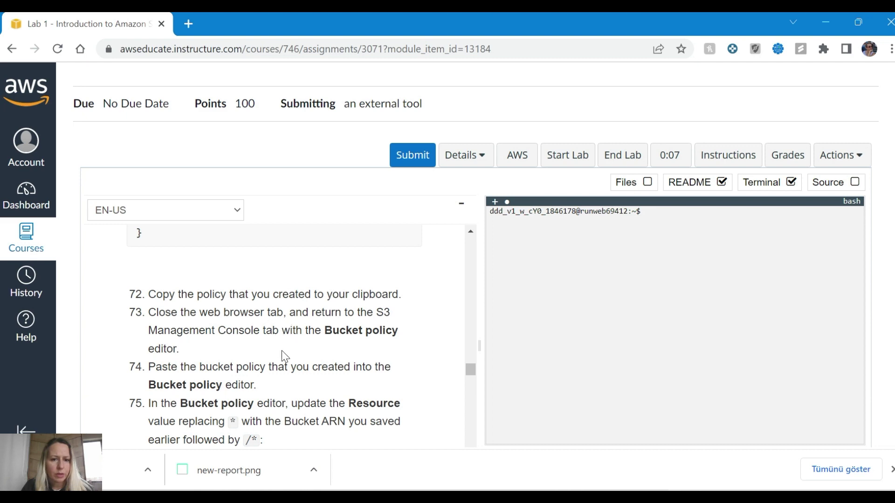
key("alt+Tab")
left_click(410, 26)
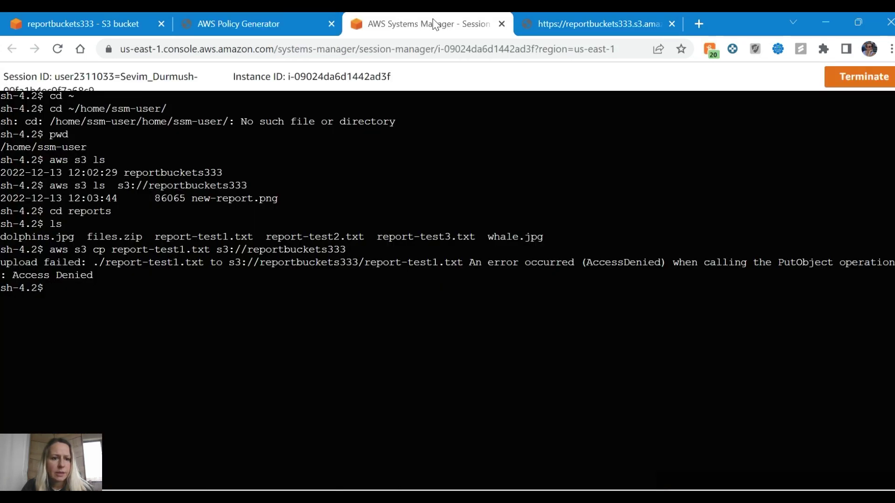
key("alt+Tab")
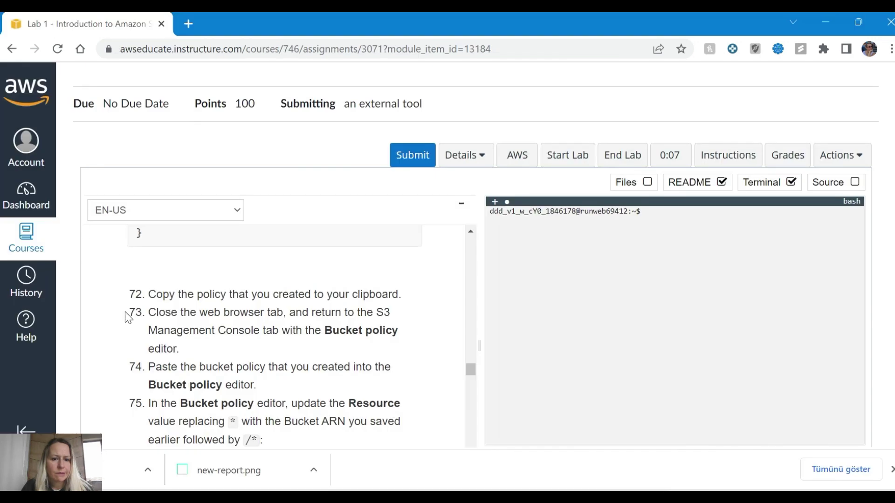
scroll(201, 352, "down", 1)
key("alt+Tab")
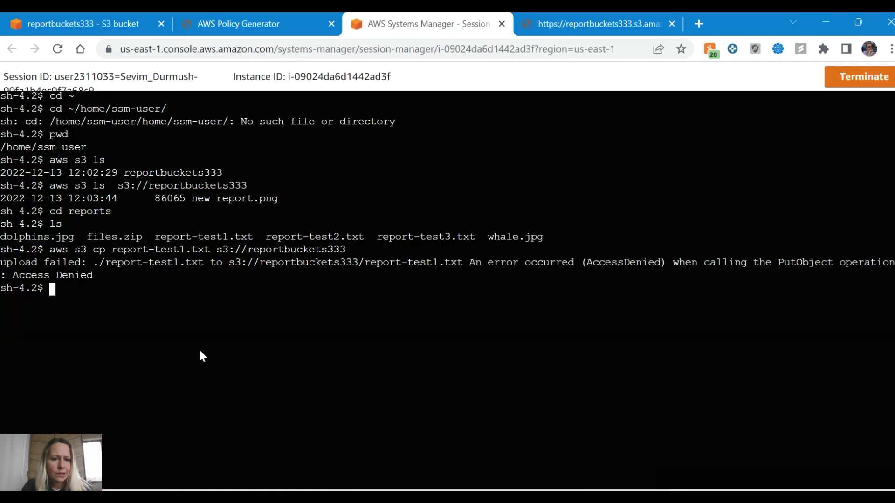
Return to the AWS Policy Generator and close the Policy JSON Document
key("alt+Tab")
key("alt+Tab")
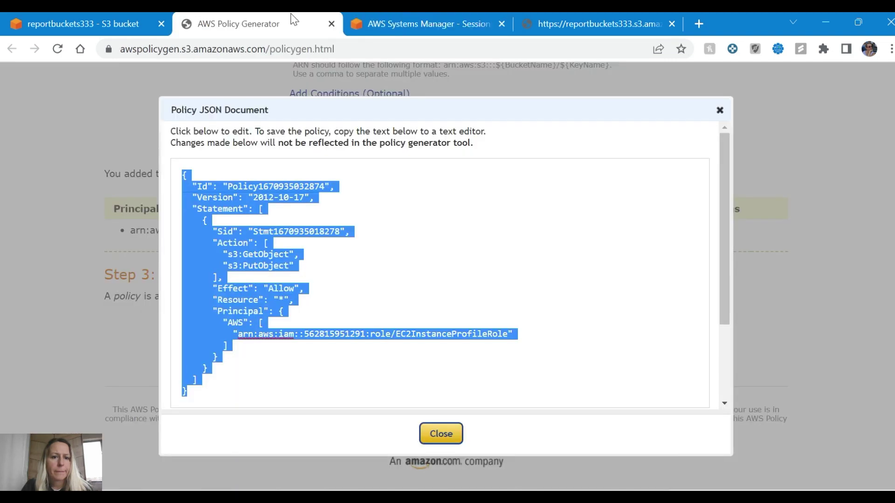
left_click(290, 22)
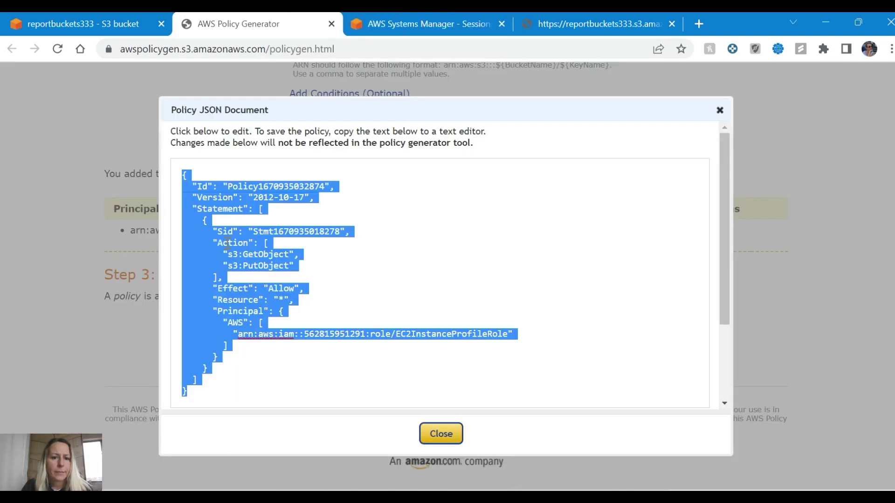
left_click(438, 434)
Reread lab steps 72 to 75 on pasting the bucket policy and updating its Resource value with the bucket ARN
key("alt+Tab")
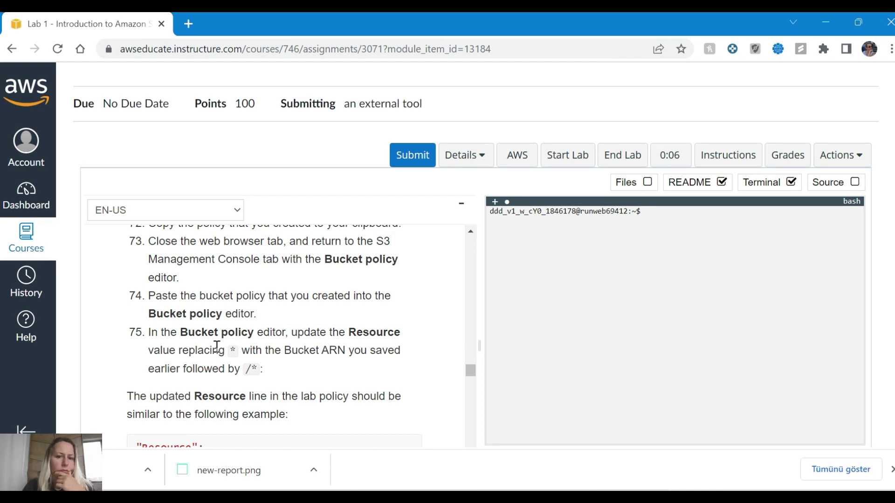
scroll(216, 347, "down", 1)
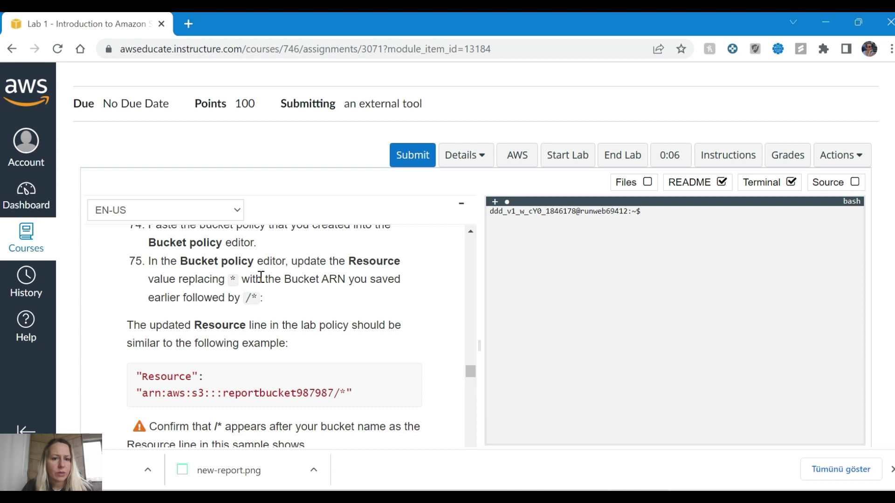
scroll(261, 277, "up", 4)
scroll(262, 277, "down", 1)
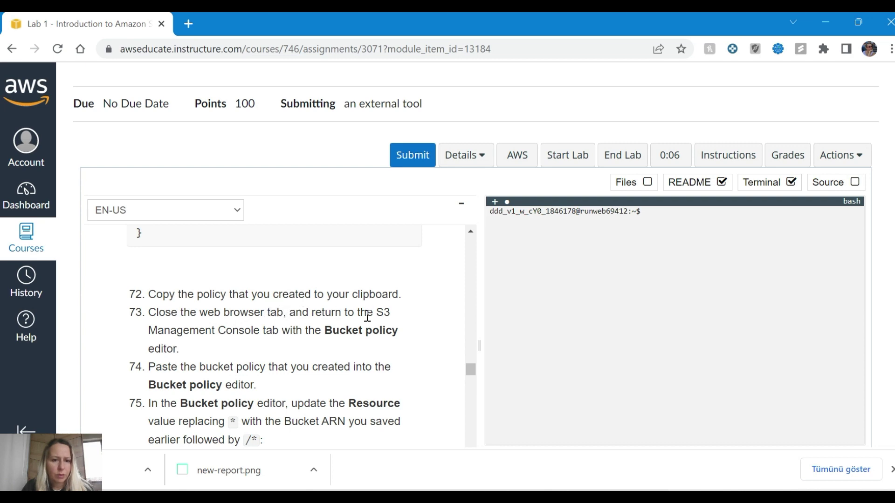
key("alt+Tab")
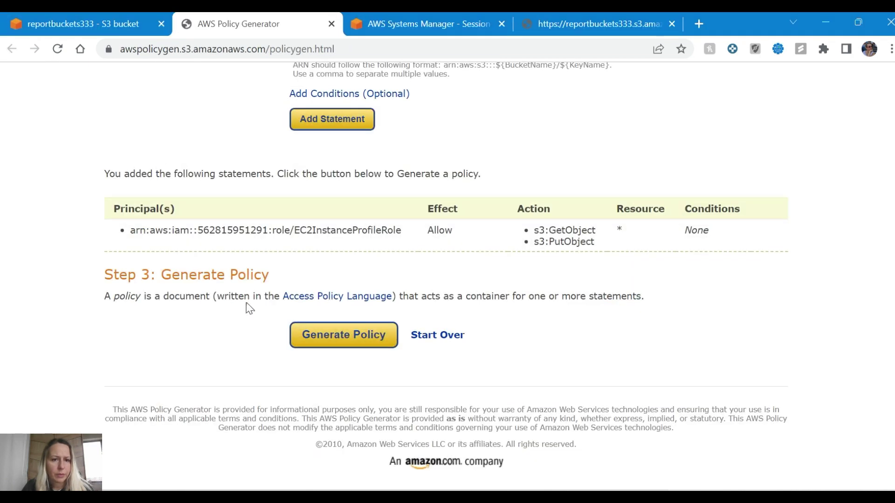
key("alt+Tab")
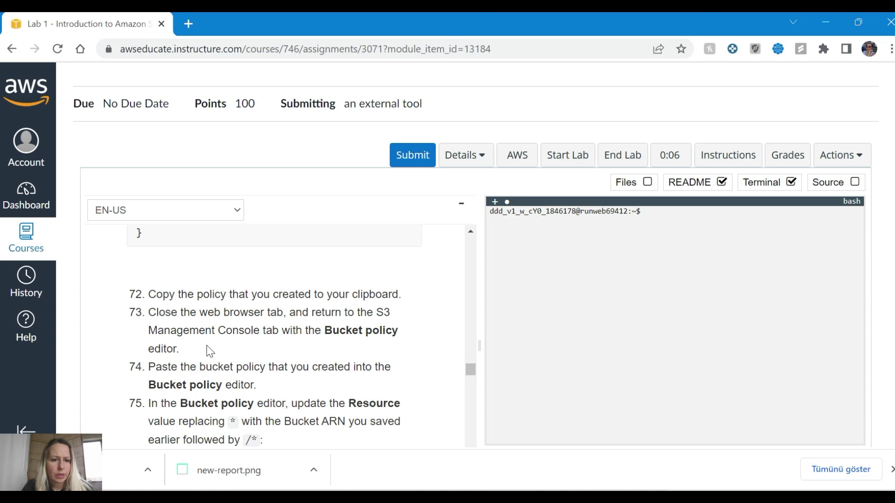
Look over the AWS Policy Generator page, including the statement added for the EC2 role, for a bucket policy editor
key("alt+Tab")
scroll(326, 331, "up", 8)
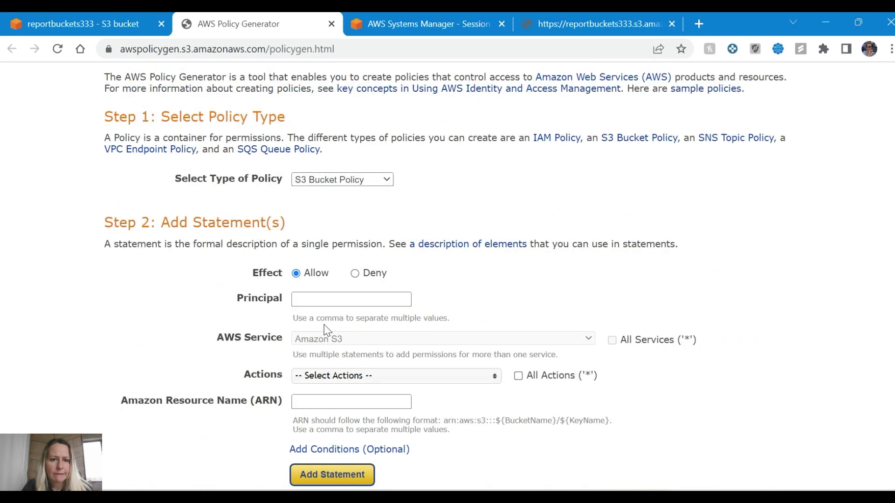
scroll(323, 326, "down", 8)
scroll(456, 345, "up", 3)
scroll(457, 346, "up", 7)
scroll(455, 346, "down", 10)
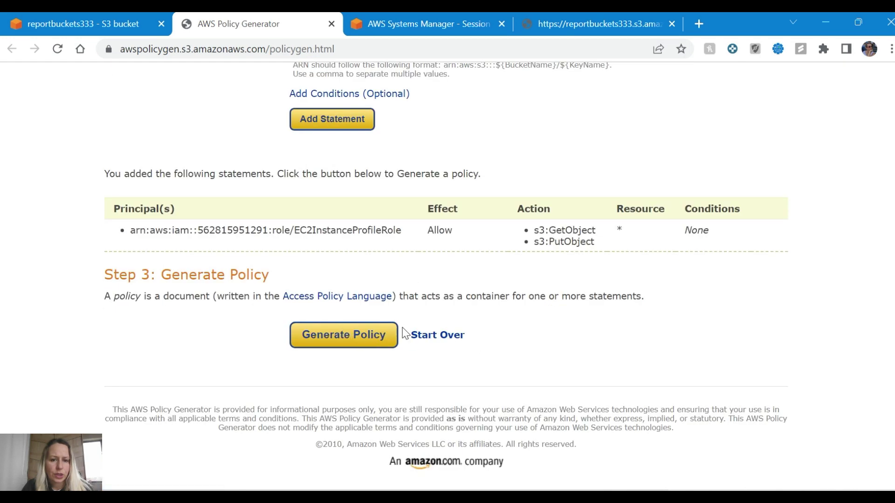
scroll(347, 310, "up", 10)
Check the Session Manager and sample-file.txt tabs for the bucket policy editor, and reread lab step 73
left_click(481, 19)
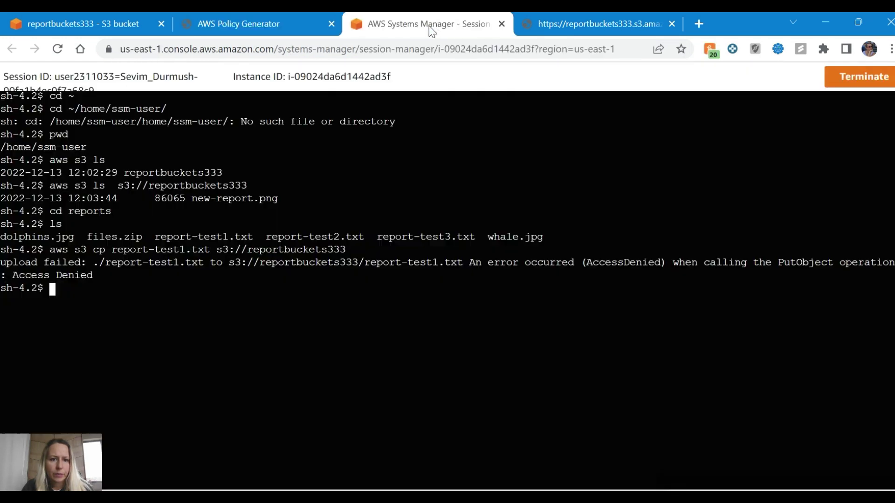
left_click(577, 25)
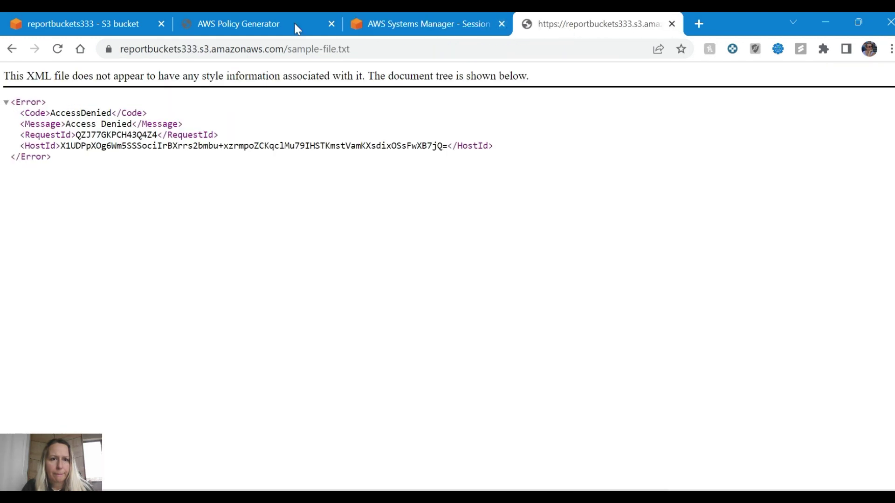
left_click(242, 24)
left_click(397, 28)
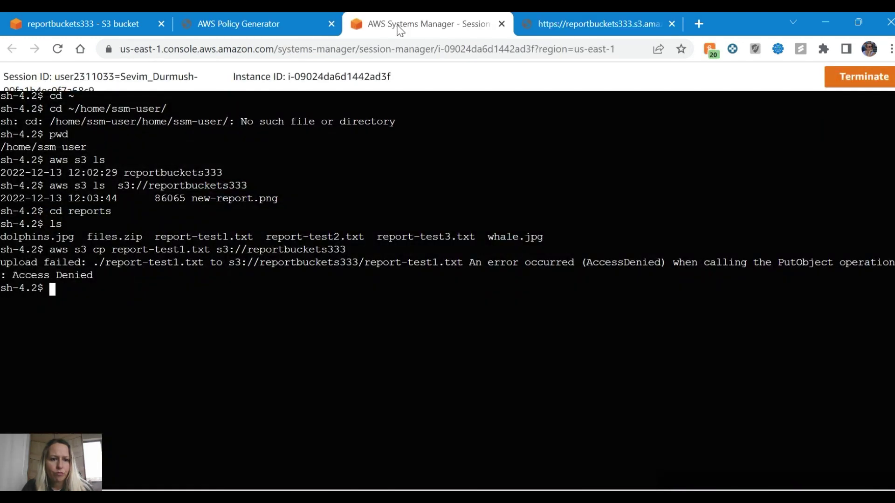
key("alt+Tab")
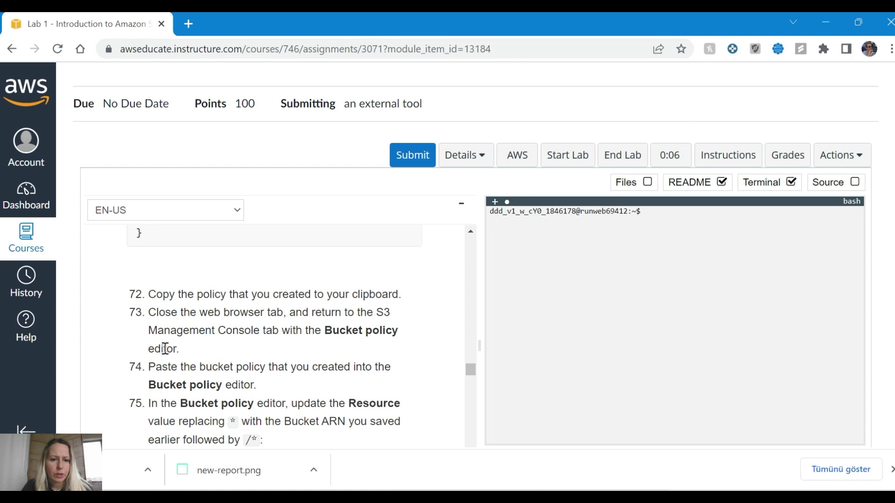
key("alt+Tab")
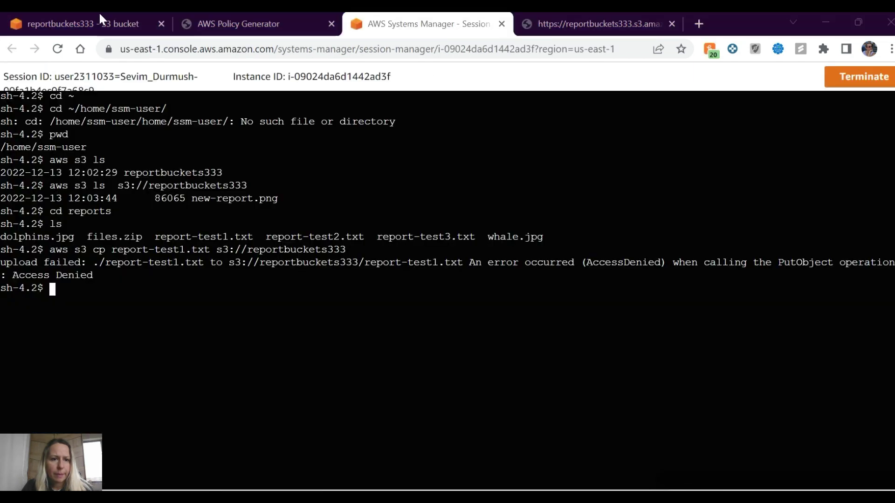
Return to the Edit bucket policy page of reportbuckets333 and paste the generated policy into the empty policy editor
left_click(99, 19)
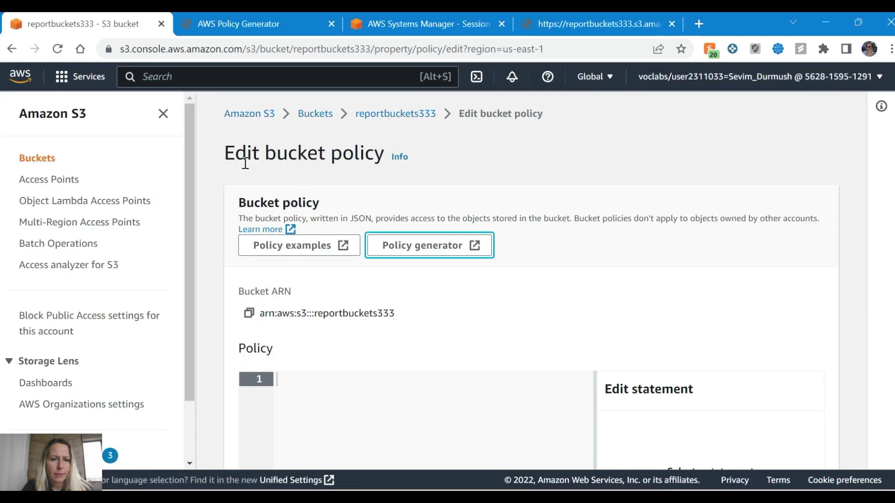
key("alt+Tab")
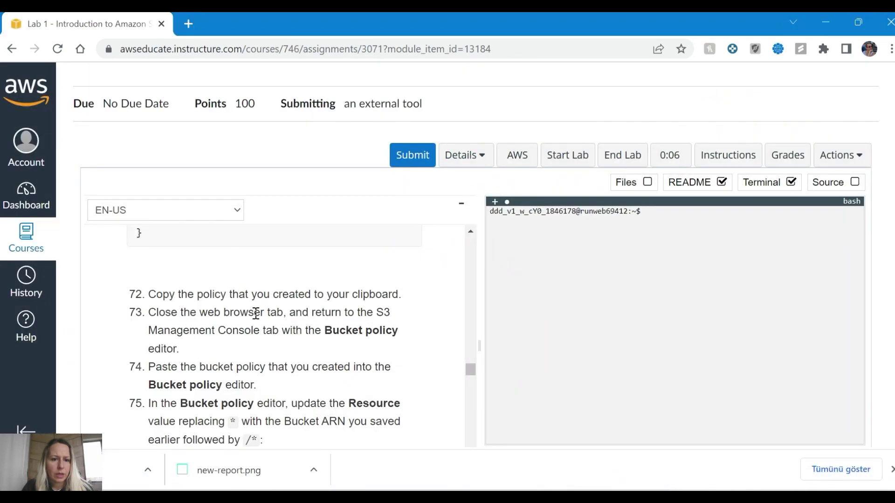
key("alt+Tab")
scroll(327, 364, "down", 2)
left_click(320, 324)
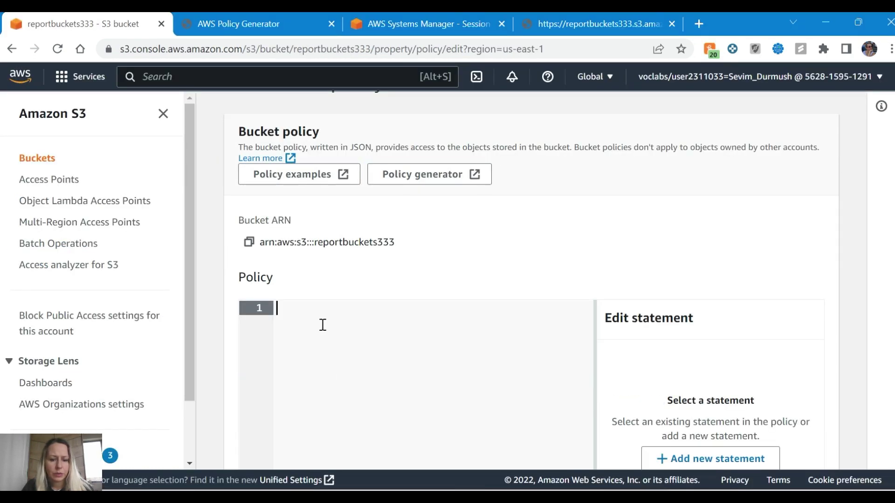
key("ctrl+v")
scroll(309, 311, "down", 6)
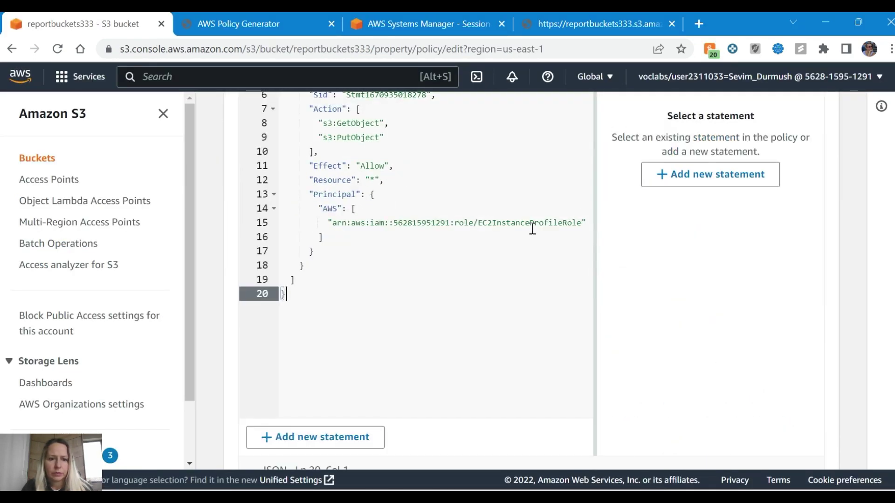
Read lab step 75 on updating the Resource value, and look over the pasted policy and the bucket ARN
key("alt+Tab")
scroll(372, 338, "down", 2)
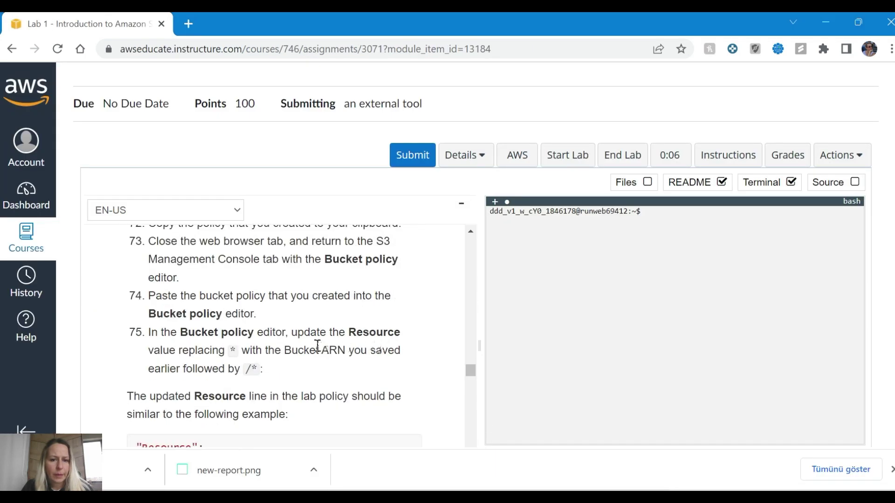
scroll(235, 357, "down", 2)
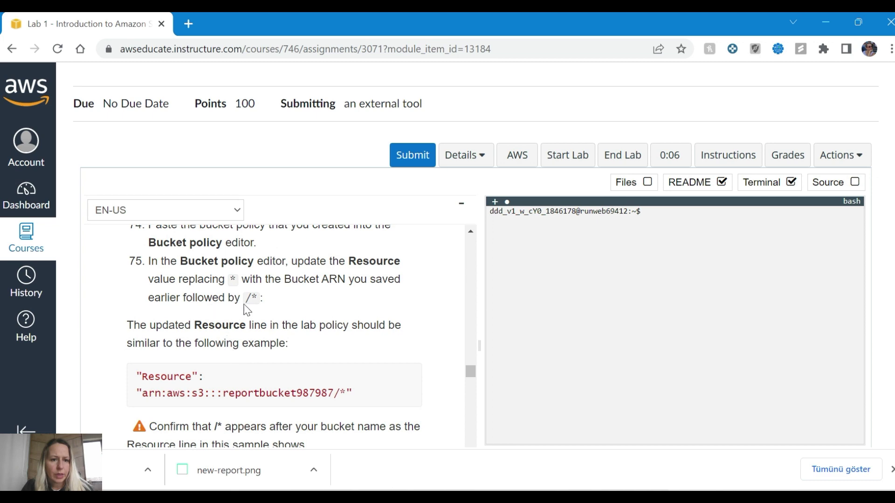
key("alt+Tab")
scroll(340, 368, "up", 3)
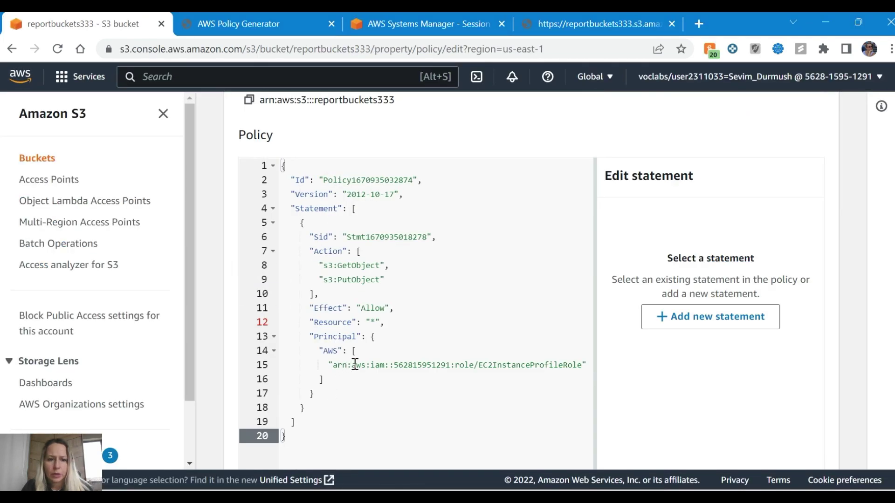
scroll(354, 365, "up", 4)
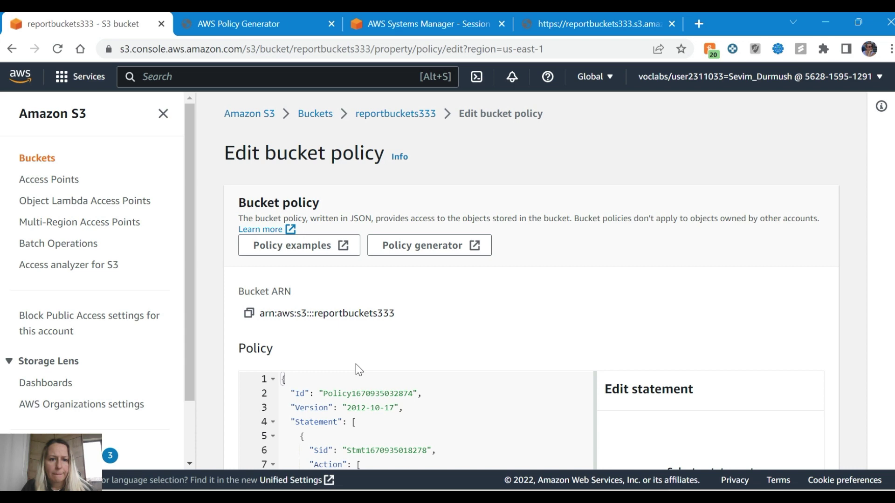
scroll(359, 368, "down", 2)
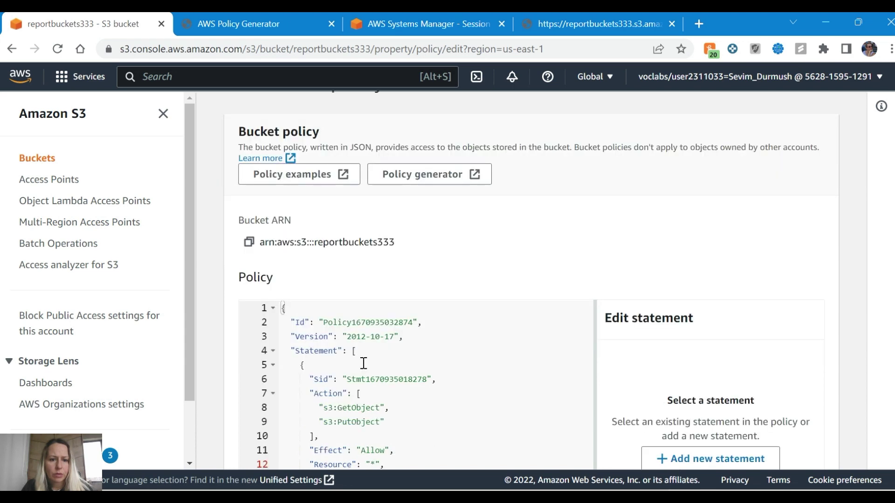
scroll(363, 364, "down", 7)
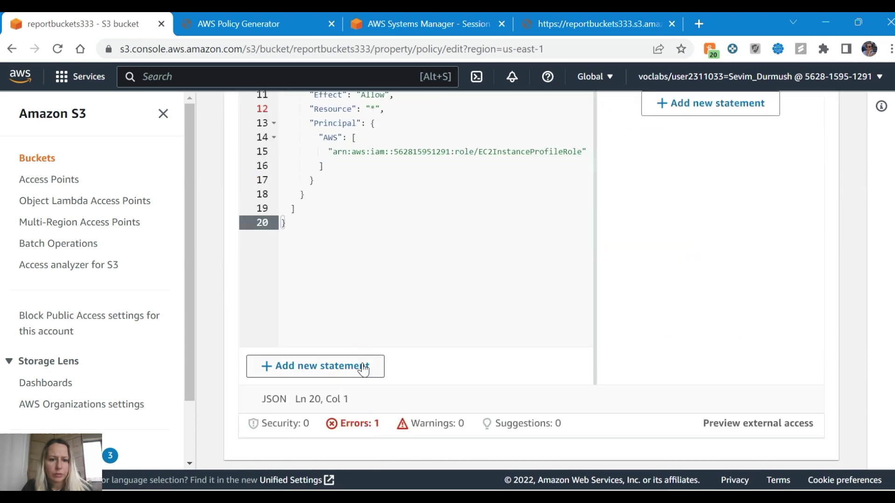
Show the error details for the pasted bucket policy and review the policy text they refer to
key("alt+Tab")
key("alt+Tab")
scroll(374, 370, "down", 1)
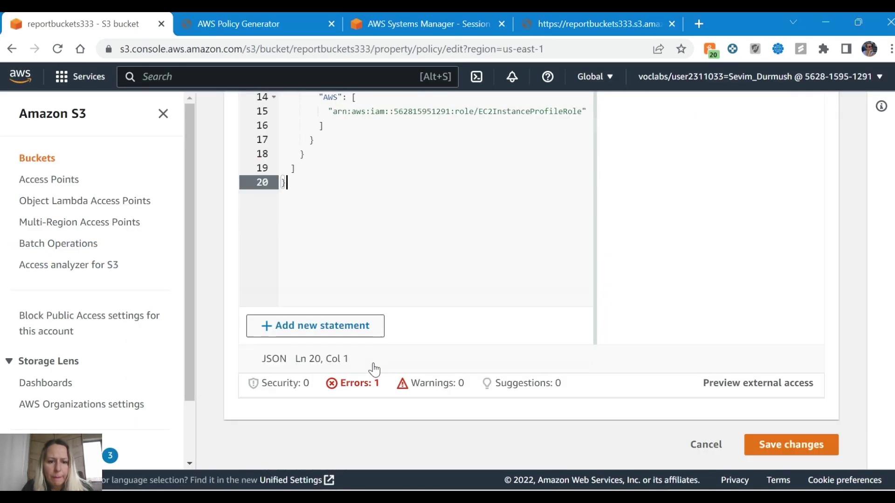
left_click(363, 390)
scroll(372, 390, "down", 2)
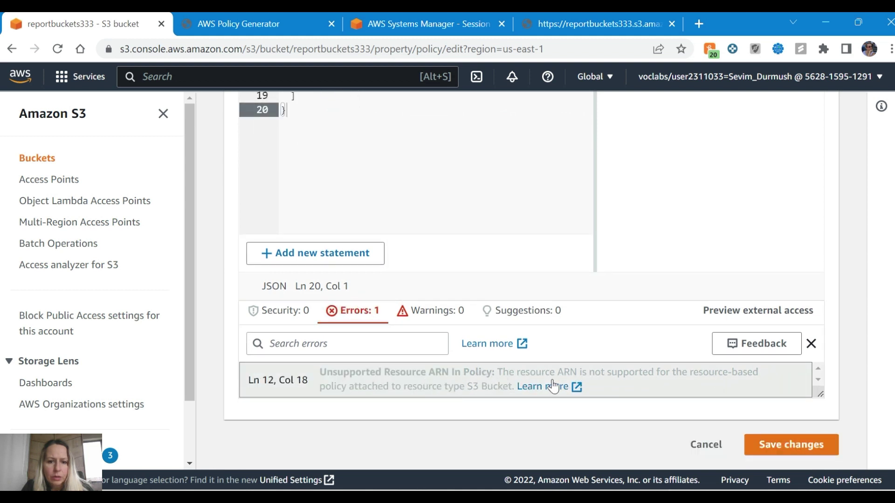
scroll(355, 288, "up", 10)
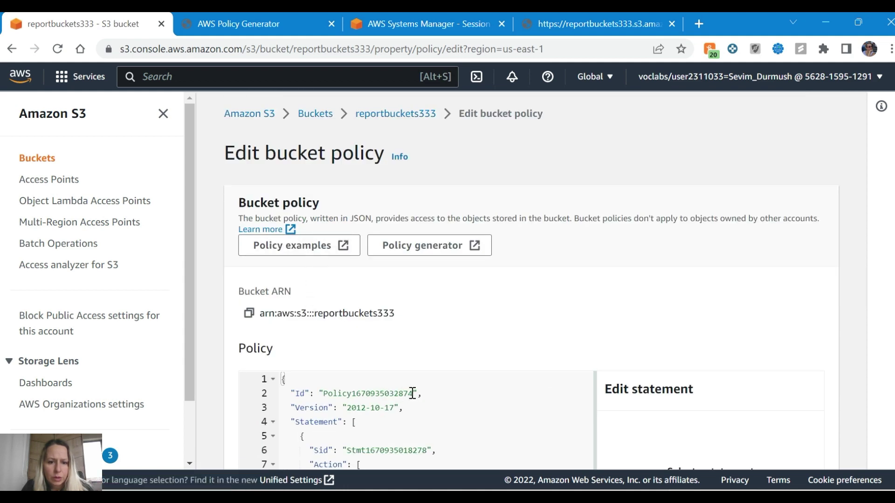
scroll(412, 393, "down", 2)
scroll(389, 358, "down", 2)
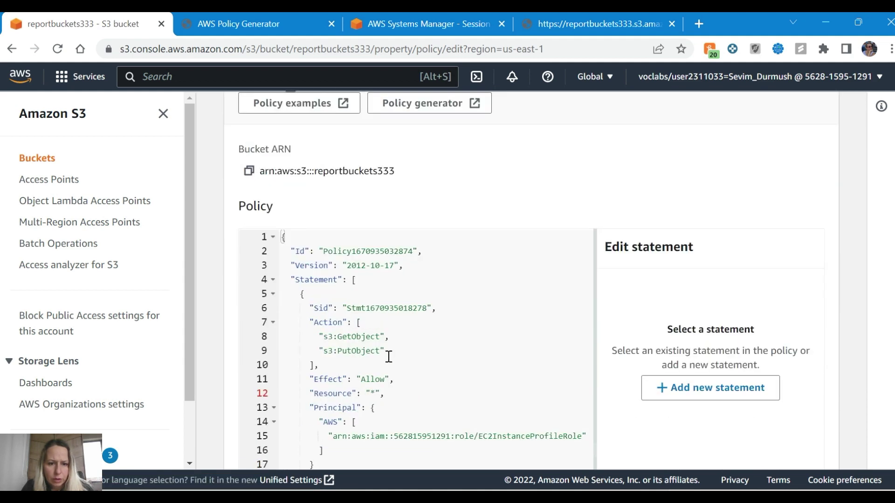
Compare the Resource line of the pasted policy with the example Resource line in lab step 75
key("alt+Tab")
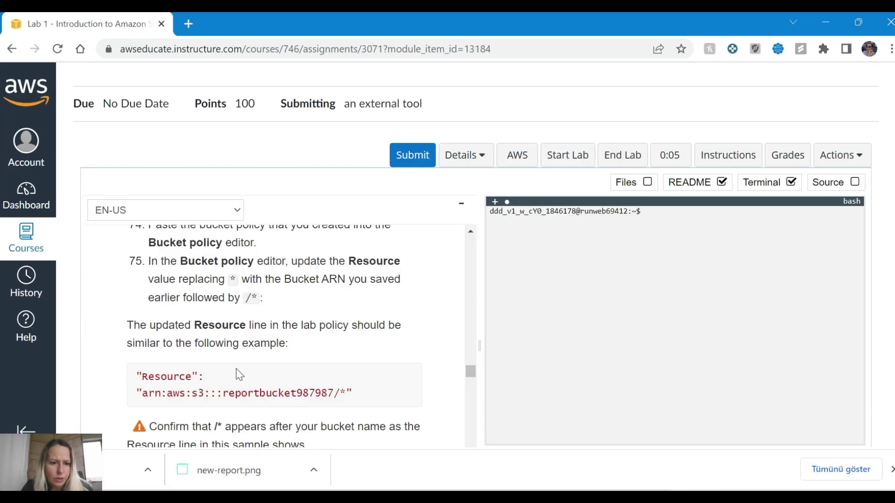
key("alt+Tab")
scroll(329, 279, "up", 2)
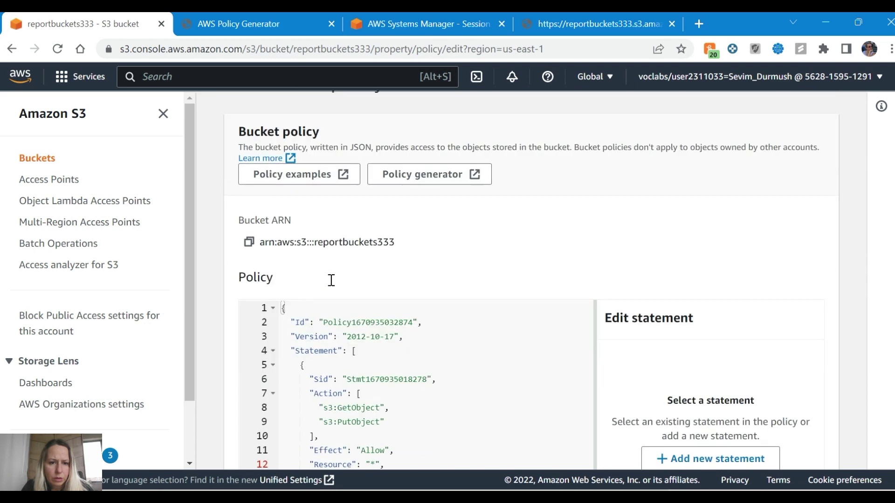
scroll(331, 279, "down", 4)
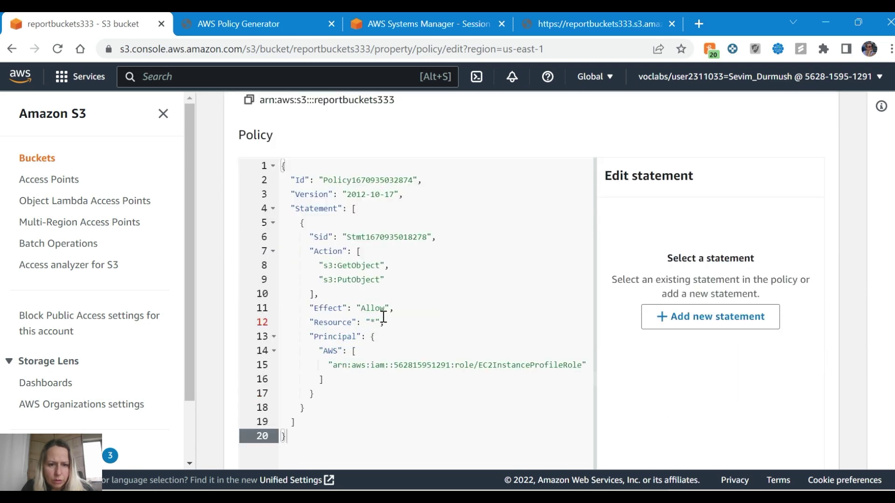
key("alt+Tab")
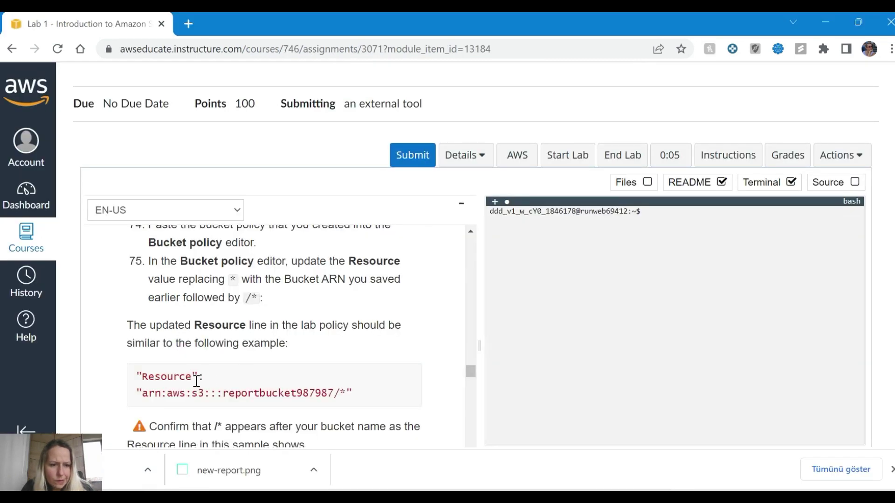
key("alt+Tab")
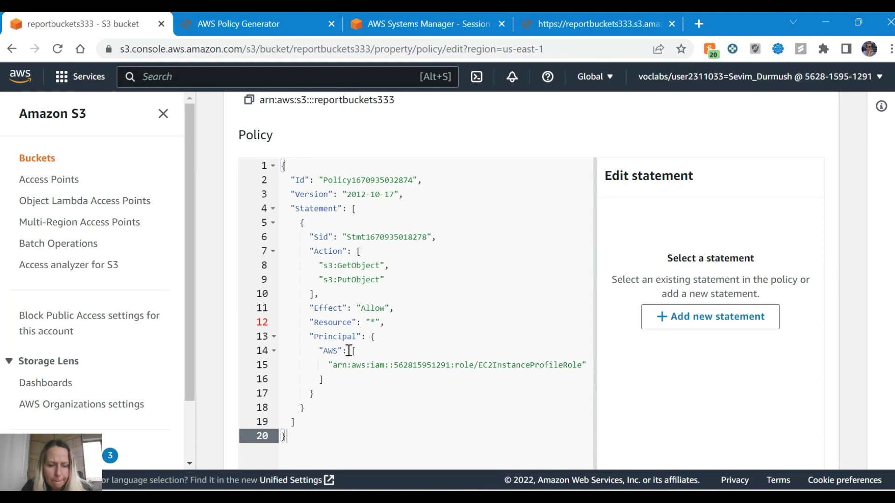
key("alt+Tab")
key("alt+Tab")
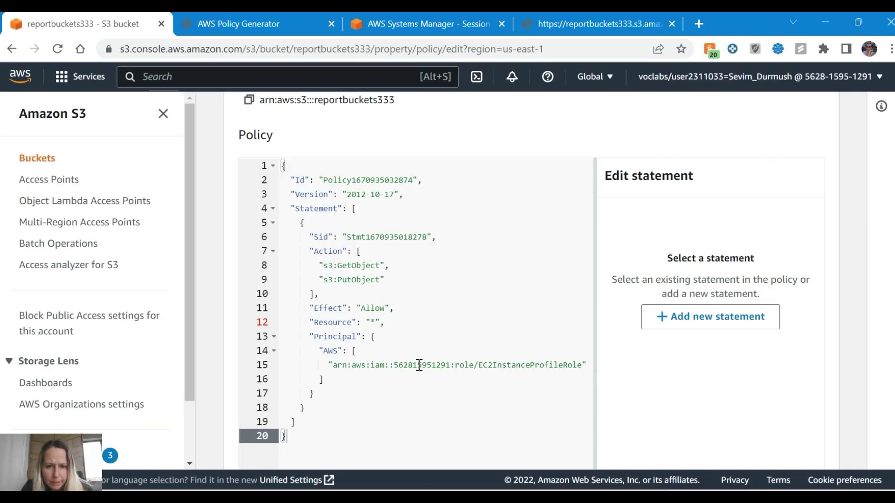
key("alt+Tab")
key("alt+Tab")
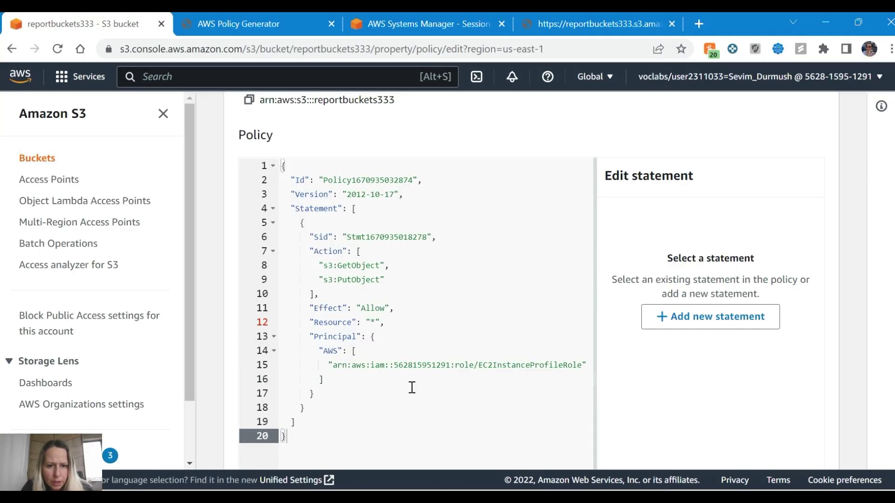
Read the lab's note about /* following the bucket name and check it against the pasted policy
key("alt+Tab")
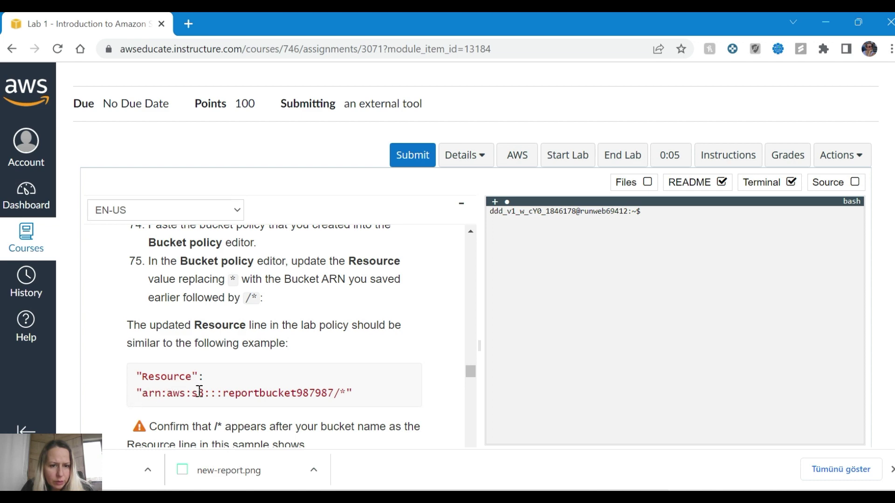
scroll(199, 391, "down", 2)
key("alt+Tab")
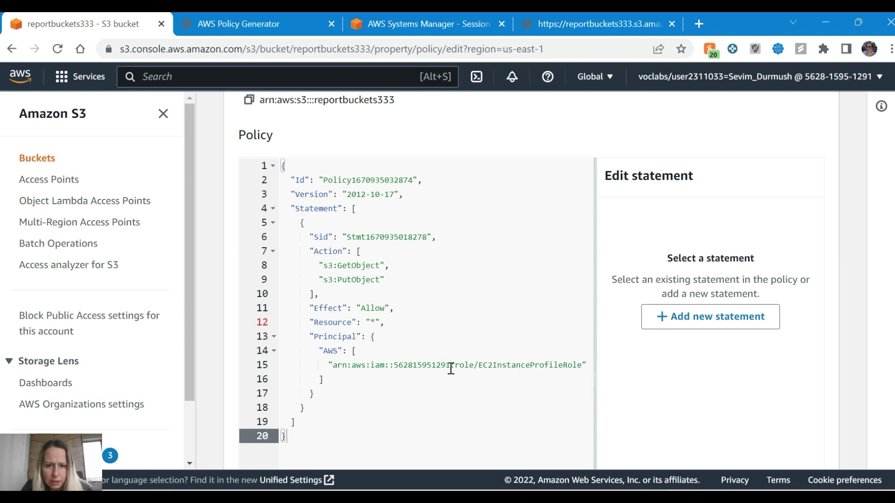
key("alt+Tab")
key("alt+Tab")
key("alt+Tab")
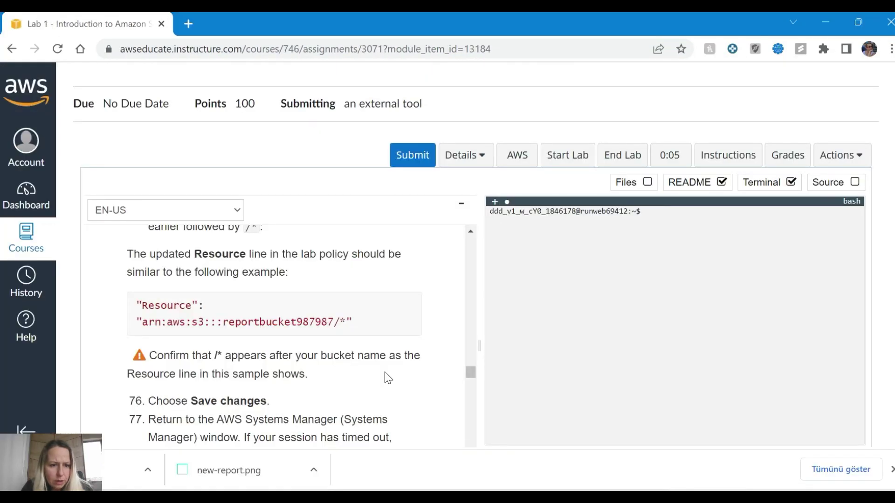
key("alt+Tab")
key("alt+Tab")
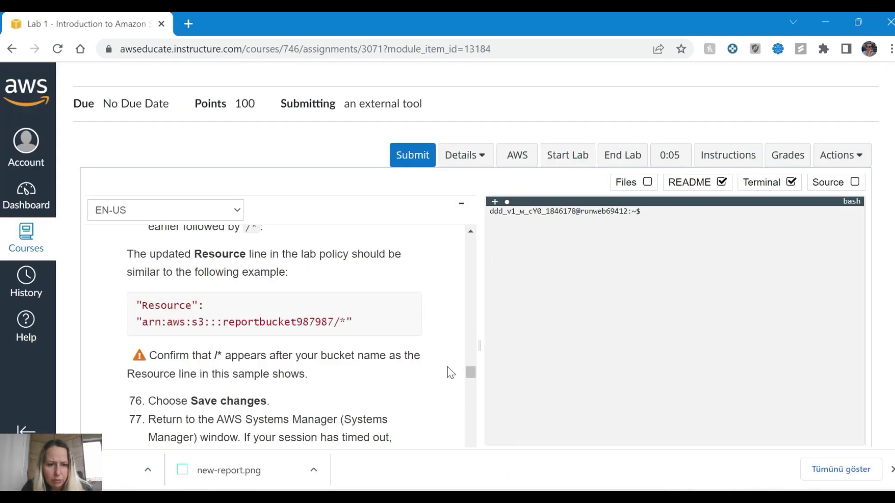
Compare the example bucket ARN in the lab's Resource line with the Resource and role ARN lines of the pasted policy
key("alt+Tab")
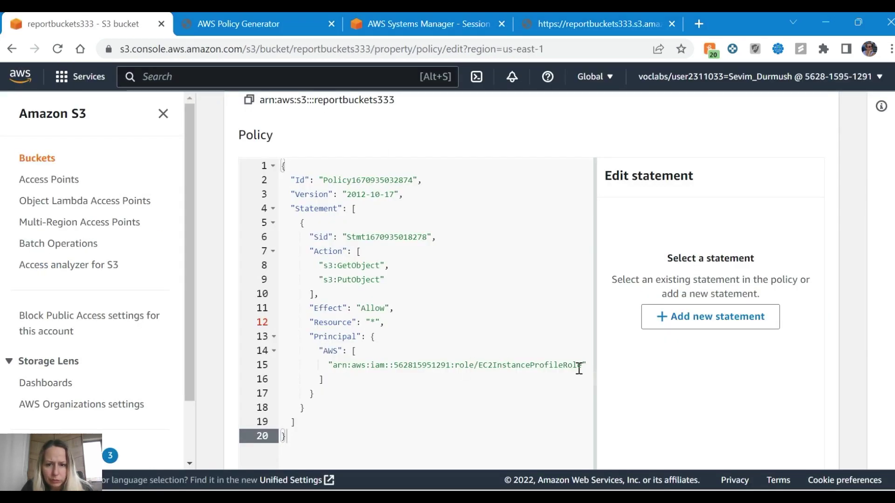
key("alt+Tab")
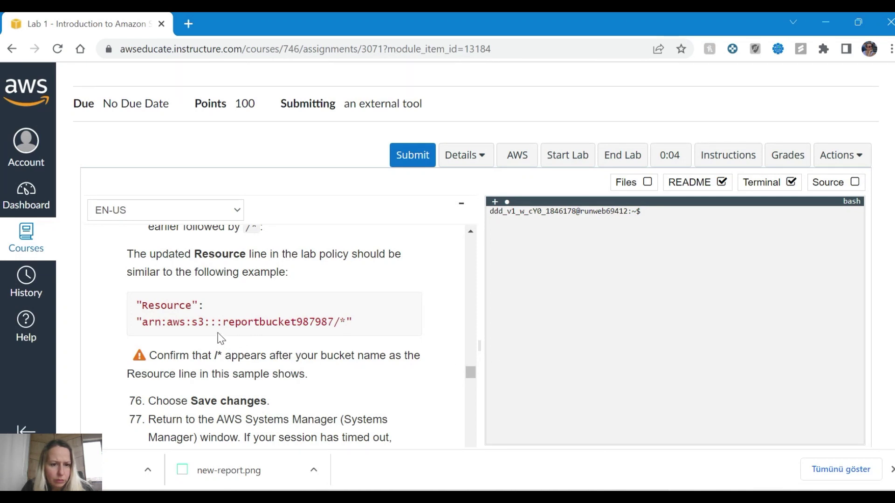
left_click_drag(141, 322, 341, 321)
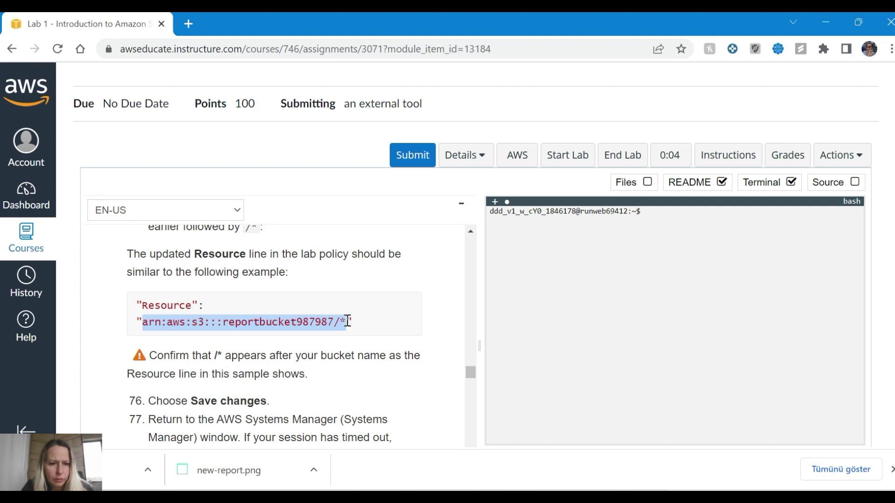
key("alt+Tab")
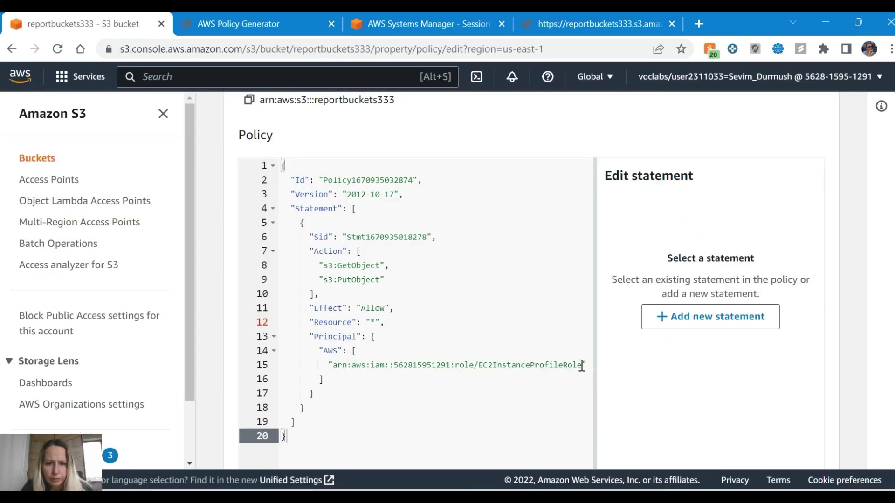
left_click_drag(583, 366, 363, 371)
left_click(366, 407)
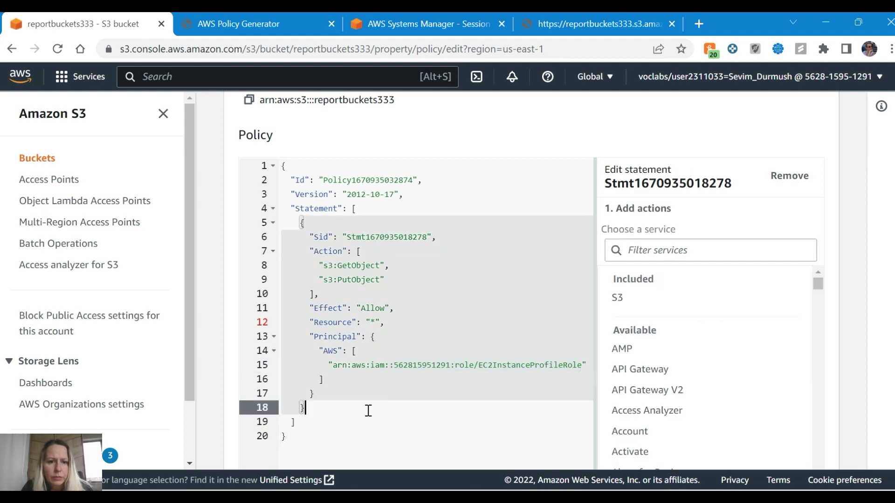
key("alt+Tab")
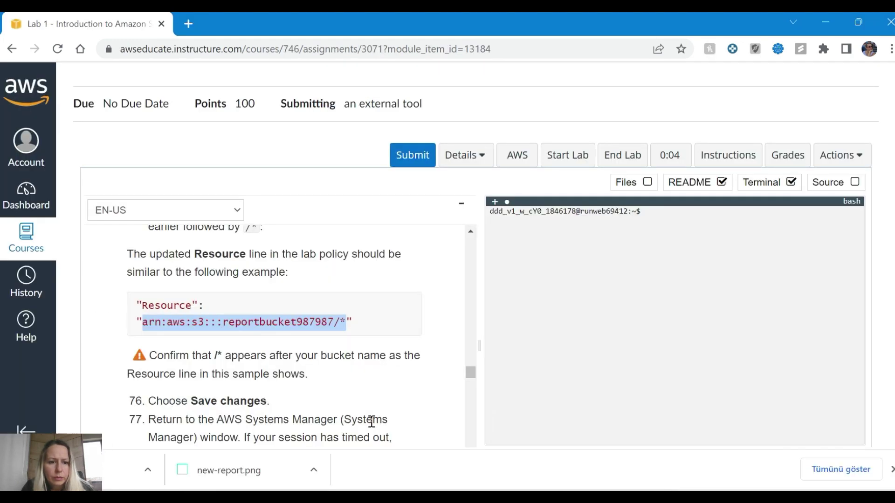
key("alt+Tab")
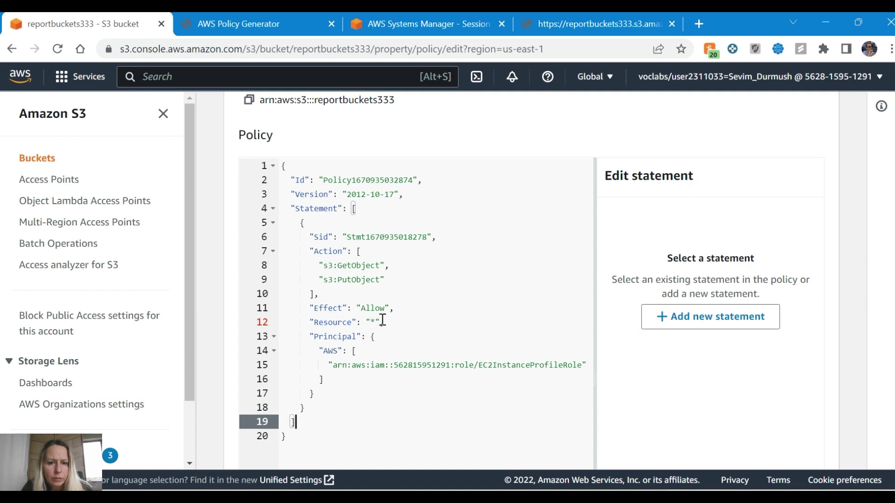
key("alt+Tab")
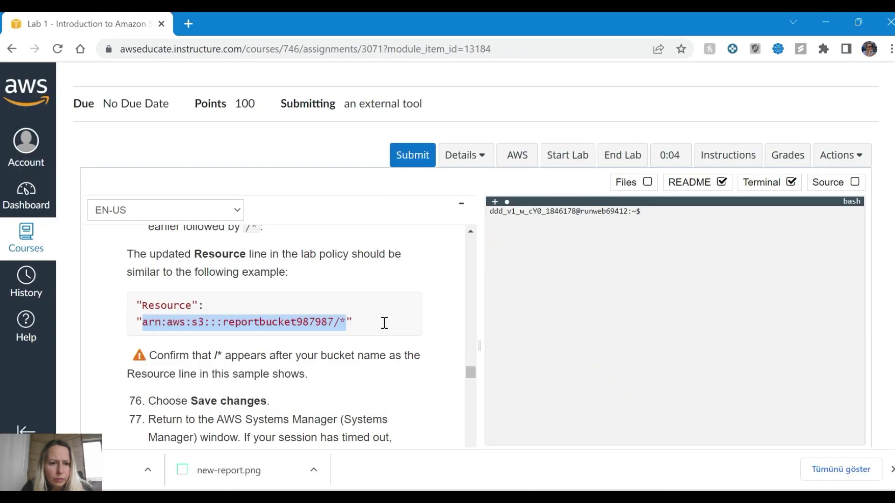
key("alt+Tab")
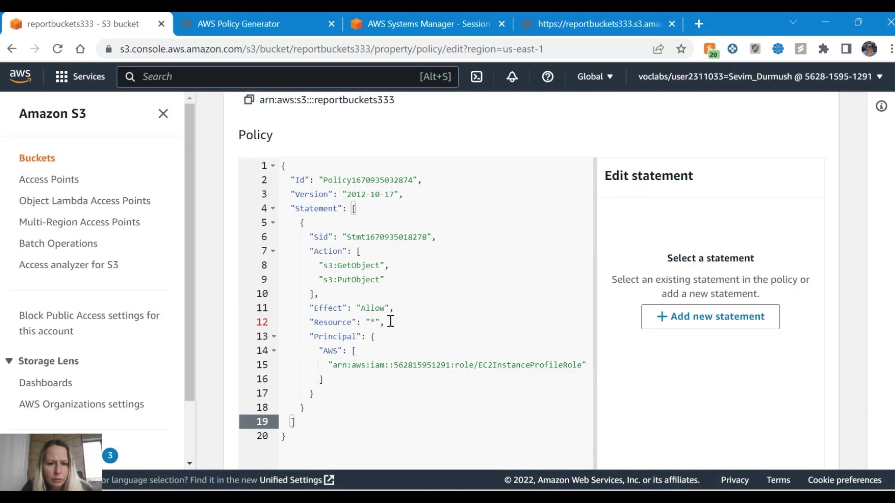
key("alt+Tab")
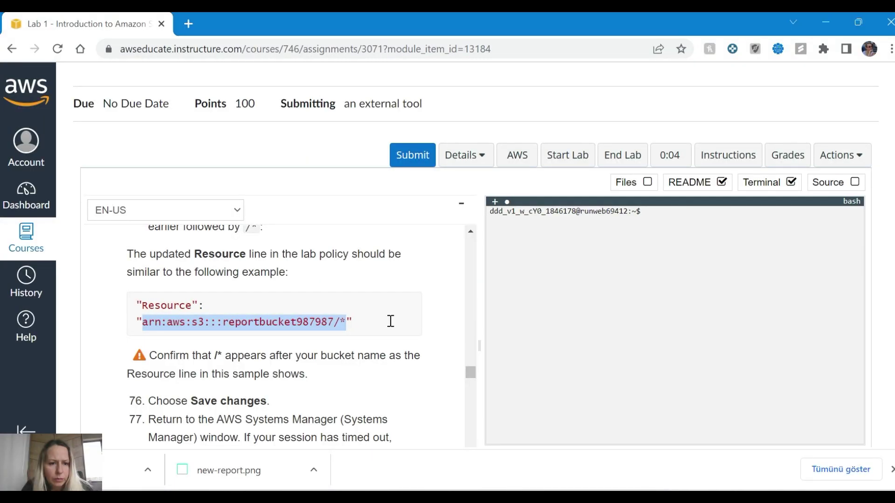
key("alt+Tab")
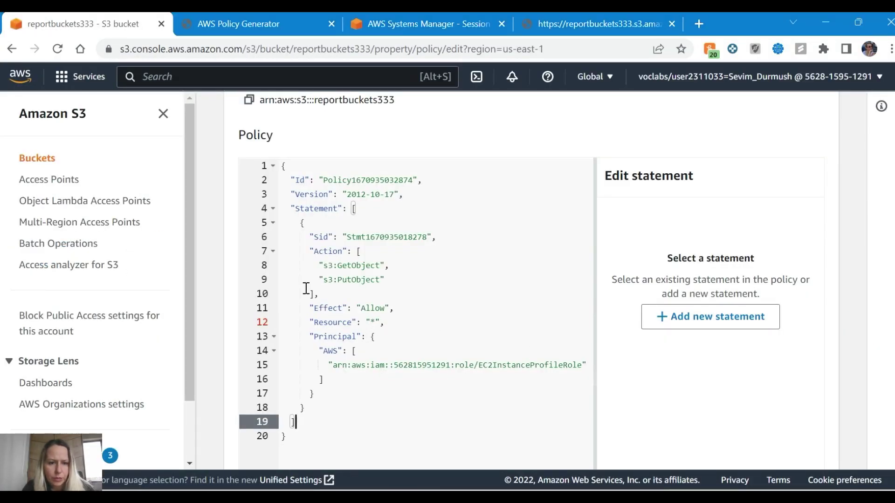
Reread lab step 75 on replacing * with the bucket ARN followed by /*, and check the policy against it
key("alt+Tab")
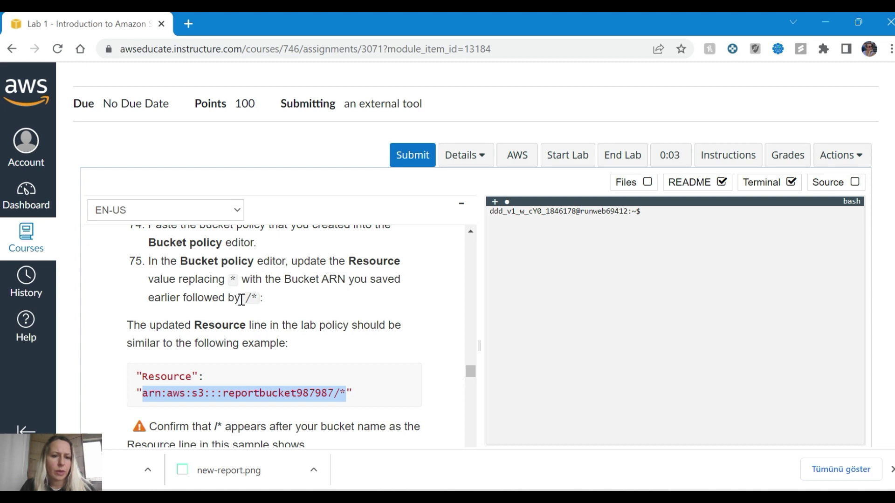
left_click(265, 309)
key("alt+Tab")
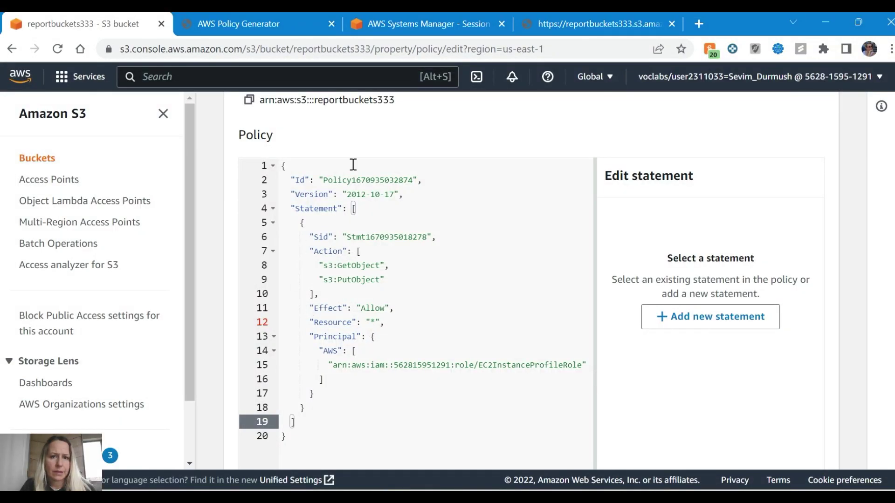
key("alt+Tab")
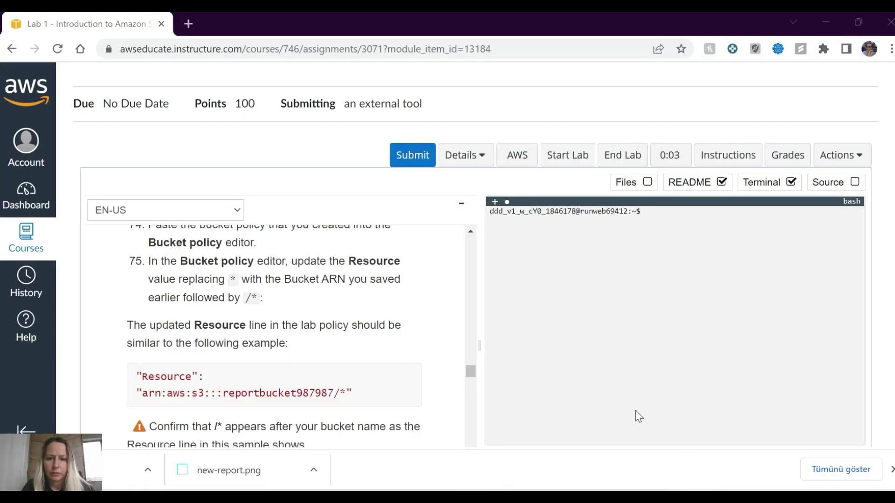
Review the principal and resource of the statement in AWS Policy Generator against the lab example, and return to the bucket policy editor
key("alt+Tab")
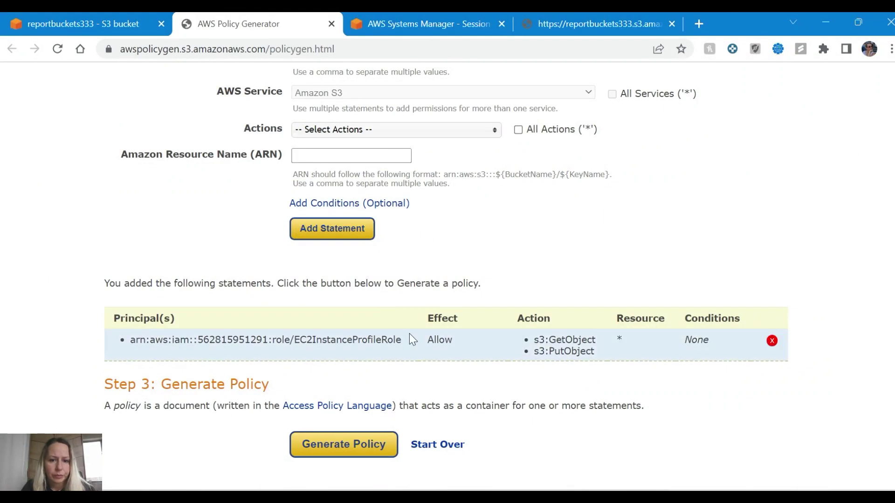
left_click_drag(412, 338, 127, 341)
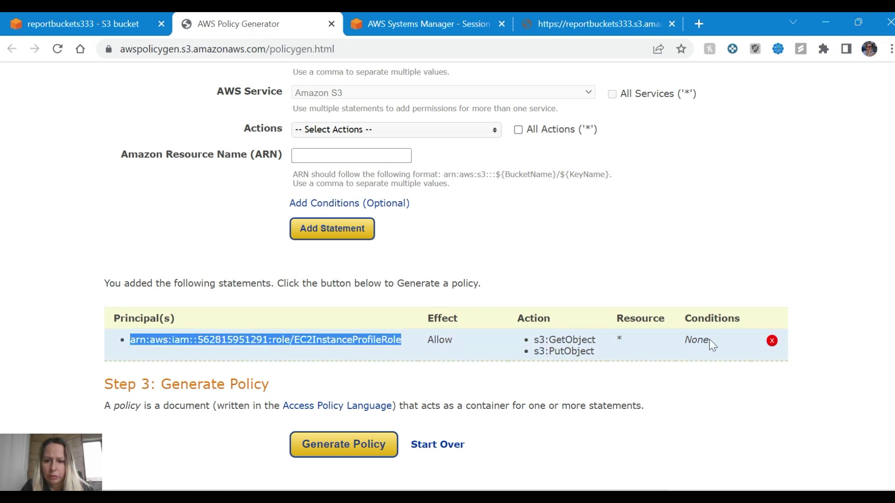
left_click(747, 346)
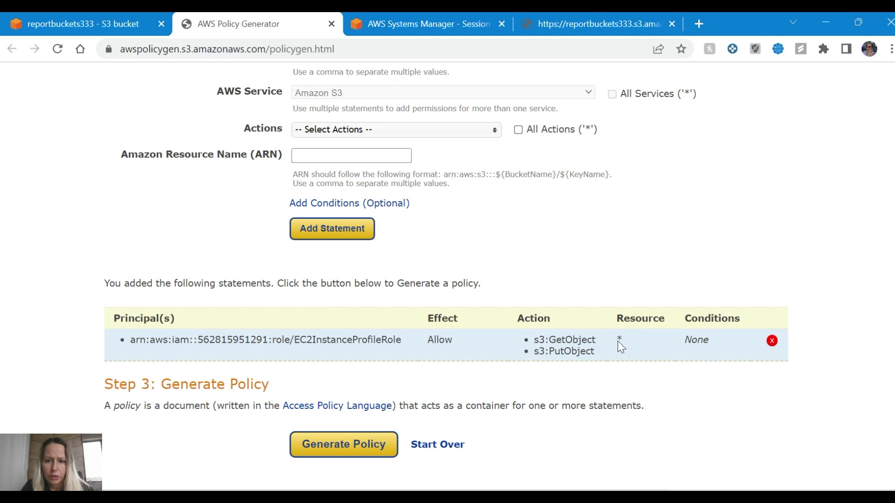
key("alt+Tab")
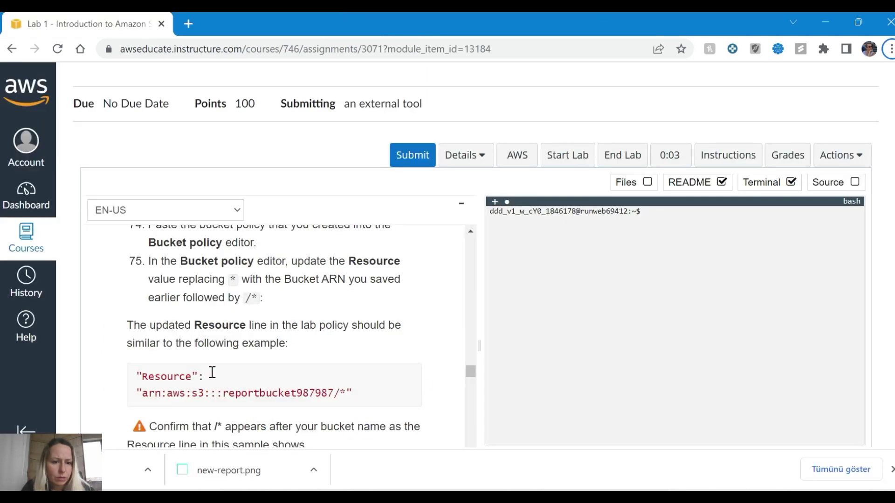
key("alt+Tab")
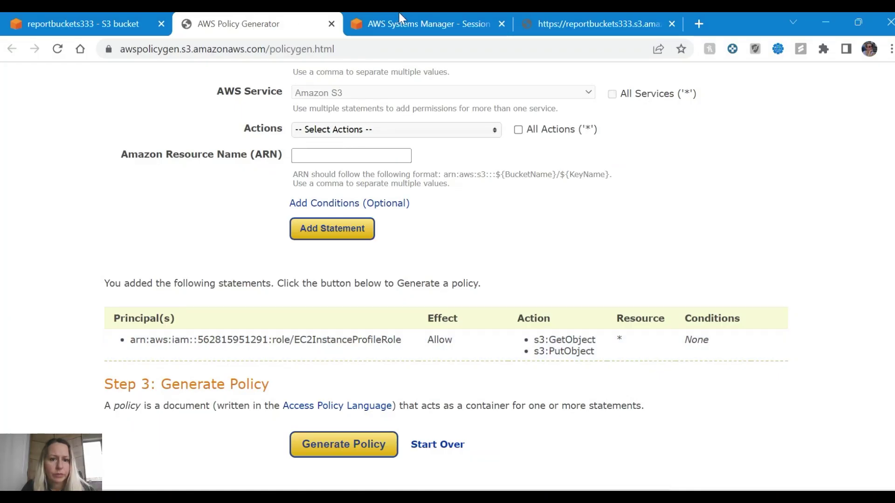
left_click(399, 15)
left_click(131, 24)
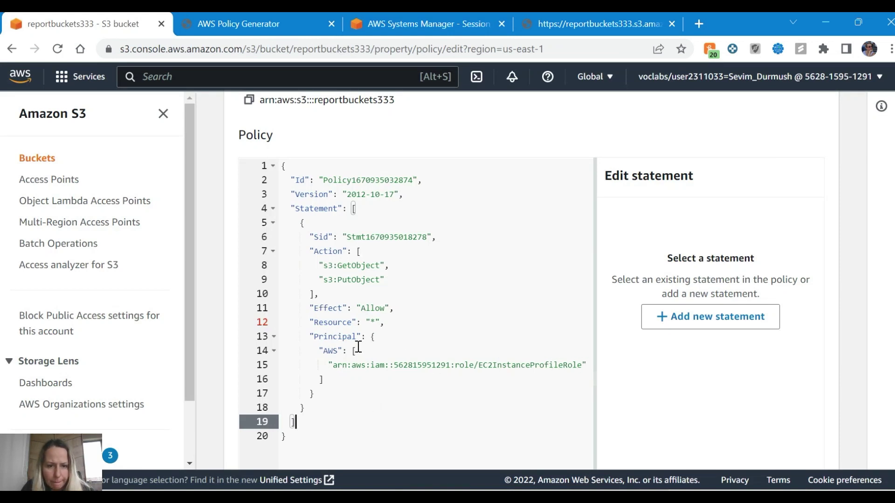
Replace the * in the policy's Resource value with the copied EC2InstanceProfileRole ARN
scroll(361, 334, "down", 6)
scroll(359, 365, "up", 3)
scroll(330, 259, "up", 2)
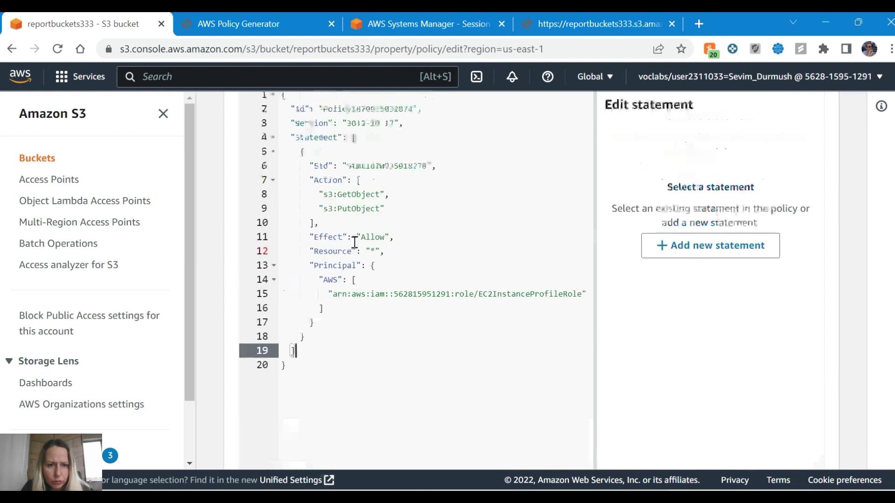
key("alt+Tab")
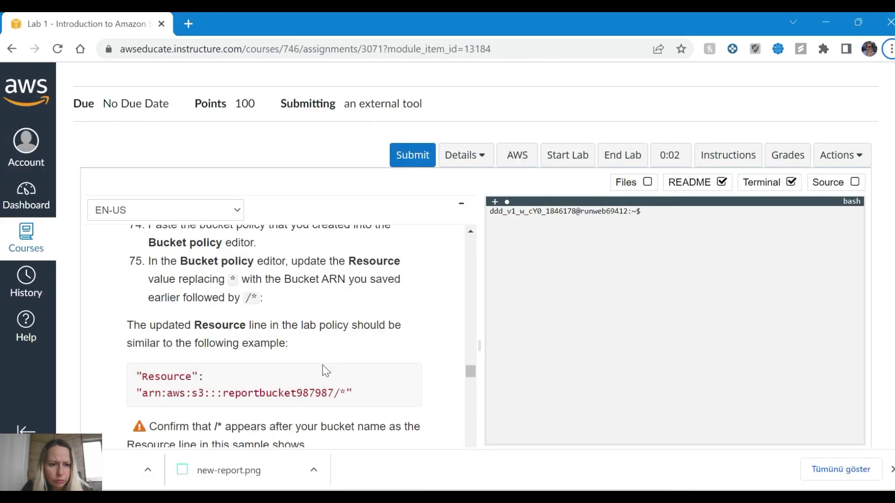
key("alt+Tab")
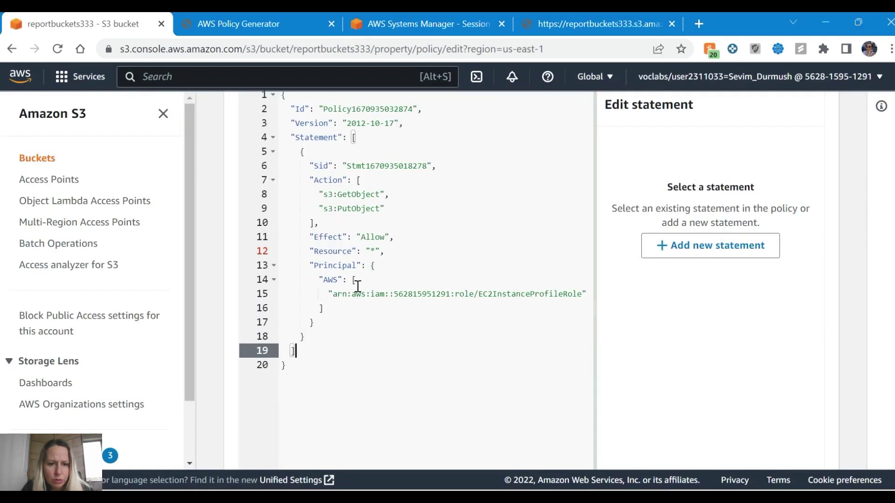
left_click(393, 252)
left_click(378, 251)
key("BackSpace")
key("ctrl+v")
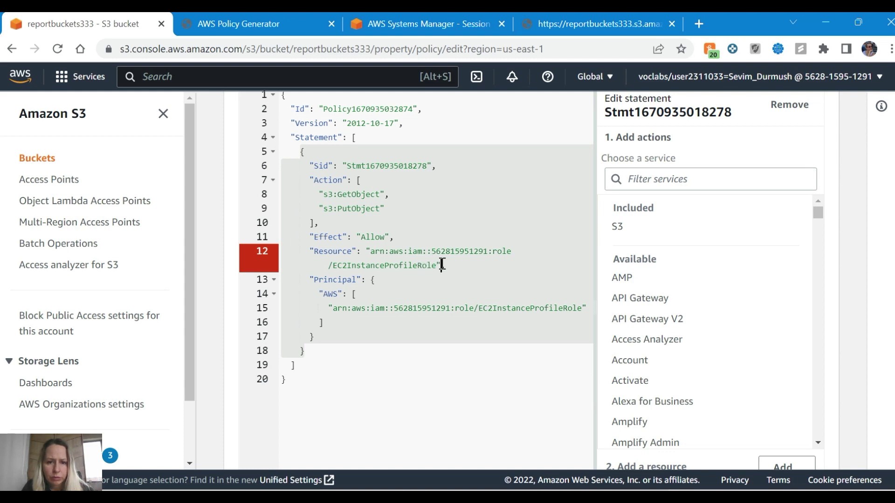
Delete the account ID and role name from the Resource value, leaving only the arn:aws:iam::: prefix
key("alt+Tab")
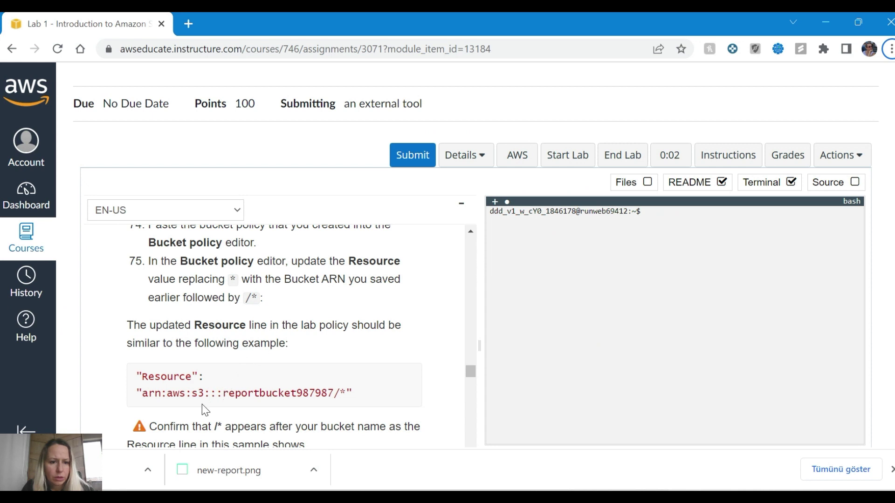
key("alt+Tab")
left_click_drag(490, 251, 431, 252)
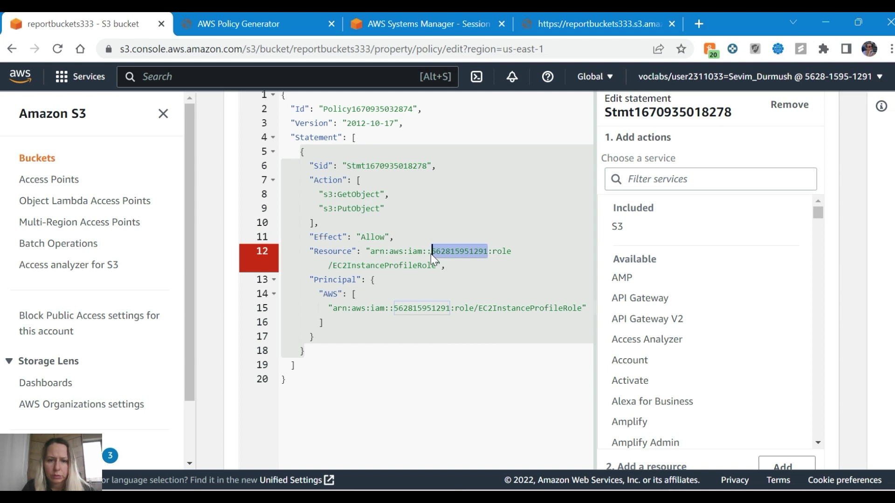
key("BackSpace")
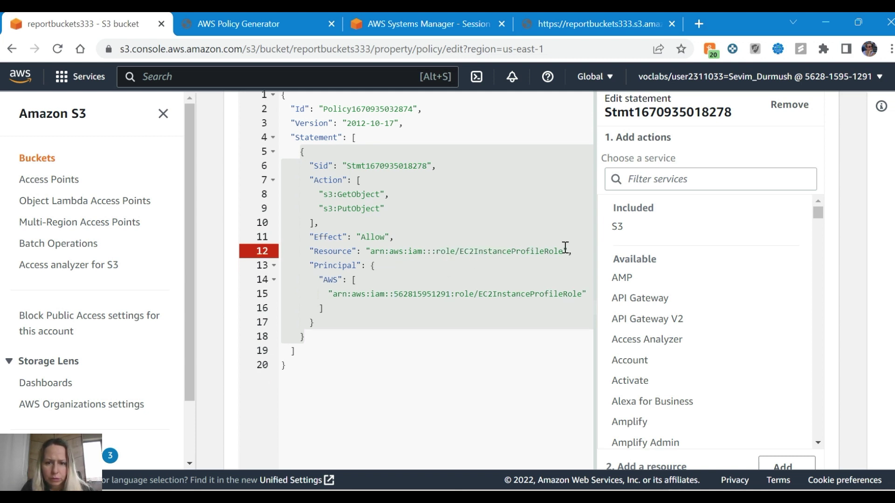
left_click_drag(565, 250, 437, 252)
key("BackSpace")
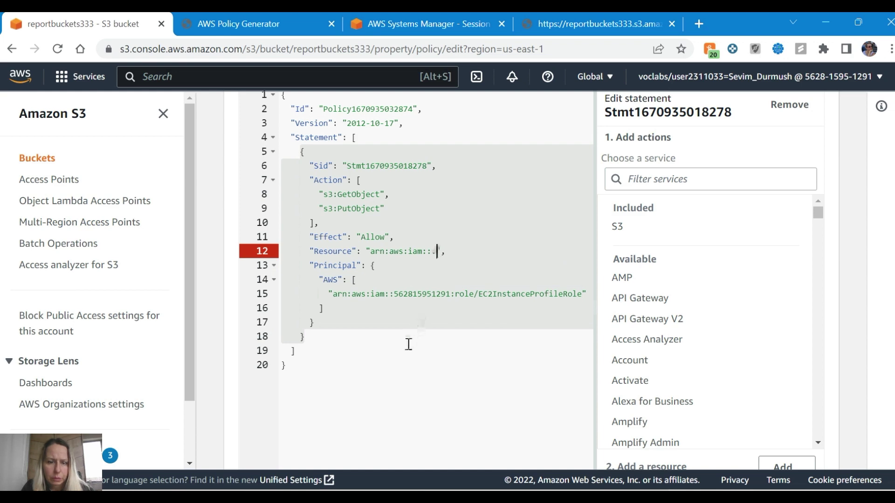
Change iam to s3 in the Resource value so that it reads arn:aws:s3:::, following the lab example
key("alt+Tab")
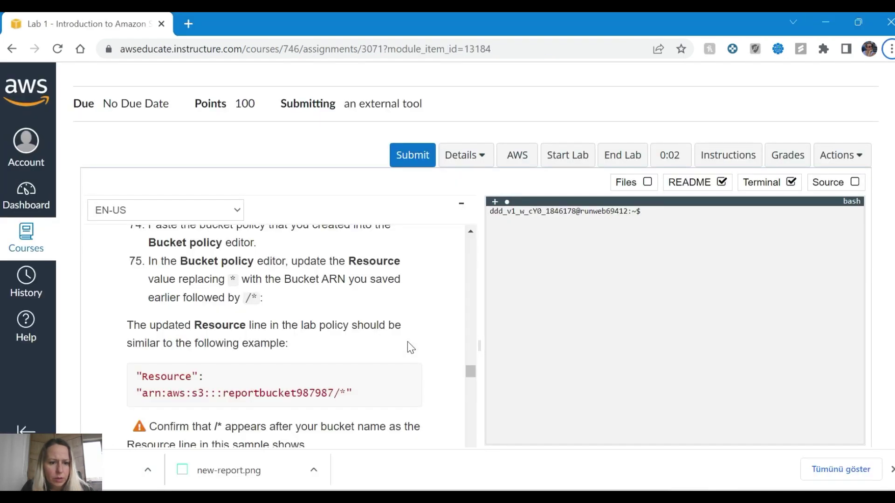
key("alt+Tab")
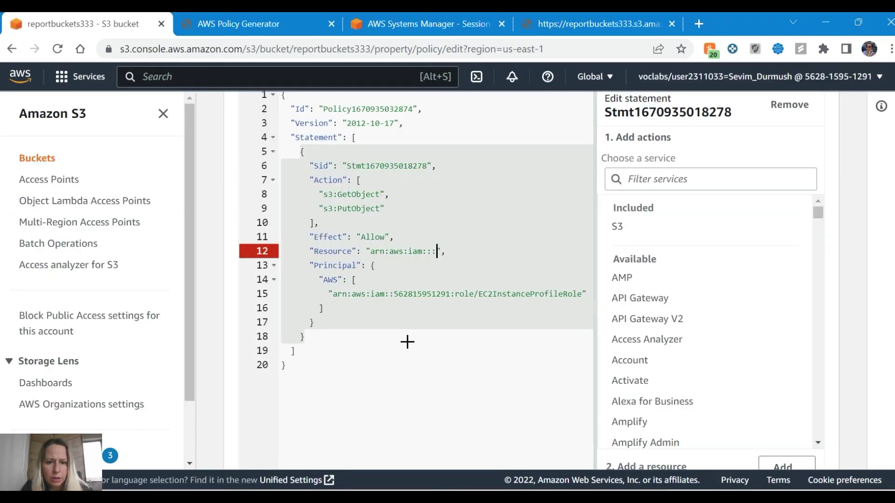
left_click(423, 250)
key("BackSpace")
key("BackSpace")
type("s3")
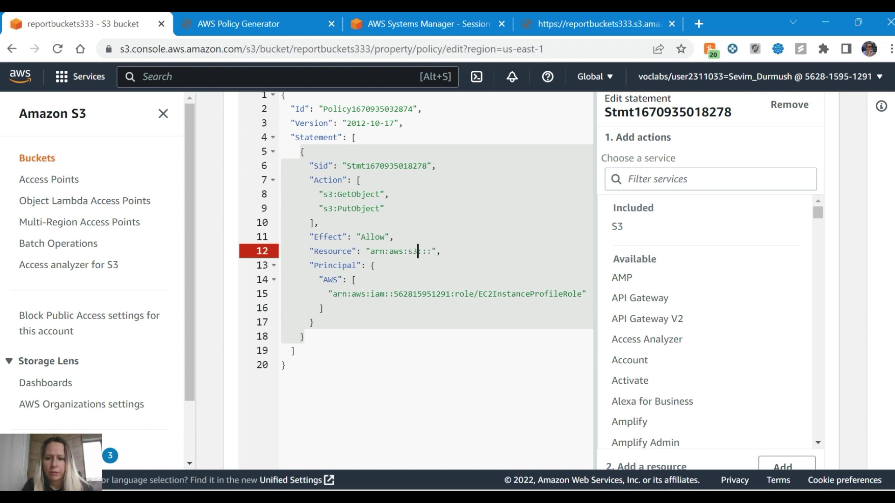
Add the bucket name reportbuckets333 after arn:aws:s3::: in the Resource value
type("reportbuckets")
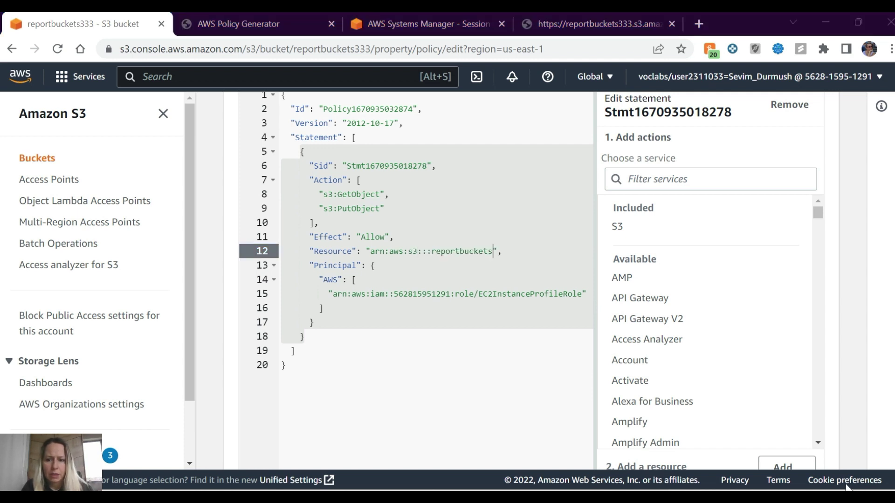
left_click(497, 257)
left_click(493, 252)
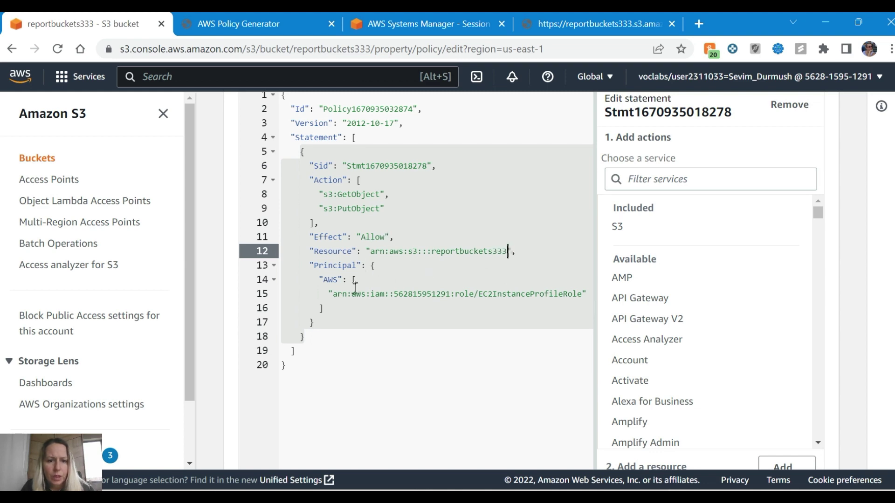
Check the edited Resource value against the example Resource line in lab step 75
key("alt+Tab")
key("alt+Tab")
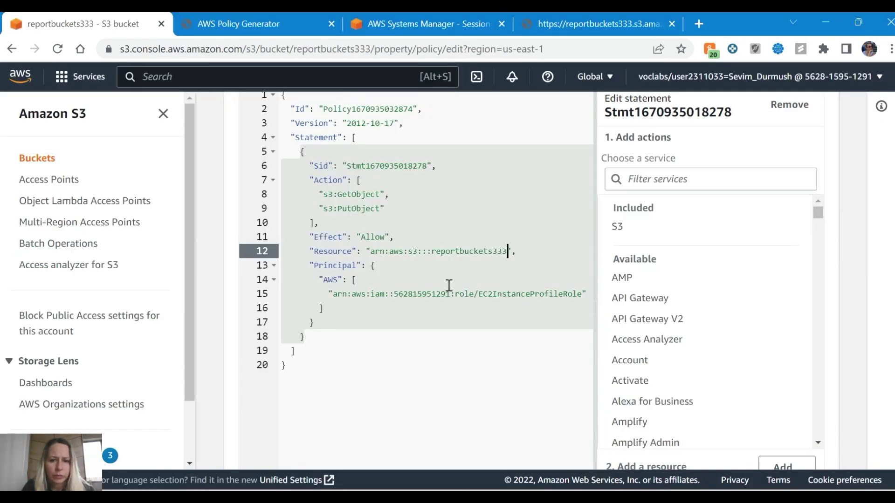
key("alt+Tab")
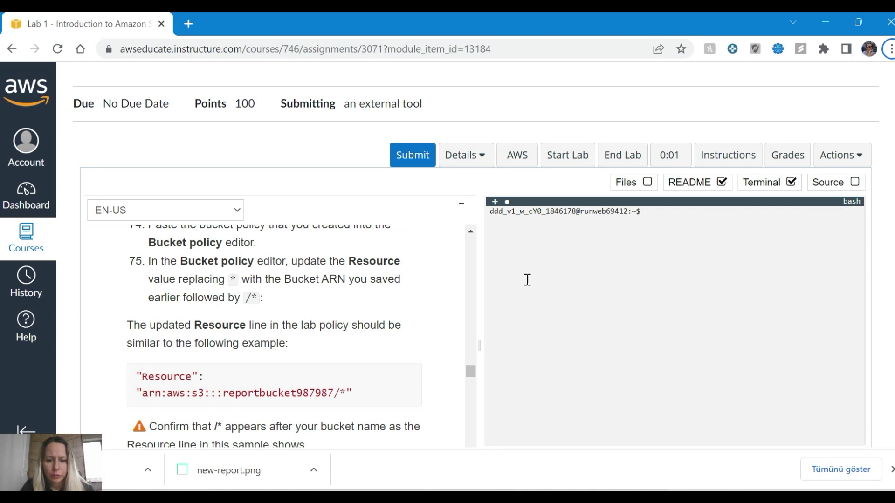
Review the full bucket policy of reportbuckets333 alongside the instructions and example in lab step 75
key("alt+Tab")
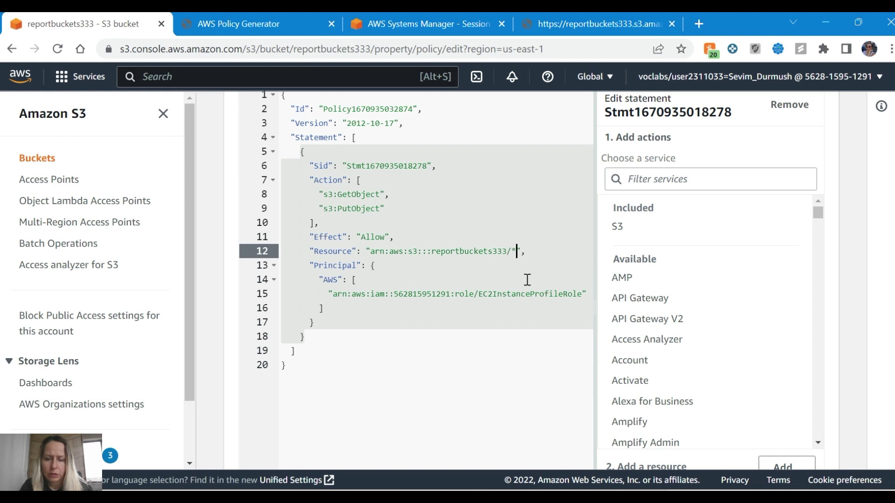
key("alt+Tab")
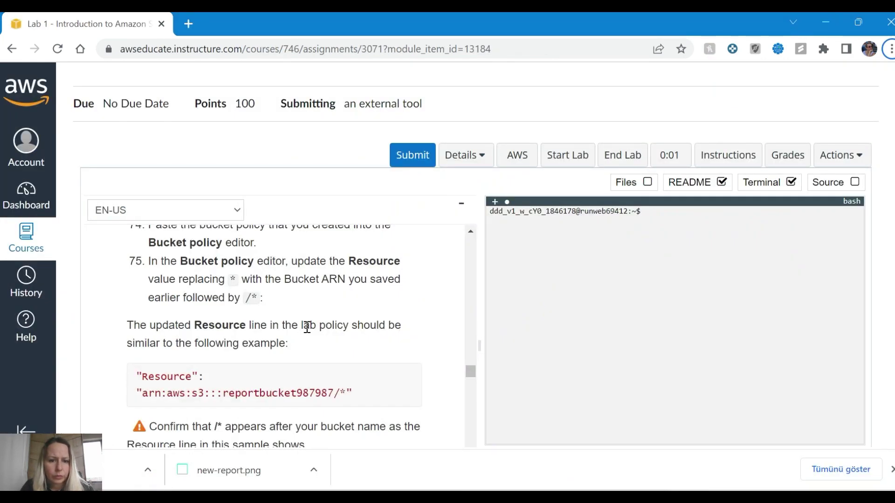
key("alt+Tab")
scroll(472, 305, "down", 2)
scroll(472, 299, "up", 10)
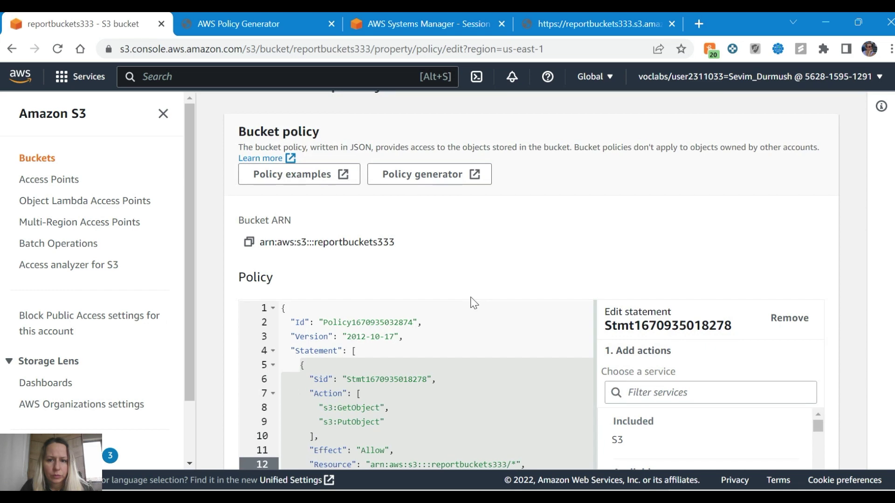
scroll(473, 304, "down", 8)
left_click(369, 280)
scroll(366, 294, "down", 3)
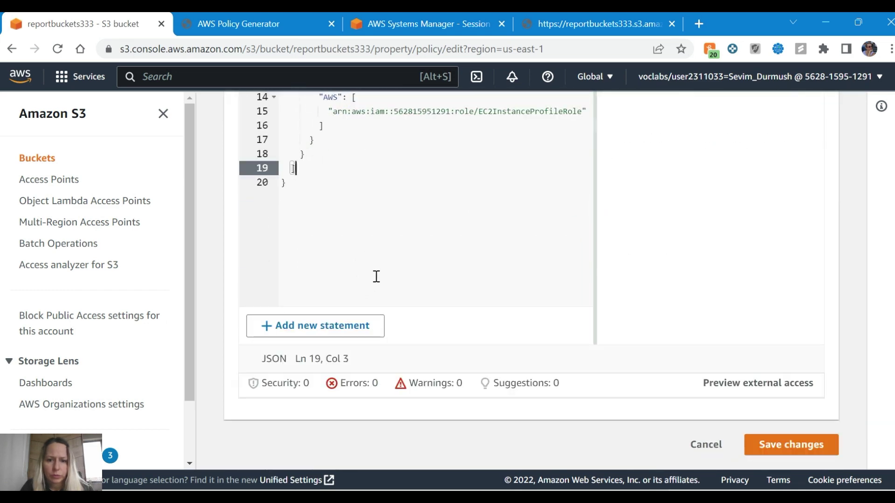
scroll(379, 224, "up", 4)
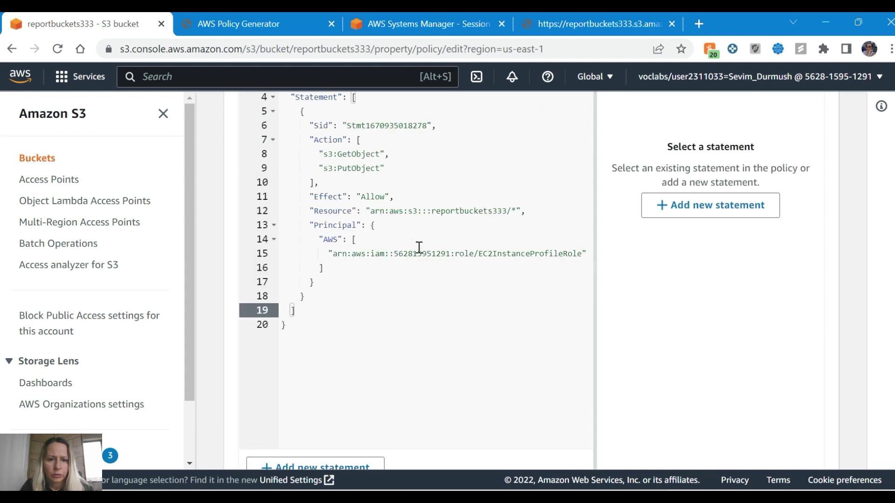
Save the edited bucket policy of reportbuckets333, as instructed in lab step 76
key("alt+Tab")
scroll(377, 305, "down", 3)
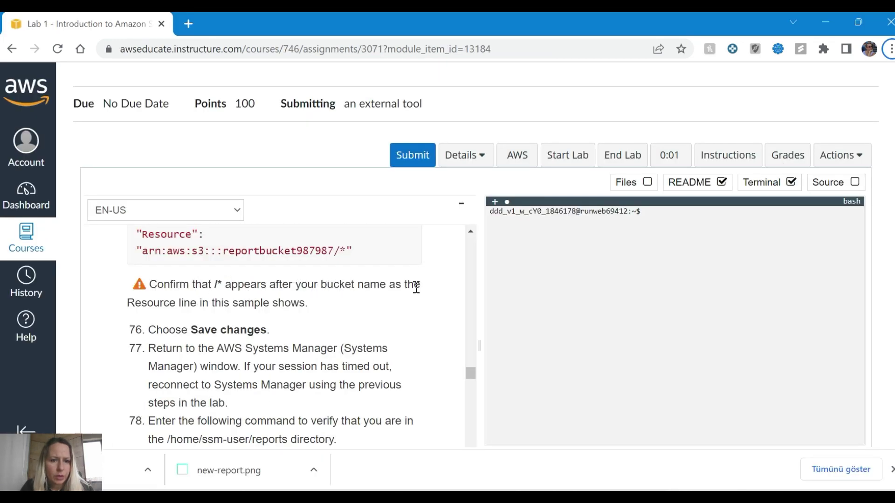
key("alt+Tab")
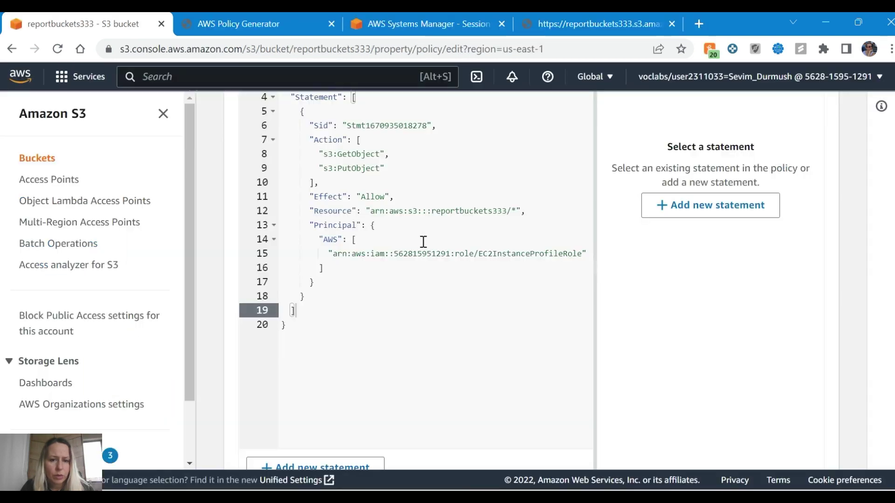
key("alt+Tab")
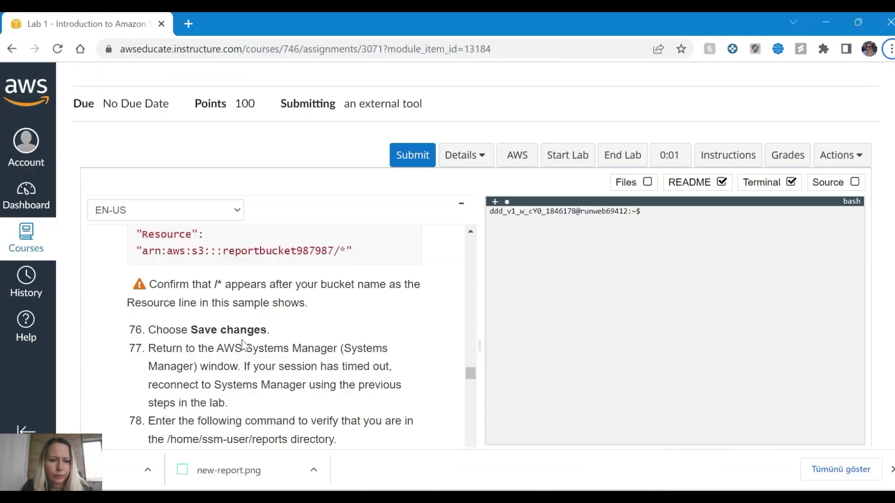
scroll(240, 343, "down", 1)
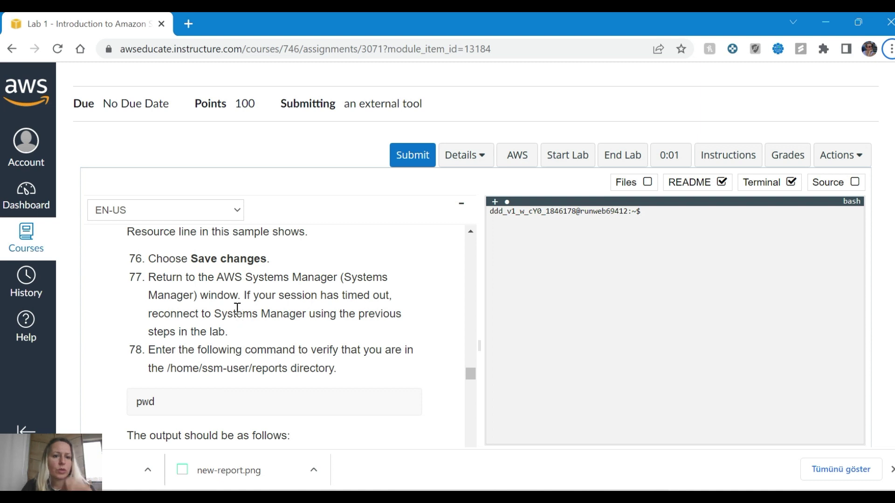
key("alt+Tab")
scroll(754, 319, "down", 3)
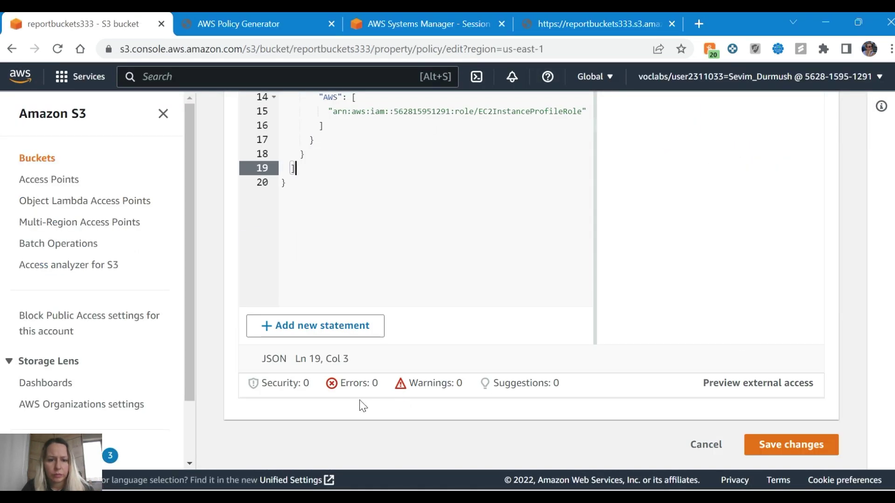
left_click(813, 450)
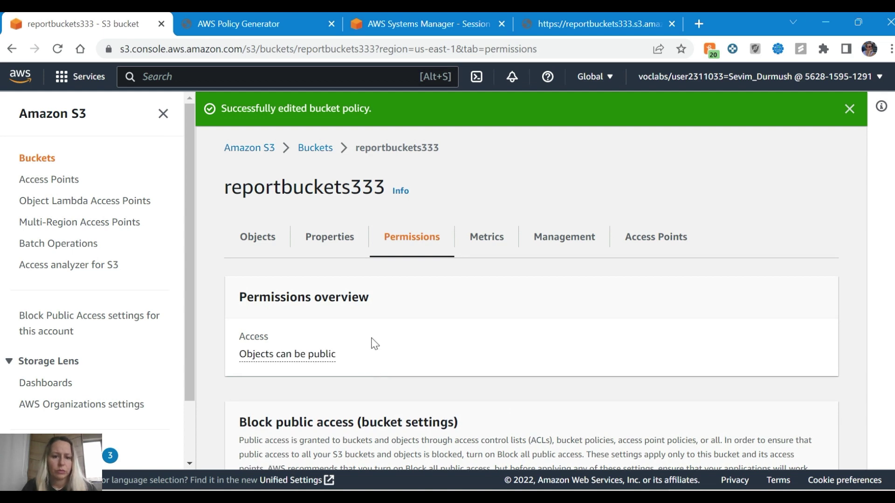
Return to the Systems Manager session and run pwd to verify the working directory, following lab steps 77 and 78
key("alt+Tab")
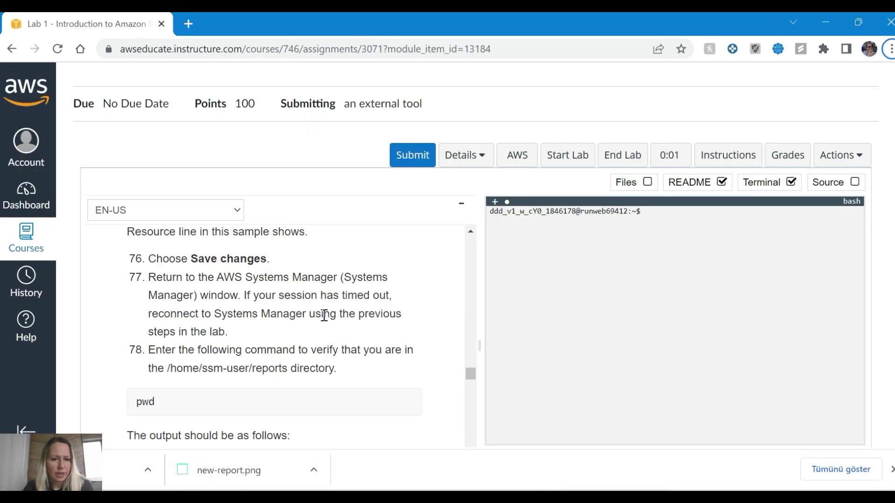
scroll(323, 311, "up", 6)
scroll(322, 310, "down", 5)
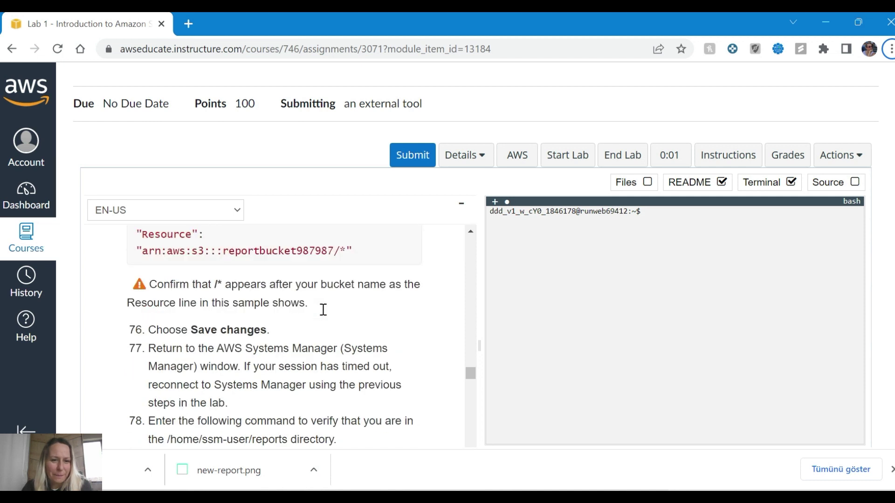
scroll(322, 310, "down", 3)
scroll(323, 310, "up", 2)
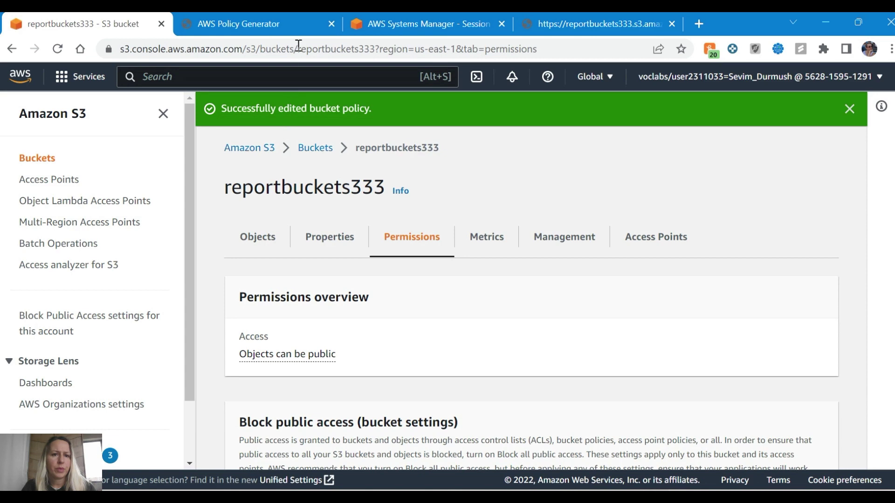
left_click(298, 31)
left_click(404, 16)
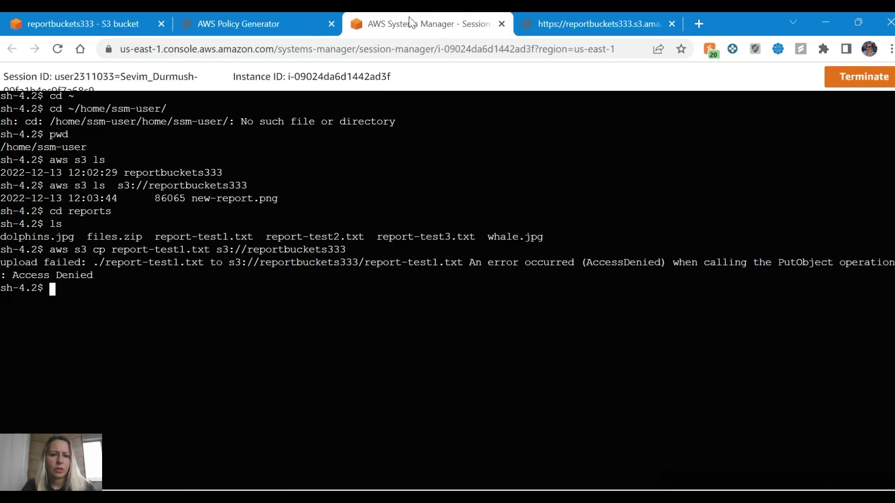
type("pwd")
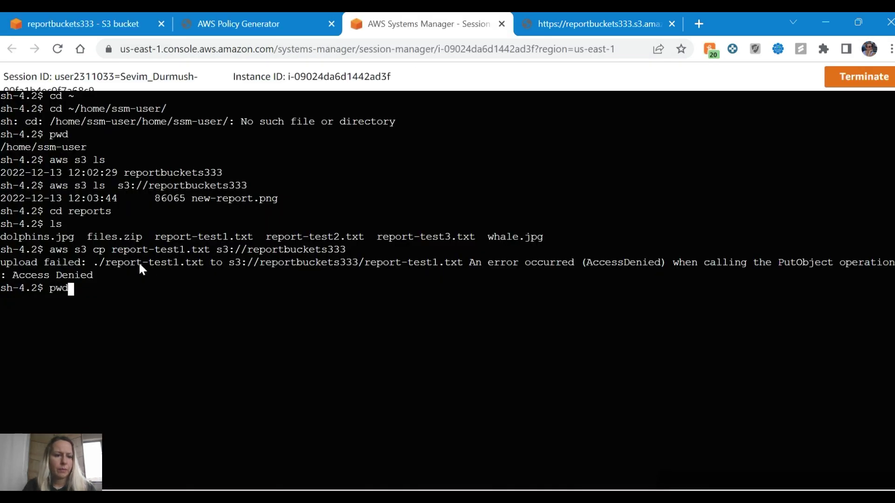
key("Return")
Begin the bucket-listing command from lab step 79 in the Systems Manager session with aws s3 ls
key("alt+Tab")
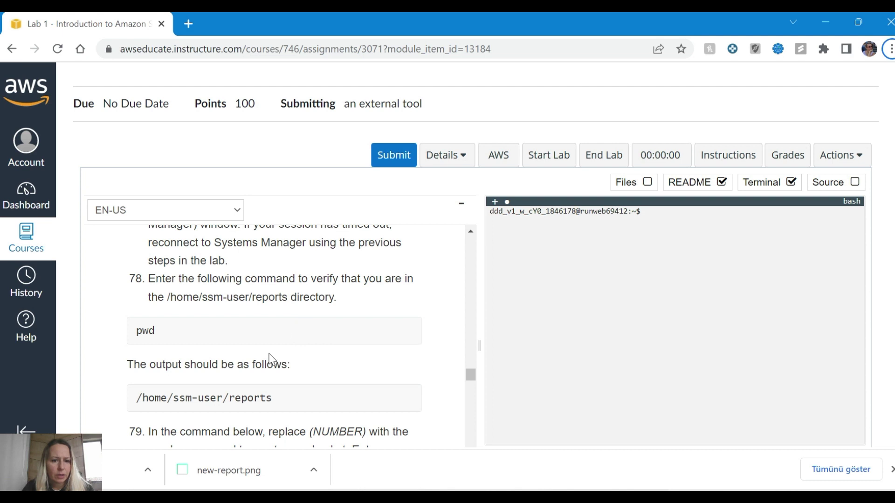
scroll(270, 362, "down", 2)
scroll(152, 379, "down", 2)
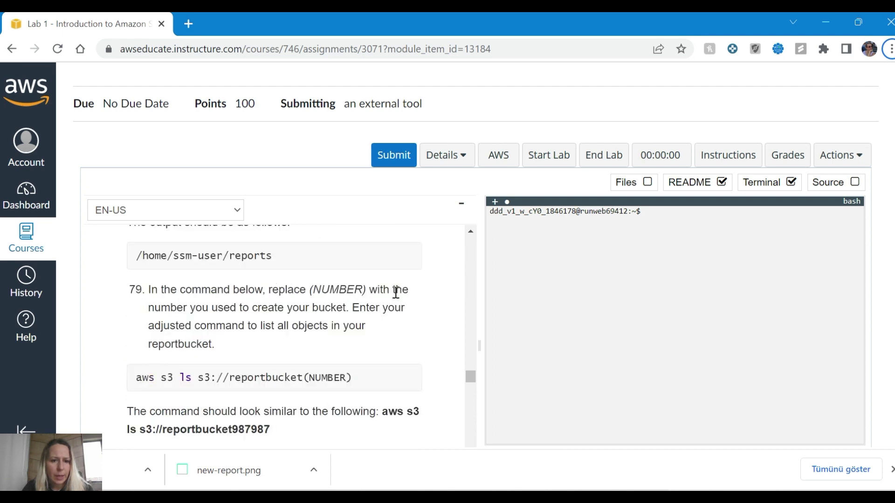
left_click_drag(352, 378, 126, 379)
key("alt+Tab")
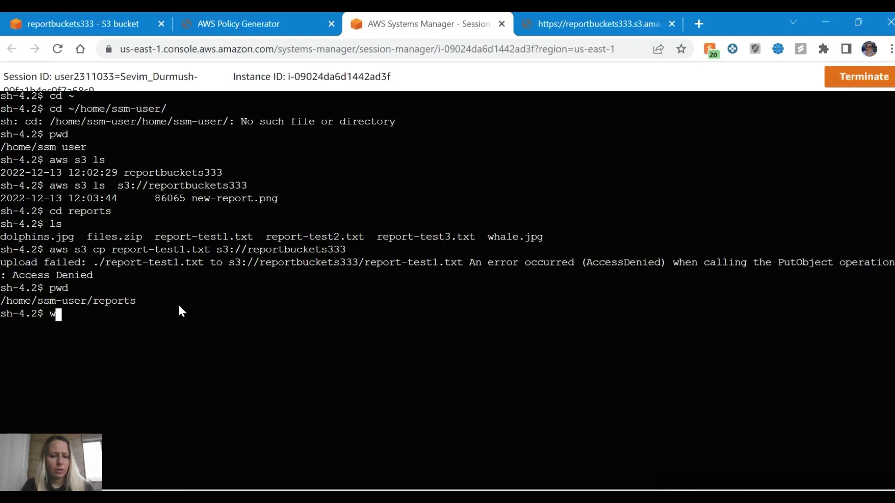
type("aws s3")
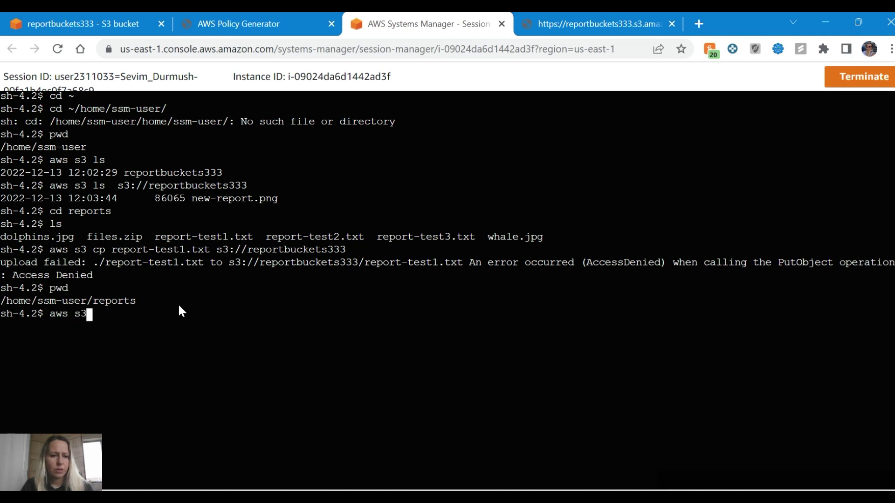
key("alt+Tab")
key("alt+Tab")
type("ls")
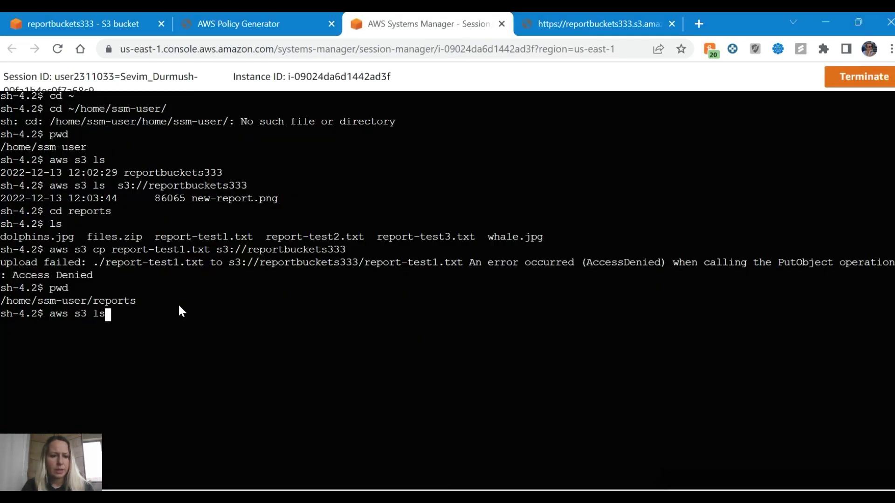
Complete the listing command with the bucket path s3://reportbuckets333
key("alt+Tab")
key("alt+Tab")
type("s3")
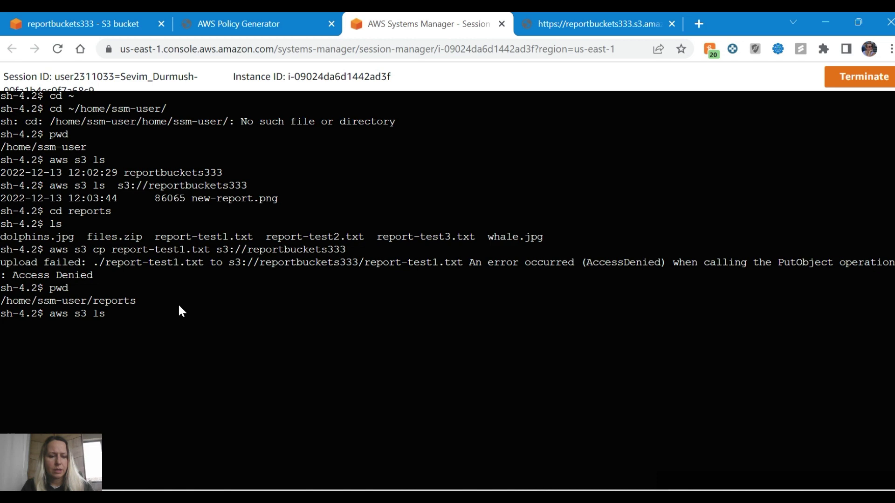
type("://")
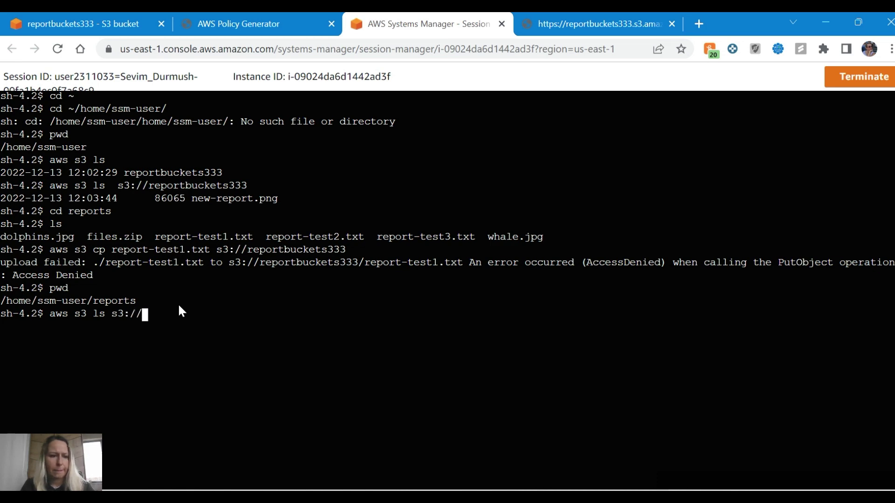
key("alt+Tab")
key("alt+Tab")
type("reportbuckets")
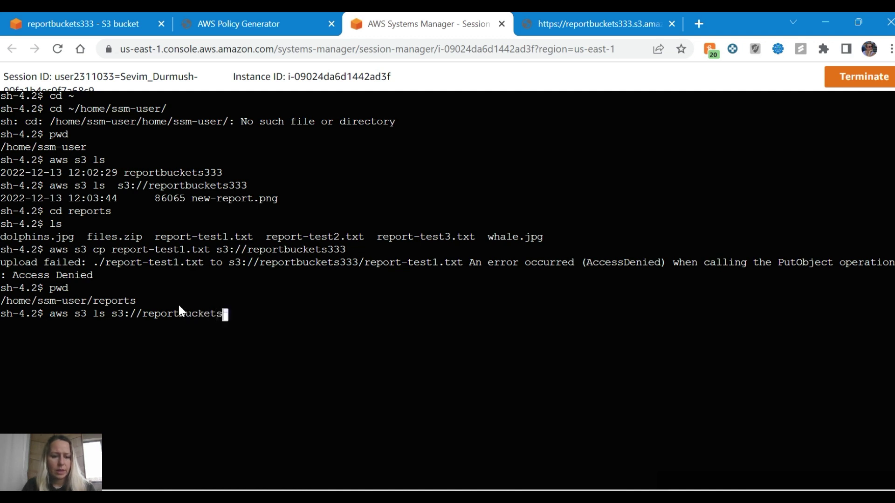
type("333")
Compare the listing command with the example in lab step 79 and run it to list the bucket's objects
key("alt+Tab")
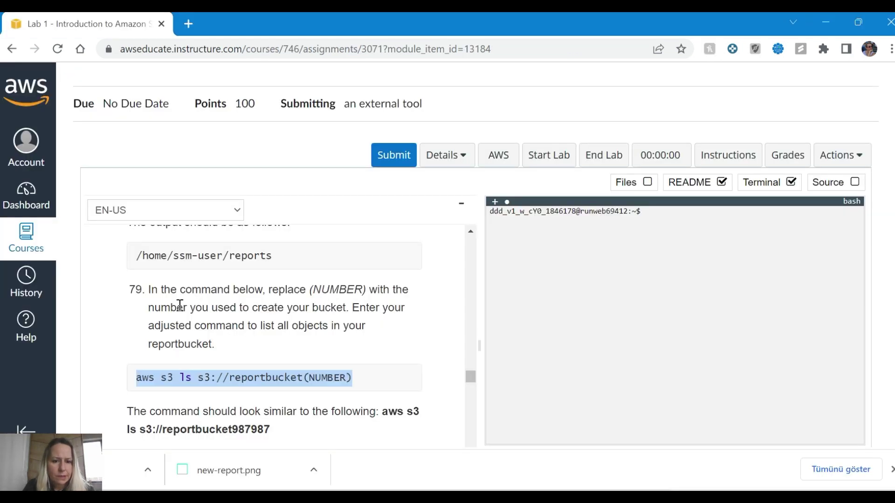
scroll(180, 305, "down", 1)
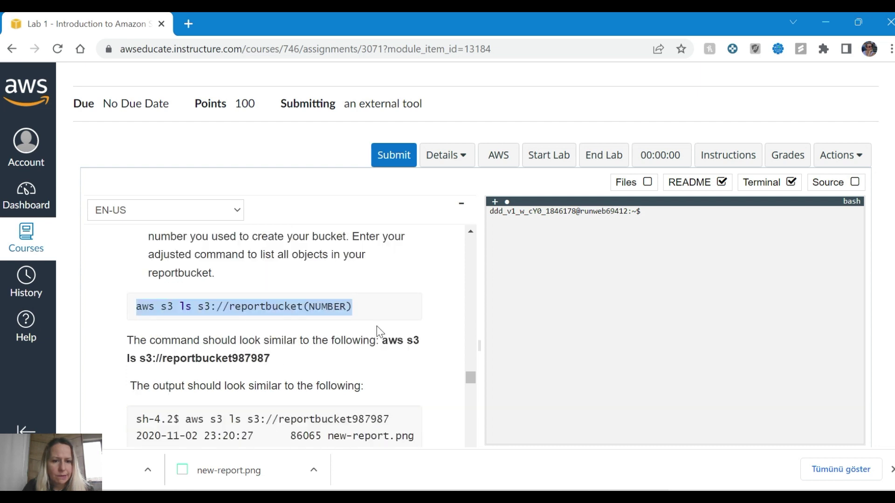
scroll(380, 332, "down", 1)
key("alt+Tab")
key("Return")
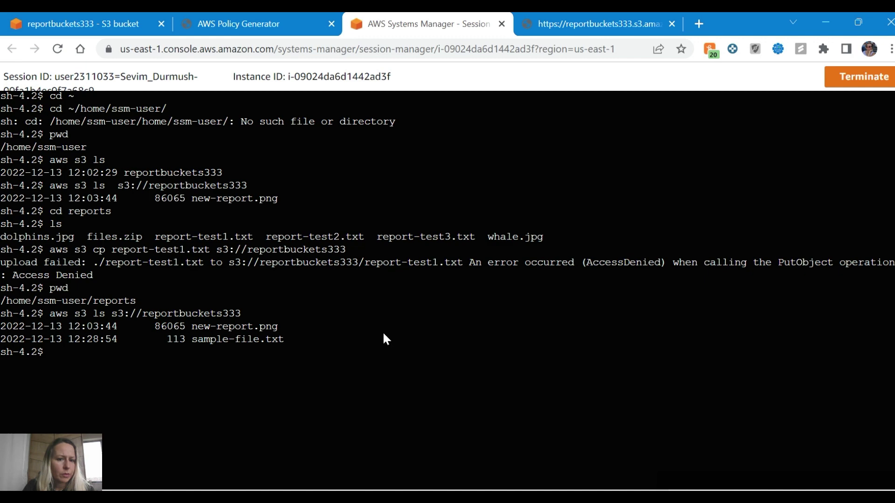
List the contents of the reports directory with ls in the Systems Manager session, following lab step 80
key("alt+Tab")
scroll(380, 341, "down", 3)
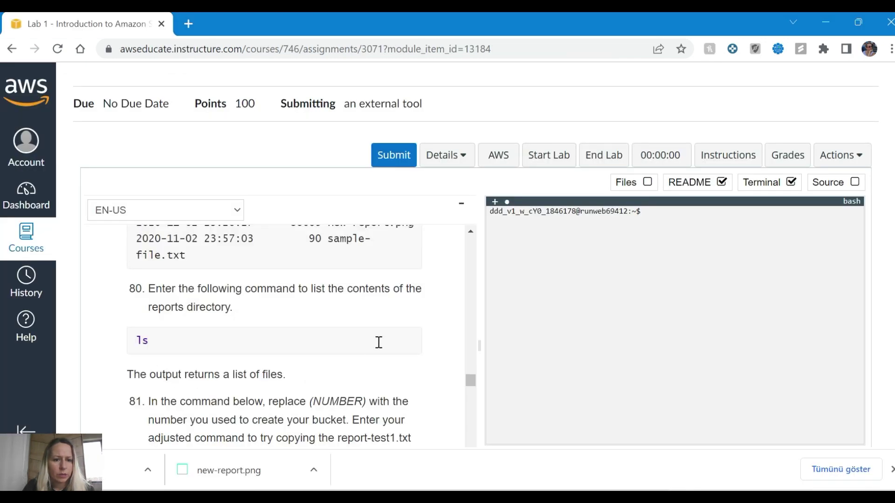
key("alt+Tab")
type("ls")
key("Return")
Read lab step 81 and begin its copy command in the Systems Manager session with aws s3
key("alt+Tab")
scroll(342, 344, "down", 2)
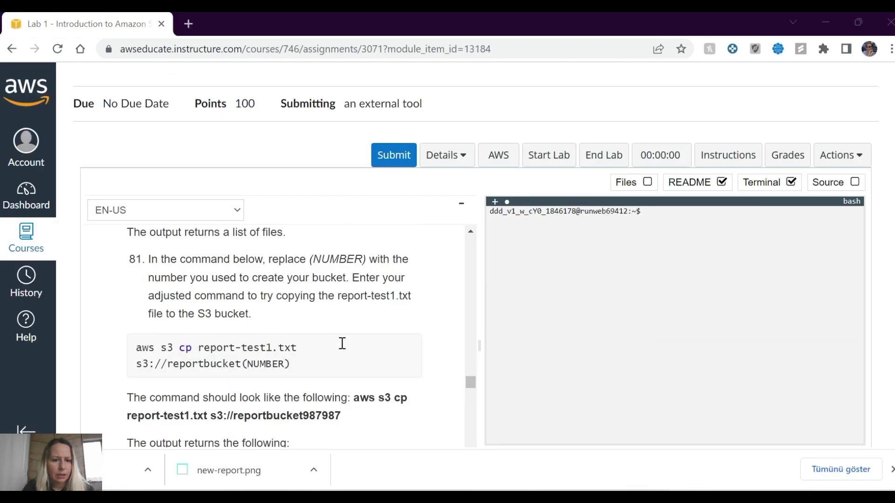
key("alt+Tab")
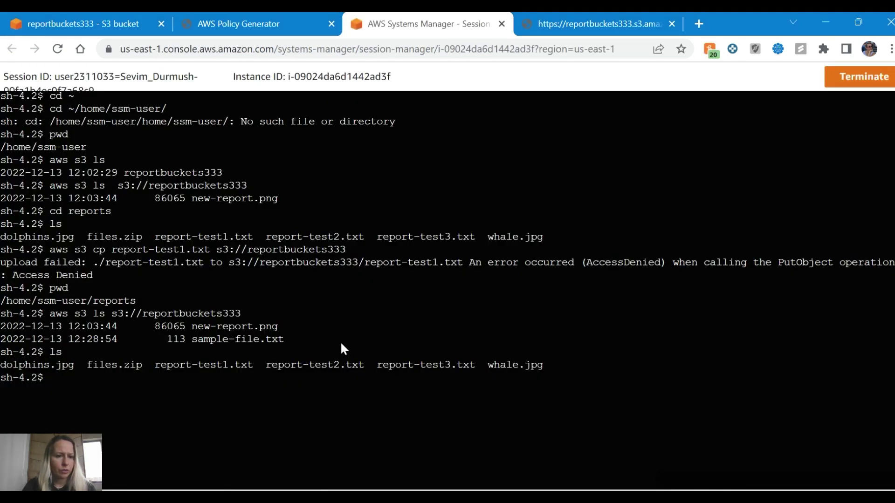
type("aws s3 ")
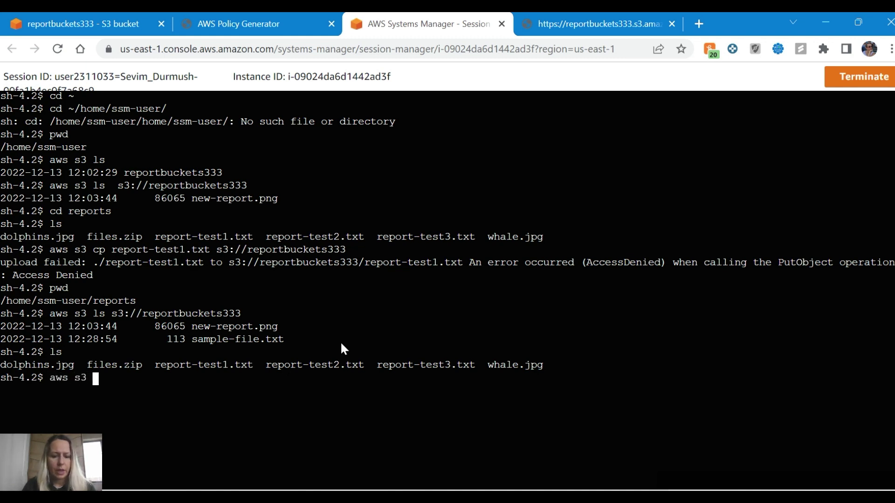
type("ls s3")
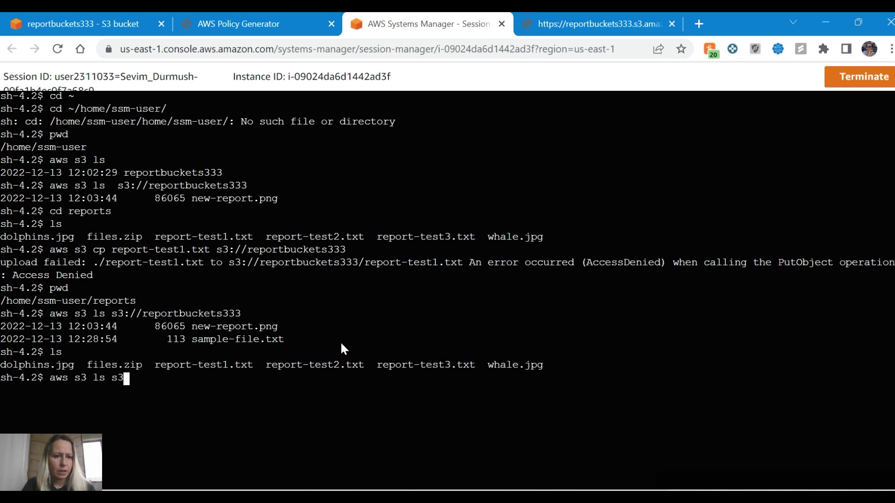
type("://")
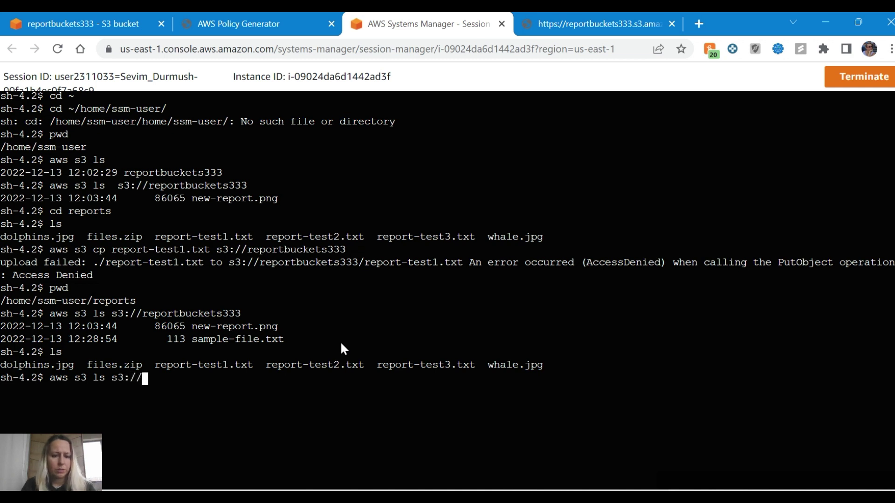
type("report")
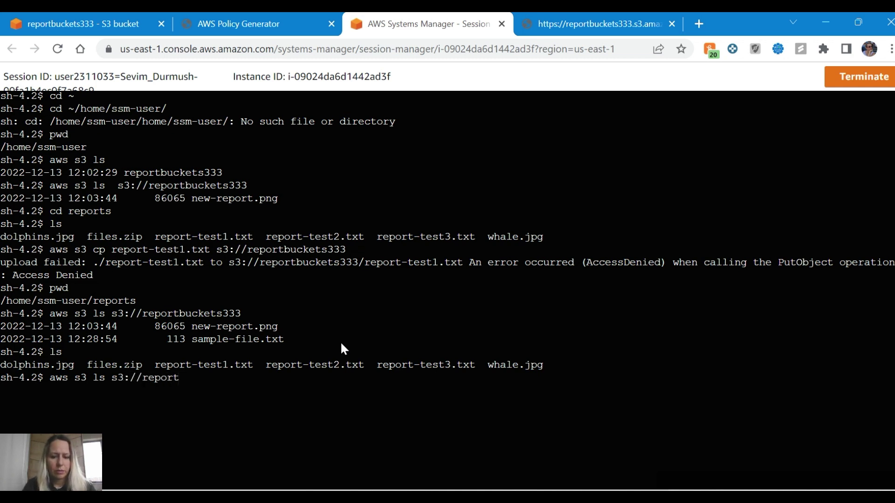
type("buckets333")
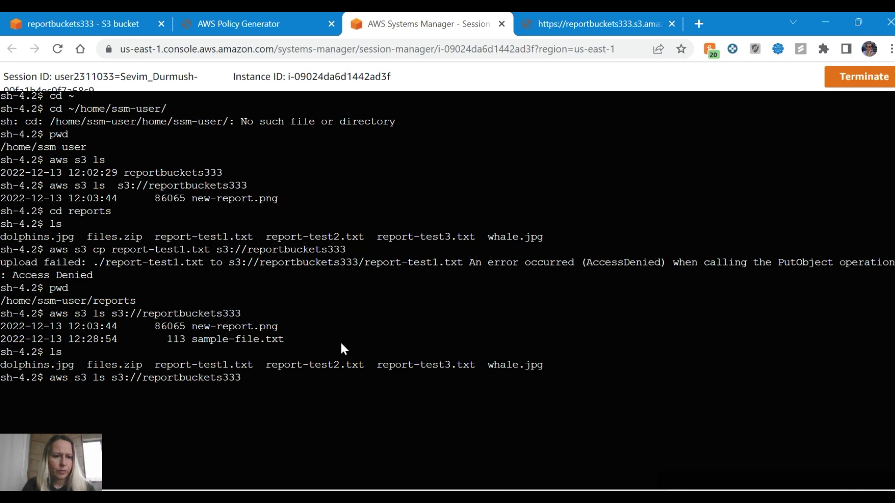
key("alt+Tab")
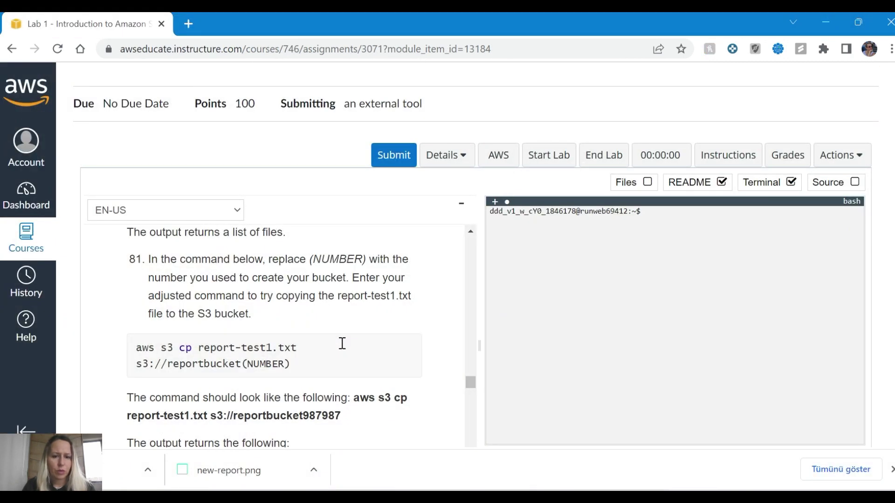
key("alt+Tab")
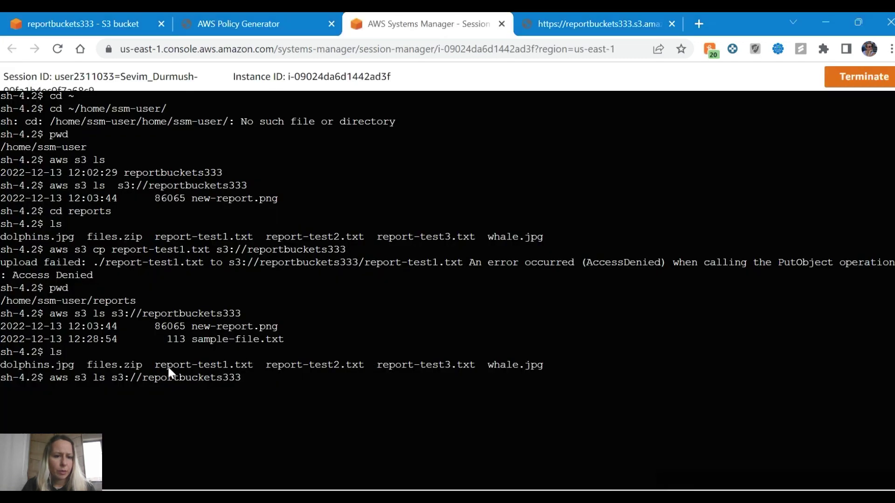
key("BackSpace")
key("BackSpace")
key("BackSpace")
key("BackSpace")
key("BackSpace")
key("BackSpace")
key("BackSpace")
key("BackSpace")
key("BackSpace")
key("BackSpace")
key("BackSpace")
key("BackSpace")
key("BackSpace")
key("BackSpace")
key("BackSpace")
key("BackSpace")
key("BackSpace")
key("BackSpace")
key("BackSpace")
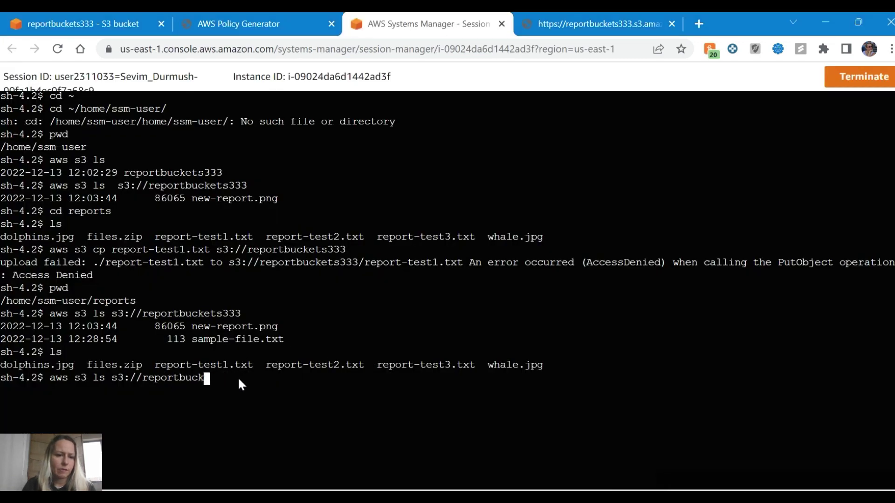
key("alt+Tab")
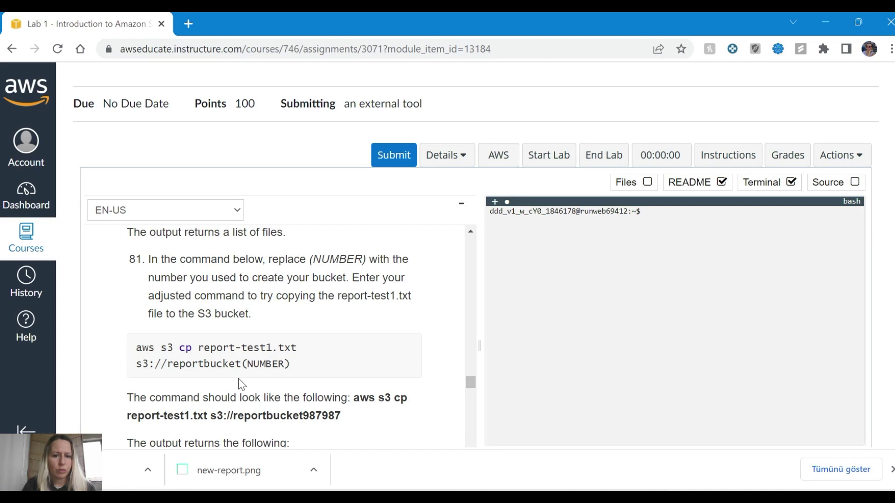
key("alt+Tab")
key("BackSpace")
key("BackSpace")
Continue the command with cp report-test1.txt, following the example in lab step 81
key("alt+Tab")
key("alt+Tab")
type("cp")
key("alt+Tab")
key("alt+Tab")
type("re")
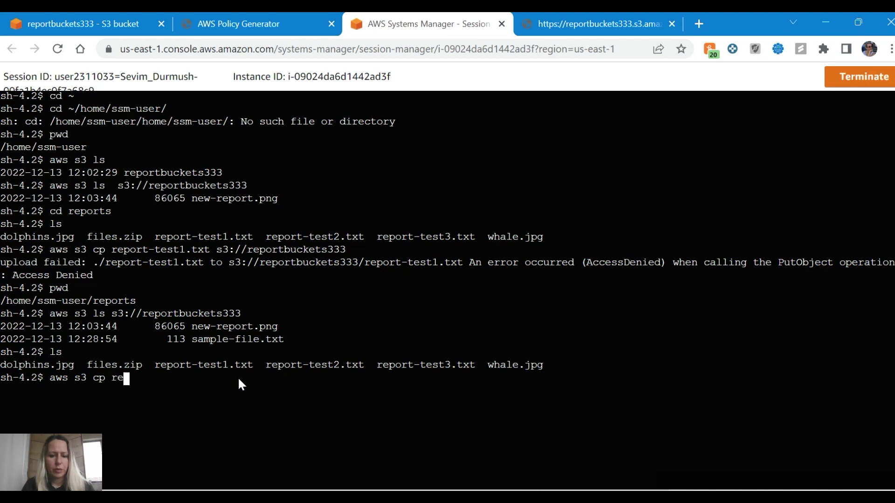
type("port-")
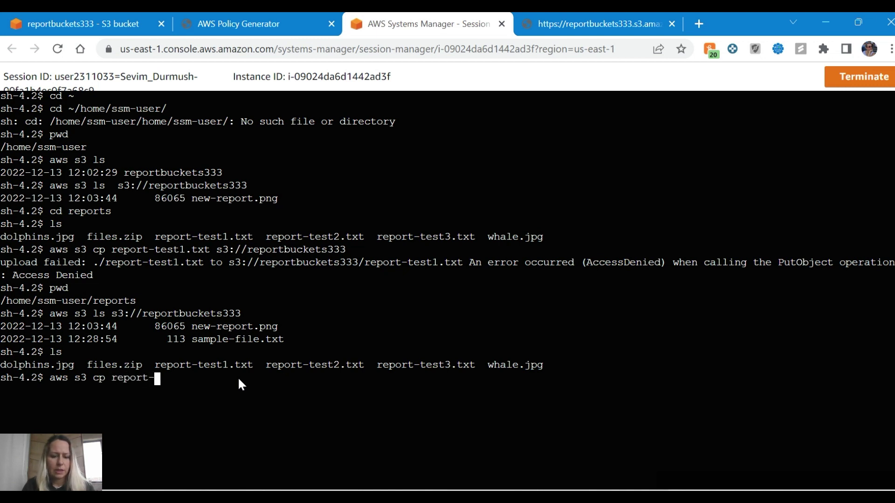
type("test1")
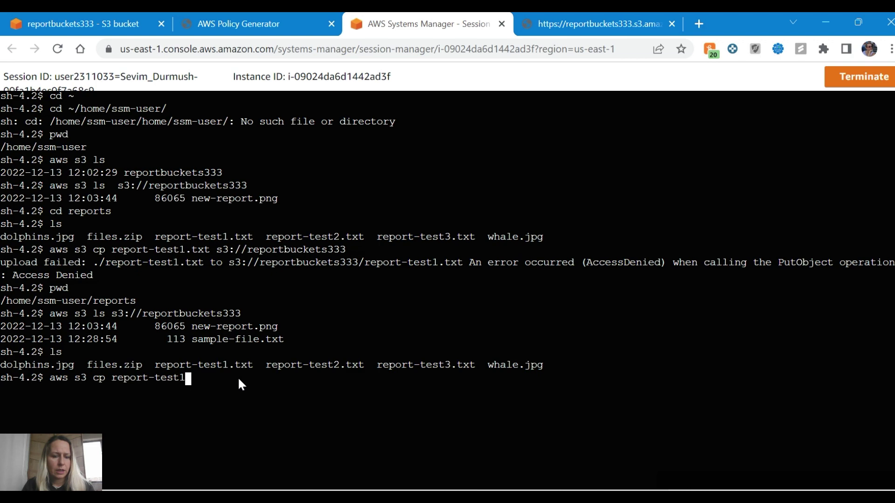
key("alt+Tab")
key("alt+Tab")
type(".tx")
key("alt+Tab")
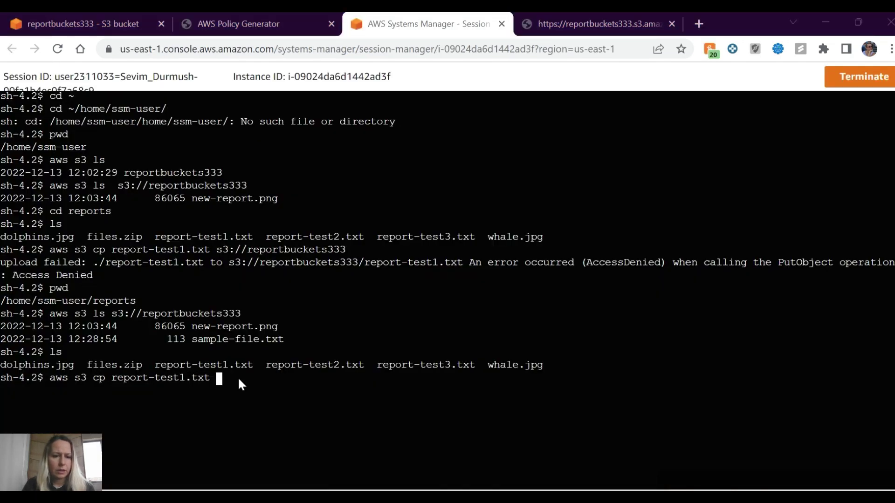
key("alt+Tab")
type("t ")
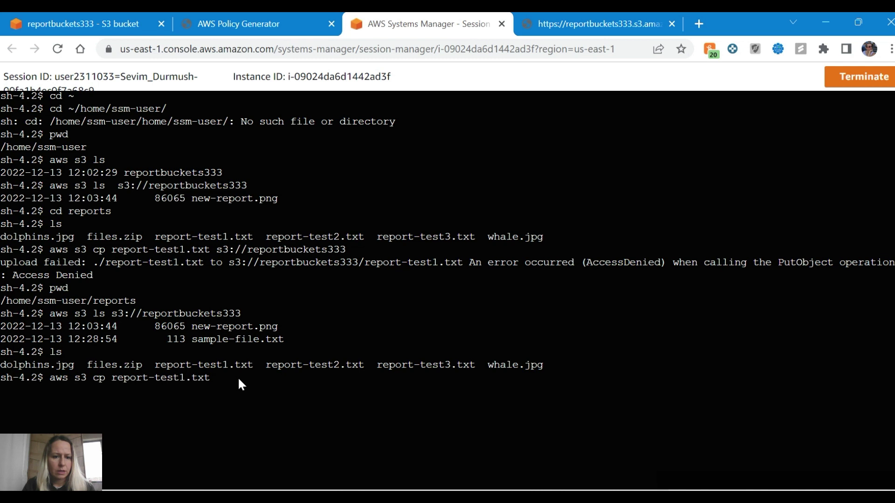
Complete the copy command with the bucket path s3://reportbuckets333 and run it to upload report-test1.txt
type("s3://")
key("super")
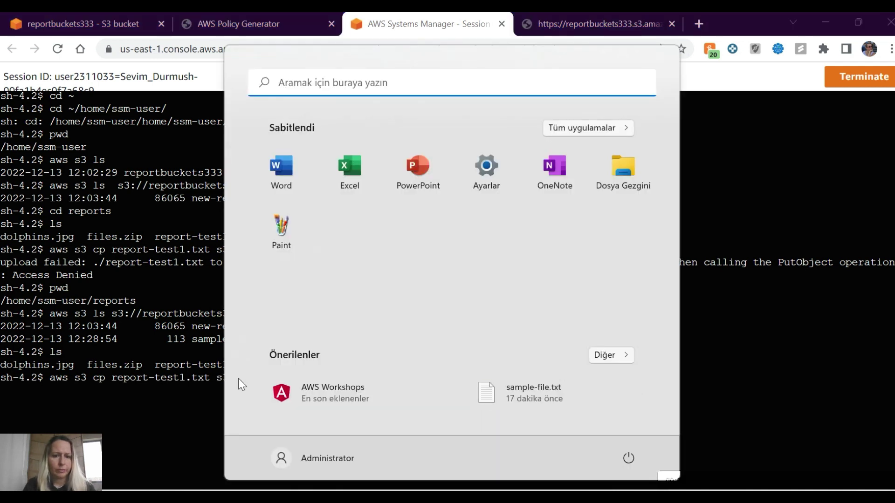
key("Escape")
key("alt+Tab")
key("alt+Tab")
left_click(267, 385)
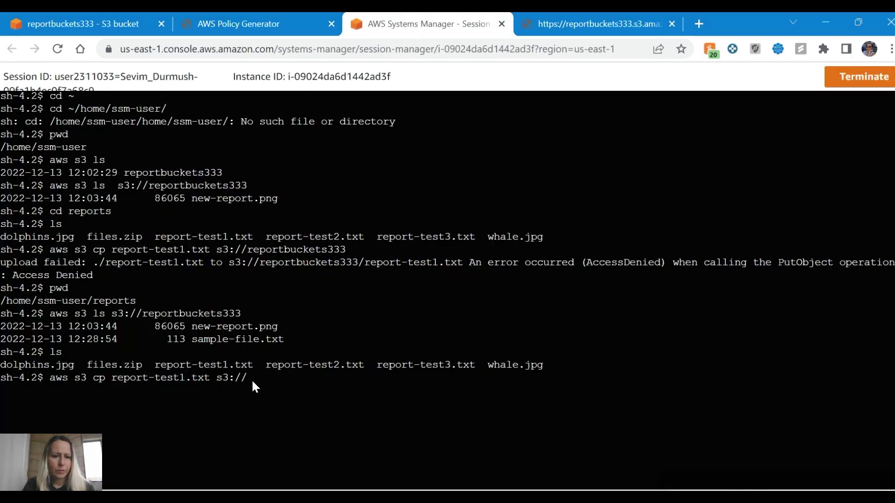
key("alt+Tab")
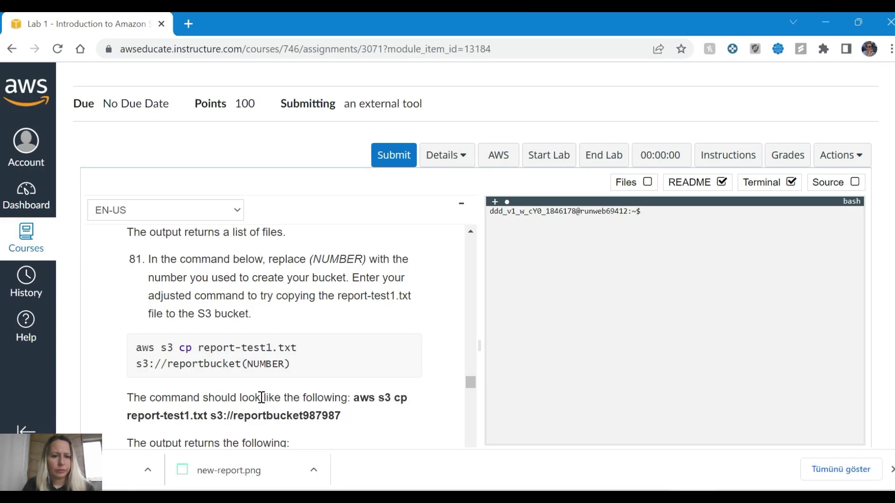
key("alt+Tab")
type("report")
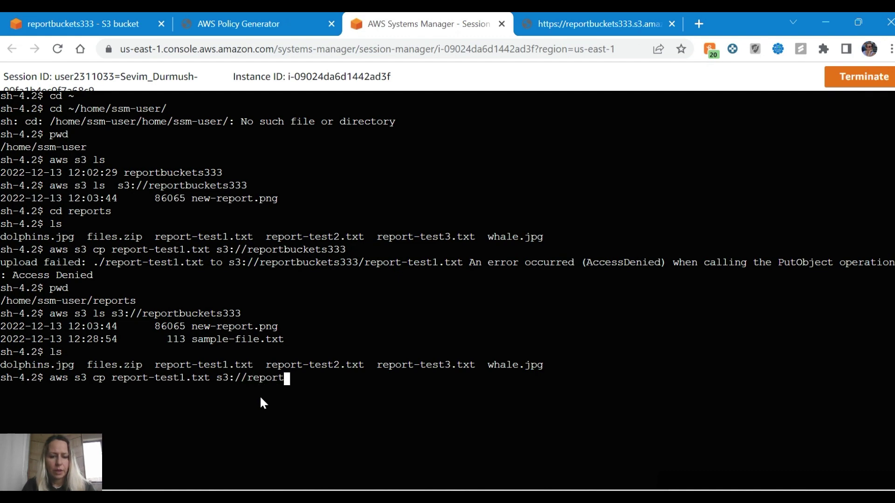
type("buckets33")
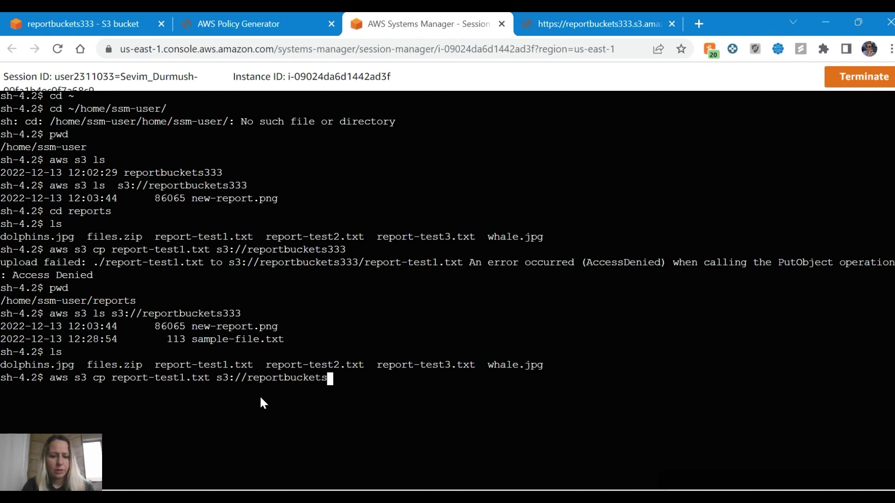
key("alt+Tab")
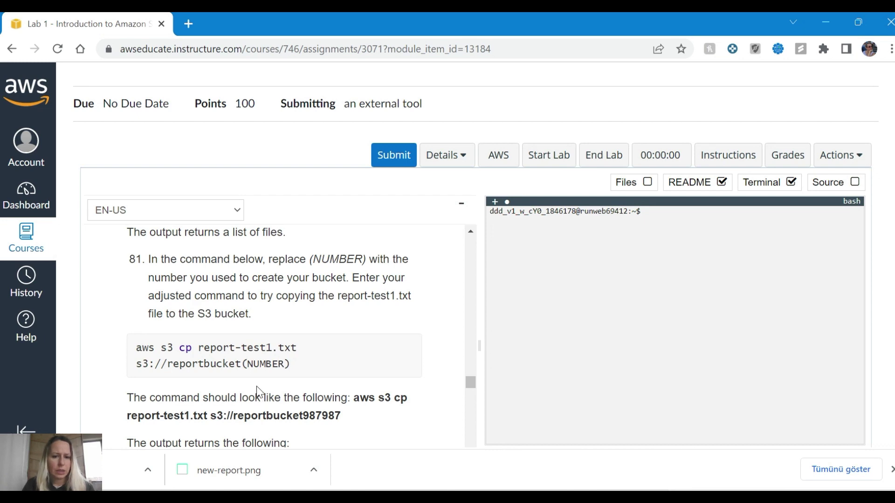
scroll(260, 396, "down", 2)
key("alt+Tab")
key("Return")
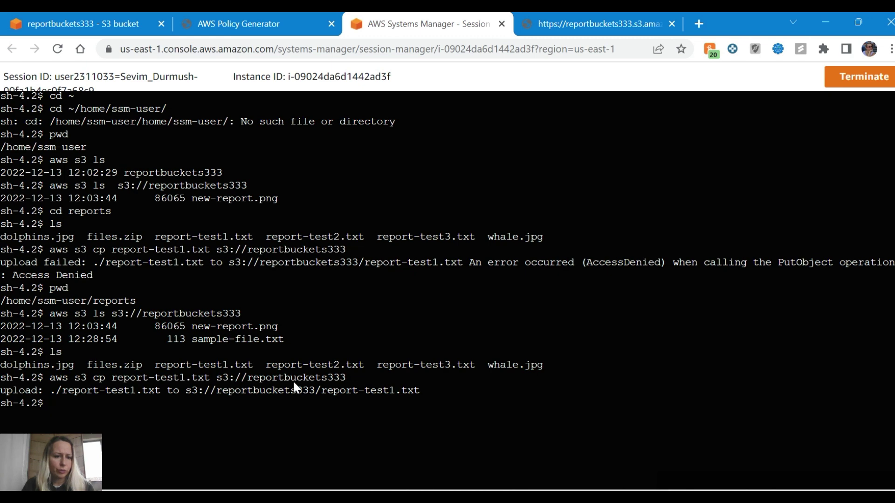
Read lab step 82 and begin its bucket-listing command in the Systems Manager session with aws s3 ls
key("alt+Tab")
scroll(294, 379, "down", 2)
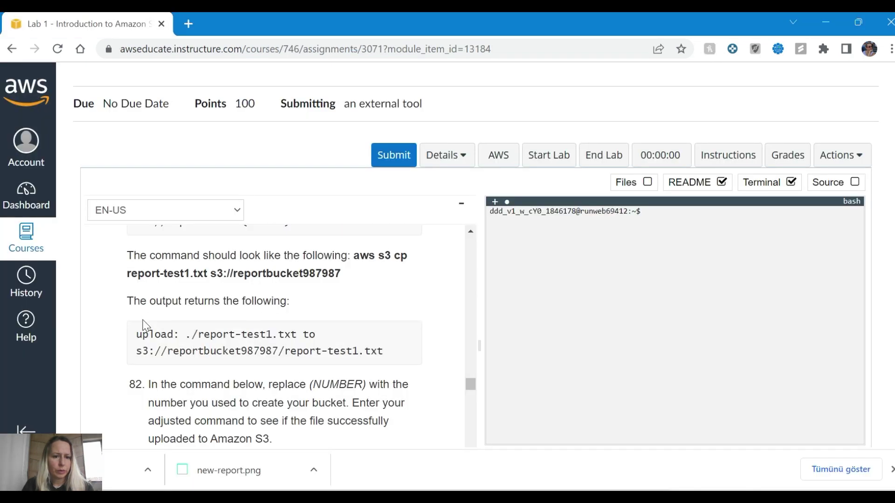
scroll(307, 337, "down", 2)
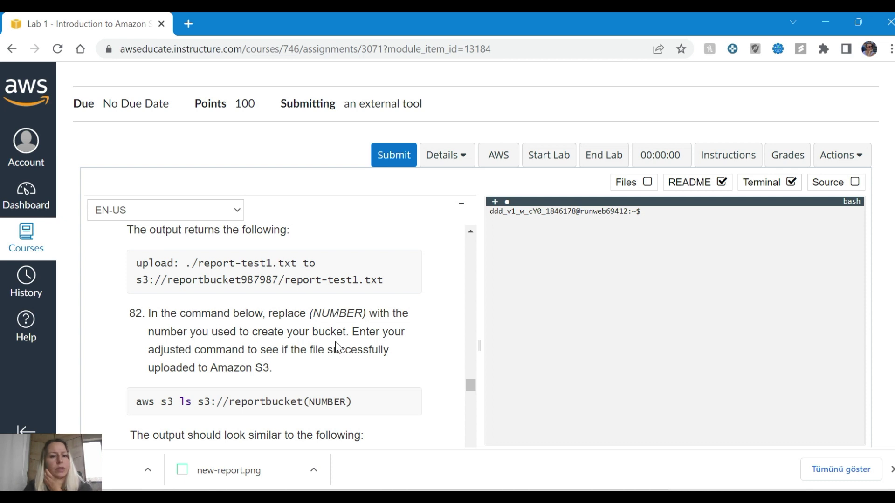
scroll(335, 347, "down", 2)
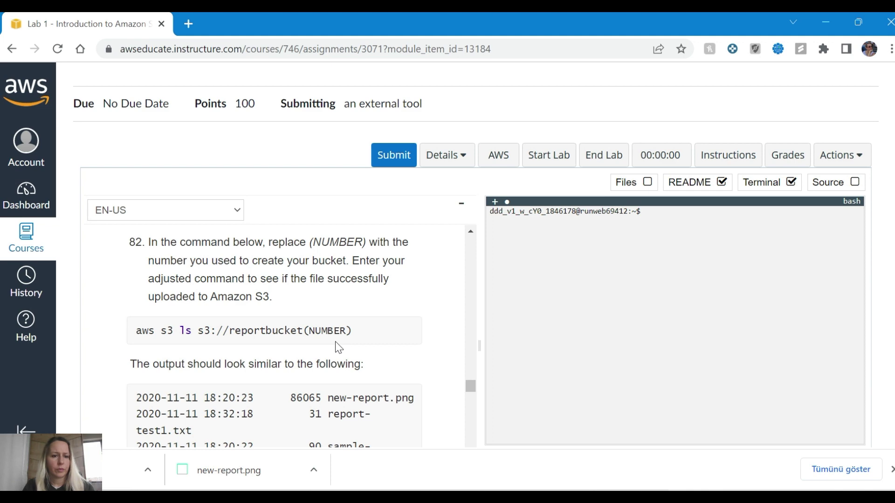
key("alt+Tab")
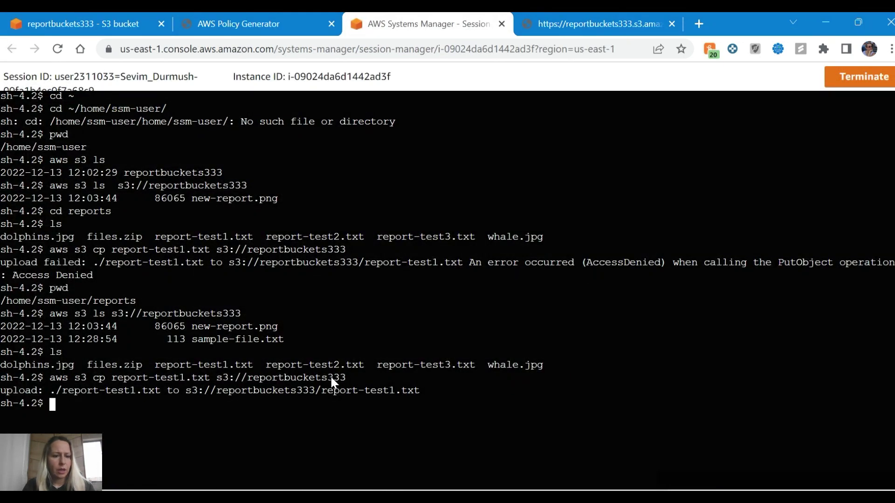
type("aws s3")
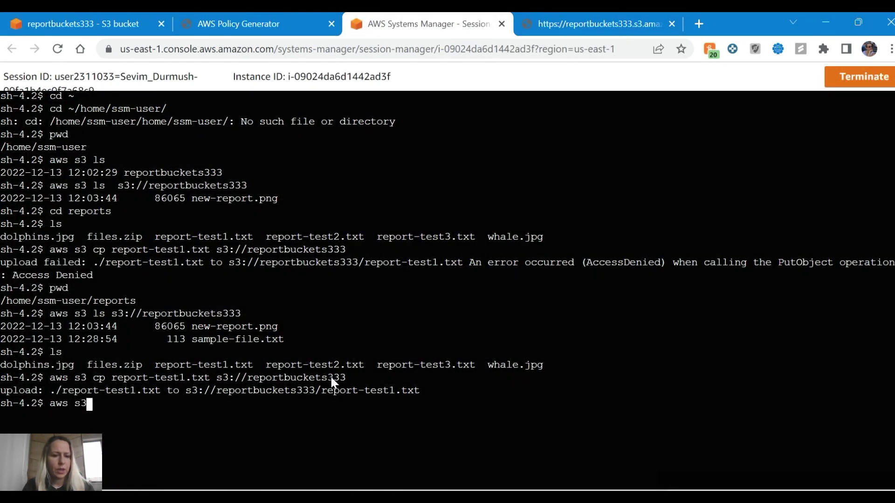
key("alt+Tab")
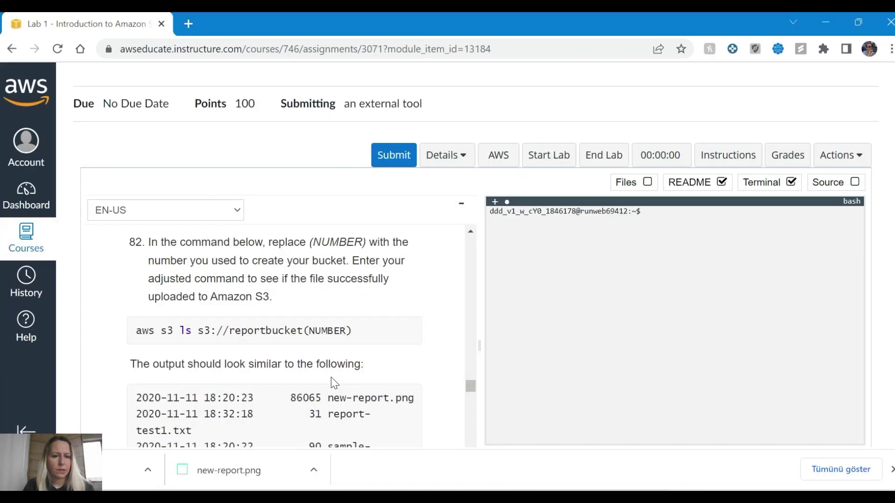
key("alt+Tab")
type("ls")
Finish the lab step 82 command with s3://reportbuckets333 and run it to list the bucket's objects
key("alt+Tab")
key("alt+Tab")
type("s")
key("alt+Tab")
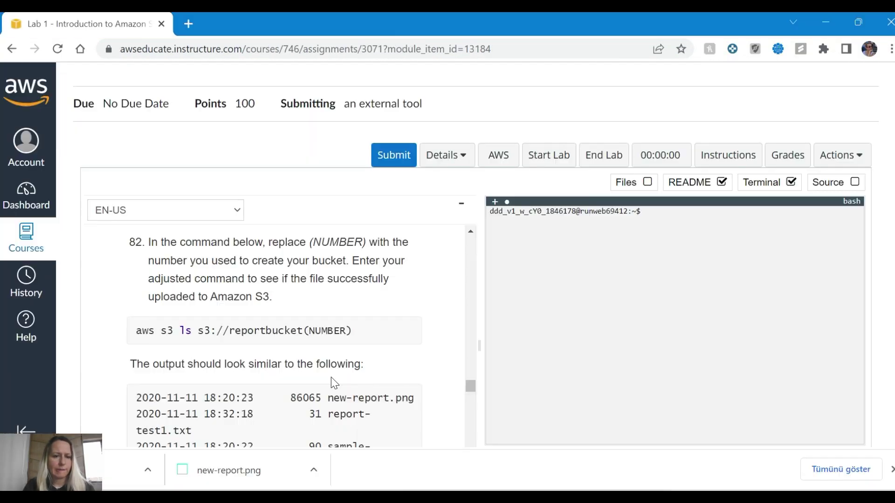
key("alt+Tab")
type("3:/")
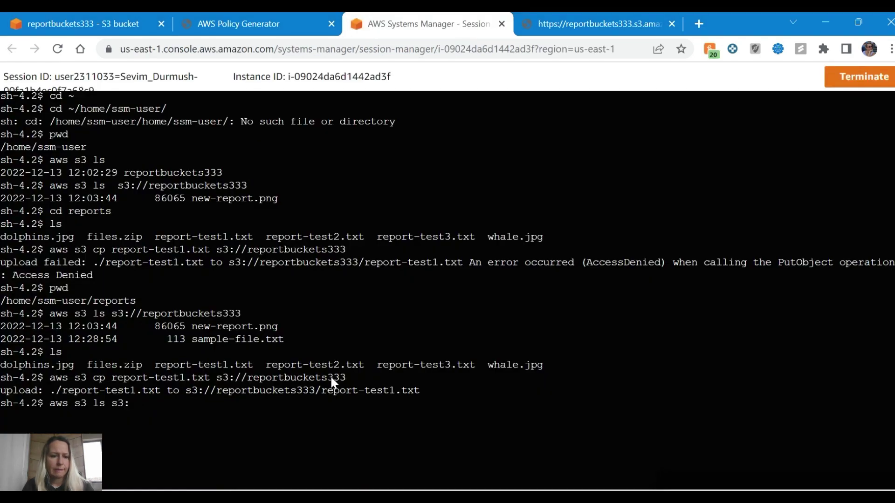
key("alt+Tab")
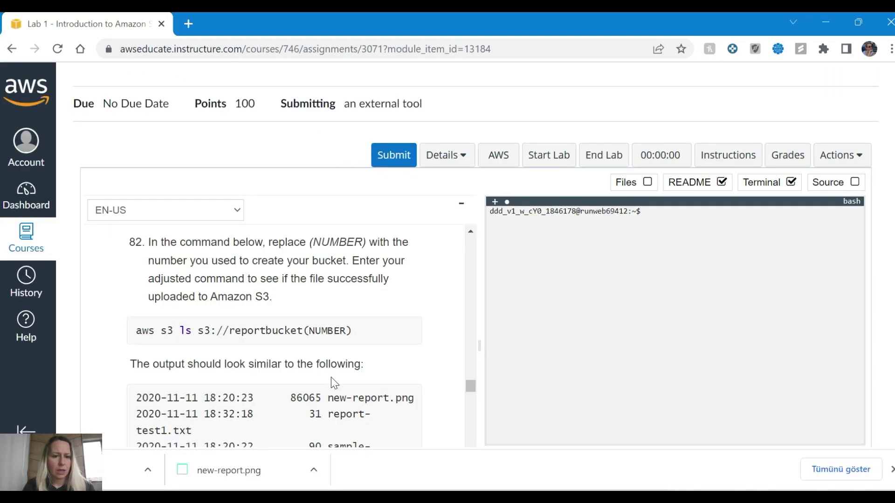
key("alt+Tab")
type("reportbuckets333")
key("Return")
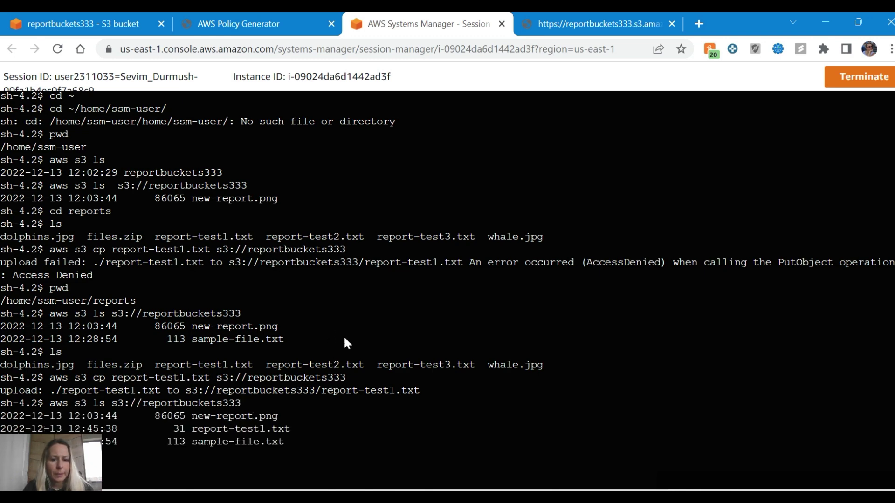
Compare the bucket listing with the sample output of lab step 82 in the lab instructions
key("alt+Tab")
key("alt+Tab")
key("alt+Tab")
key("alt+Tab")
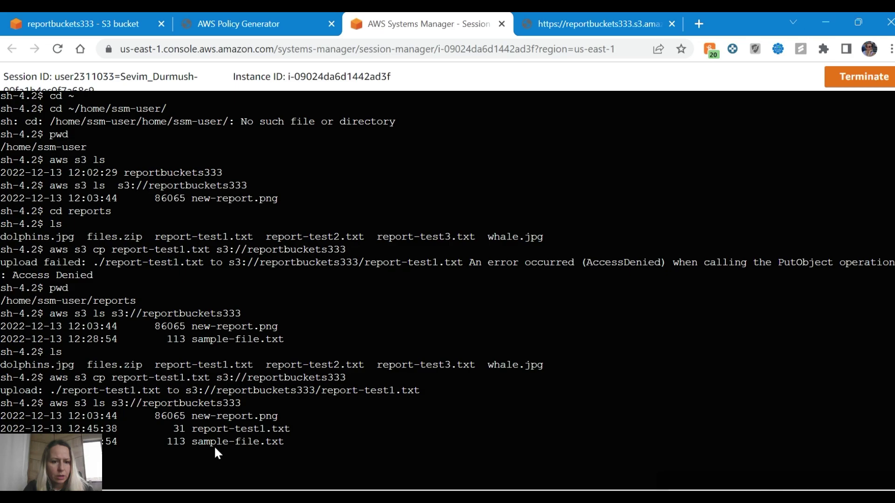
key("alt+Tab")
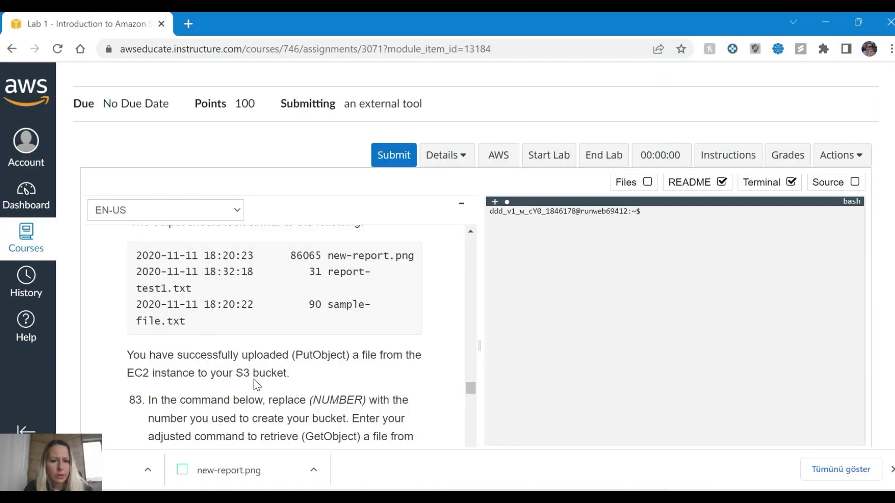
Read lab step 83 on retrieving sample-file.txt from the S3 bucket to the EC2 instance, checking it against the Systems Manager session
scroll(251, 373, "down", 1)
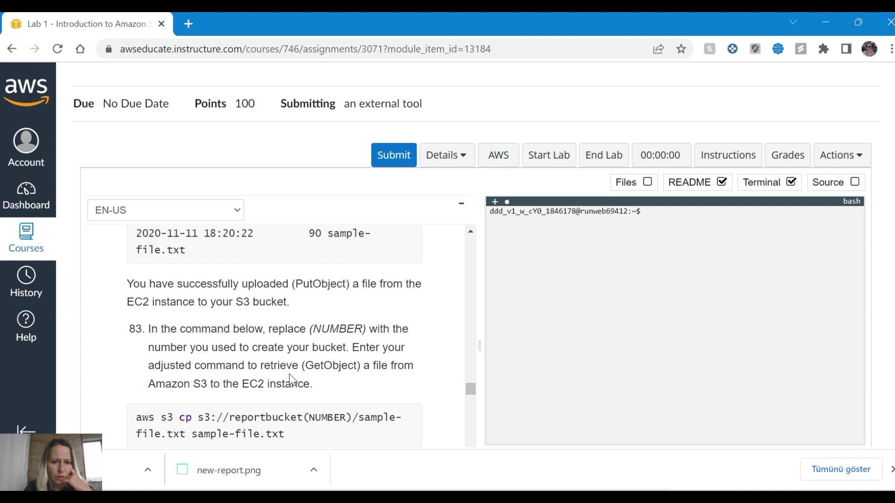
scroll(347, 386, "down", 1)
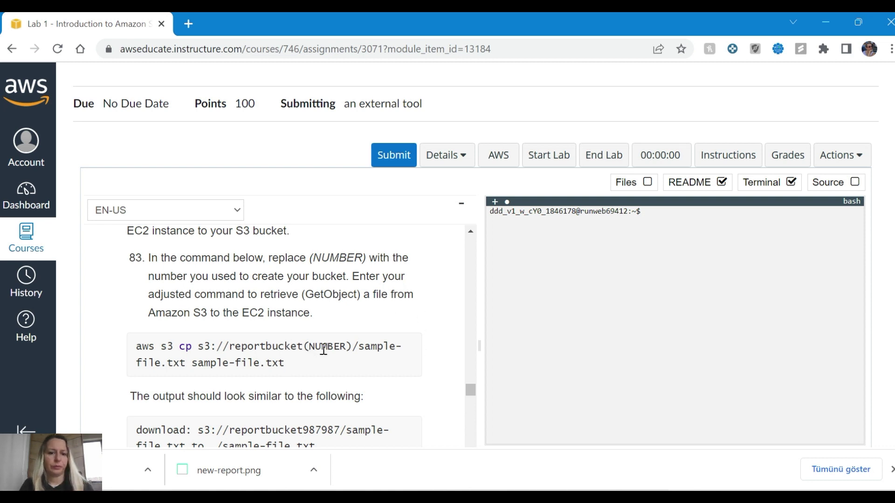
key("alt+Tab")
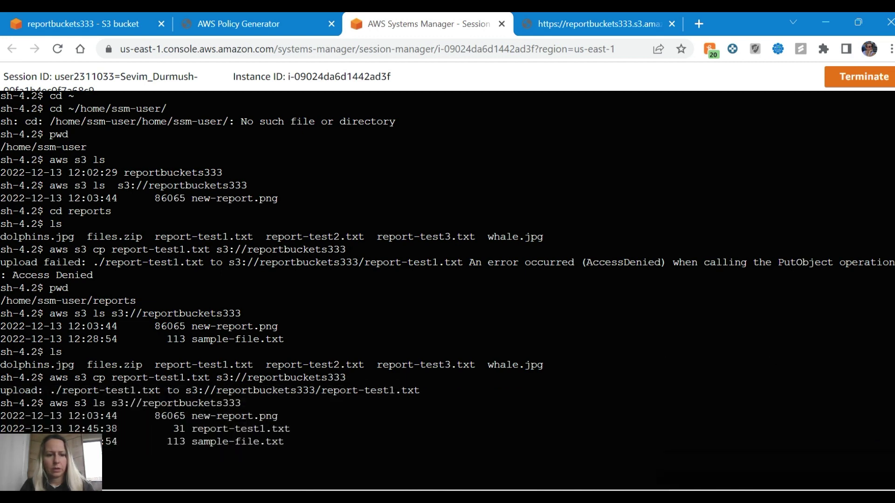
key("alt+Tab")
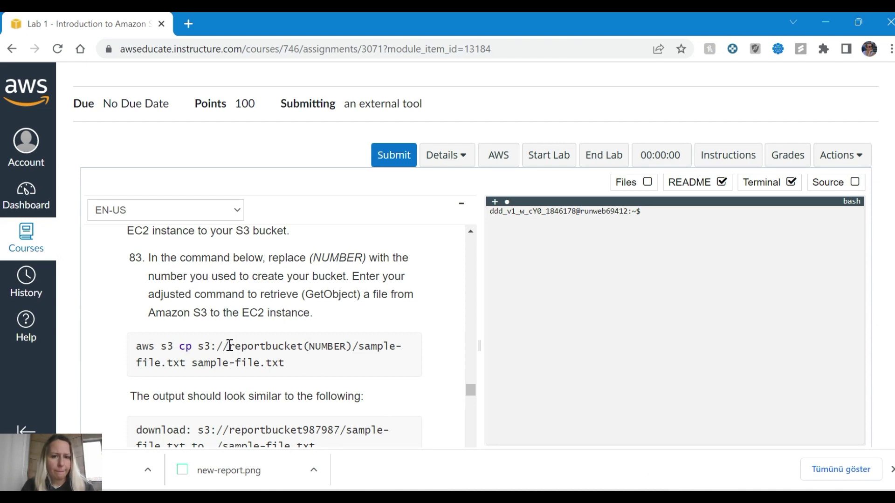
key("alt+Tab")
left_click(857, 23)
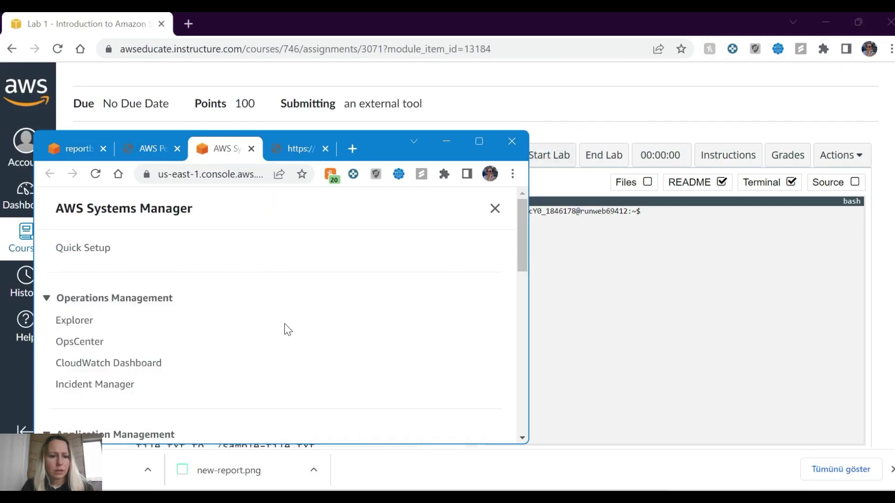
left_click_drag(369, 154, 454, 99)
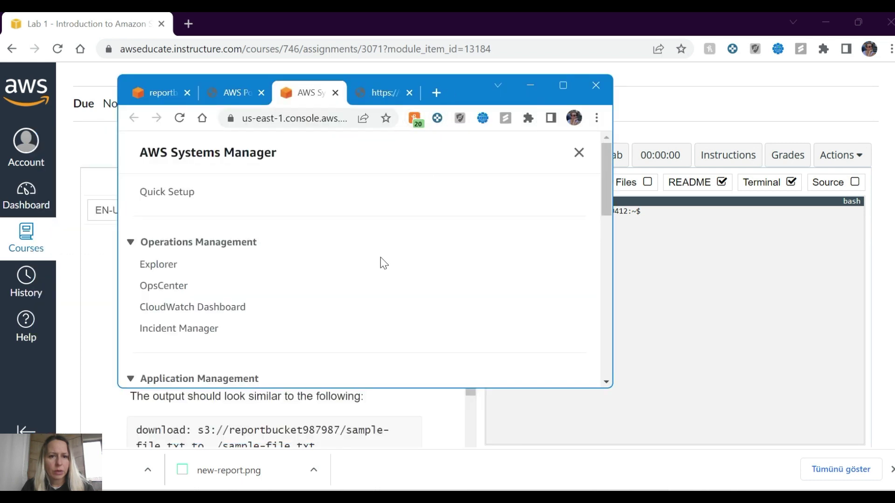
left_click(251, 89)
left_click(312, 92)
left_click(388, 93)
left_click(308, 88)
left_click(242, 90)
left_click(288, 91)
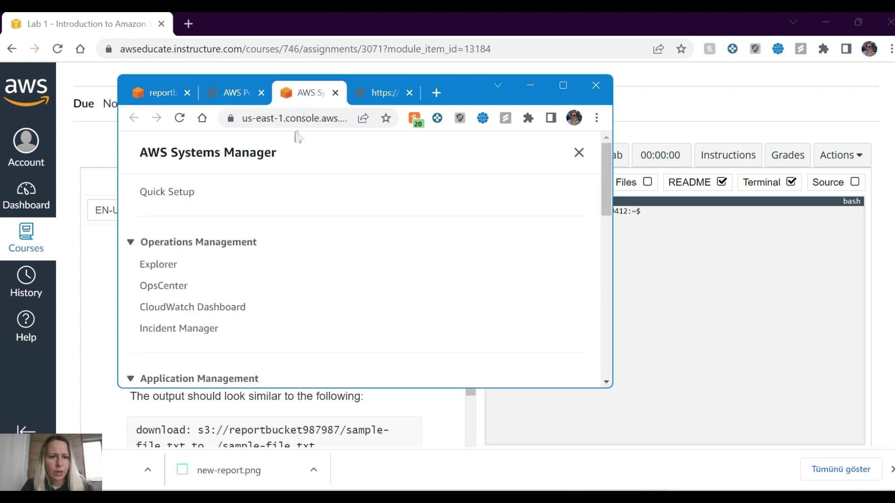
scroll(287, 277, "down", 10)
scroll(289, 278, "up", 7)
scroll(291, 278, "up", 3)
left_click(561, 86)
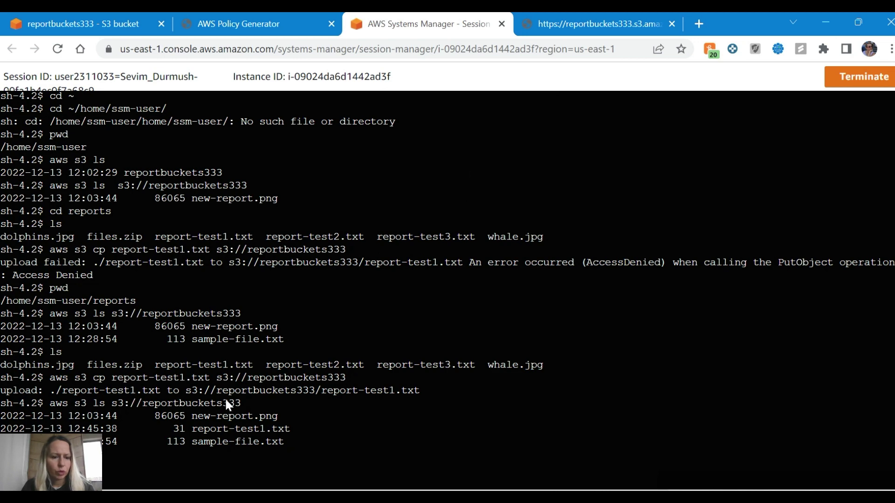
double_click(740, 30)
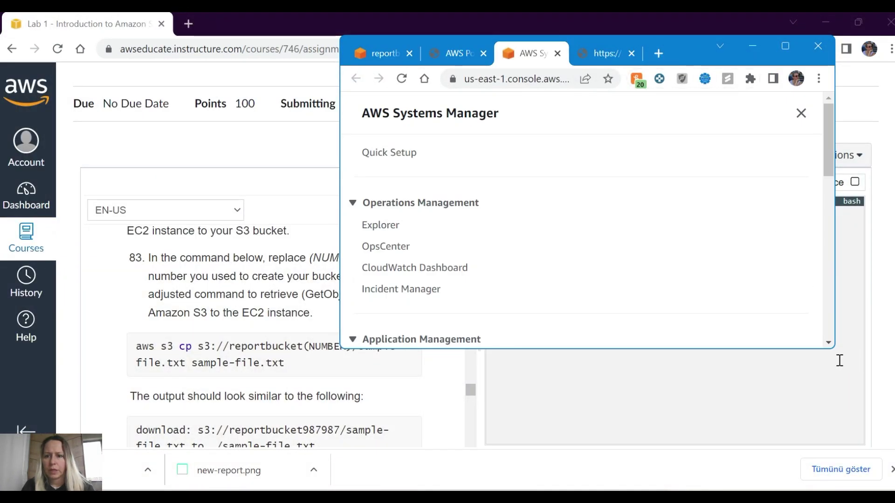
left_click(829, 344)
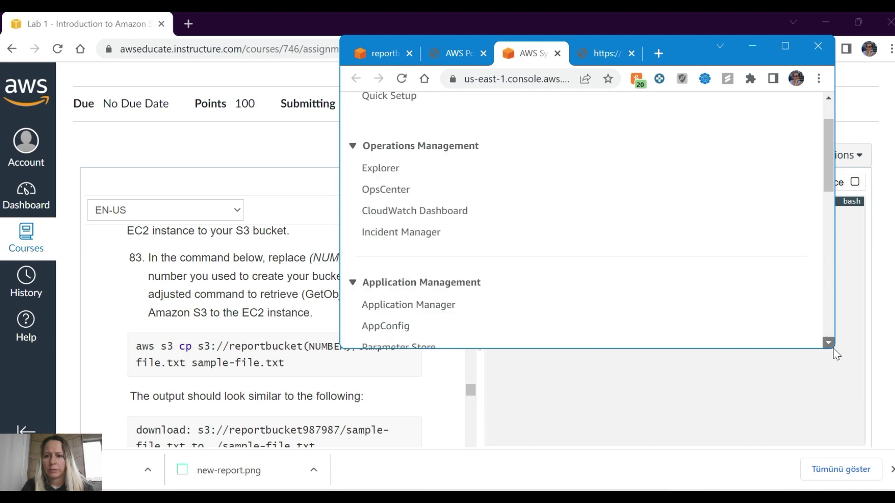
left_click(785, 46)
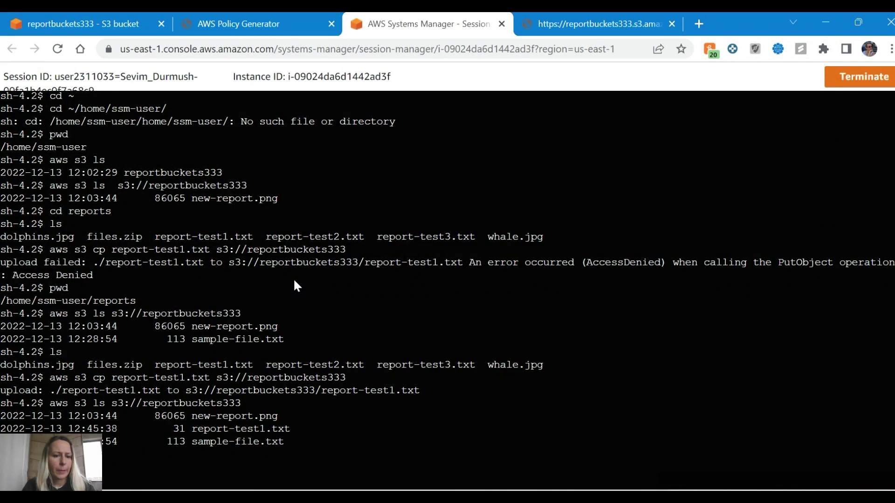
key("alt+Tab")
key("alt+Tab")
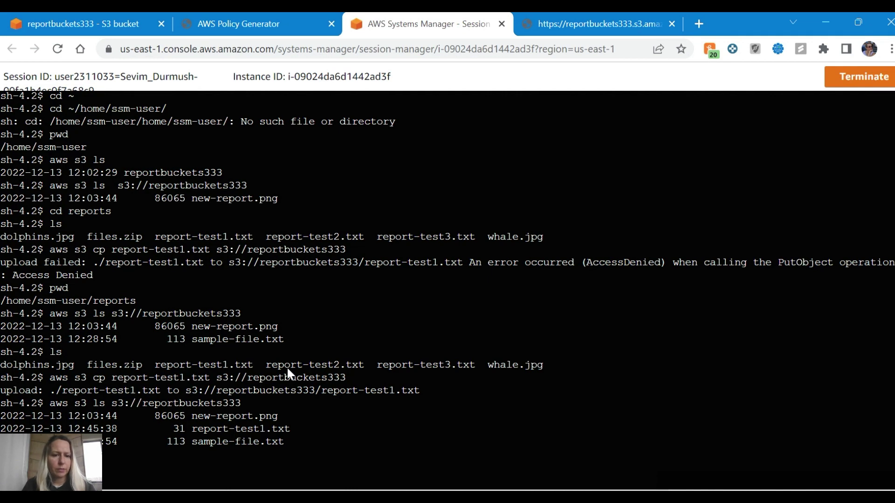
key("alt+Tab")
key("alt+Tab")
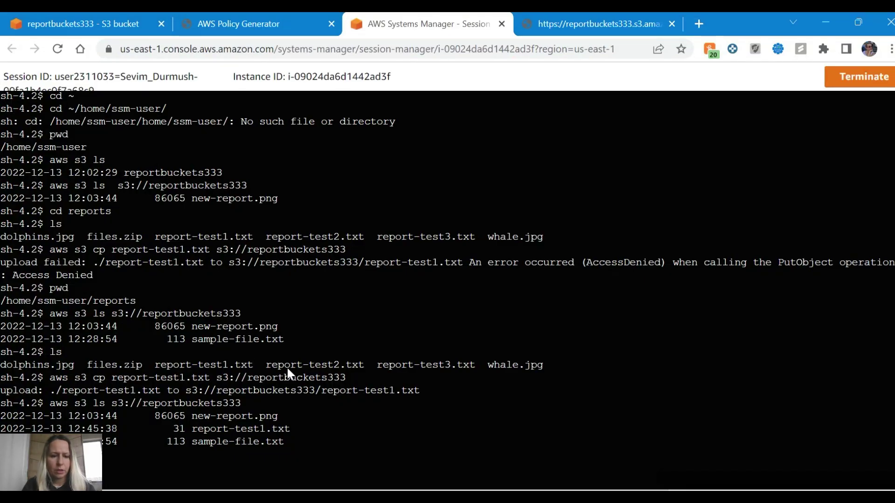
key("alt+Tab")
key("alt+Tab")
key("alt+Tab")
key("alt+Tab")
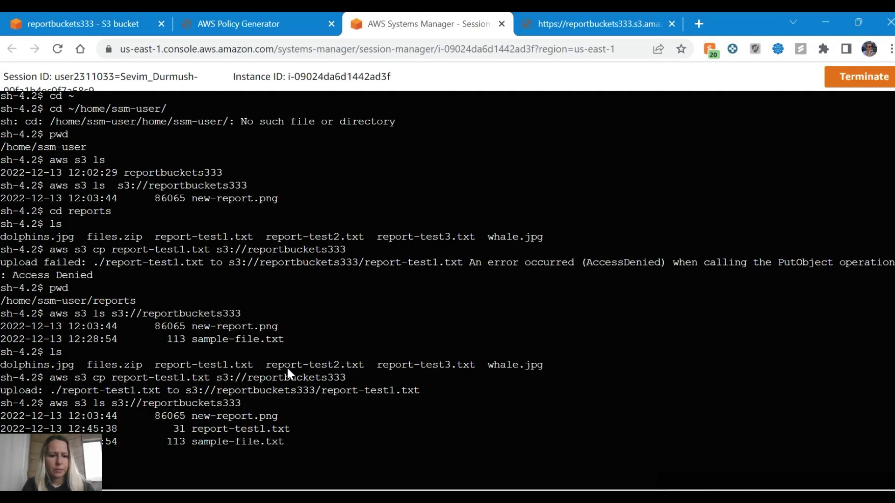
key("alt+Tab")
key("alt+Tab")
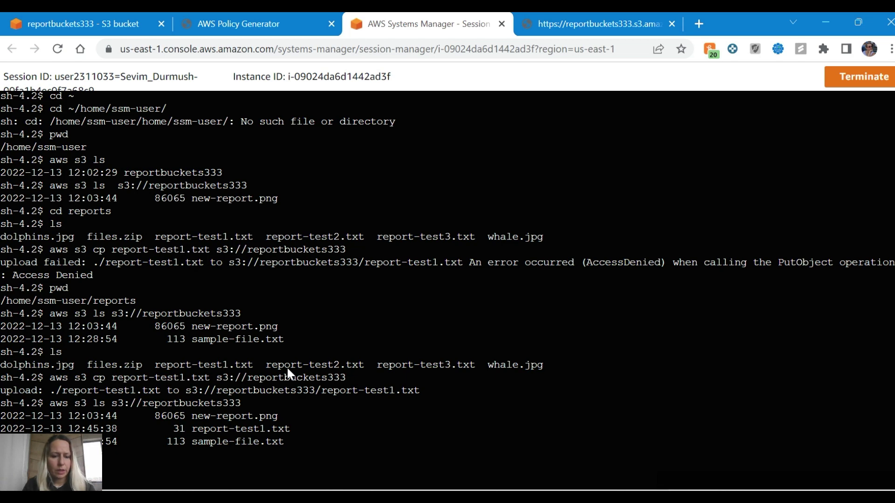
key("alt+Tab")
key("alt+Tab")
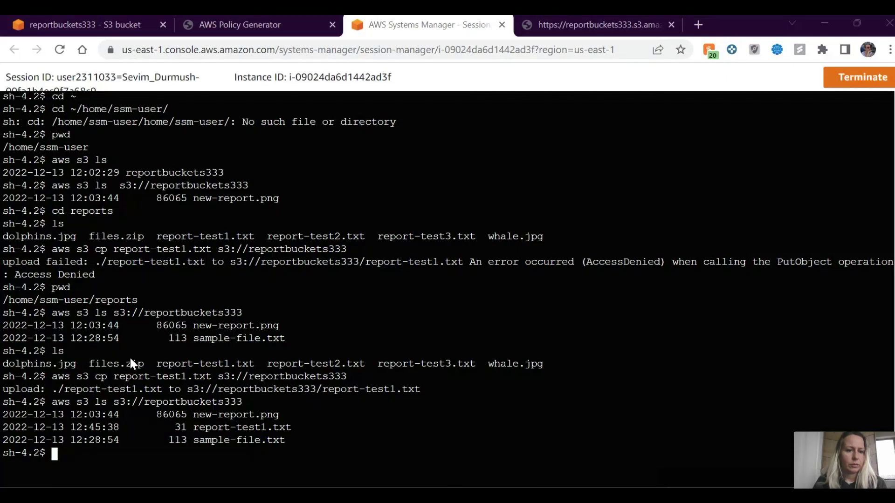
Check lab step 83 and begin its file-retrieval command in the Systems Manager session with aws s3 cp
key("alt+Tab")
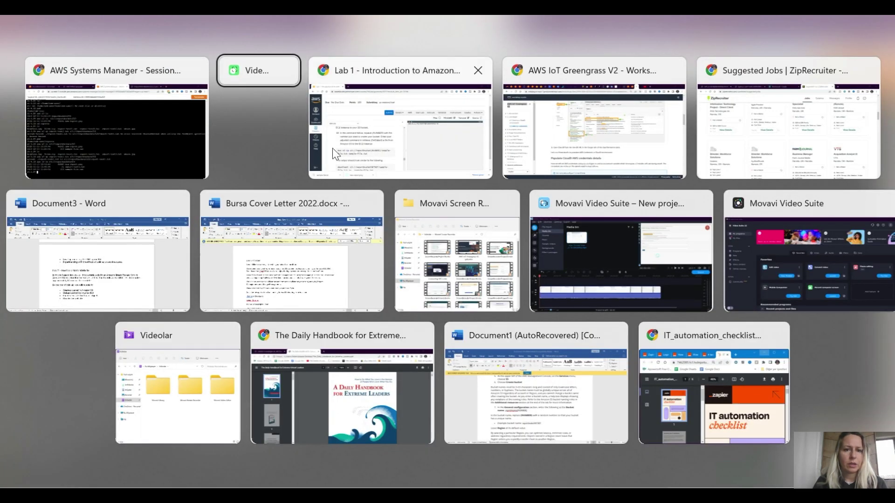
left_click(411, 108)
key("alt+Tab")
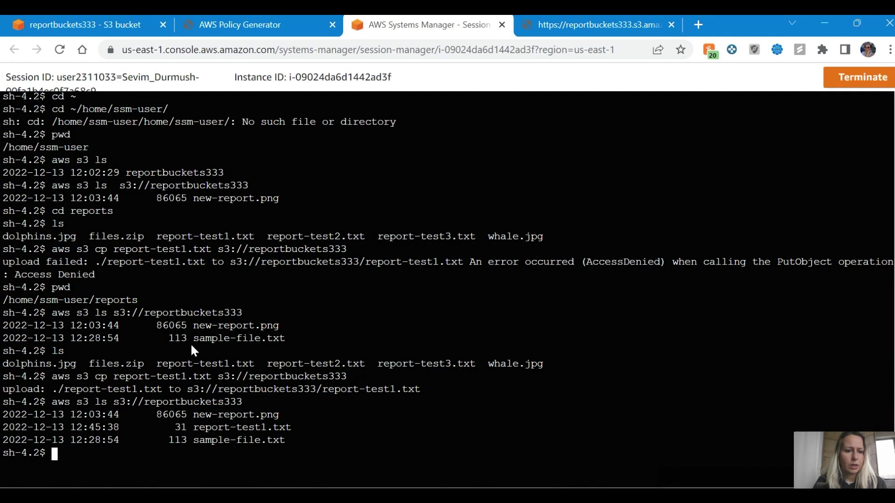
type("aws s3")
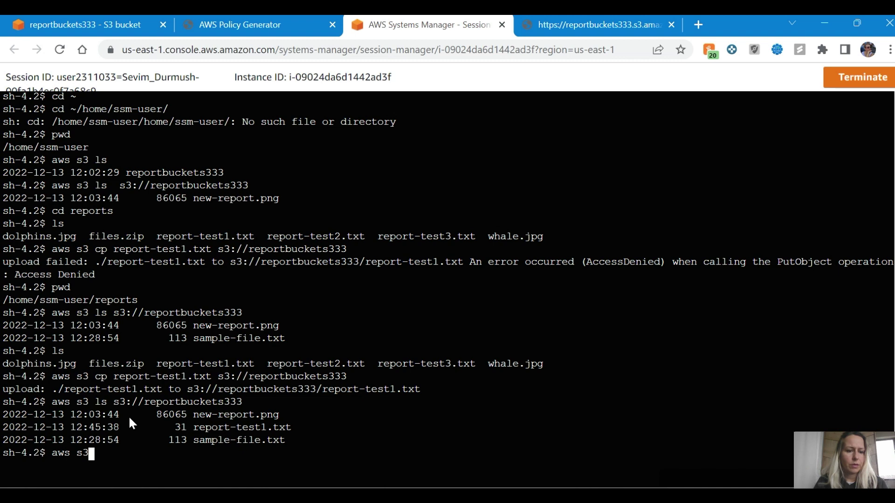
key("alt+Tab")
key("alt+Tab")
type("cp")
Add the bucket path s3://reportbuckets333 to the copy command as its source, following lab step 83
key("alt+Tab")
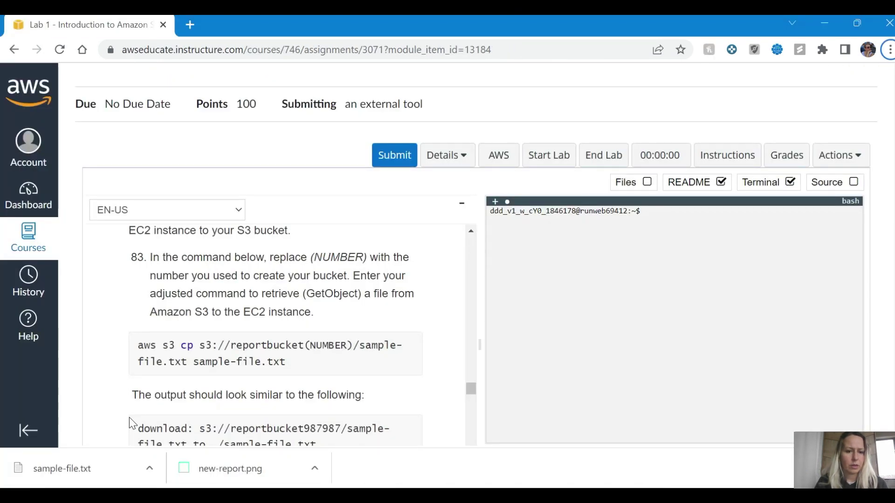
key("alt+Tab")
type("s3")
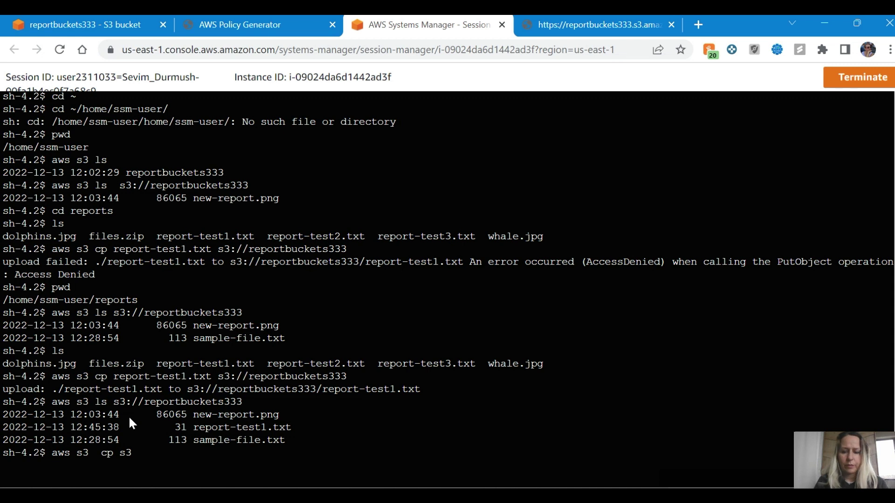
type("://")
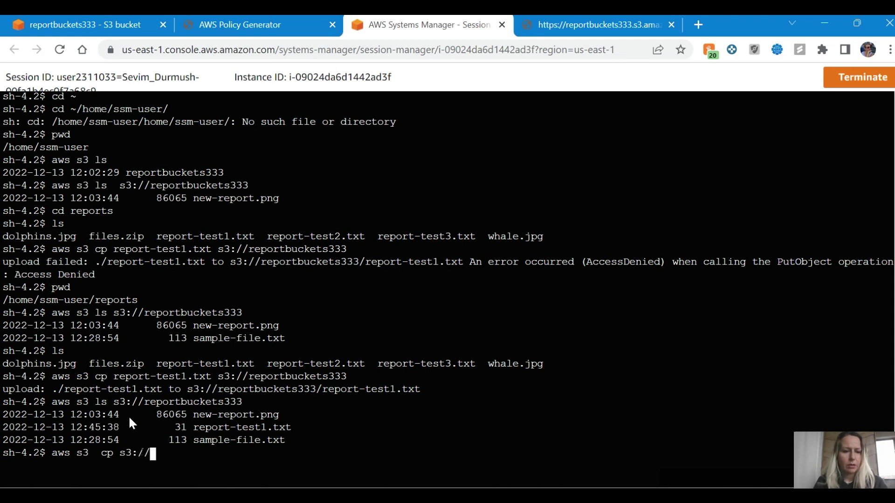
type("report")
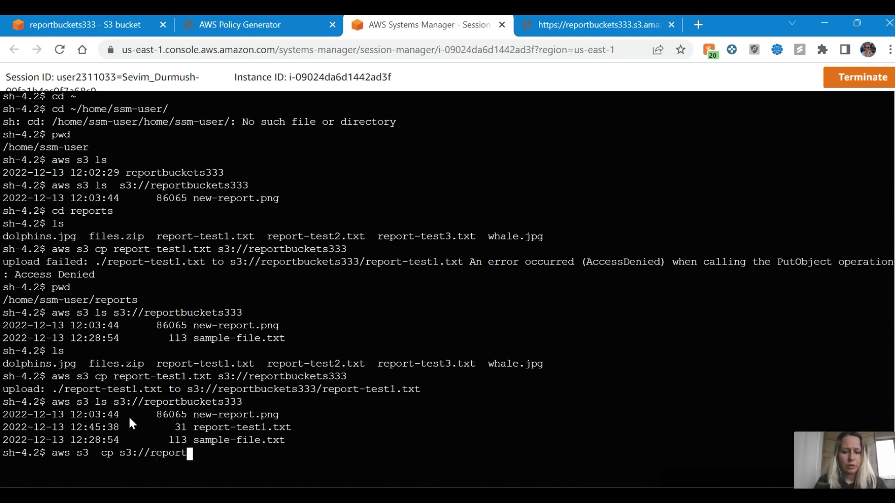
type("buckets333")
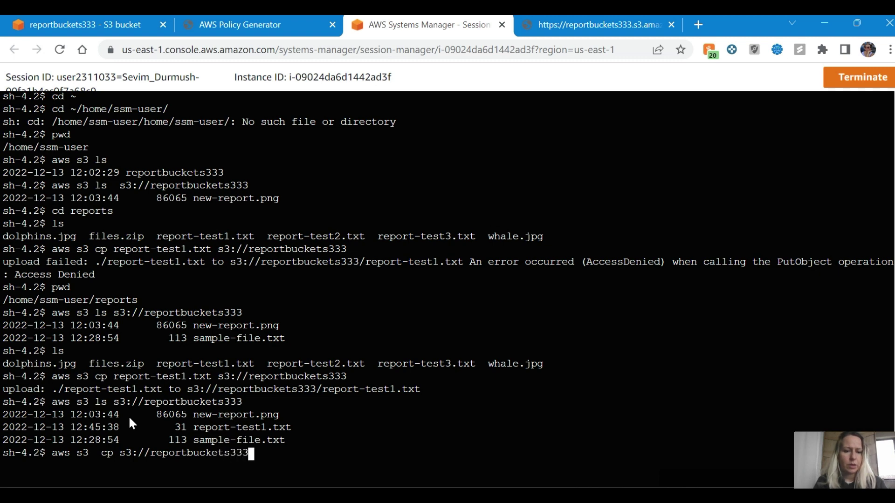
Extend the source path in the copy command with /sample-file.txt, as given in lab step 83
key("alt+Tab")
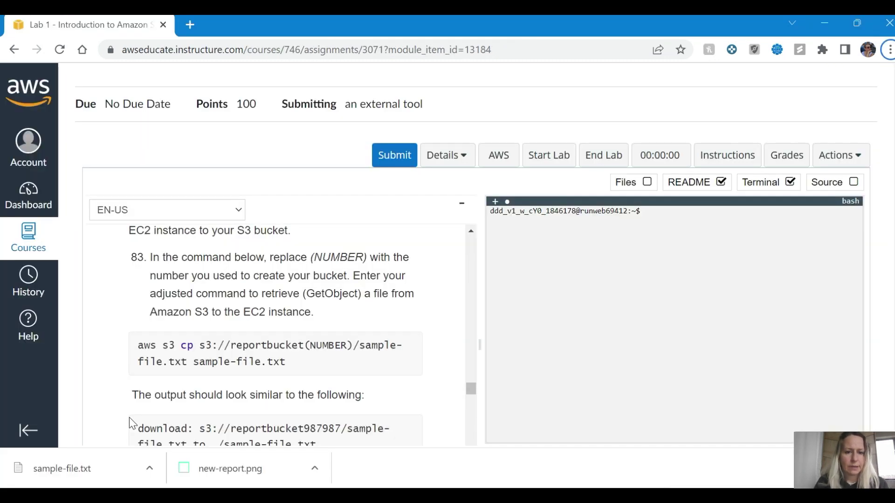
key("alt+Tab")
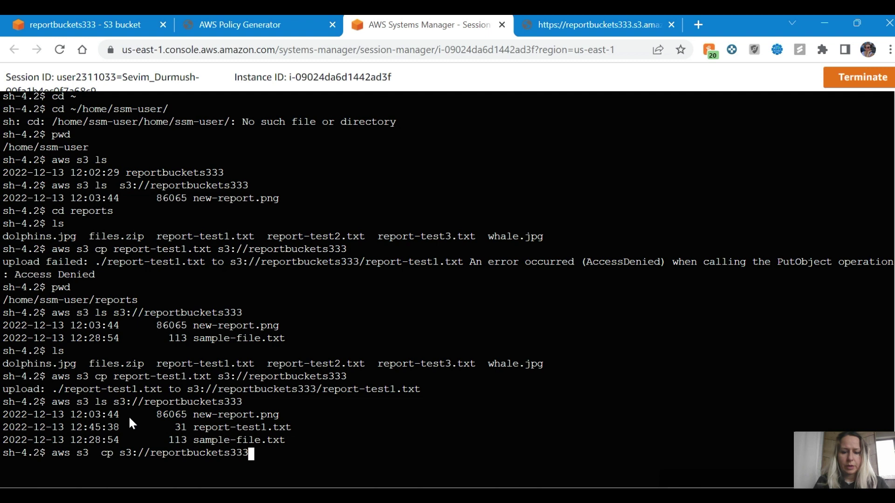
type("/")
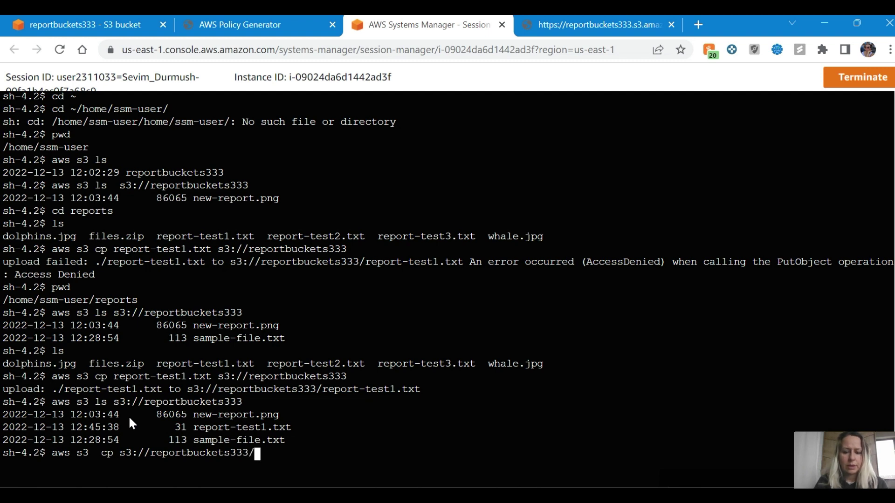
type("sample")
key("alt+Tab")
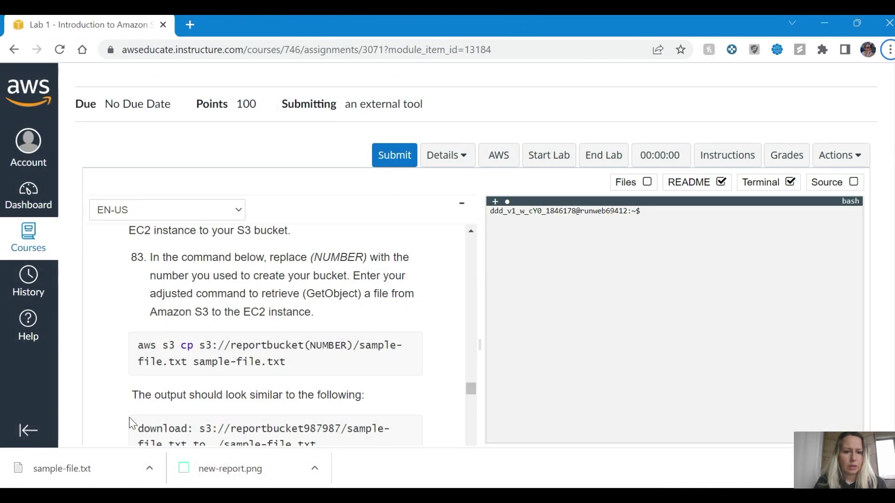
key("alt+Tab")
type("le")
key("alt+Tab")
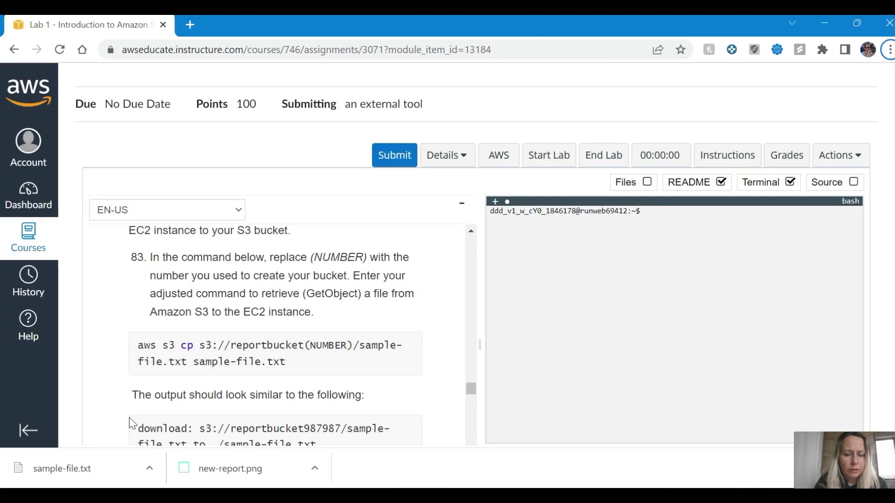
key("alt+Tab")
type("-file")
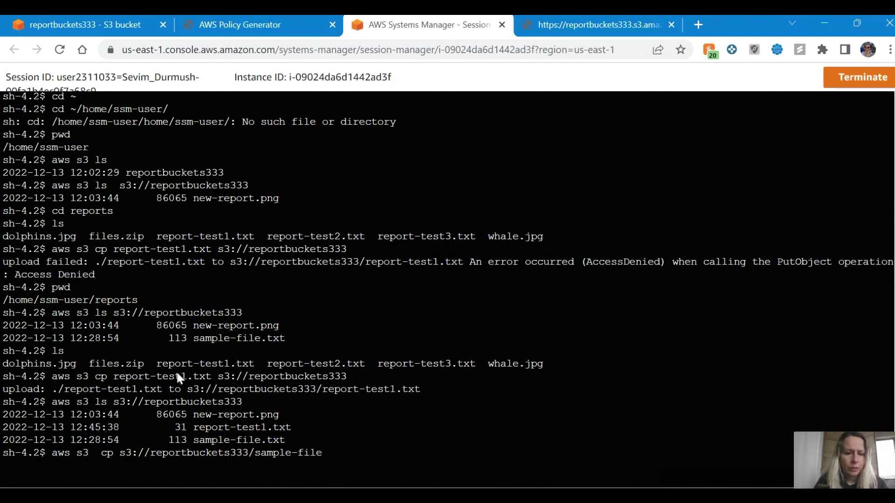
type(".txt")
Check the lab instructions and add sample-file.txt as the local destination of the copy command
key("alt+Tab")
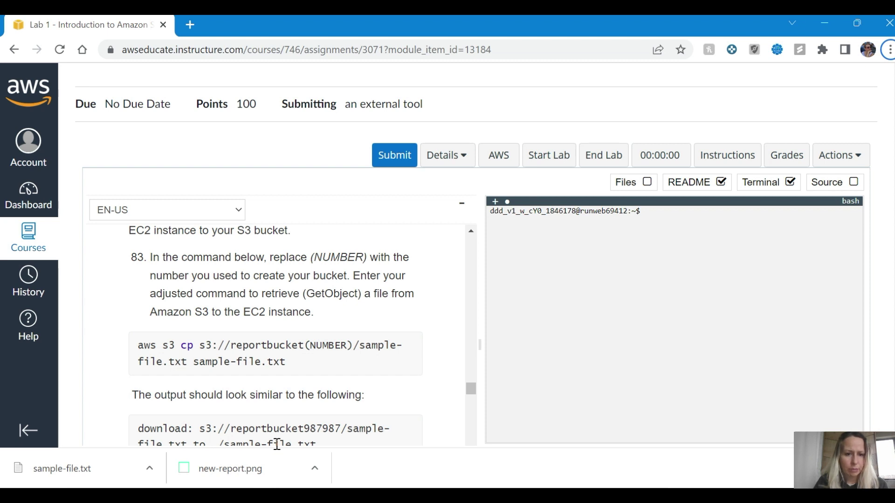
key("alt+Tab")
type("sample")
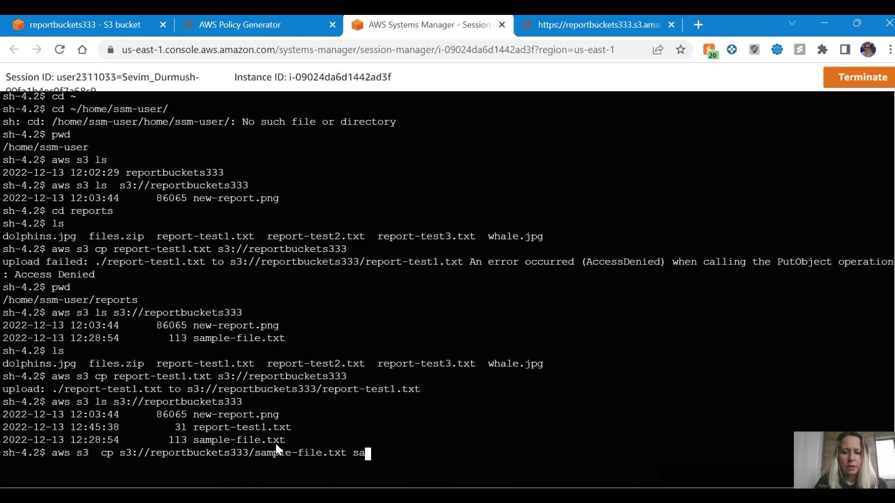
type("-file.txt")
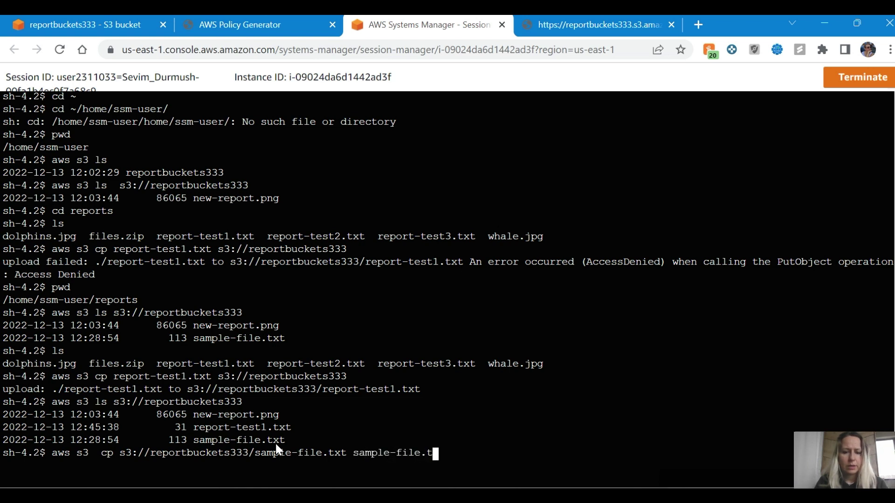
Check the sample output of lab step 83 and read step 84 in the lab instructions, then switch back towards the Systems Manager session
key("alt+Tab")
scroll(292, 416, "down", 3)
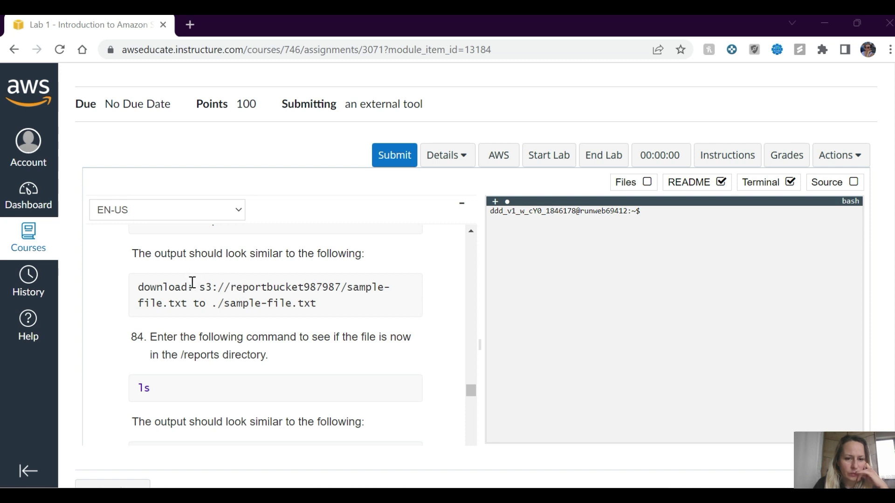
key("alt+Tab")
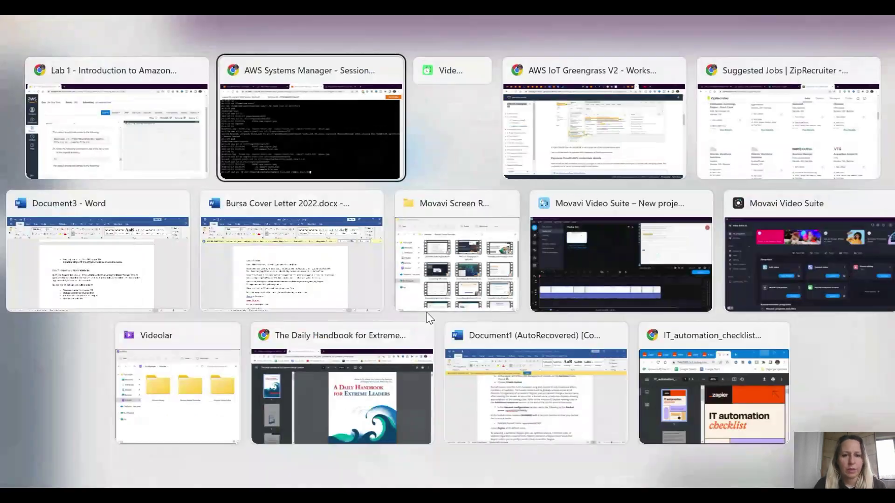
Compare the sample-file.txt copy command in the Systems Manager session with the expected output and step 84 in the lab instructions
key("alt+Tab")
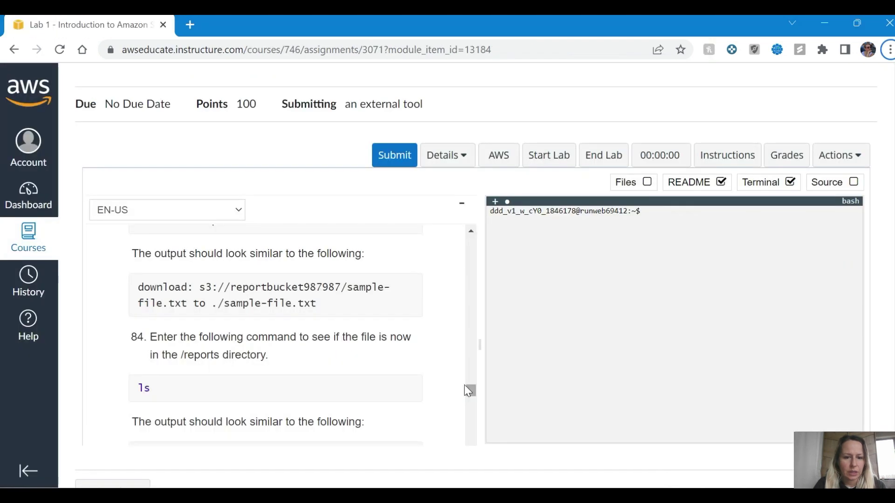
key("alt+Tab")
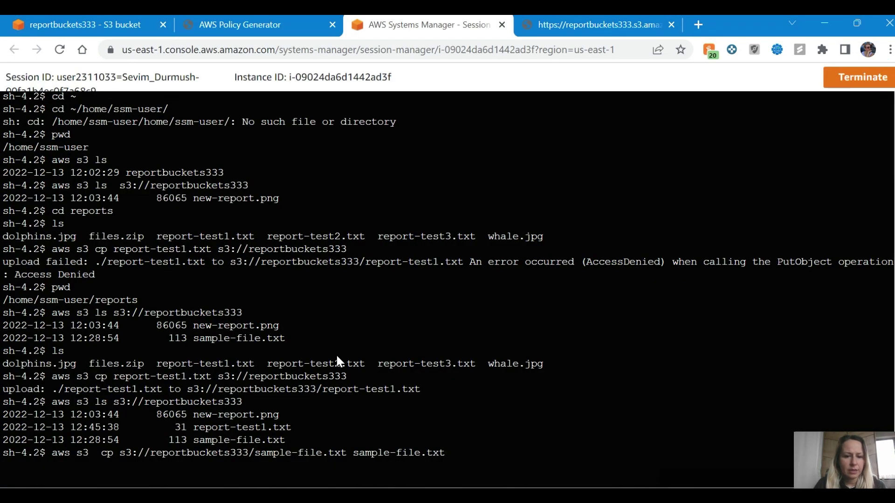
right_click(450, 453)
key("Escape")
key("alt+Tab")
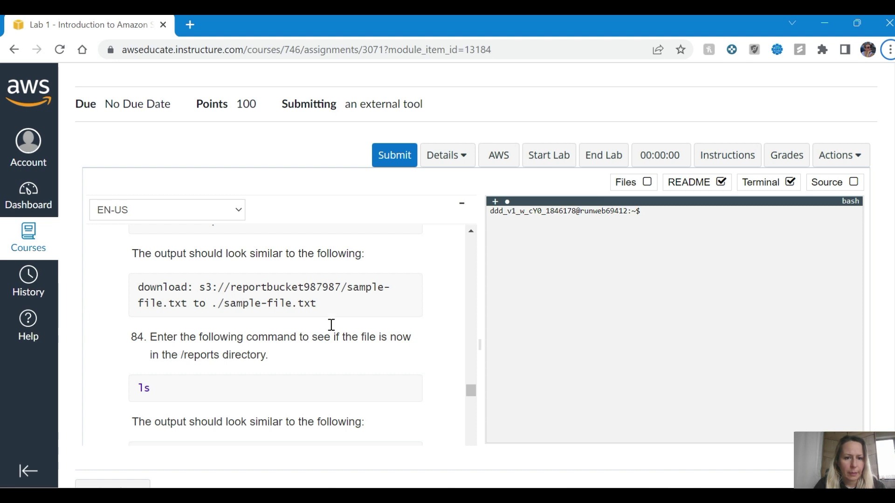
key("alt+Tab")
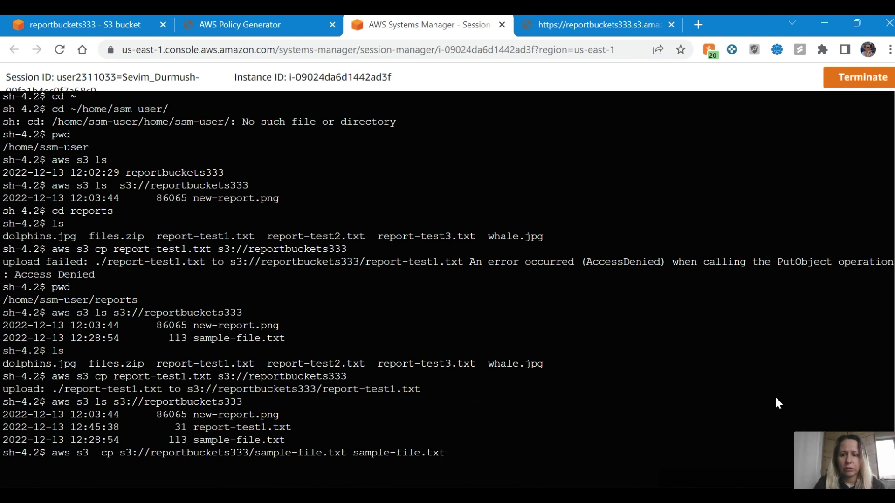
Terminate the Systems Manager session and close the sample-file.txt browser page
left_click(858, 80)
left_click(620, 324)
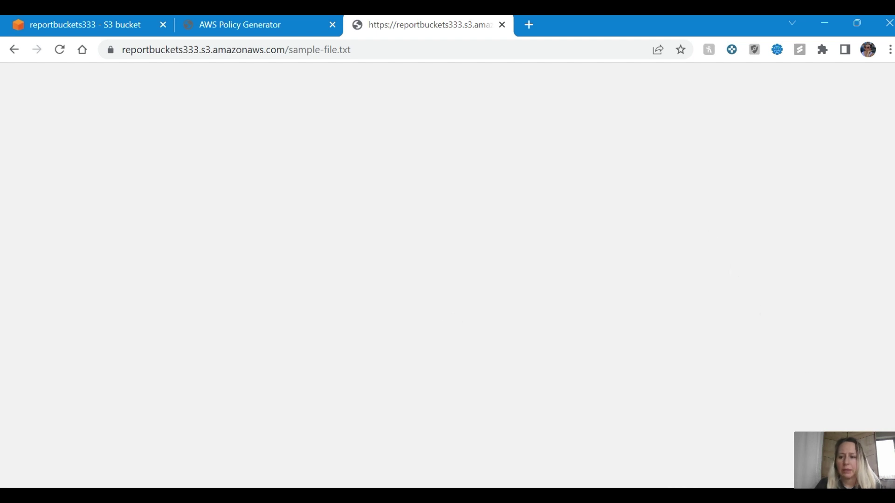
key("ctrl+w")
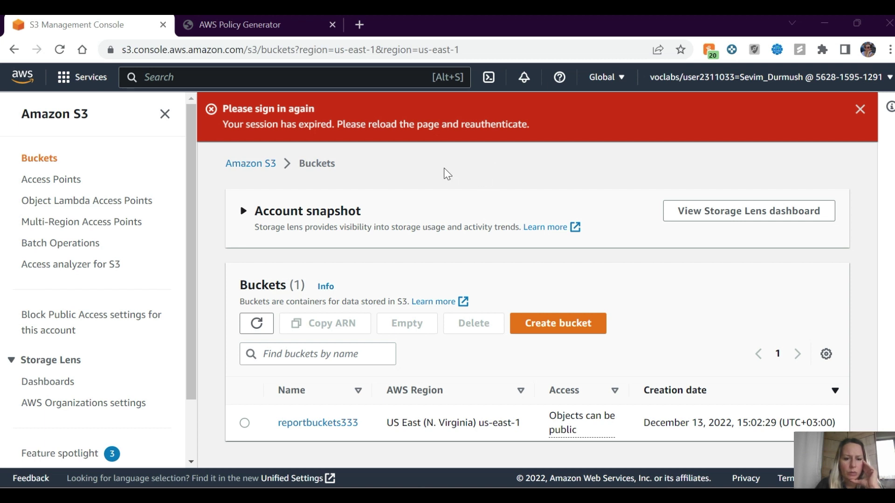
Dismiss the sign-in notice on the S3 buckets page
left_click(396, 76)
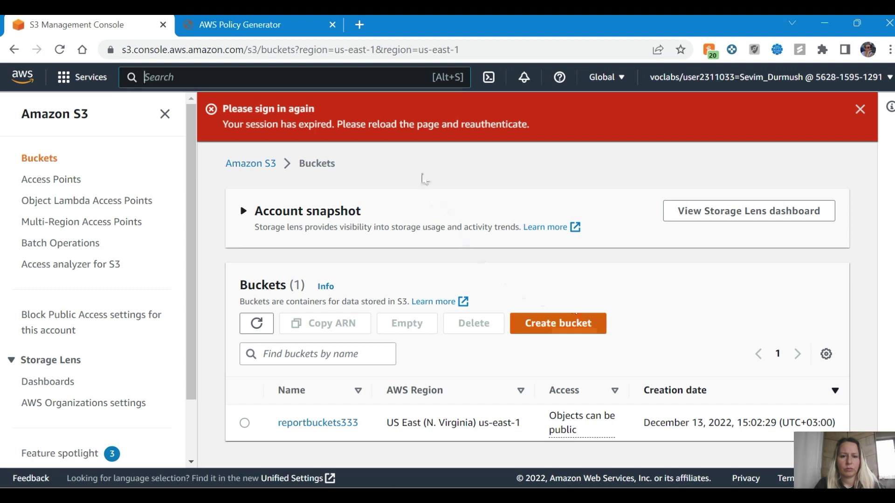
left_click(860, 109)
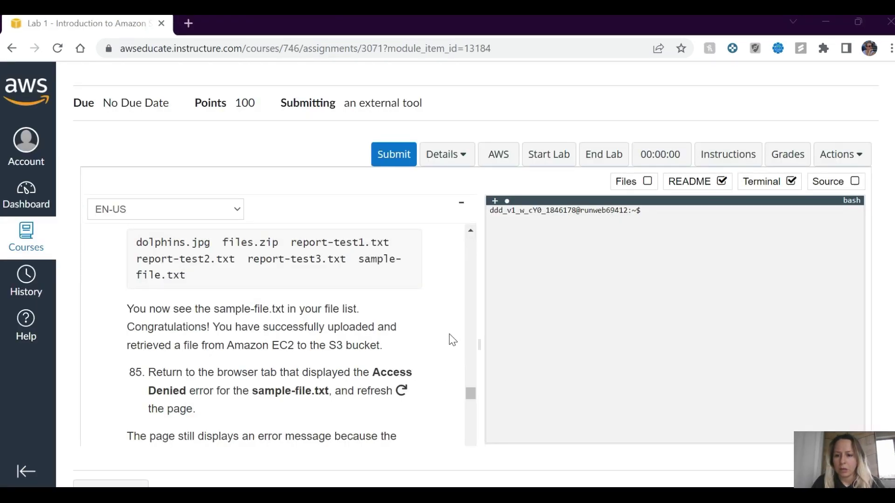
Return to the lab instructions and review steps 83 and 84 on retrieving sample-file.txt and listing the /reports directory
scroll(426, 314, "up", 6)
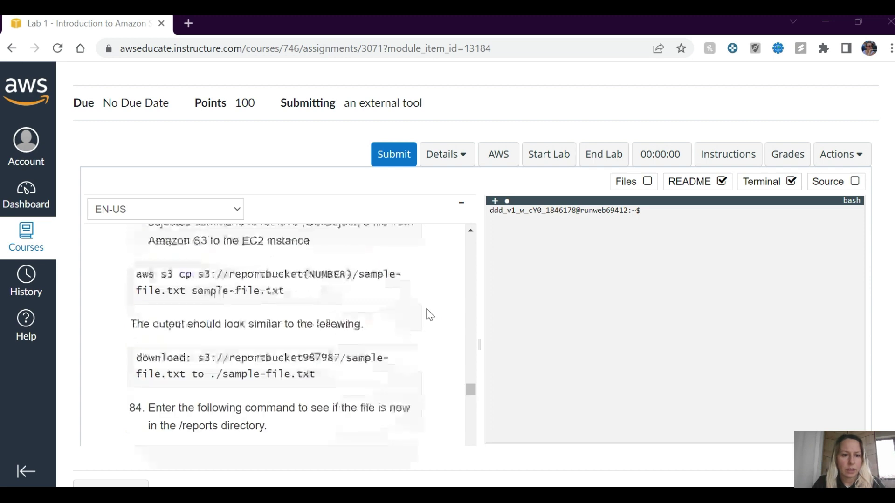
scroll(429, 315, "up", 5)
scroll(430, 315, "up", 3)
scroll(430, 315, "down", 6)
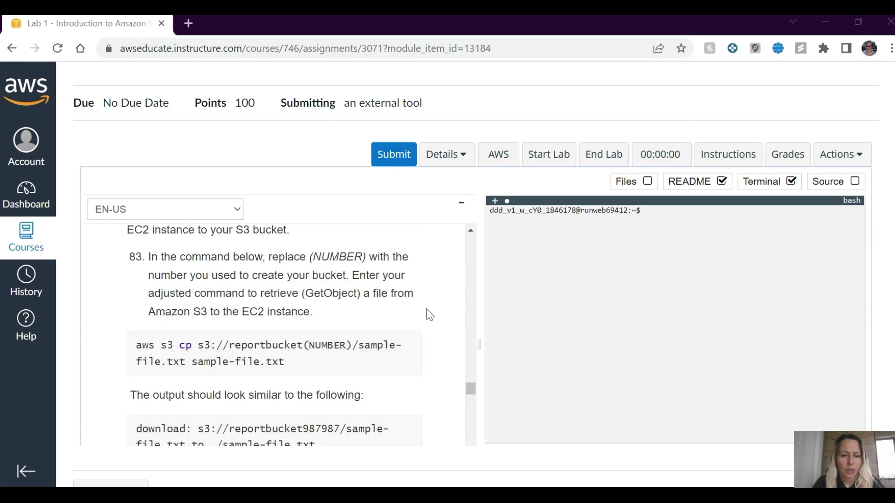
scroll(183, 317, "down", 1)
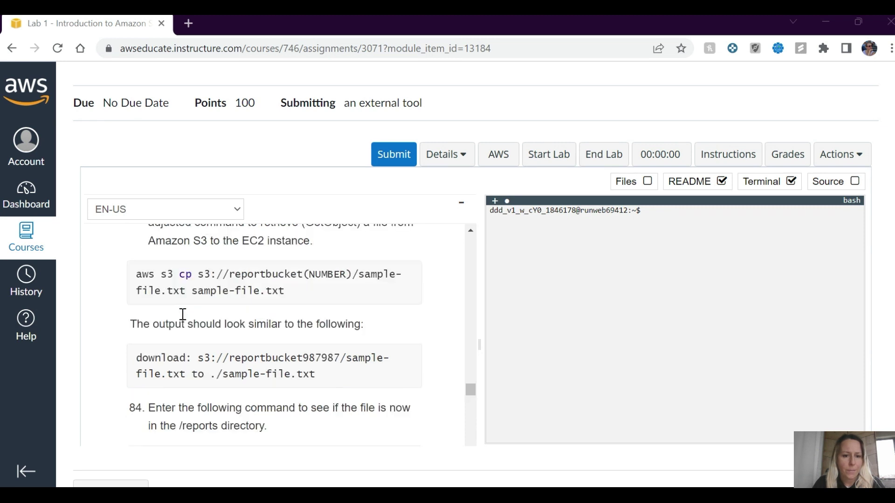
scroll(310, 319, "down", 3)
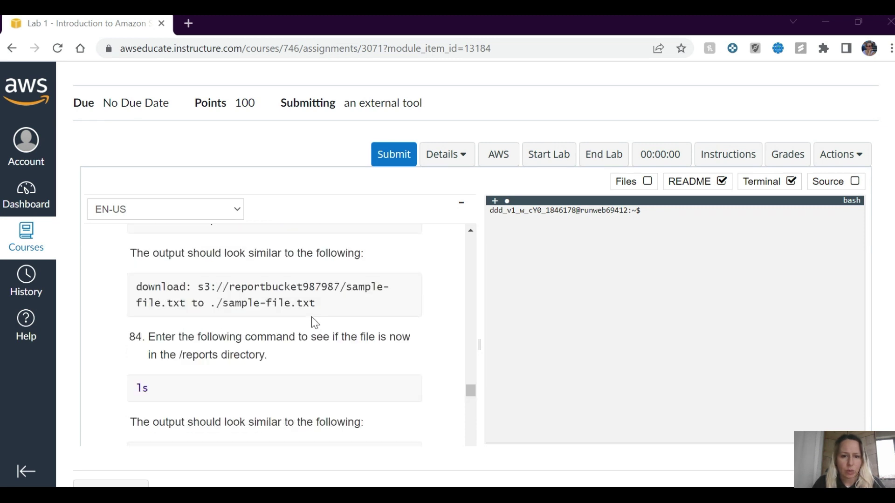
scroll(311, 315, "down", 1)
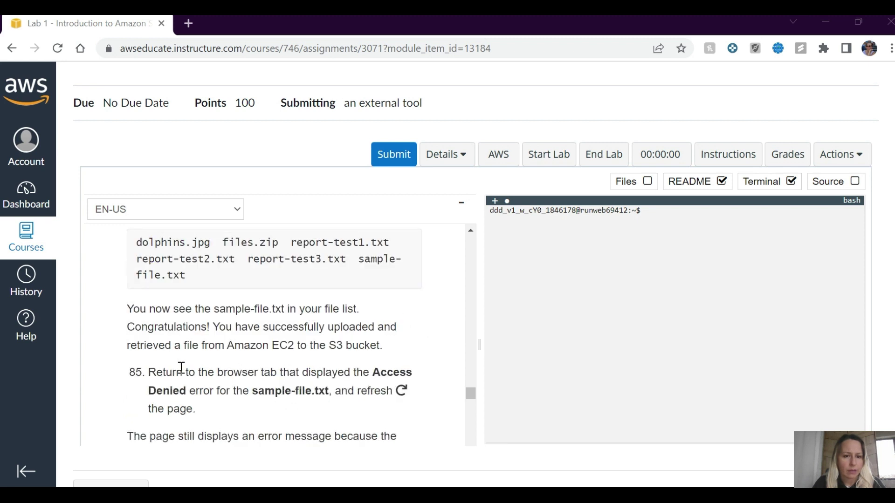
Read lab steps 85 and 86 on refreshing the Access Denied page and adding a GetObject statement for everyone
scroll(181, 368, "down", 3)
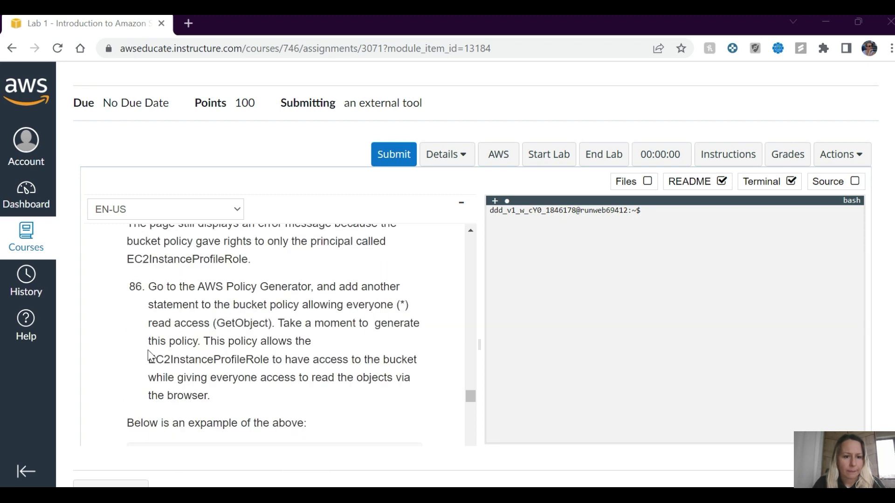
scroll(149, 355, "down", 1)
left_click_drag(319, 351, 308, 368)
scroll(258, 332, "up", 2)
left_click(233, 373)
scroll(233, 373, "up", 1)
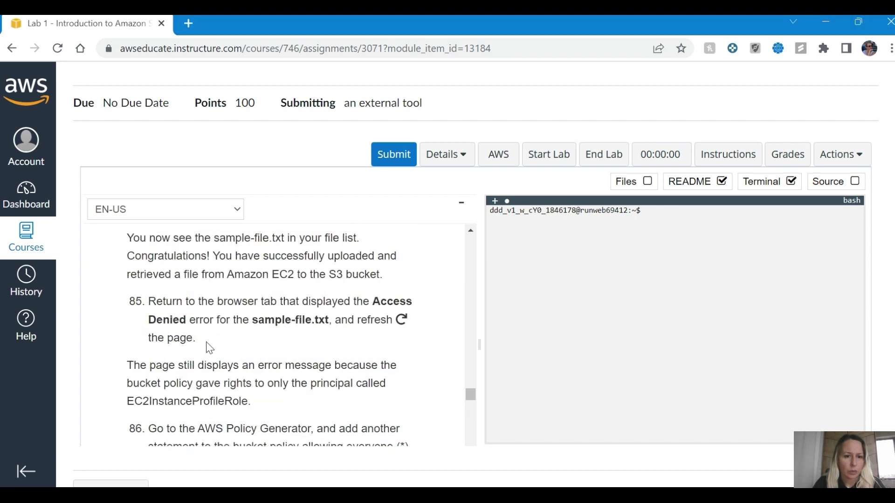
left_click_drag(148, 301, 240, 342)
scroll(242, 348, "down", 1)
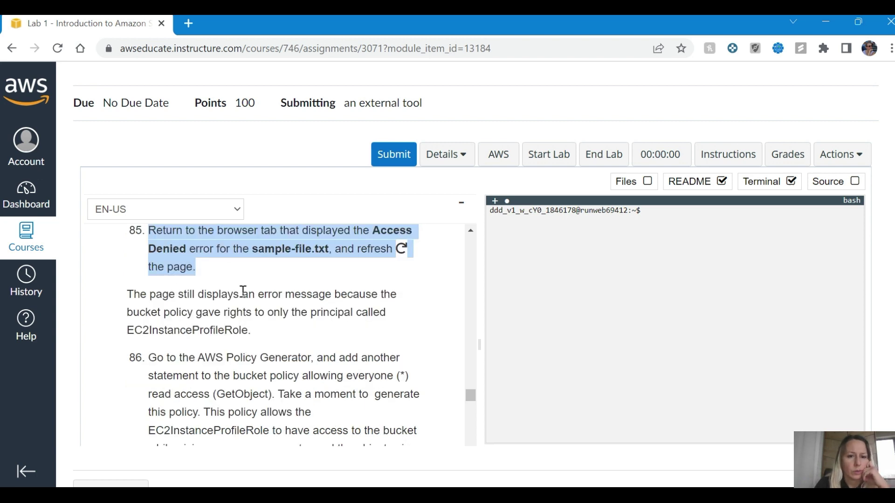
scroll(266, 305, "up", 1)
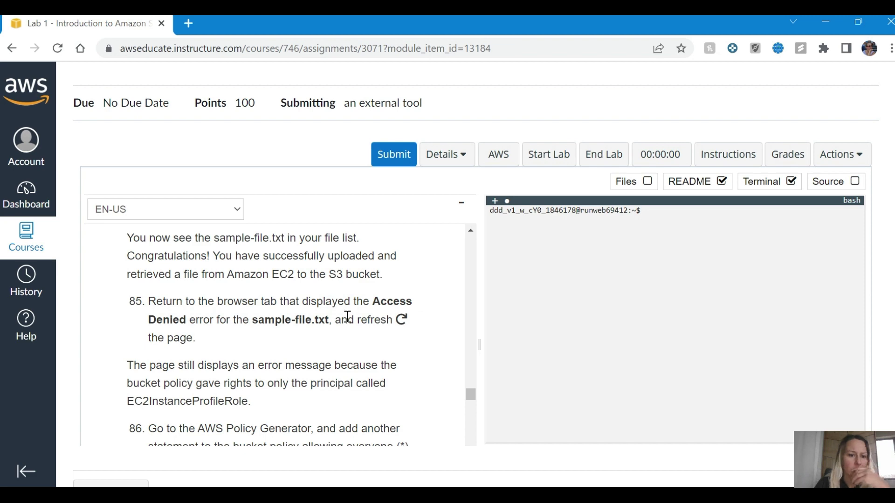
scroll(347, 316, "up", 1)
scroll(347, 317, "down", 2)
Examine the example GetObject statement, step 87 on testing the policy, and the complete sample bucket policy
scroll(347, 317, "down", 3)
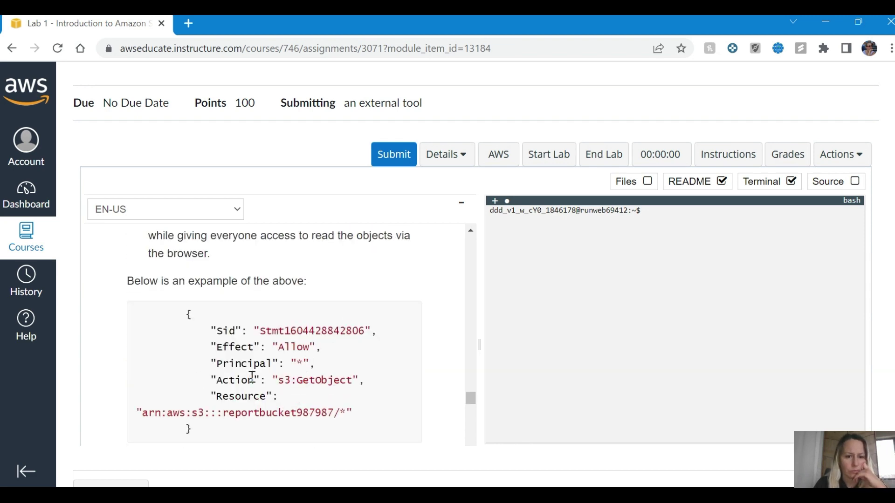
scroll(248, 362, "down", 2)
scroll(308, 283, "up", 1)
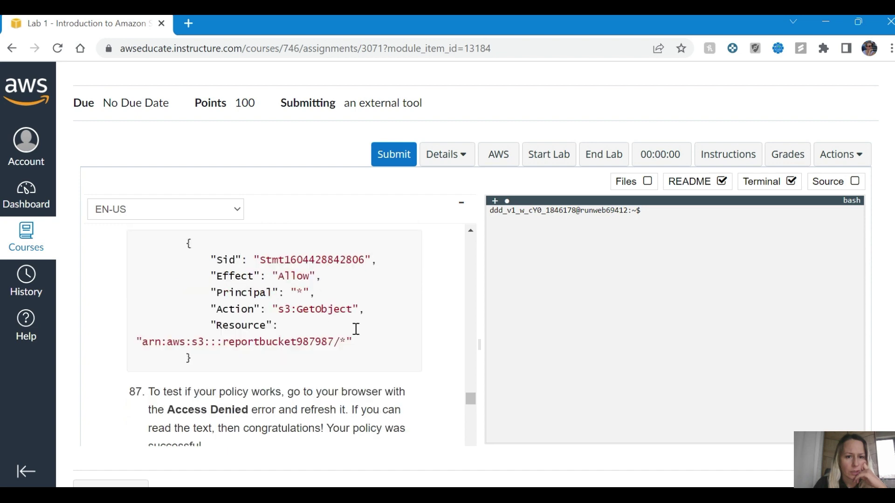
scroll(354, 329, "down", 2)
scroll(246, 353, "down", 2)
scroll(245, 352, "down", 5)
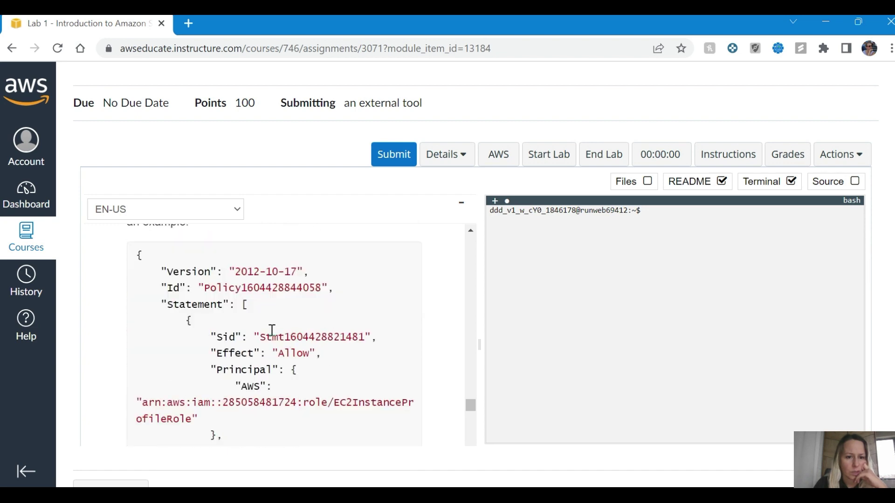
scroll(286, 333, "down", 6)
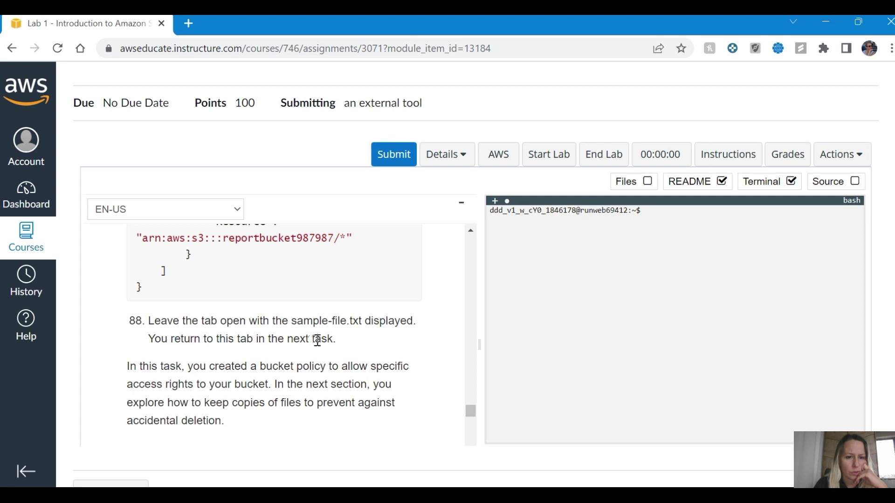
Read step 88 and the introduction to Task 6: Exploring versioning, up to lab steps 89 and 90
scroll(321, 341, "down", 3)
scroll(351, 326, "up", 2)
scroll(342, 309, "down", 2)
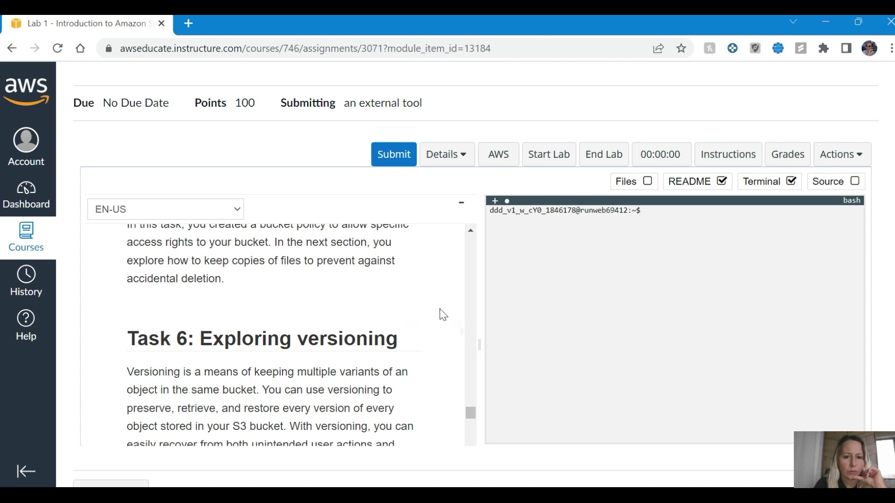
scroll(440, 315, "down", 2)
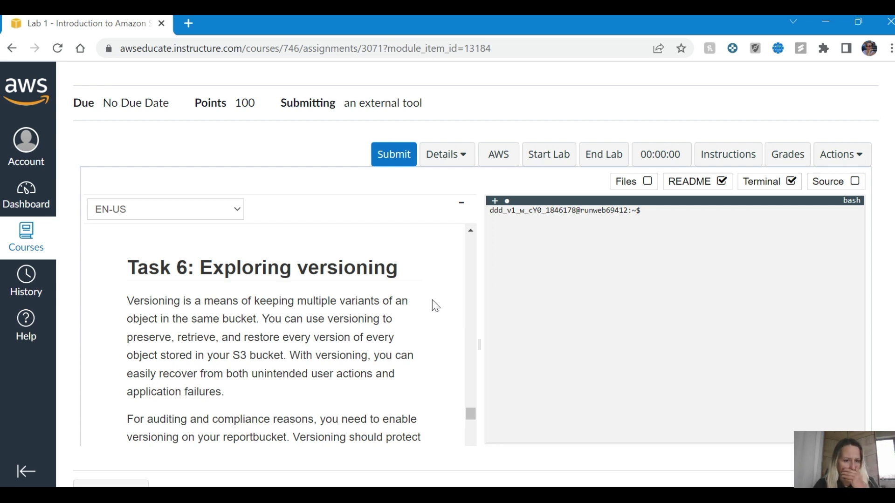
scroll(435, 306, "down", 2)
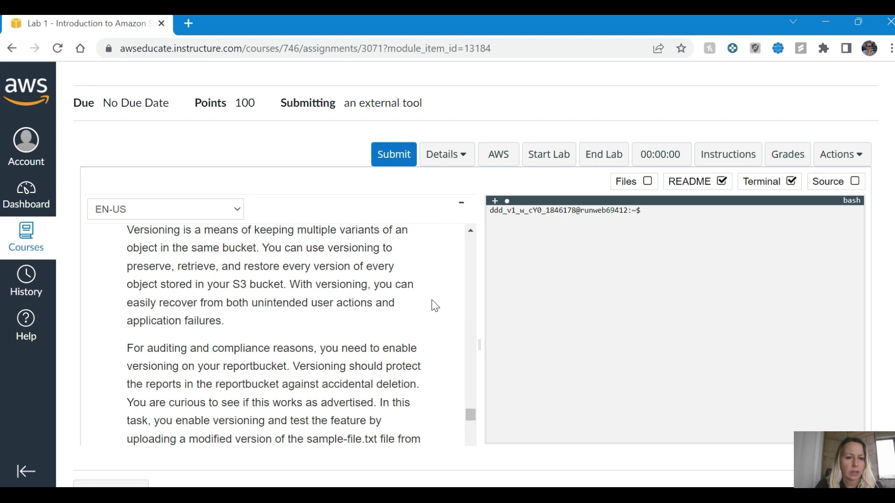
scroll(435, 306, "down", 2)
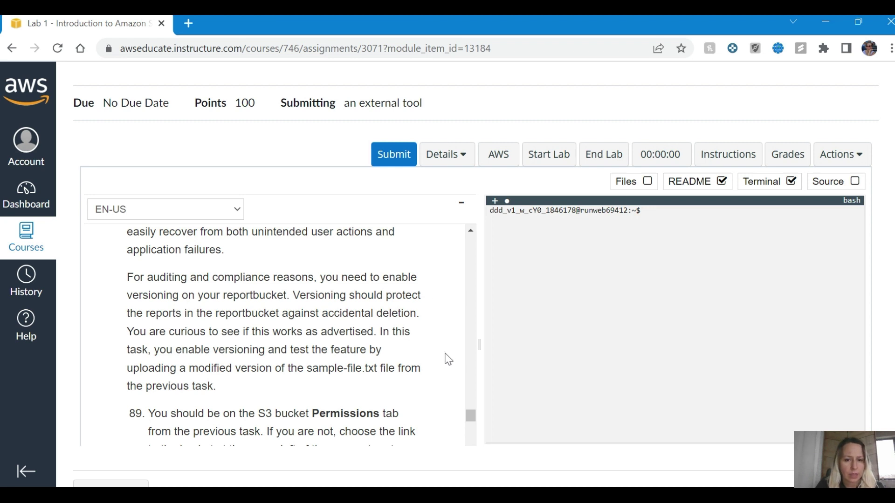
scroll(410, 350, "down", 1)
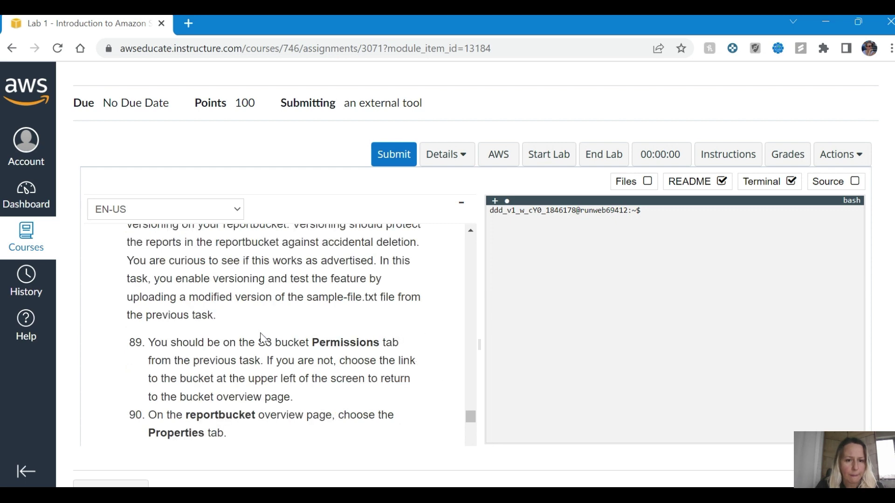
Skim the Task 6 instructions on enabling versioning, uploading the new sample-file.txt, viewing its versions and removing the delete marker
scroll(260, 332, "down", 2)
scroll(265, 331, "down", 3)
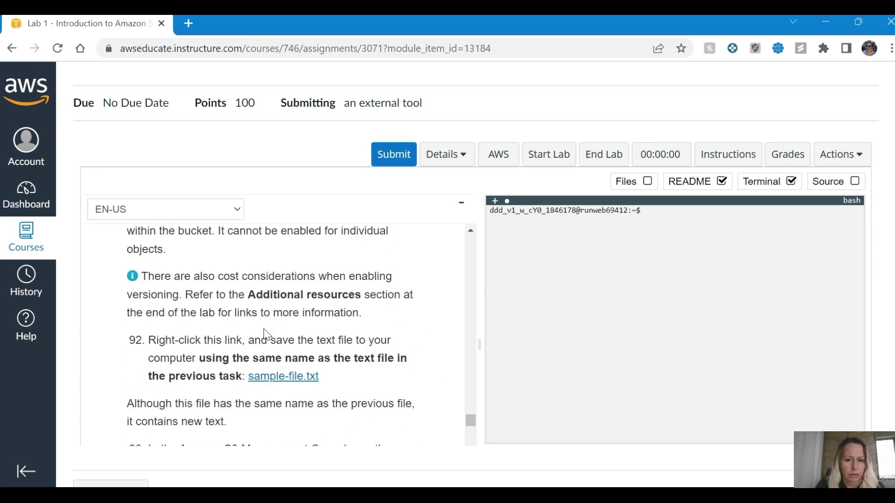
scroll(263, 334, "down", 12)
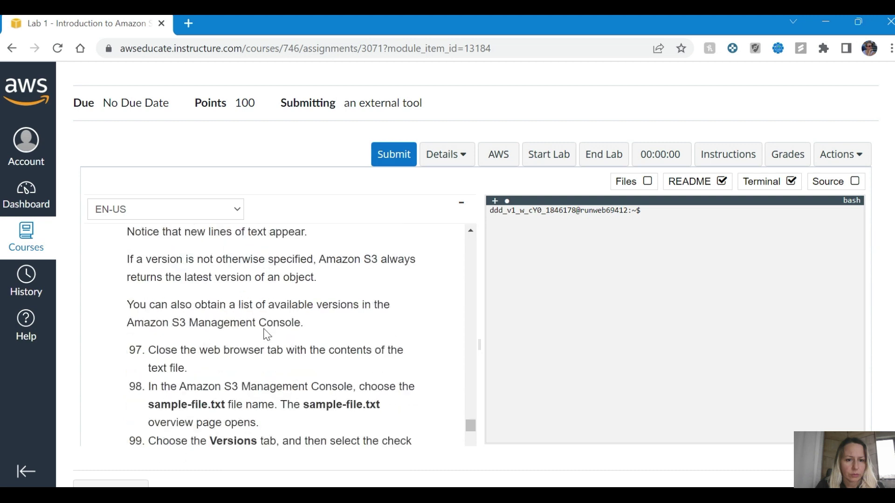
scroll(264, 328, "down", 12)
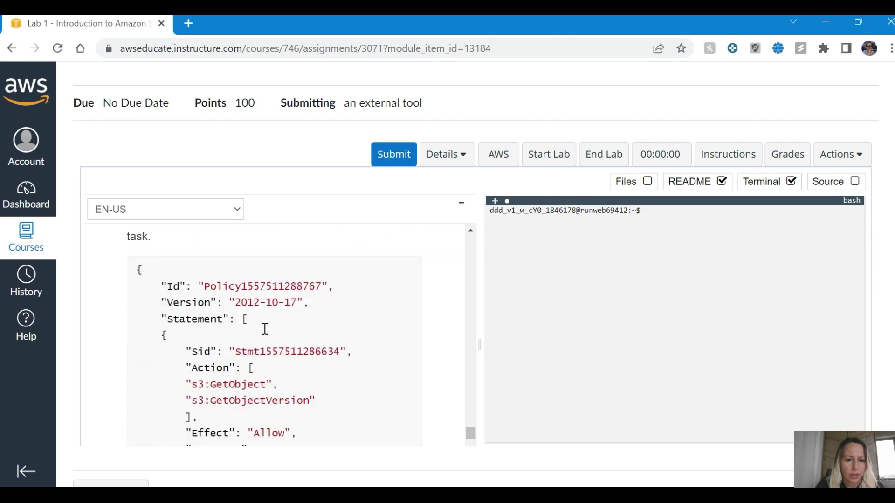
scroll(265, 329, "down", 12)
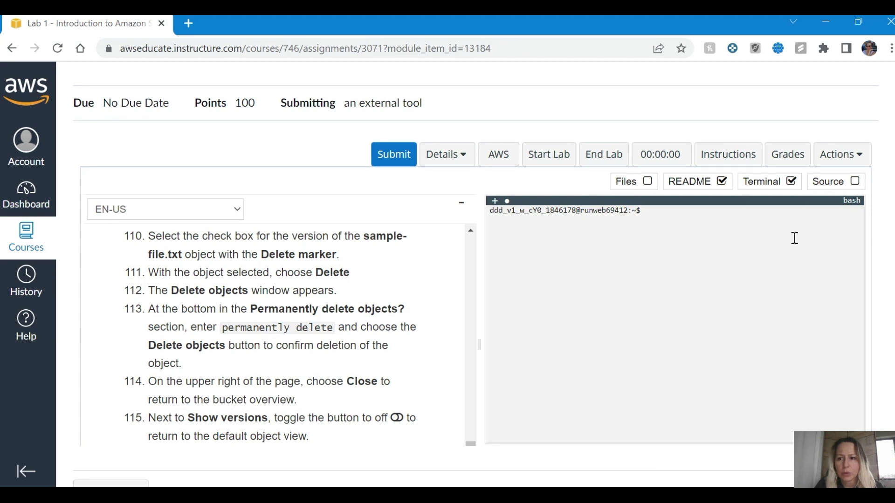
Skim the remaining Task 6 instructions on restoring sample-file.txt and deleting a specific object version, through step 125
scroll(606, 303, "down", 1)
scroll(463, 306, "down", 3)
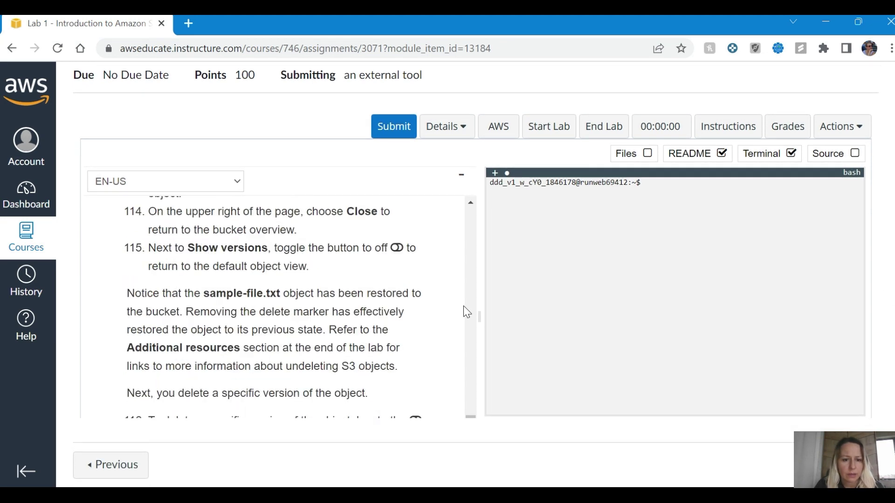
scroll(436, 320, "down", 4)
scroll(399, 309, "down", 1)
scroll(393, 310, "up", 2)
scroll(396, 310, "down", 1)
scroll(397, 308, "down", 8)
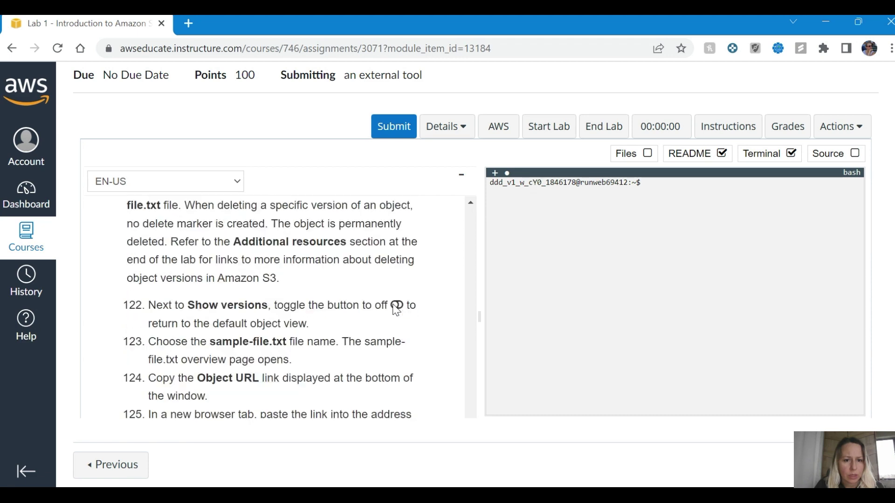
Try to submit the lab work as described in step 126 and confirm the submission
scroll(396, 310, "up", 3)
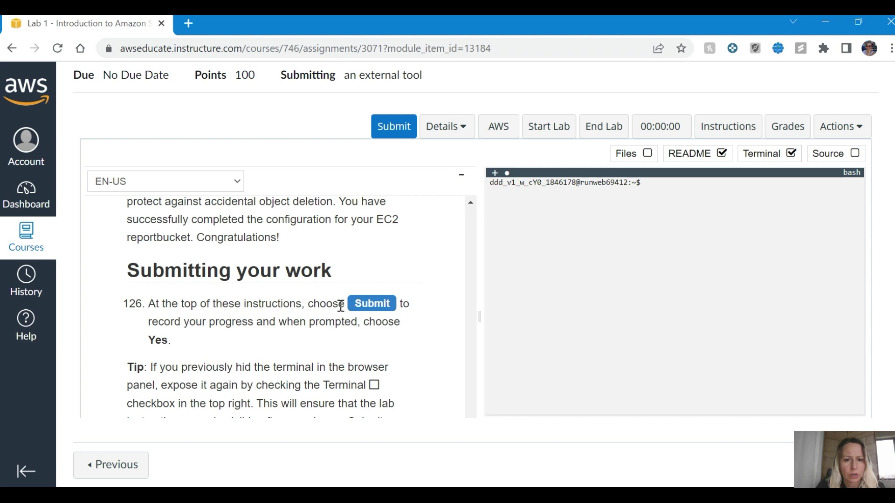
left_click(399, 130)
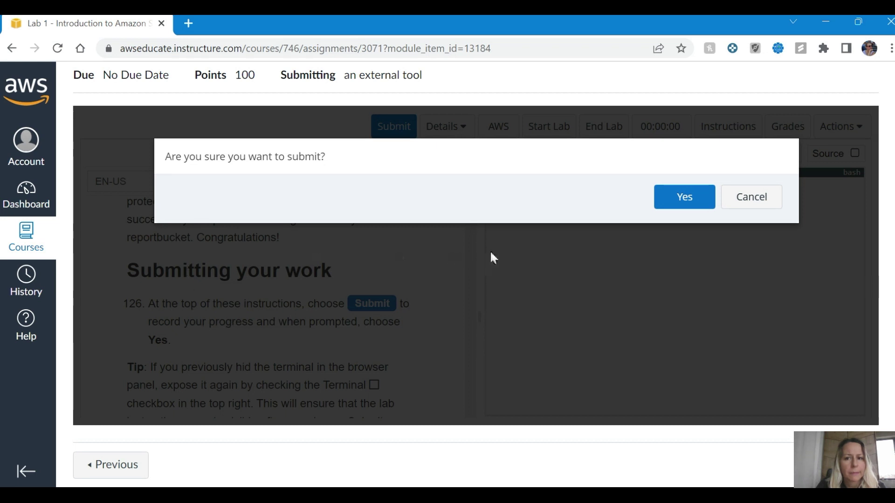
left_click(683, 200)
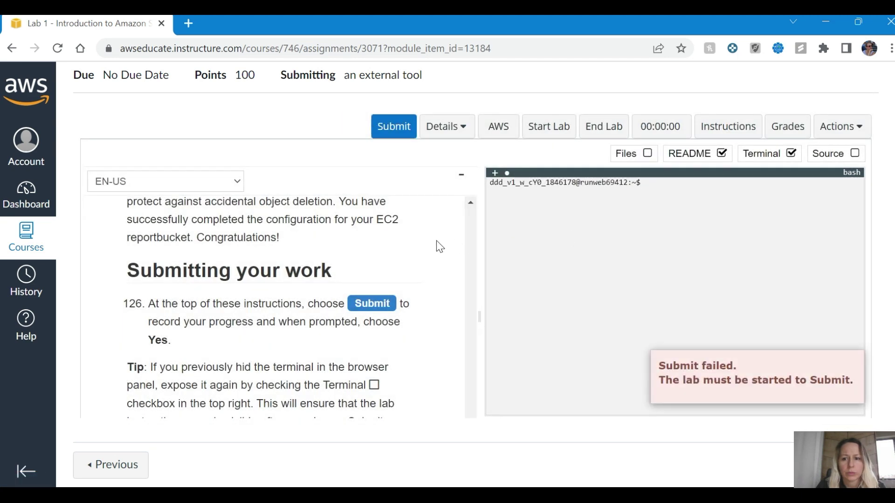
Read the closing lab sections on grades, ending the lab, additional resources and feedback
scroll(438, 247, "down", 1)
scroll(436, 241, "down", 4)
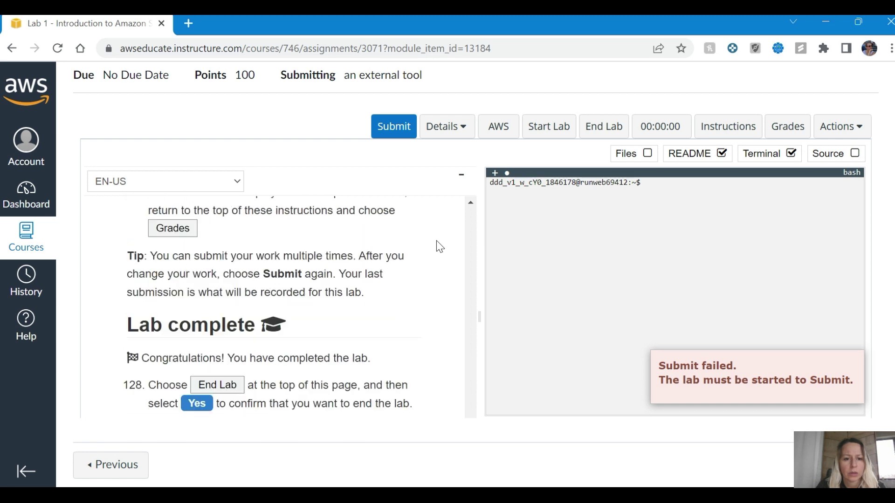
scroll(436, 240, "down", 1)
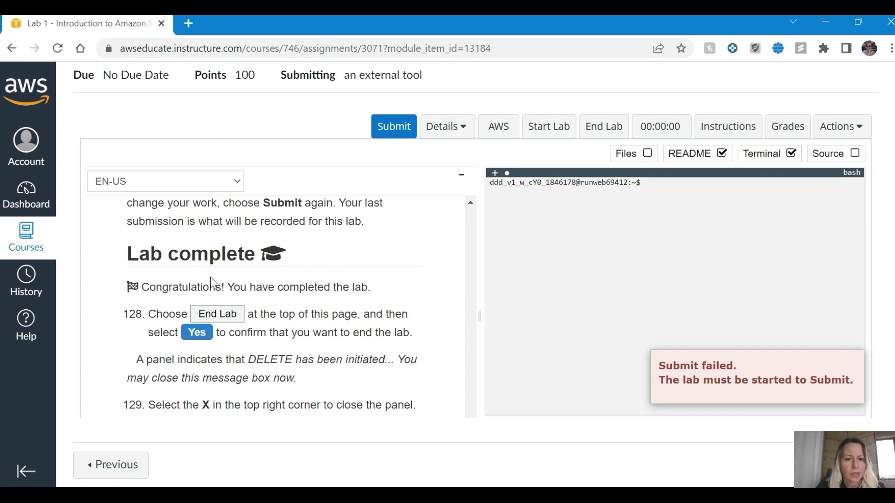
scroll(297, 295, "down", 5)
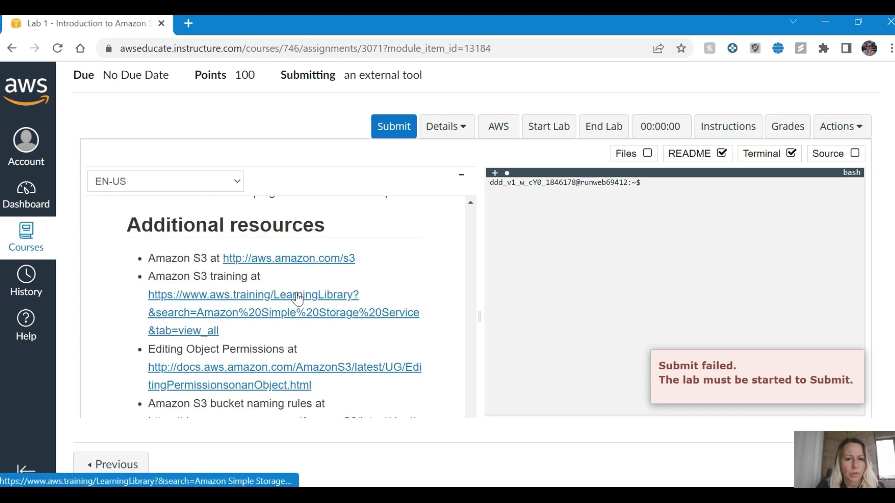
scroll(297, 298, "up", 3)
scroll(298, 294, "down", 3)
scroll(298, 293, "down", 10)
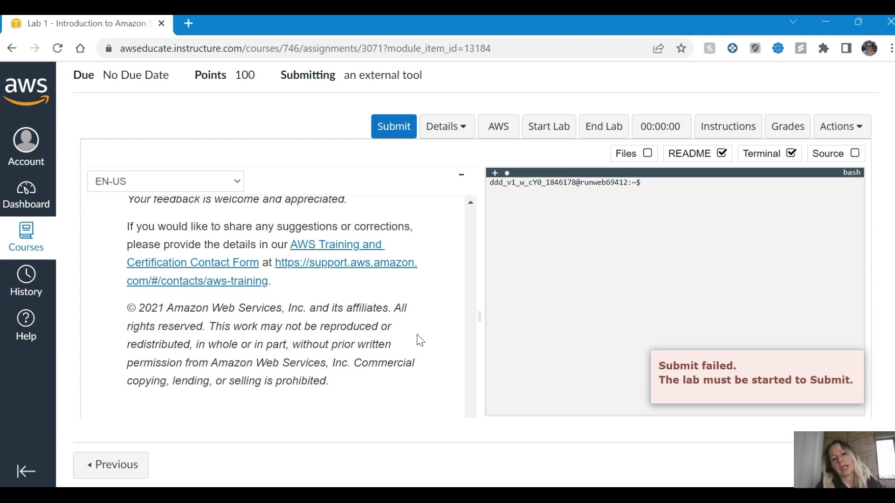
scroll(414, 333, "up", 9)
scroll(415, 333, "down", 9)
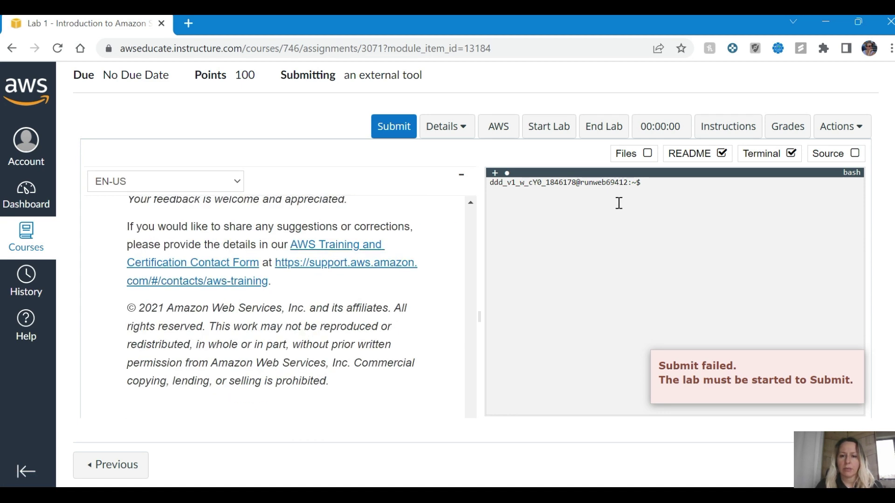